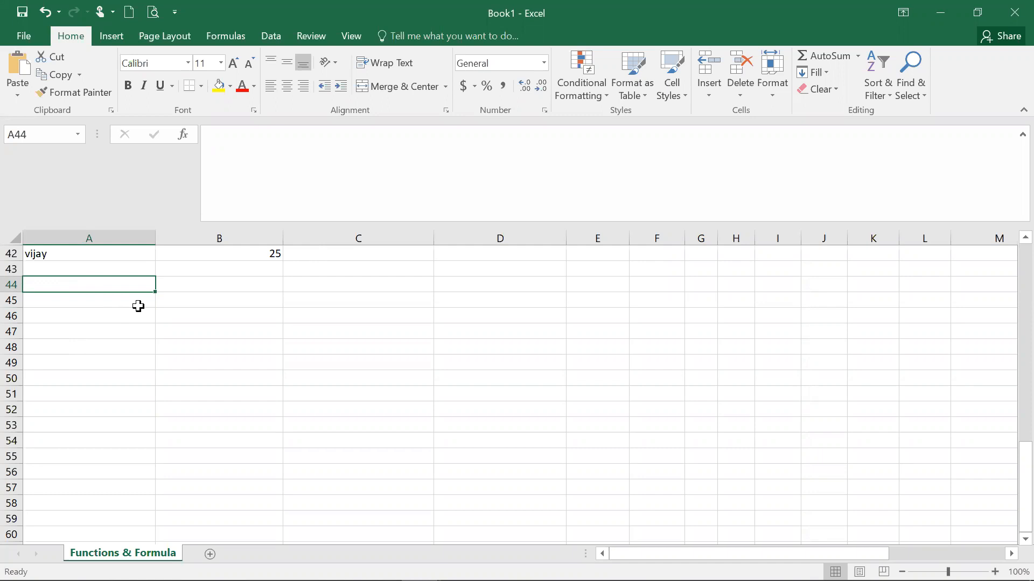
Step: Enter the column headers Brand, Item, Price, Qty and Amount in cells A44 to E44
key(Tab)
text(Item)
key(Tab)
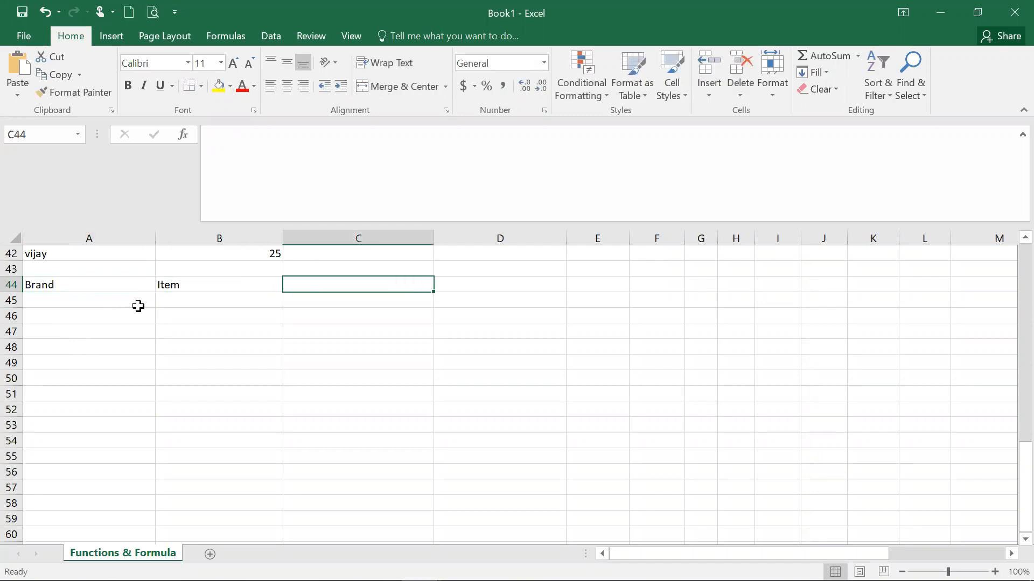
text(Price)
key(Tab)
text(Qty)
key(Tab)
text(Amount)
key(Return)
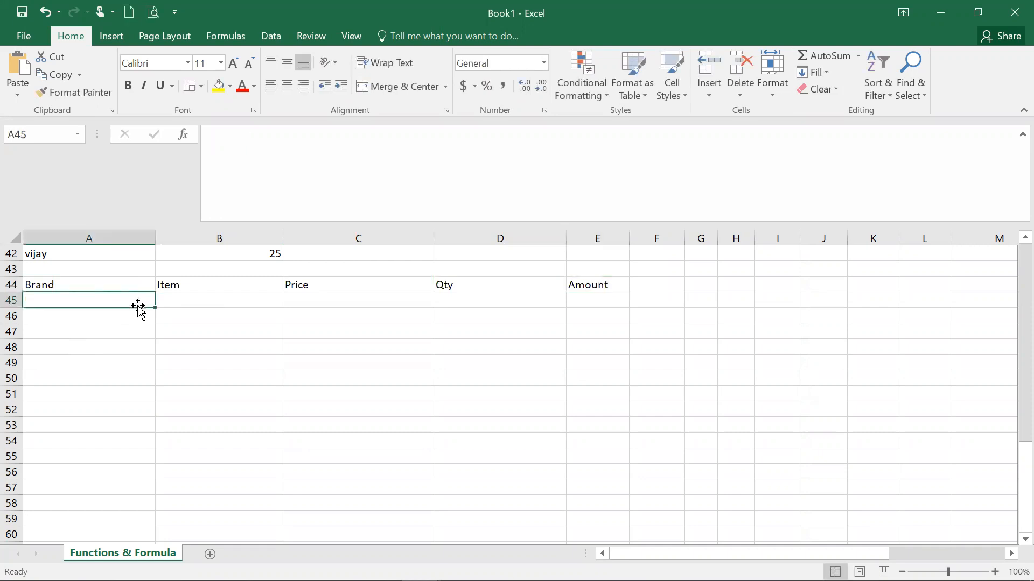
Step: List the brands Apple, Dell, Samsung, HP and Lenovo under the Brand header in A45 to A49
text(Apple)
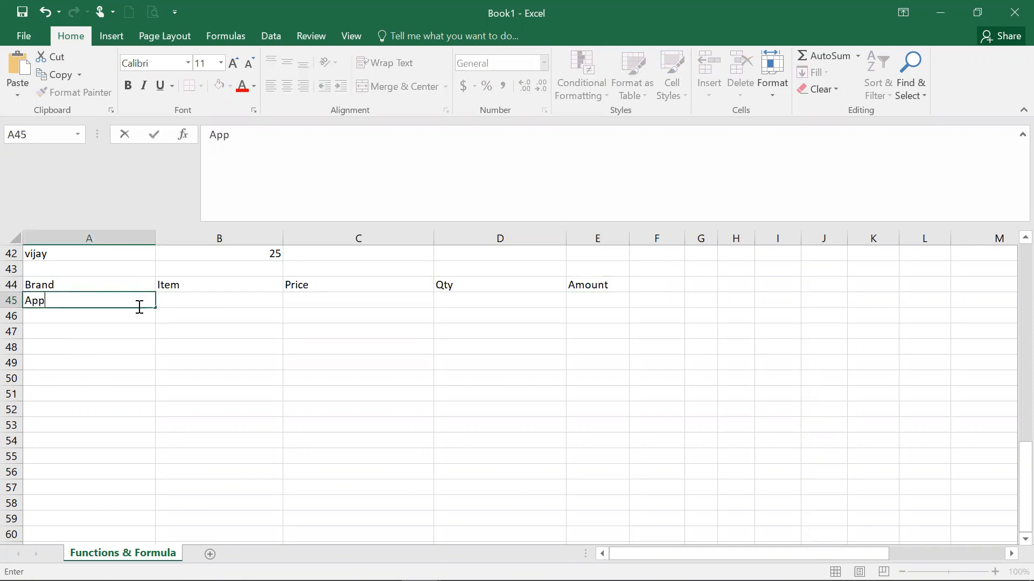
key(BackSpace)
key(BackSpace)
text(le)
key(Return)
text(Dell)
key(Return)
text(Samsung)
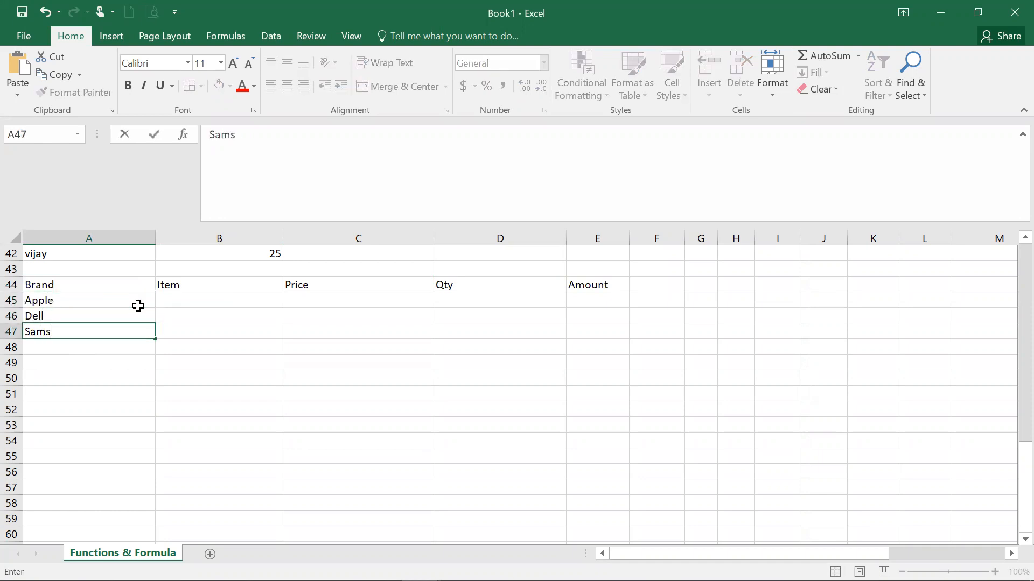
key(Return)
text(HP)
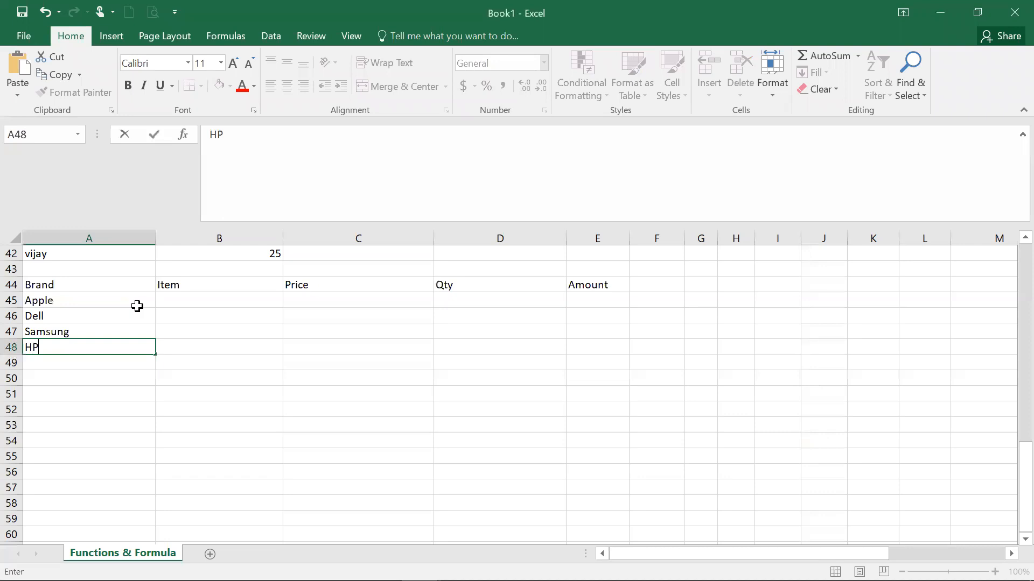
key(Return)
text(Lenovo)
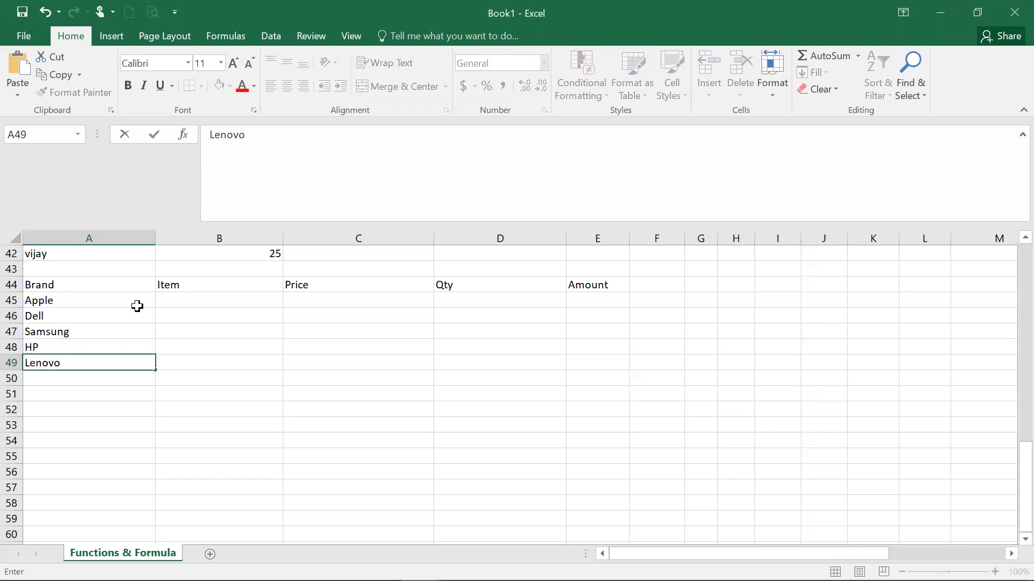
key(Tab)
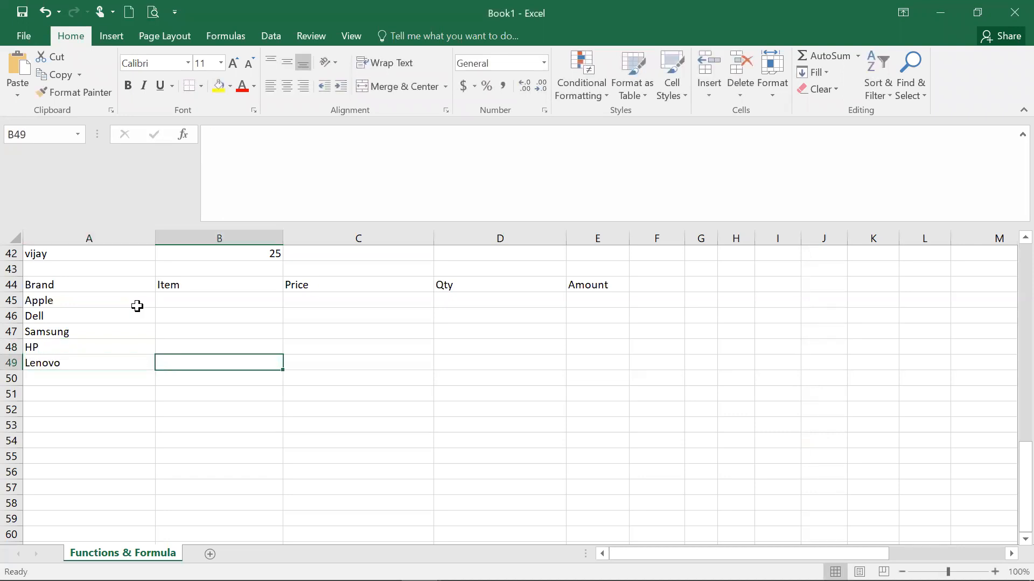
Step: Enter the items Laptop for Apple, Laptop for Dell and Phone for Samsung in B45 to B47
click(176, 301)
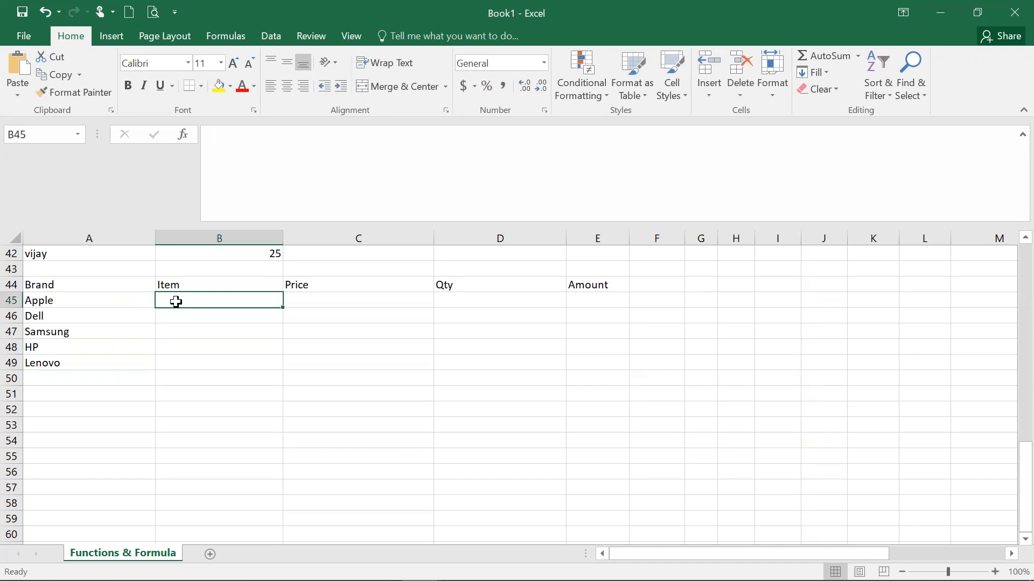
text(Laptop)
key(Return)
text(Laptop)
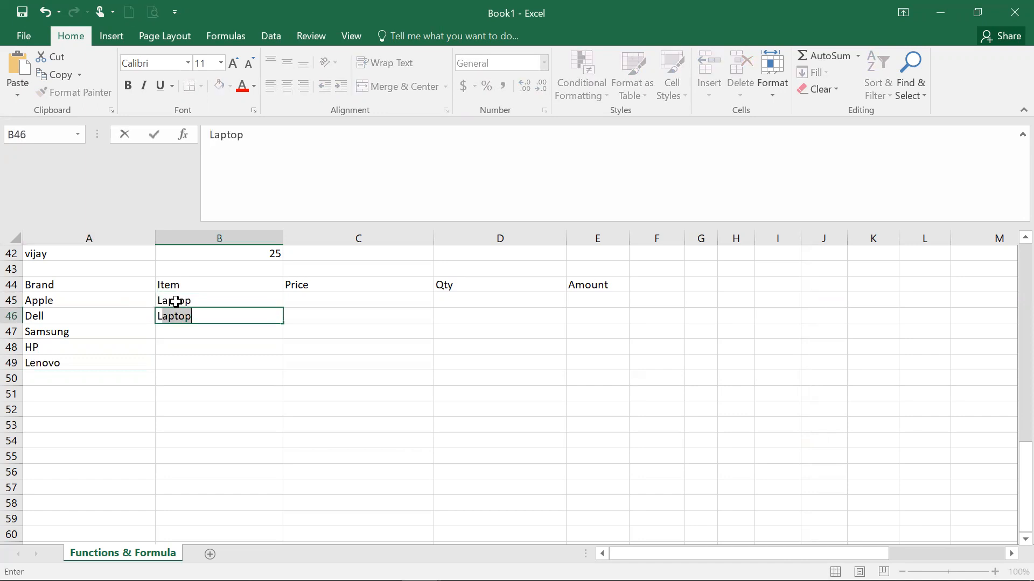
key(Return)
text(t)
key(BackSpace)
text(Phone)
key(Return)
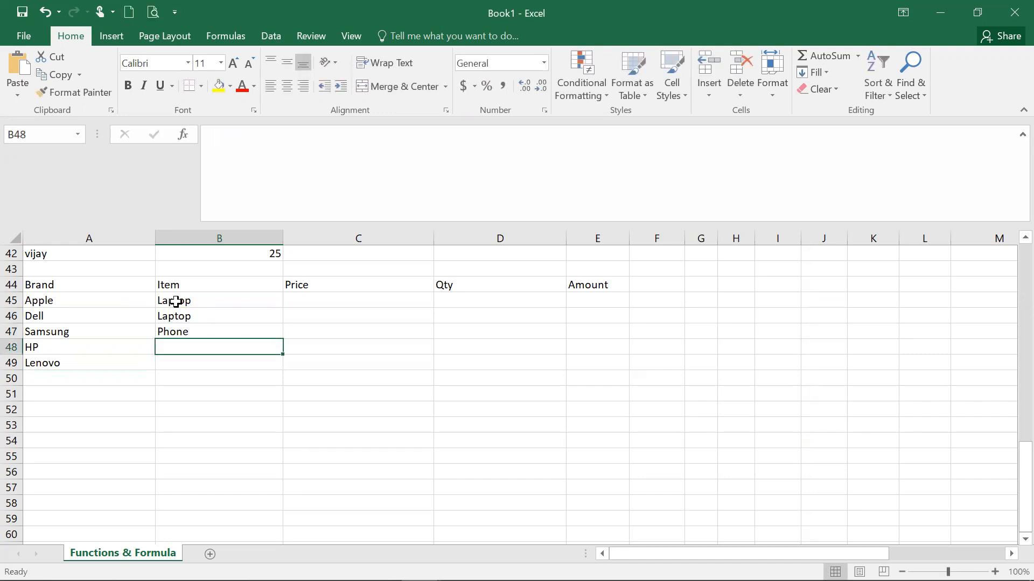
Step: Enter Desktop as the item for both HP and Lenovo in B48 and B49
text(De)
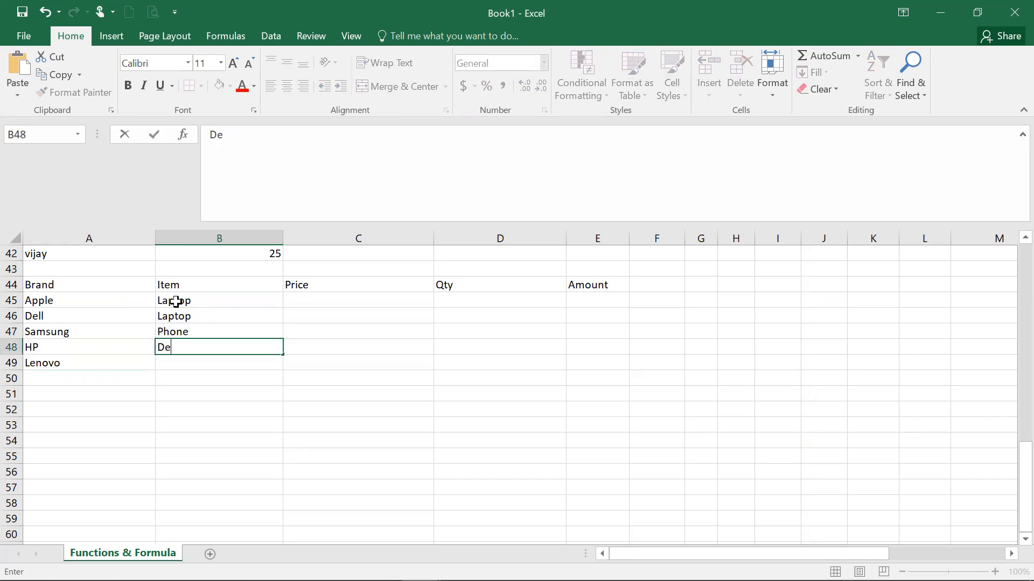
text(sktop)
key(Return)
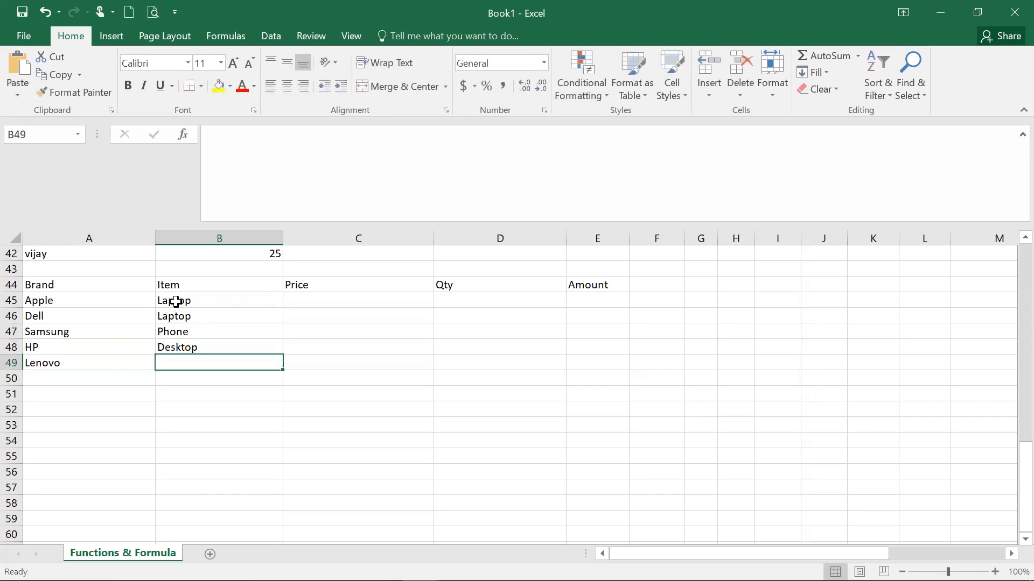
text(L)
key(BackSpace)
key(BackSpace)
text(D)
key(Tab)
Step: Enter a price of 140000 and a quantity of 10 for the Apple laptop in row 45
click(319, 300)
text(140000)
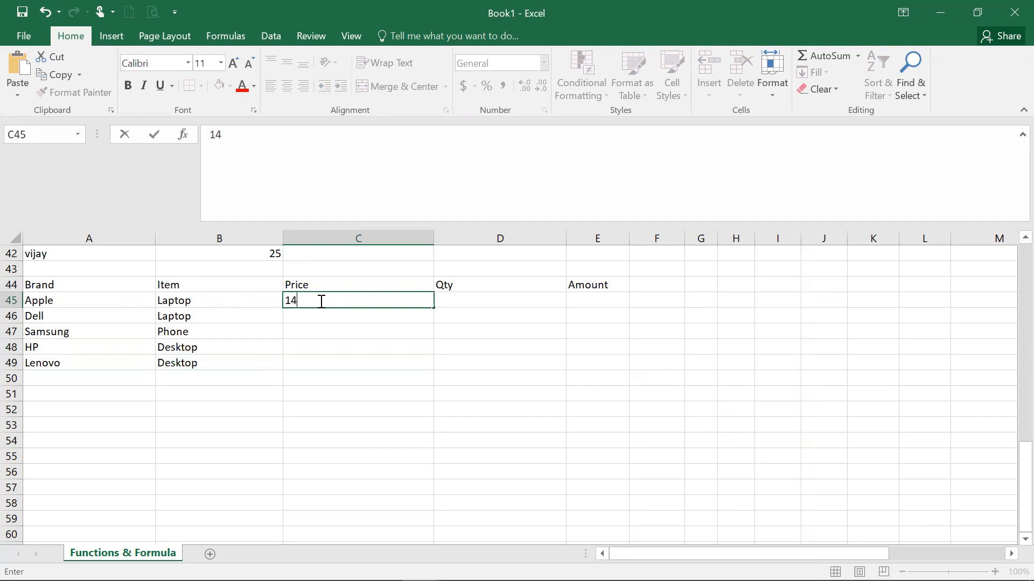
click(319, 301)
key(Tab)
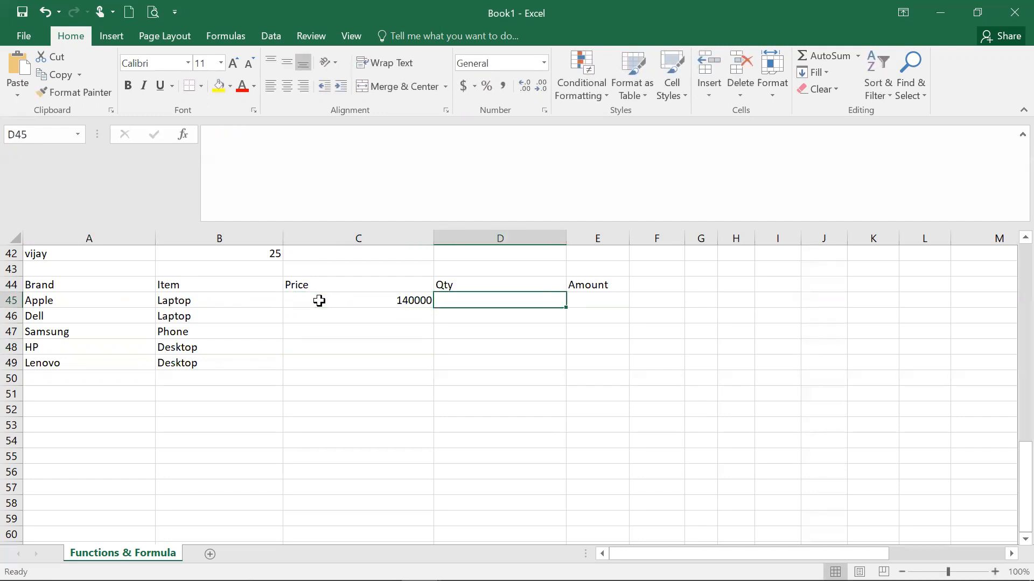
text(10)
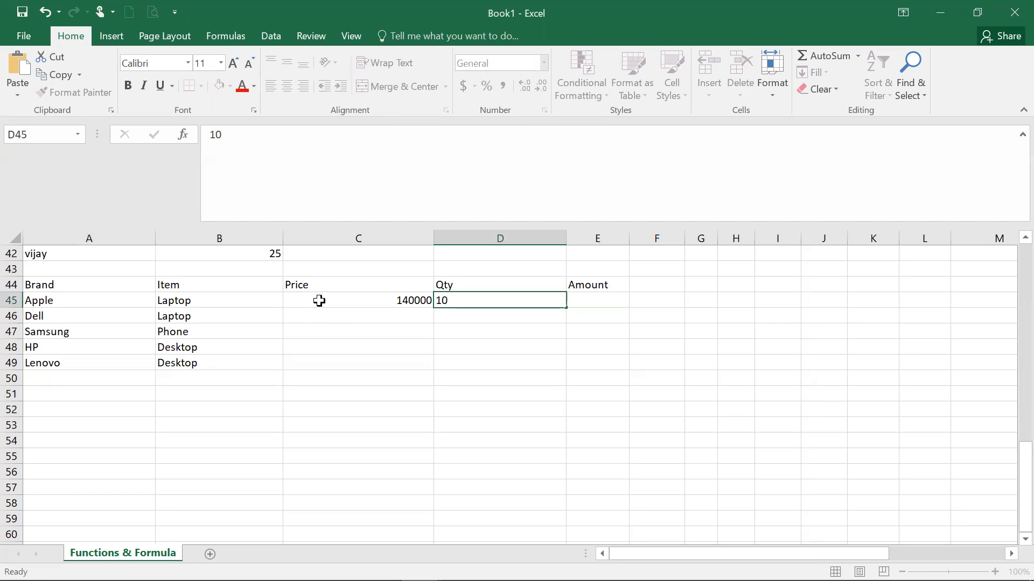
key(Tab)
Step: Fill the prices in C45 to C49 as a linear column series with a step value of 1000
click(320, 300)
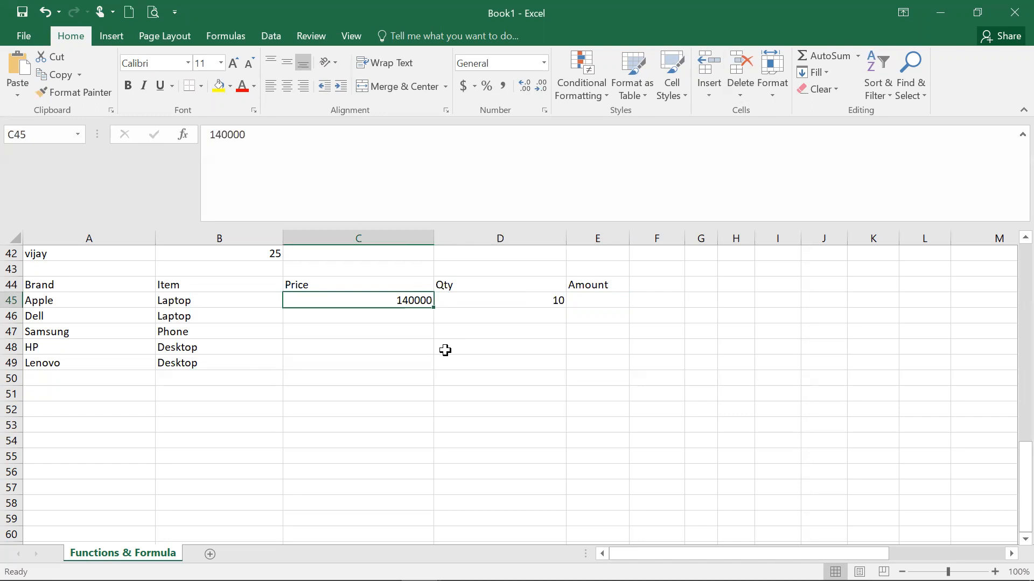
shift+click(422, 363)
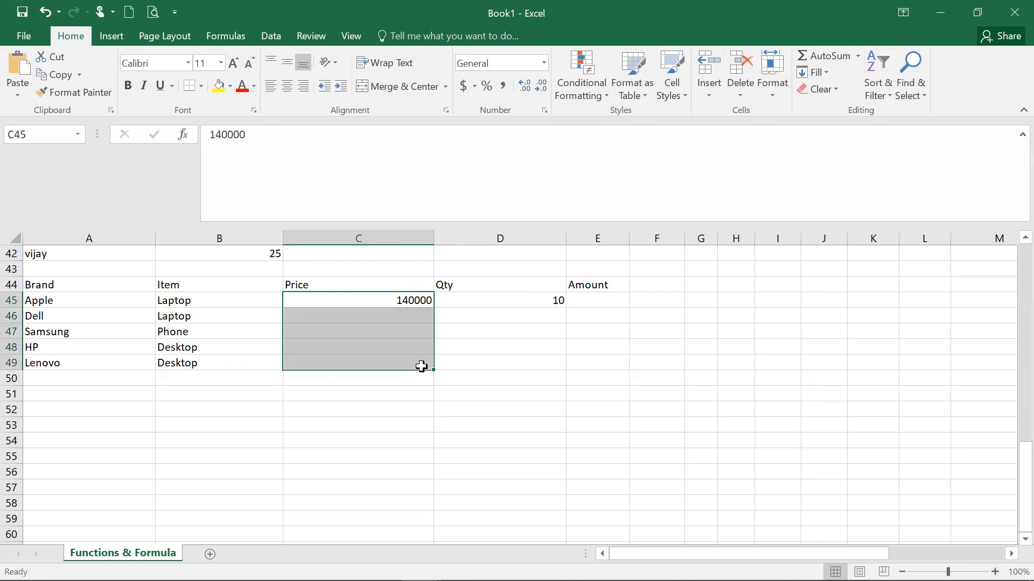
click(815, 75)
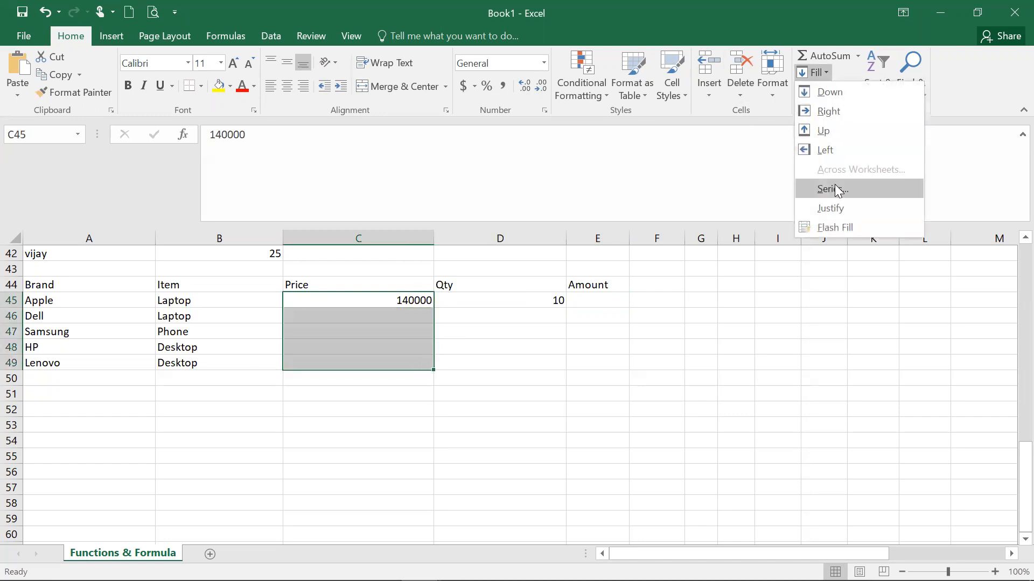
click(836, 191)
click(616, 232)
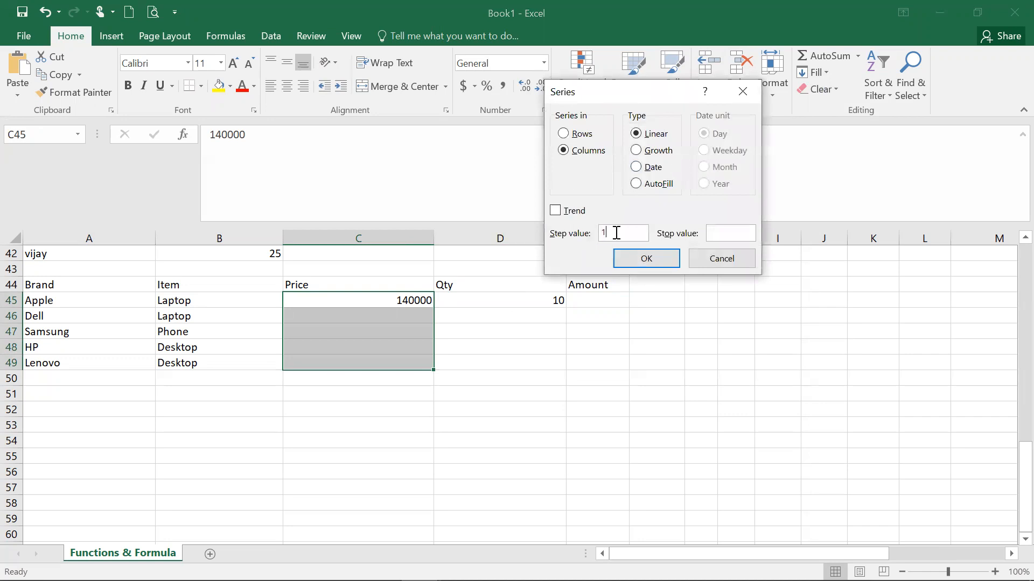
text(000)
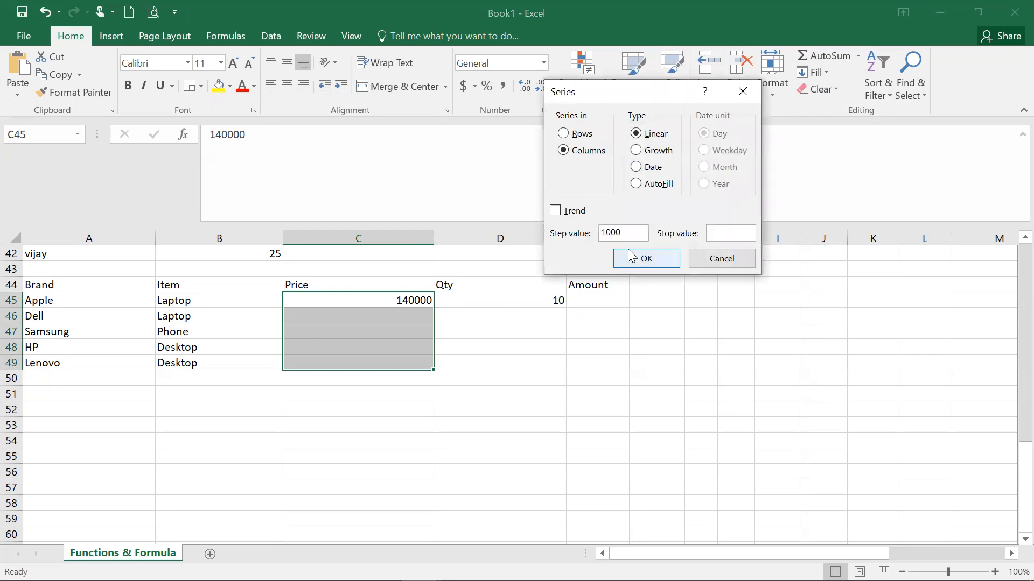
click(629, 252)
Step: Fill the quantities in D45 to D49 as a linear column series with a step value of 10
drag(505, 297, 506, 355)
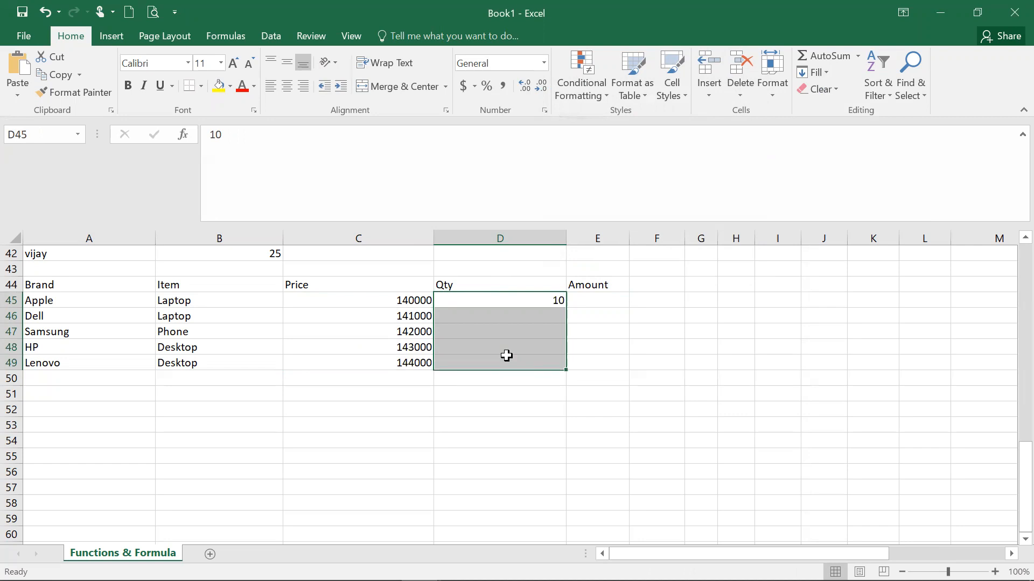
click(829, 71)
click(853, 188)
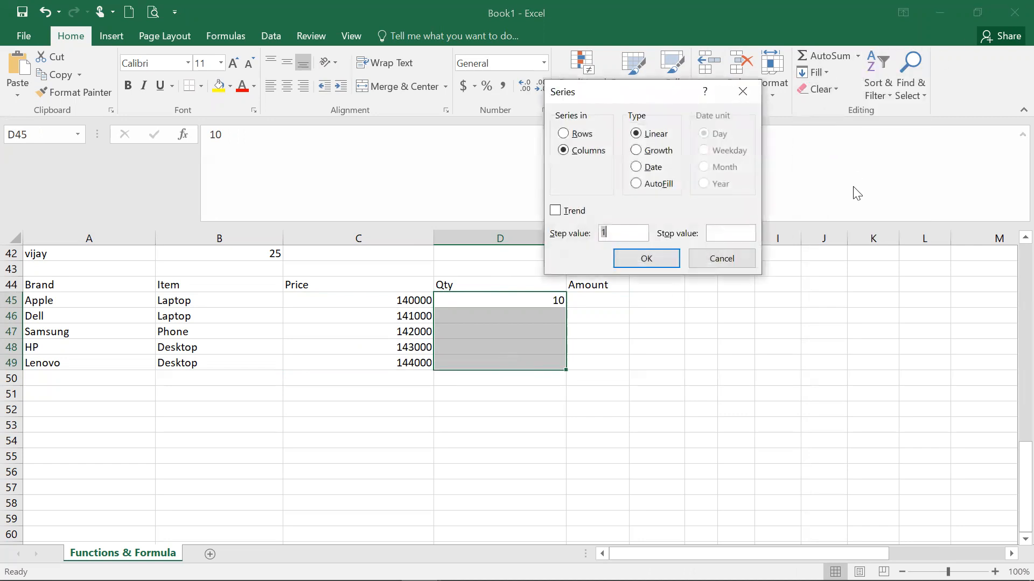
click(617, 230)
text(0)
key(Return)
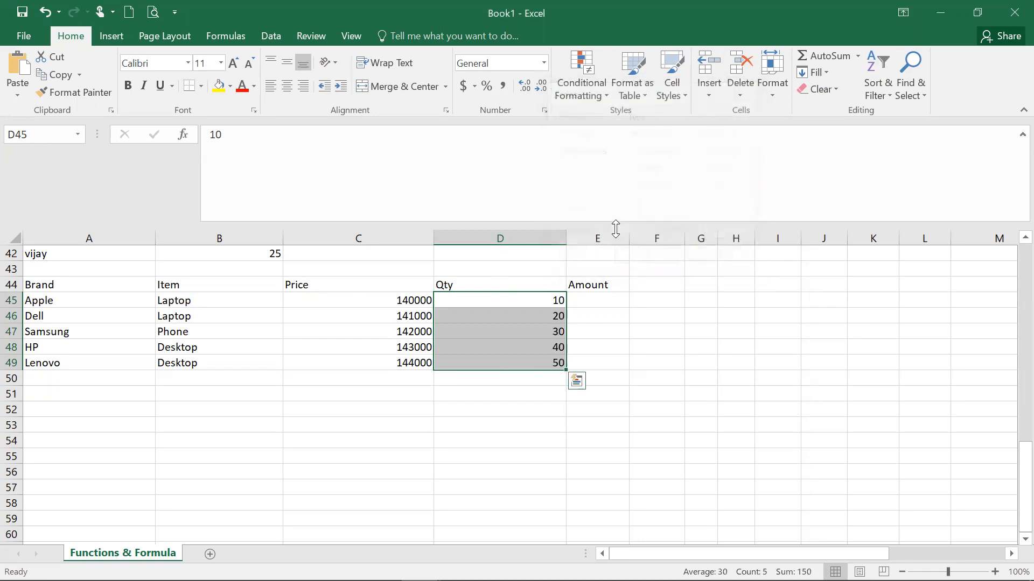
Step: Narrow column C to roughly half its width and make column D slightly narrower
click(558, 300)
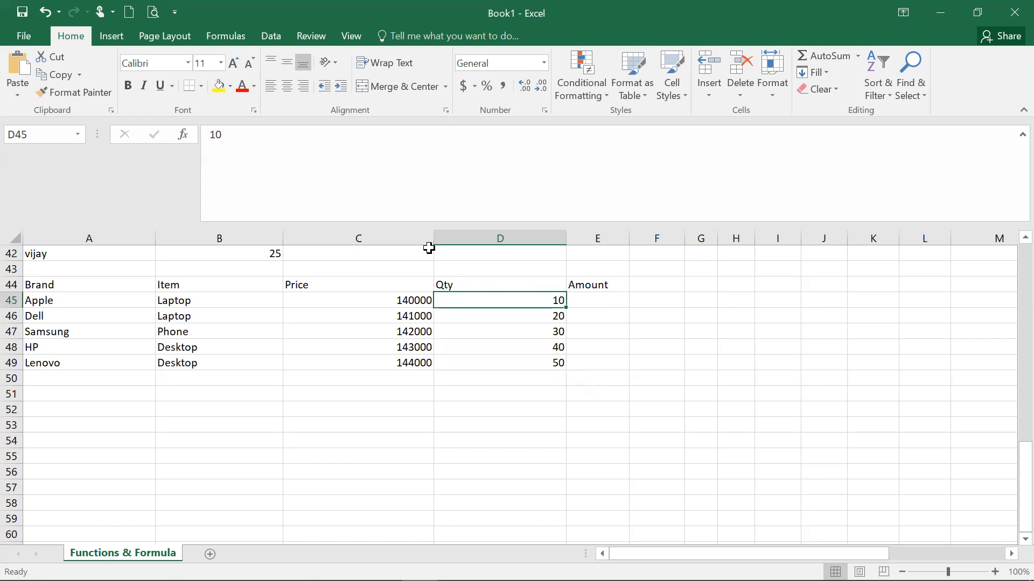
drag(433, 237, 357, 237)
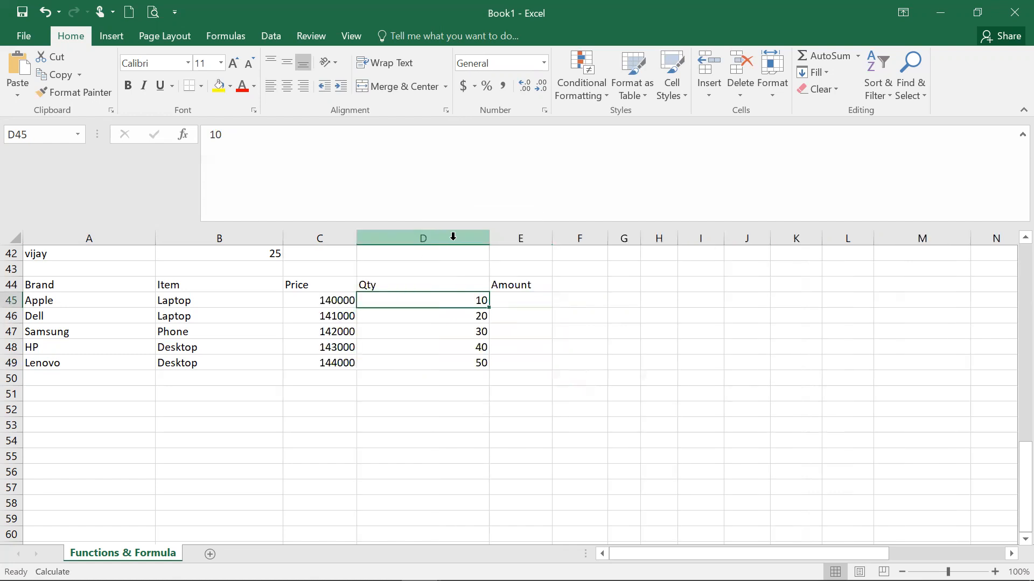
drag(489, 239, 485, 241)
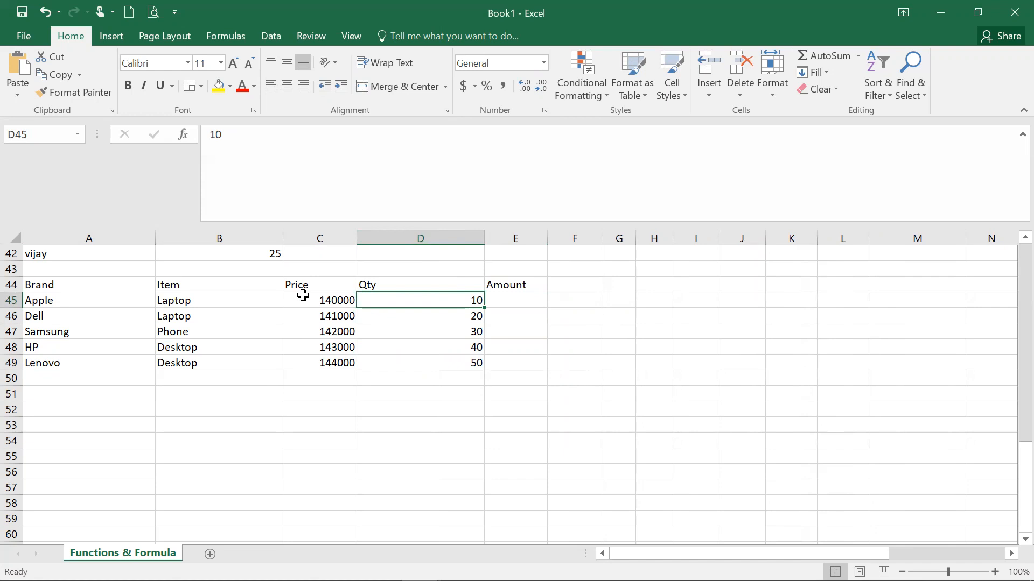
double_click(315, 380)
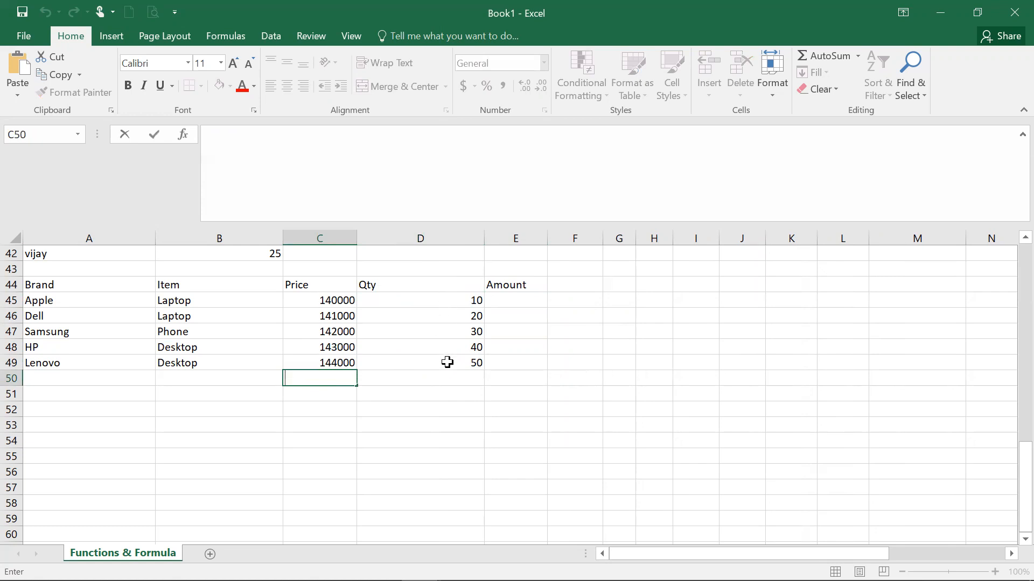
click(319, 299)
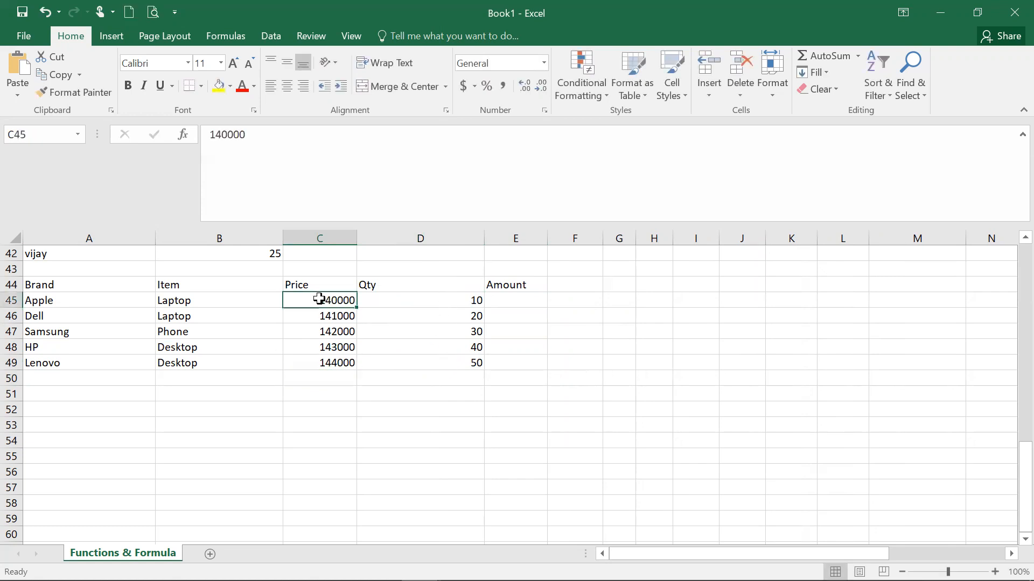
click(330, 313)
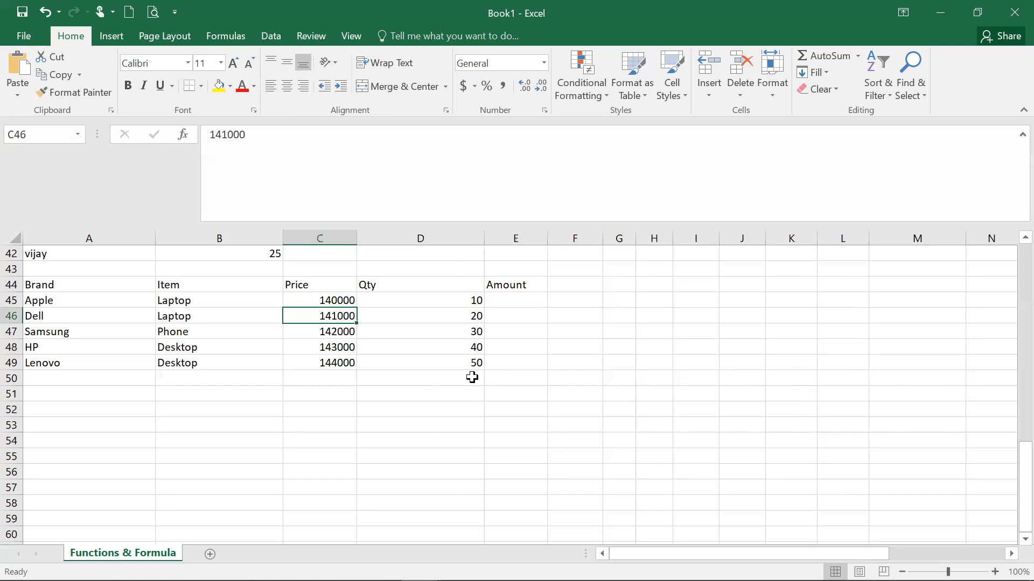
Step: Change the Price header in C44 to "Price per item"
click(341, 288)
click(257, 158)
text(per qty)
key(BackSpace)
key(BackSpace)
key(BackSpace)
text(te)
key(BackSpace)
key(BackSpace)
text(item)
key(Return)
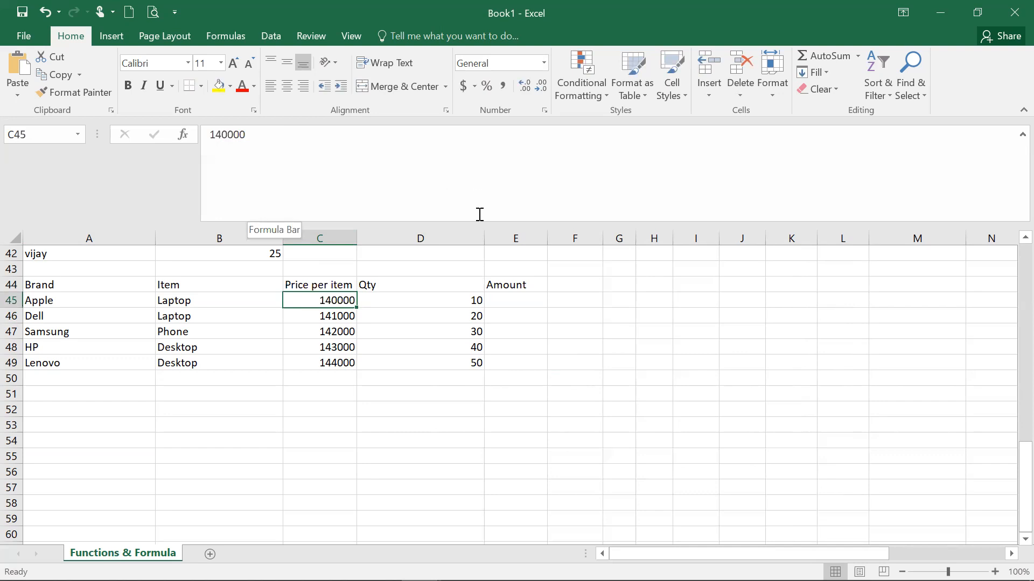
Step: Calculate the Apple row's amount in E45 with the formula =C45*D45
click(523, 299)
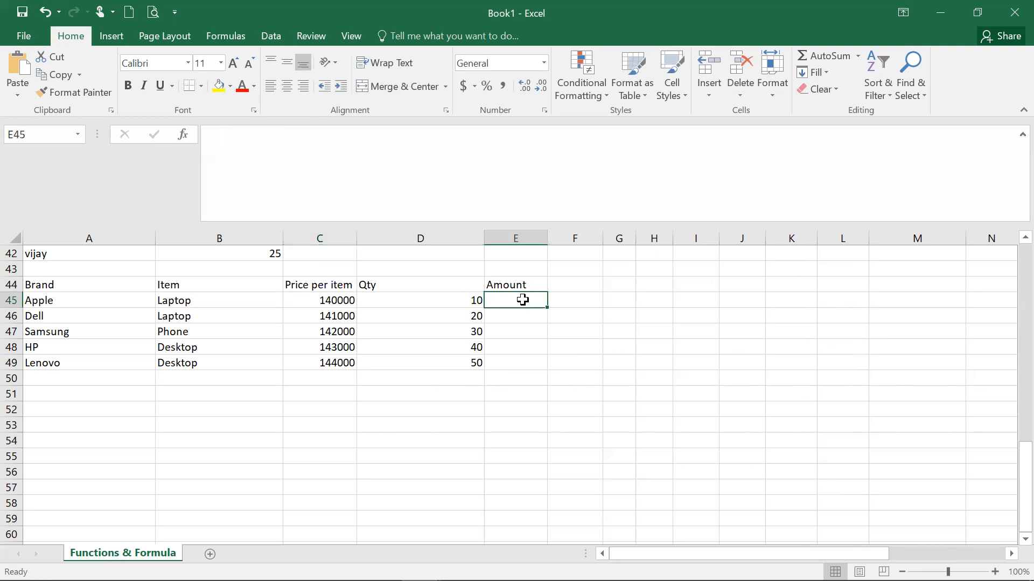
text(=)
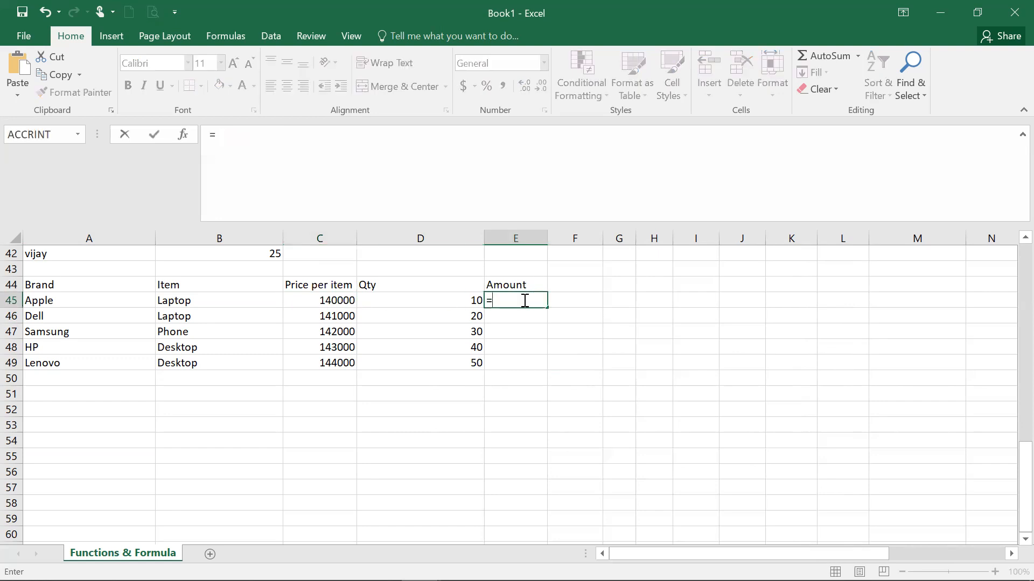
click(348, 301)
text(*)
click(408, 298)
key(Return)
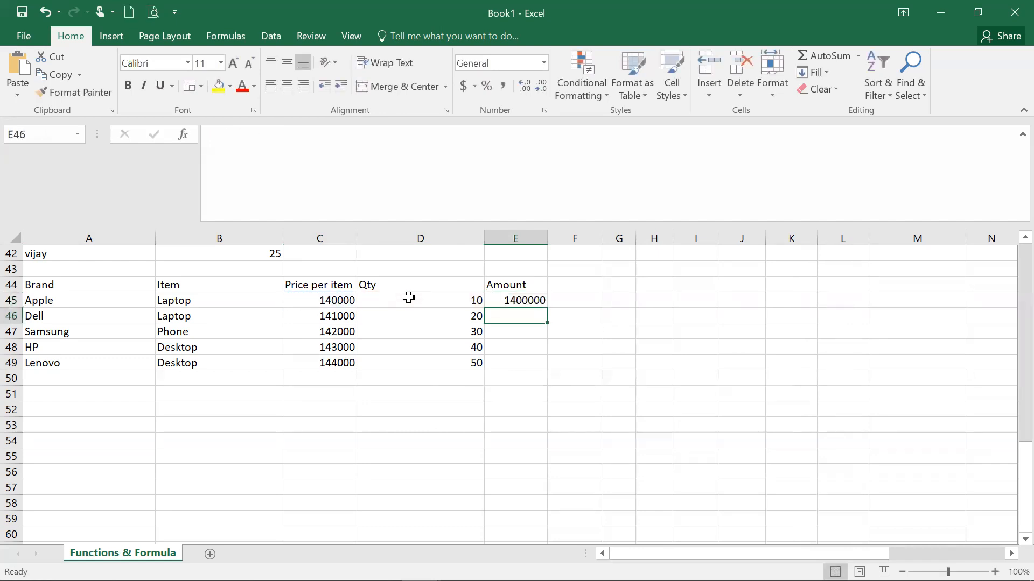
Step: Copy the amount formula from E45 down through E49 for the remaining brands
click(540, 295)
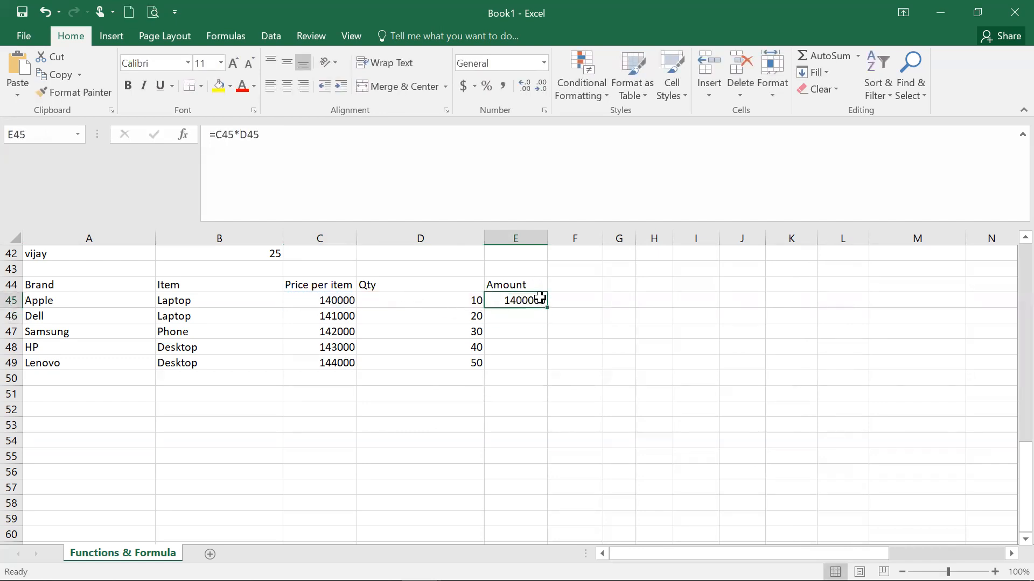
drag(547, 310, 545, 370)
click(534, 378)
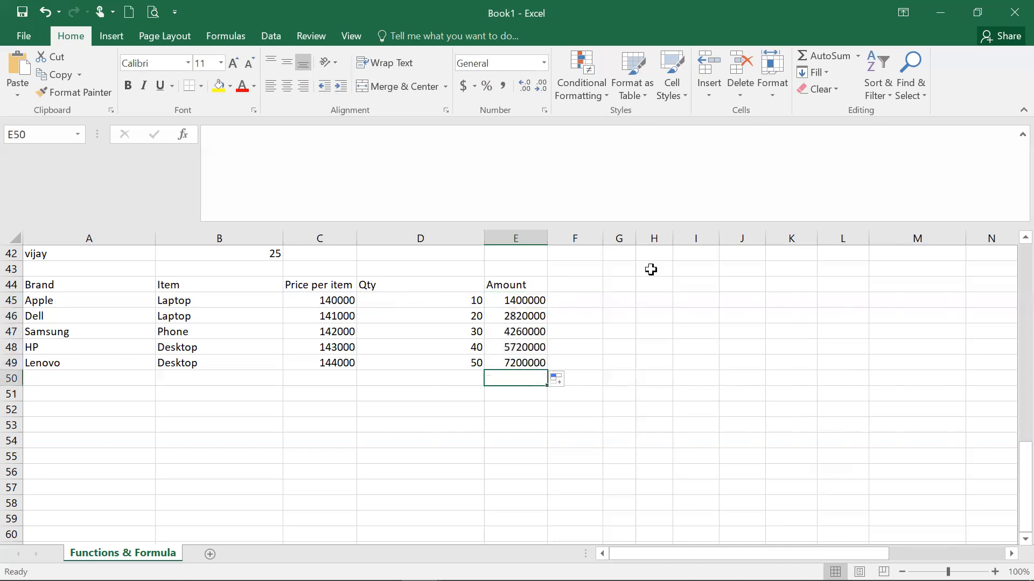
Step: Total the amounts in E50 with the formula =SUM(E45:E49)
click(826, 58)
key(Return)
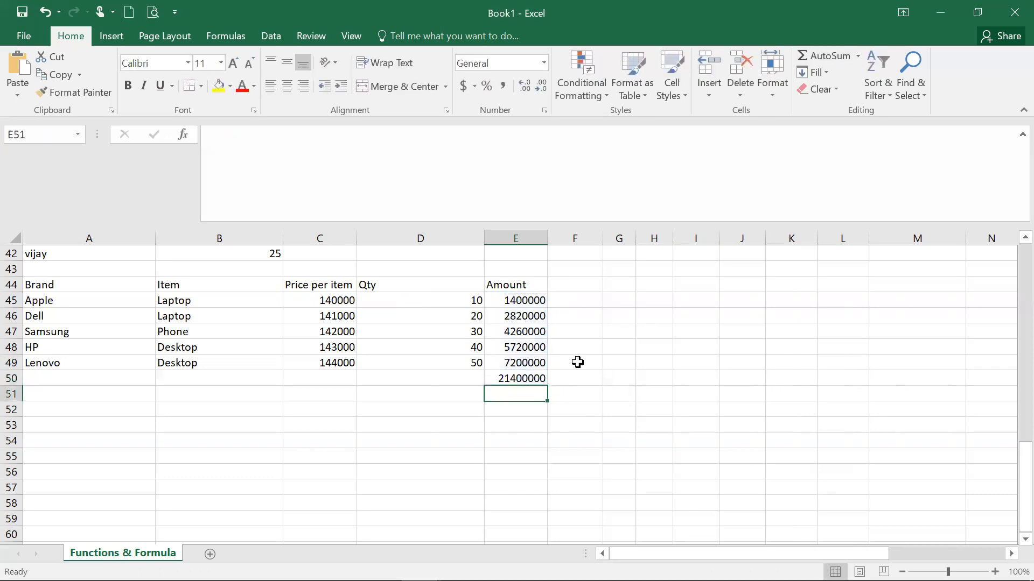
click(565, 379)
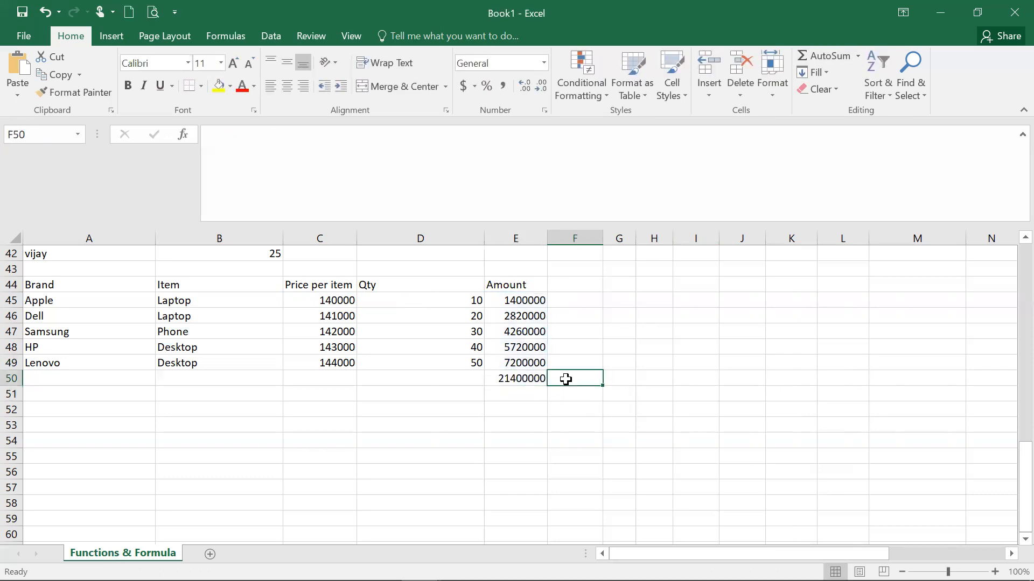
click(514, 384)
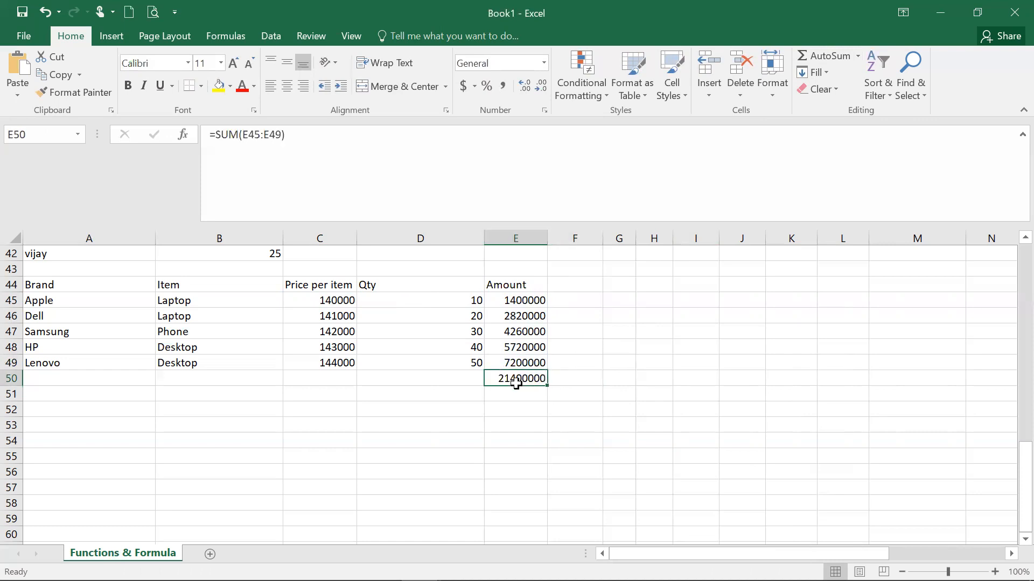
Step: Calculate the total sales value in F50 with =SUMPRODUCT(C45:C49,D45:D49), using the prices and quantities as the two arrays
click(574, 379)
text(=)
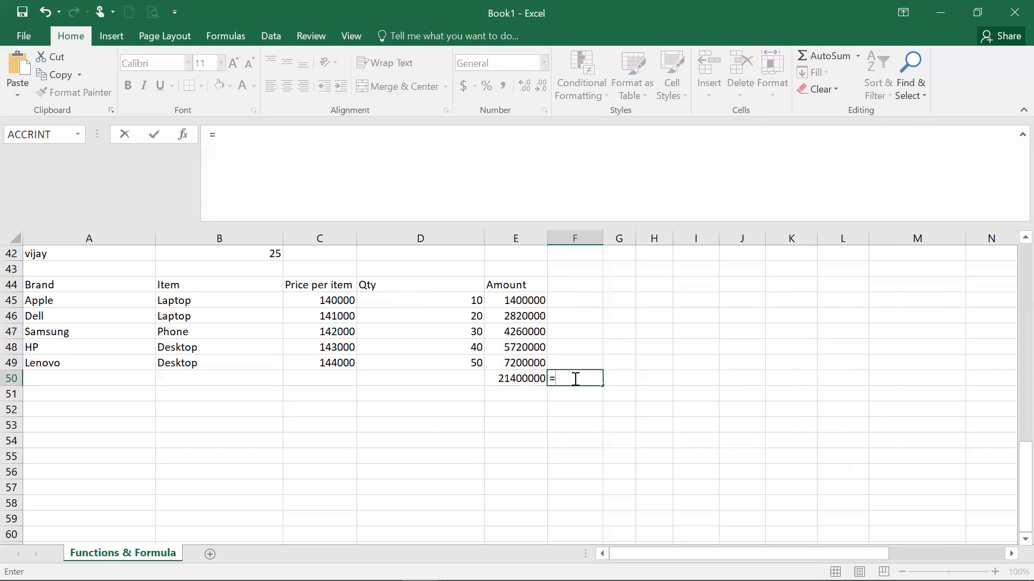
text(sump)
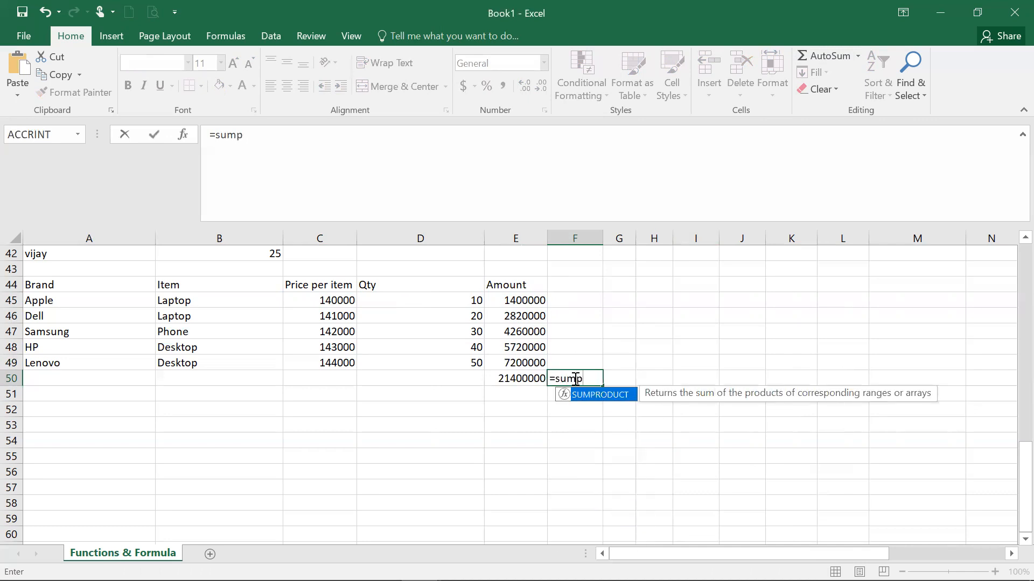
double_click(591, 395)
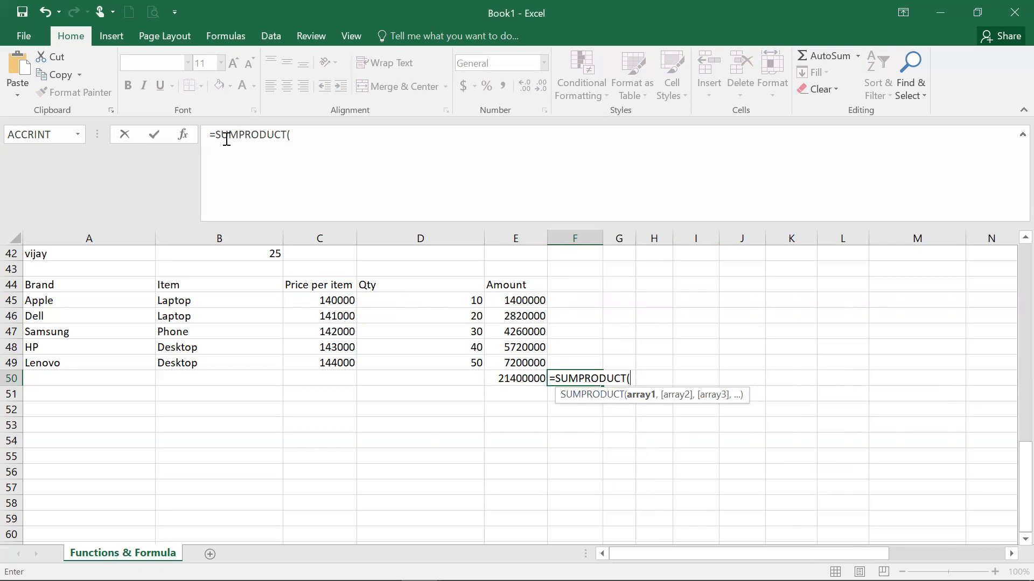
click(183, 134)
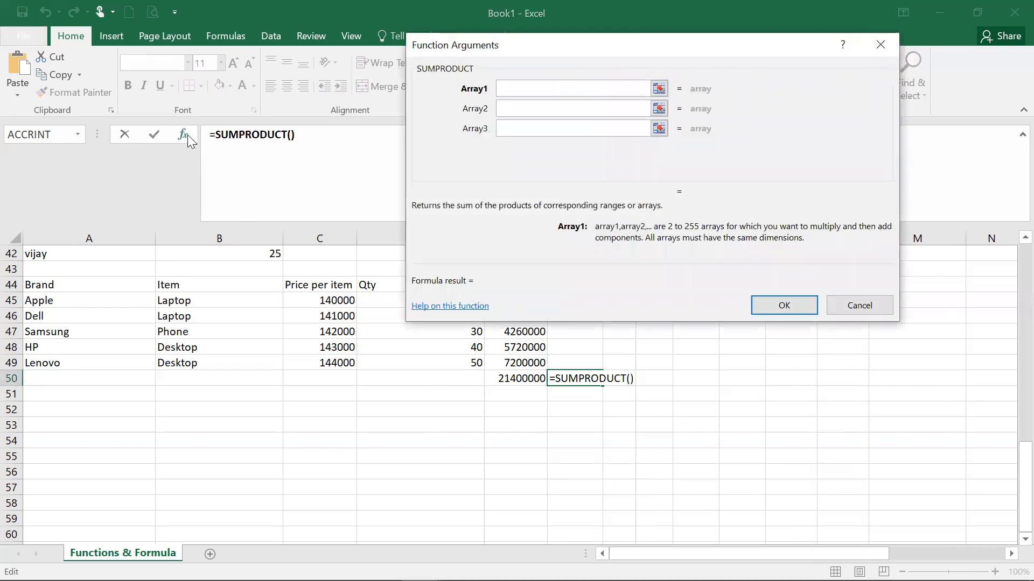
drag(301, 299, 307, 359)
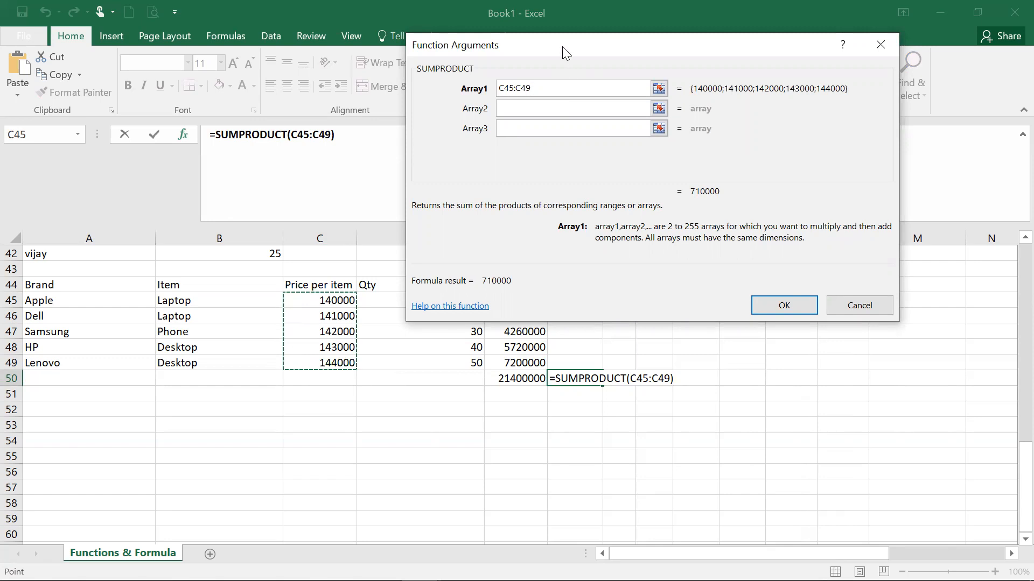
click(670, 100)
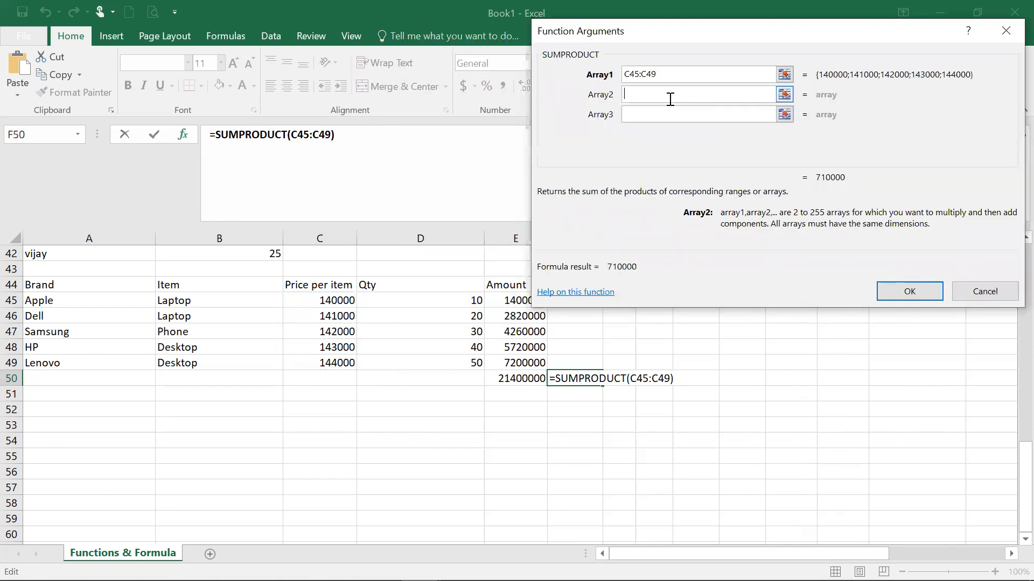
drag(468, 300, 468, 363)
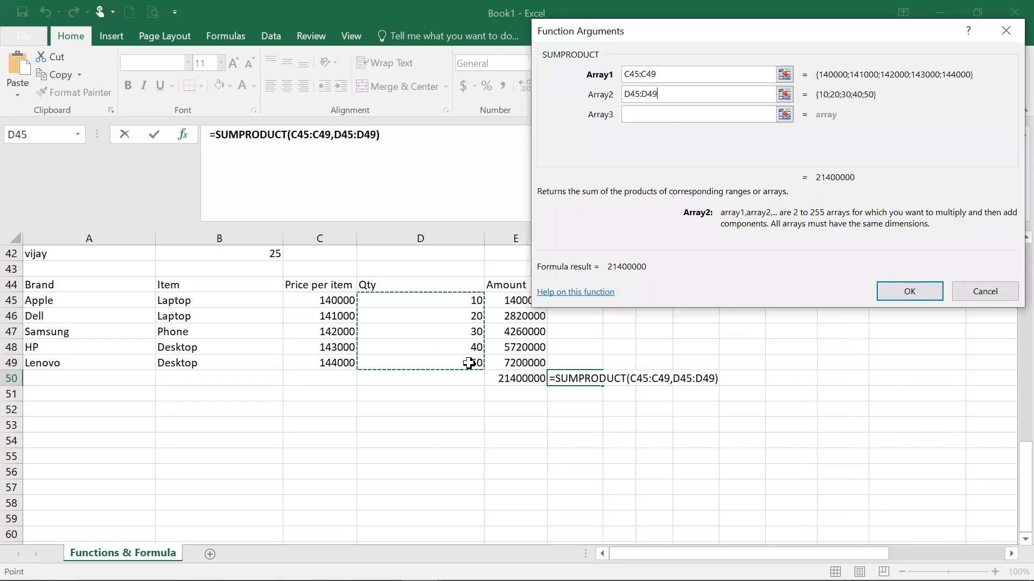
click(909, 291)
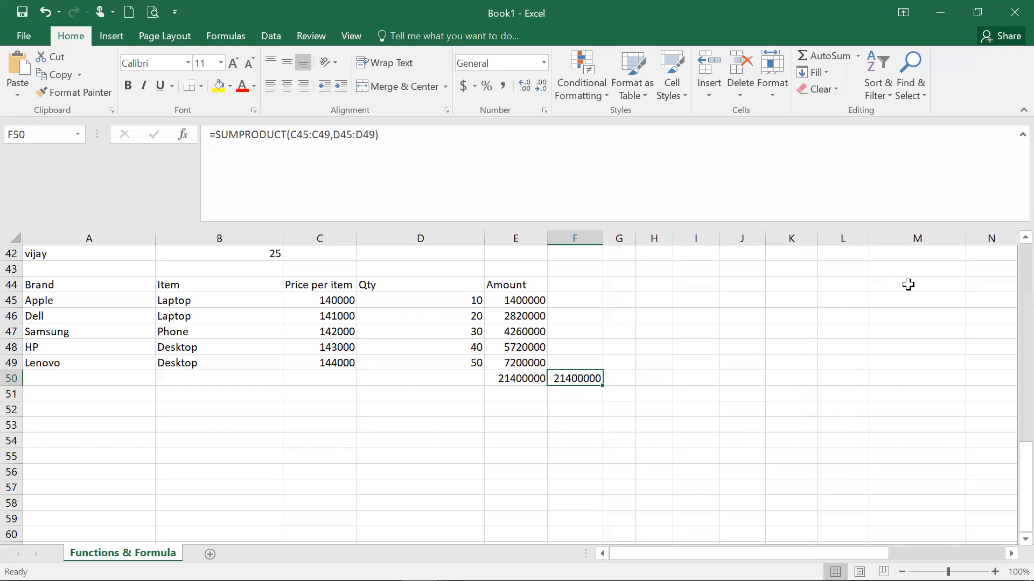
click(632, 379)
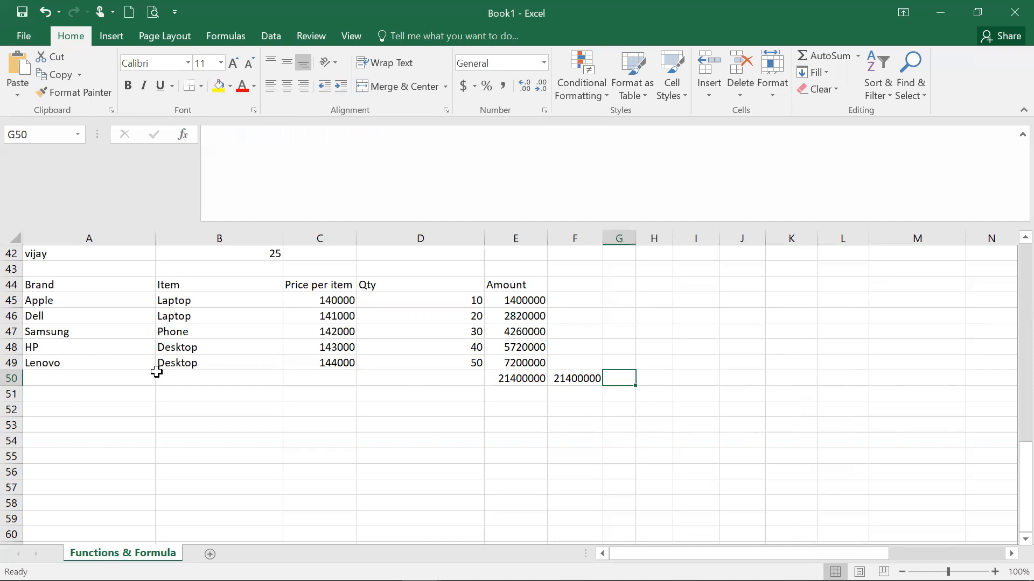
Step: Duplicate the brands and items from A45:B49 into the rows directly below, starting at A50
click(69, 364)
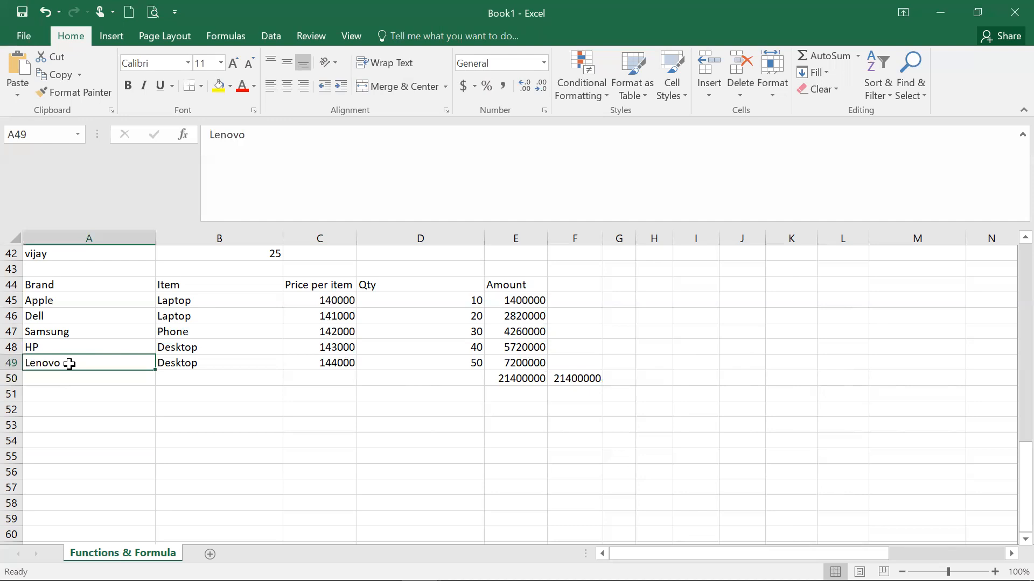
click(56, 295)
key(shift+Right)
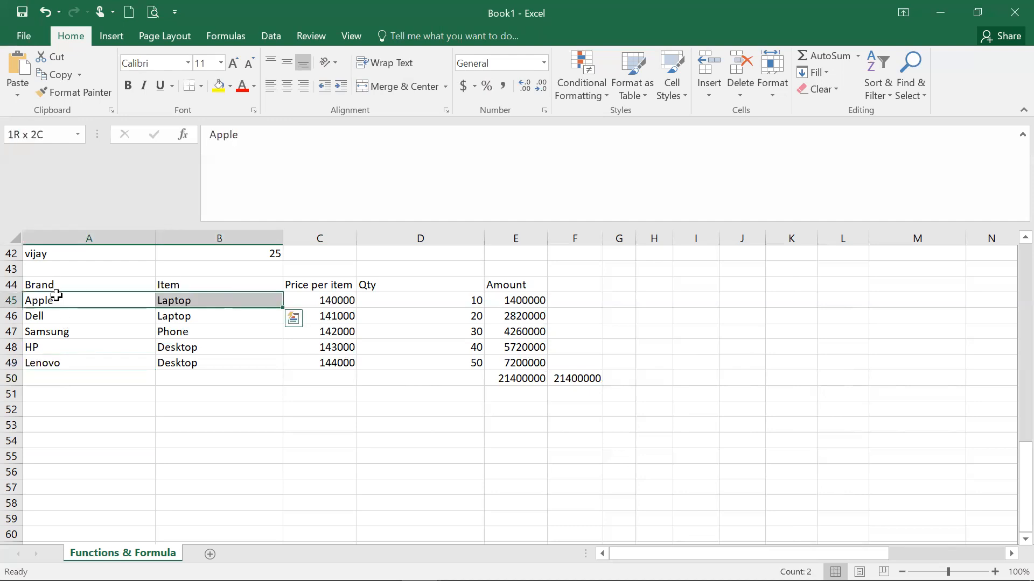
key(shift+Down)
key(shift+Down)
key(shift+Down)
key(shift+Down)
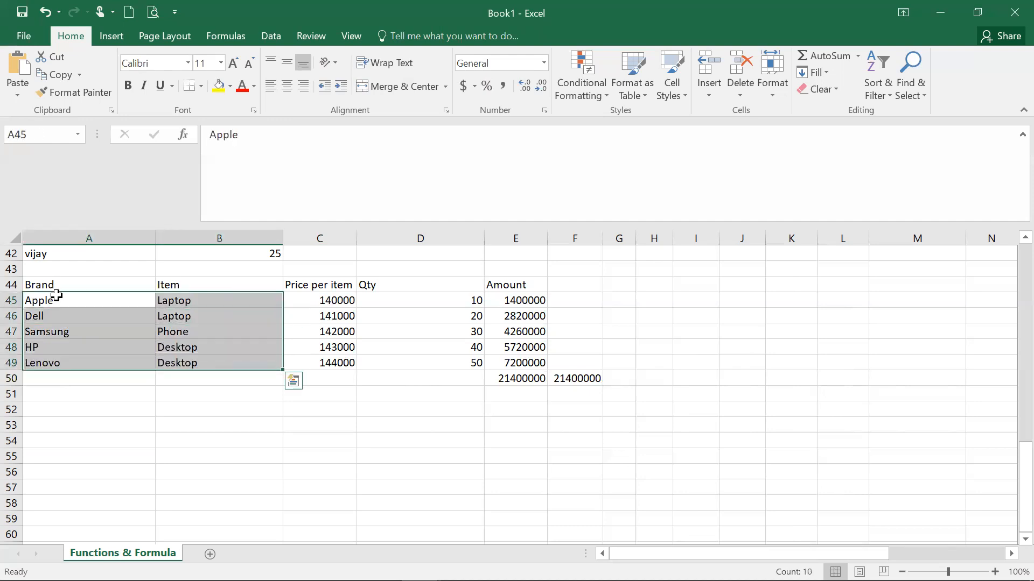
key(ctrl+c)
key(Down)
key(Down)
key(Down)
key(Down)
key(Down)
key(ctrl+v)
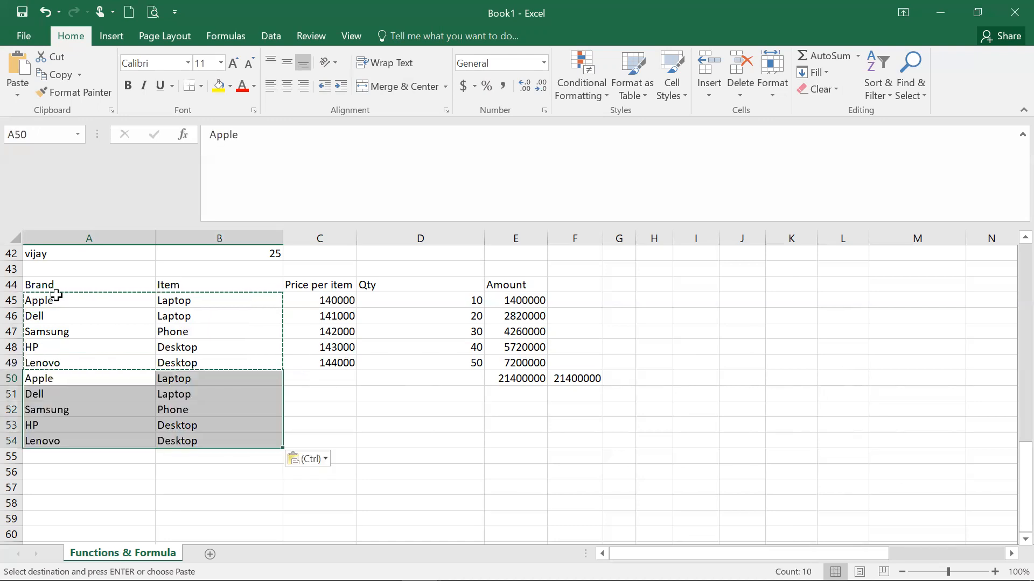
key(Escape)
Step: Copy the items in B47:B51 over B50:B54 so the duplicated brands get different items
key(Right)
key(Up)
key(Up)
key(Up)
key(shift+Down)
key(shift+Down)
key(shift+Down)
key(shift+Down)
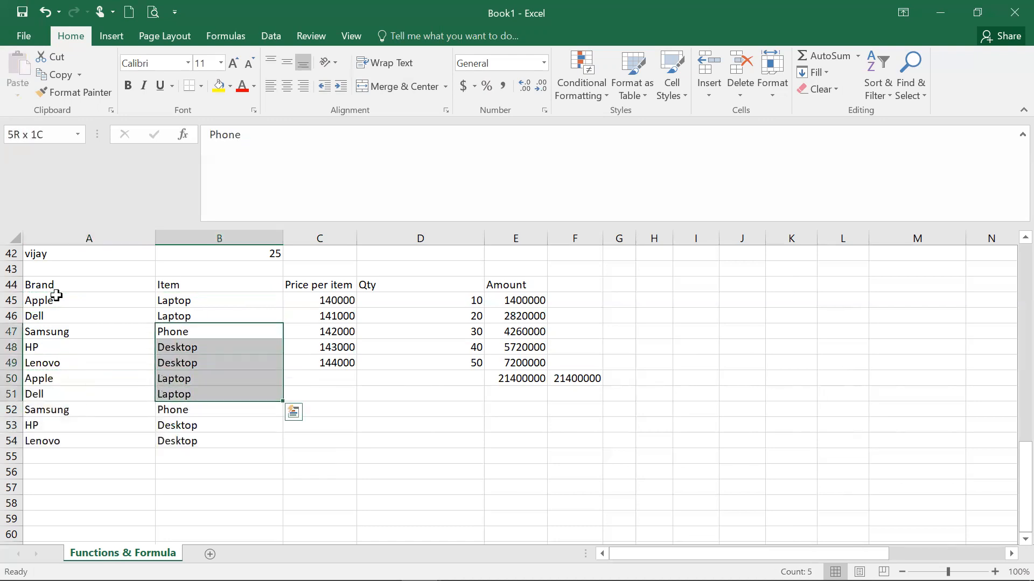
key(ctrl+c)
key(Down)
key(Down)
key(Down)
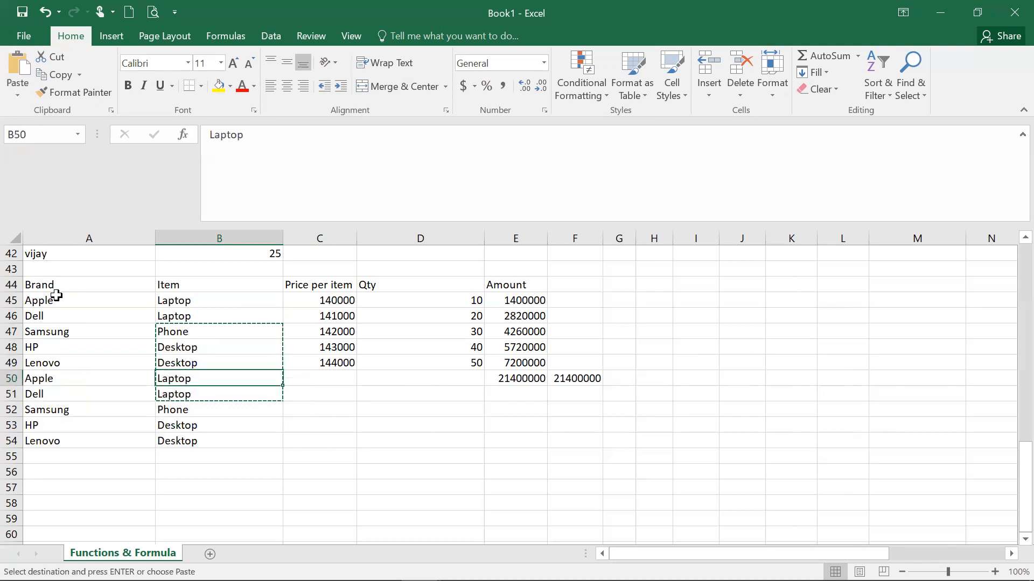
key(ctrl+v)
key(ctrl)
key(Escape)
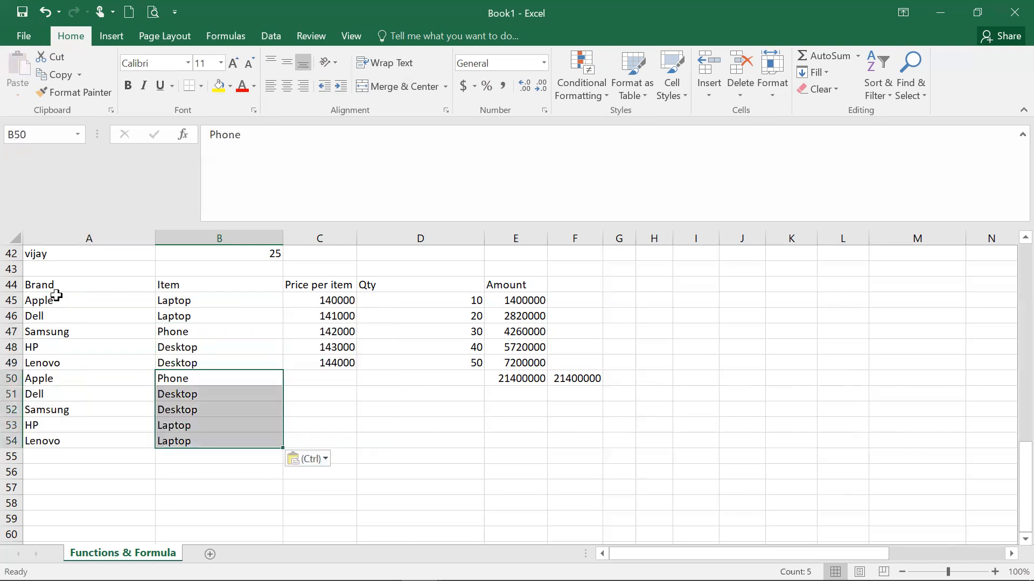
Step: Extend the prices from C49 down through C54 as a linear series with a step value of 1000
key(Right)
key(Up)
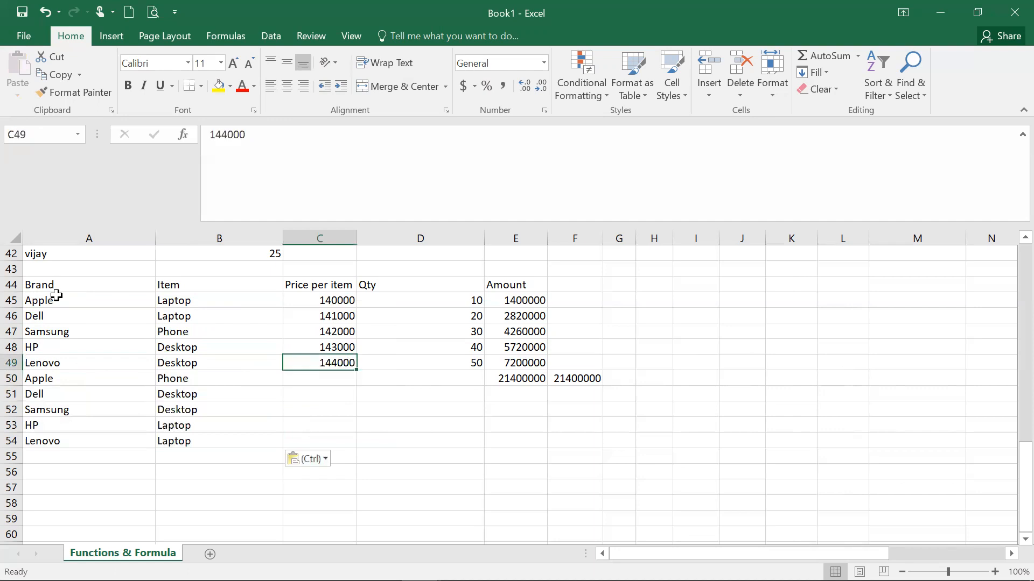
key(shift+Down)
key(shift+Down)
key(shift+Down)
key(shift+Down)
key(shift+Down)
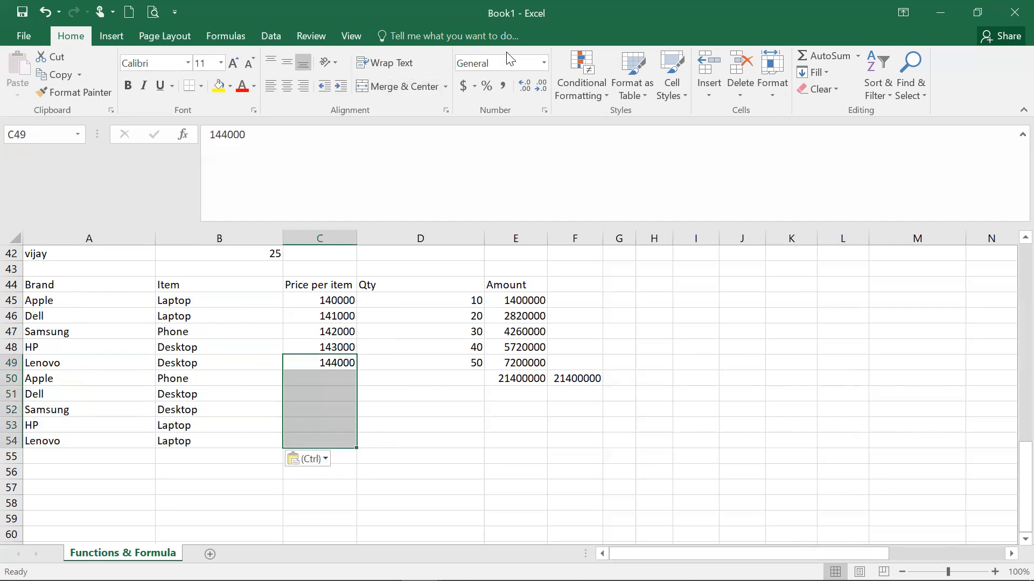
click(825, 73)
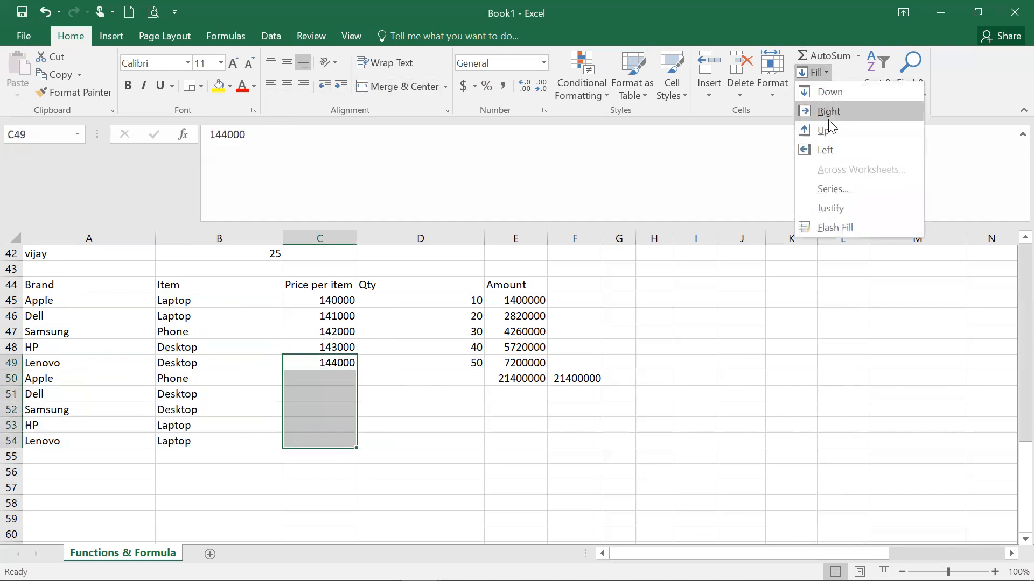
click(842, 189)
click(772, 214)
text(000)
key(Return)
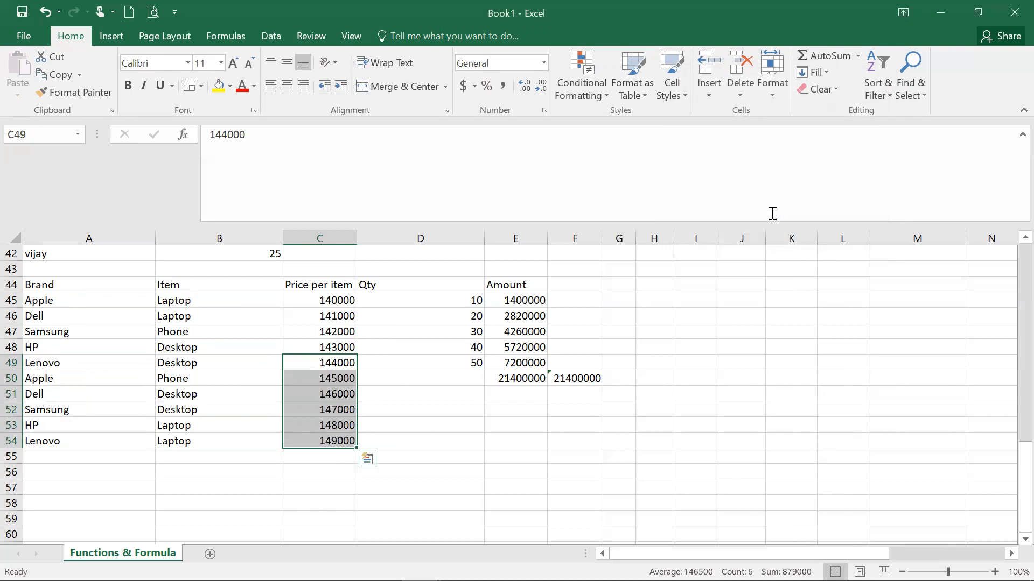
Step: Extend the quantities from D49 down through D54 as a linear column series with a step value of 10
drag(457, 363, 456, 442)
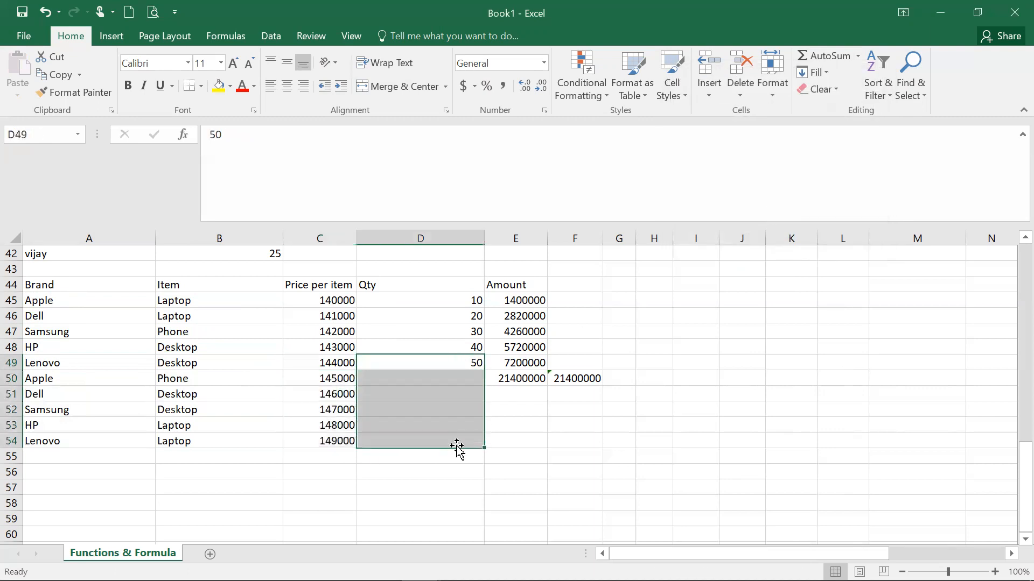
click(820, 72)
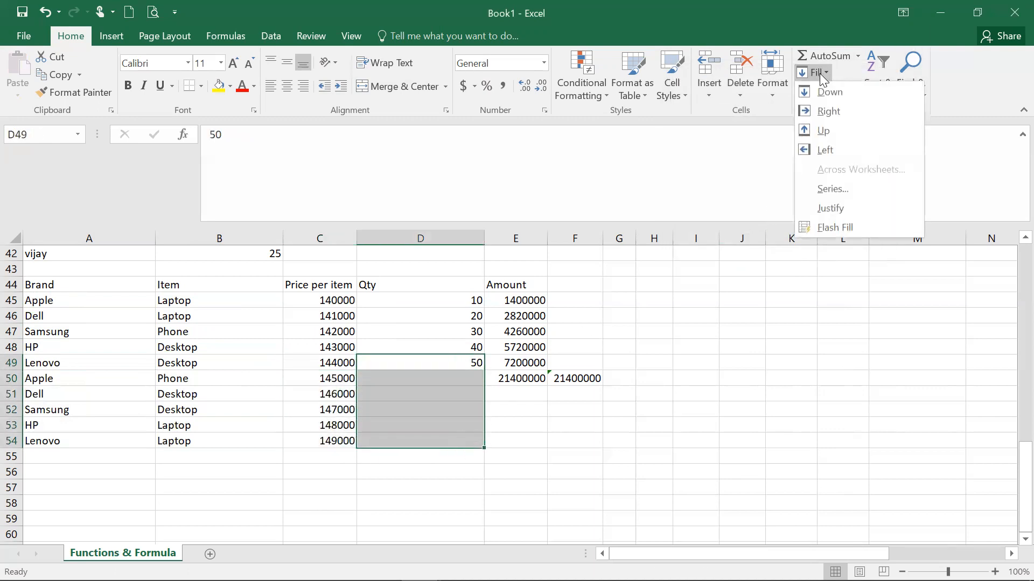
click(833, 186)
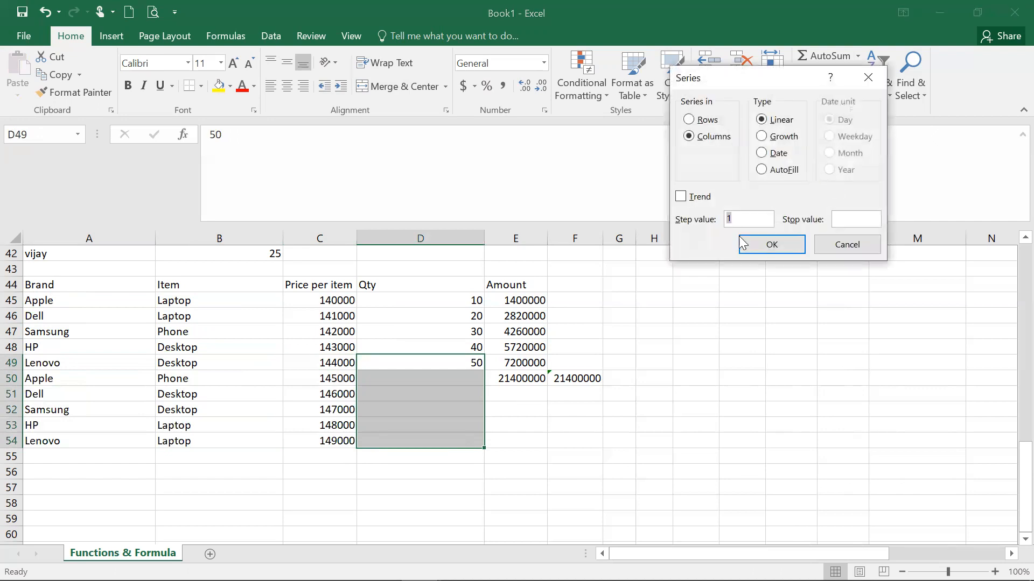
click(740, 225)
text(0)
click(772, 245)
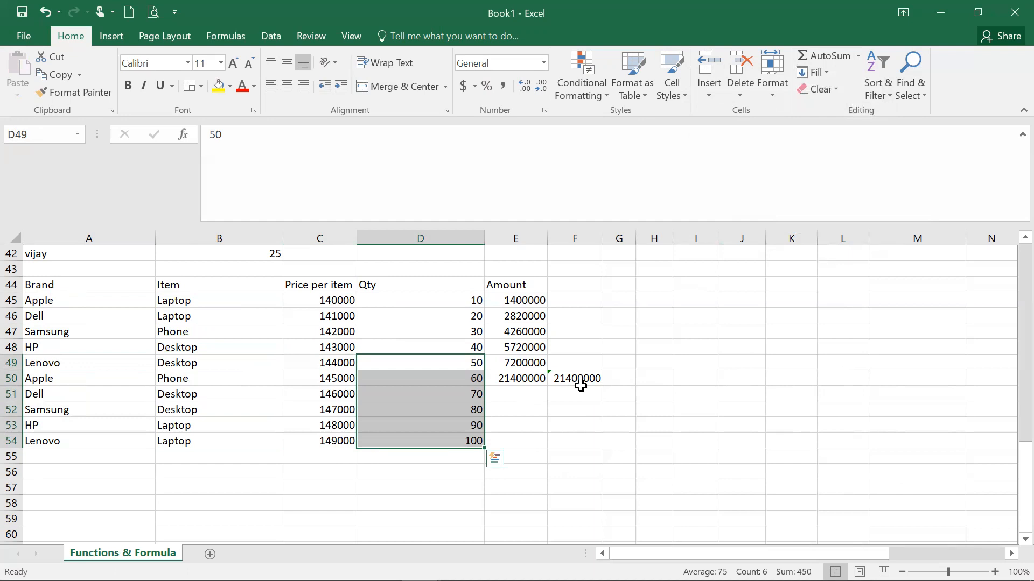
Step: Enter the brand name Apple in G49 beside the table
click(620, 377)
click(615, 358)
text(Apple)
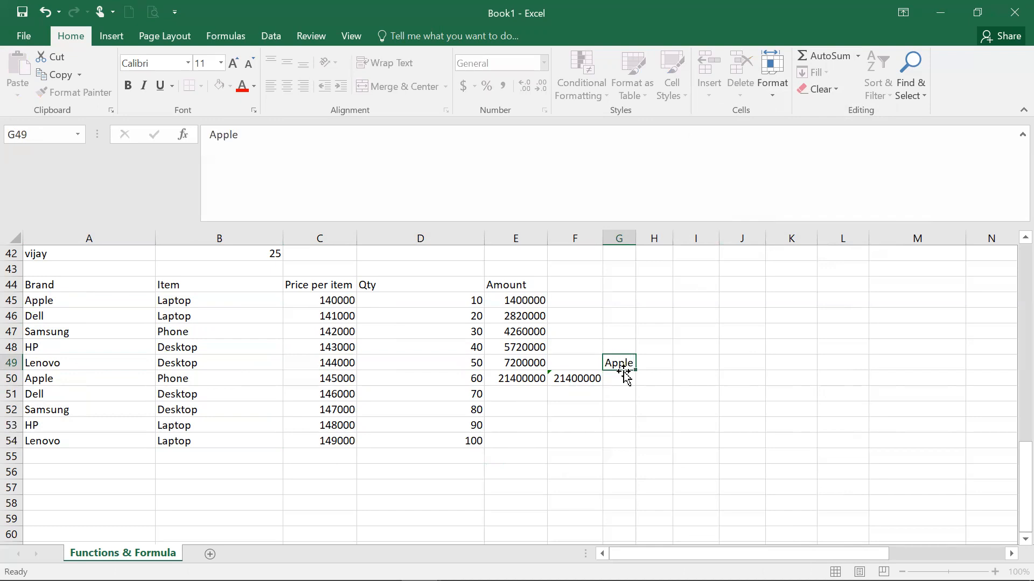
key(Return)
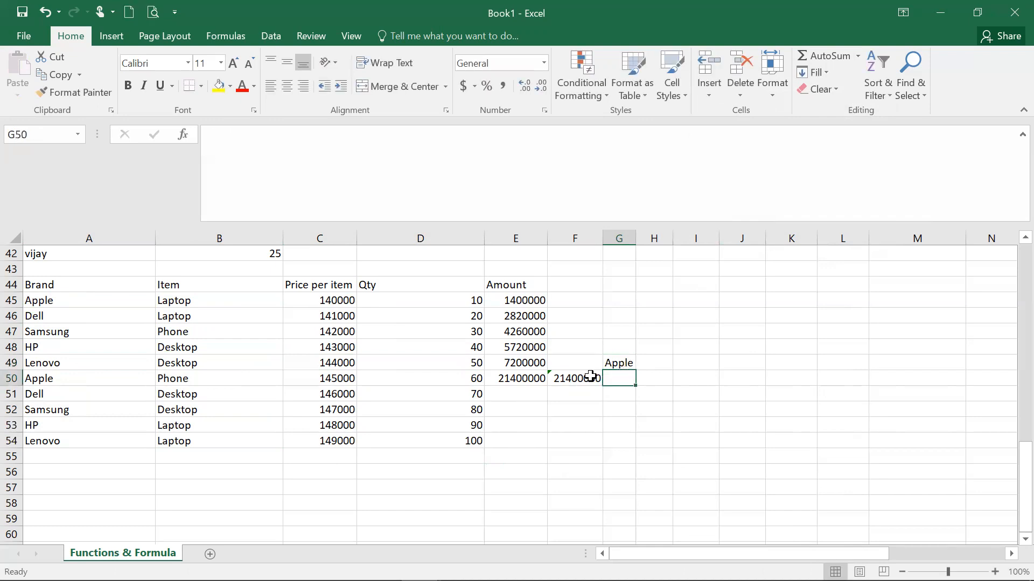
Step: Copy the amount formula from E49 down through E54, replacing the total in E50
click(515, 366)
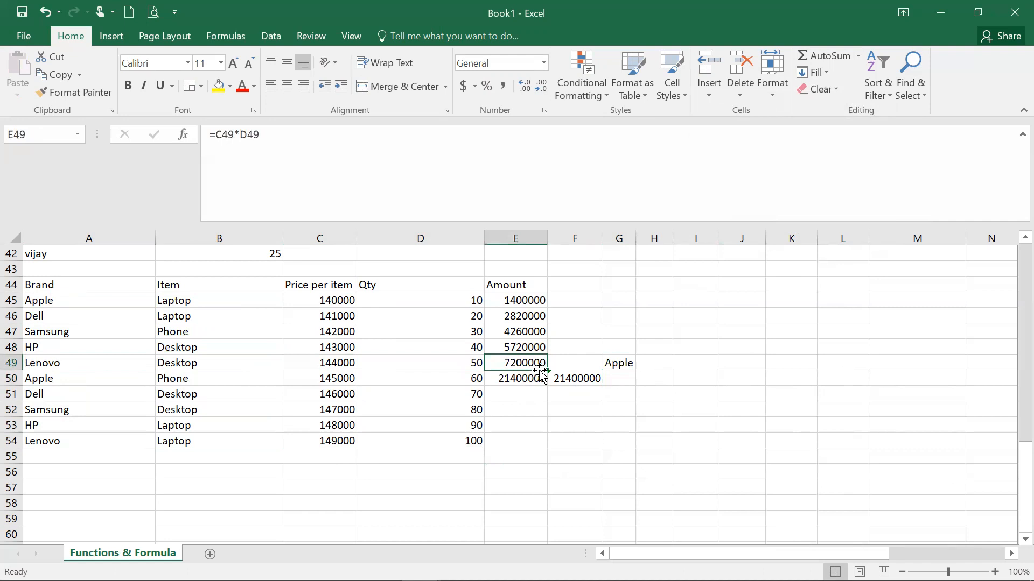
drag(546, 372, 544, 446)
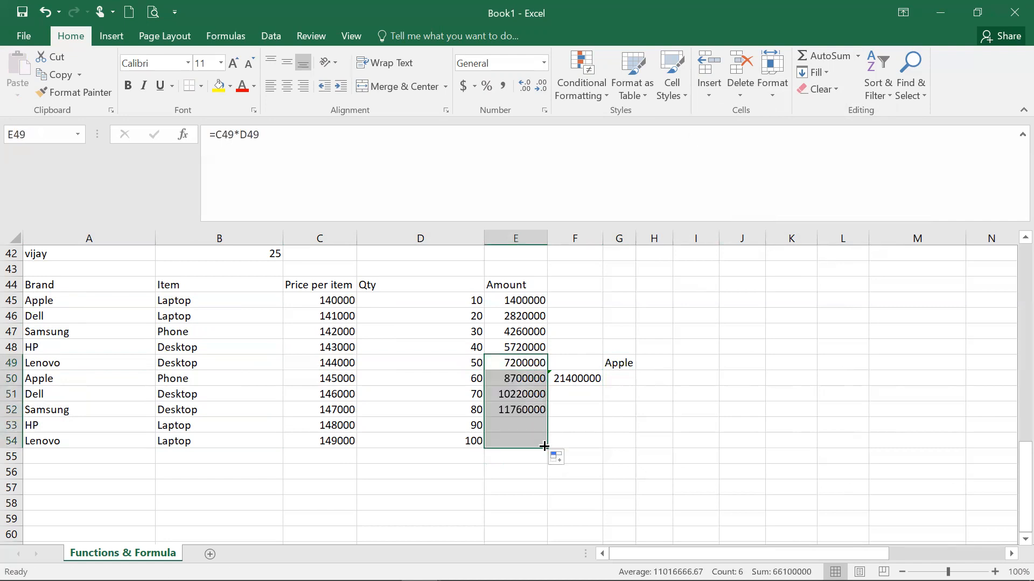
click(504, 359)
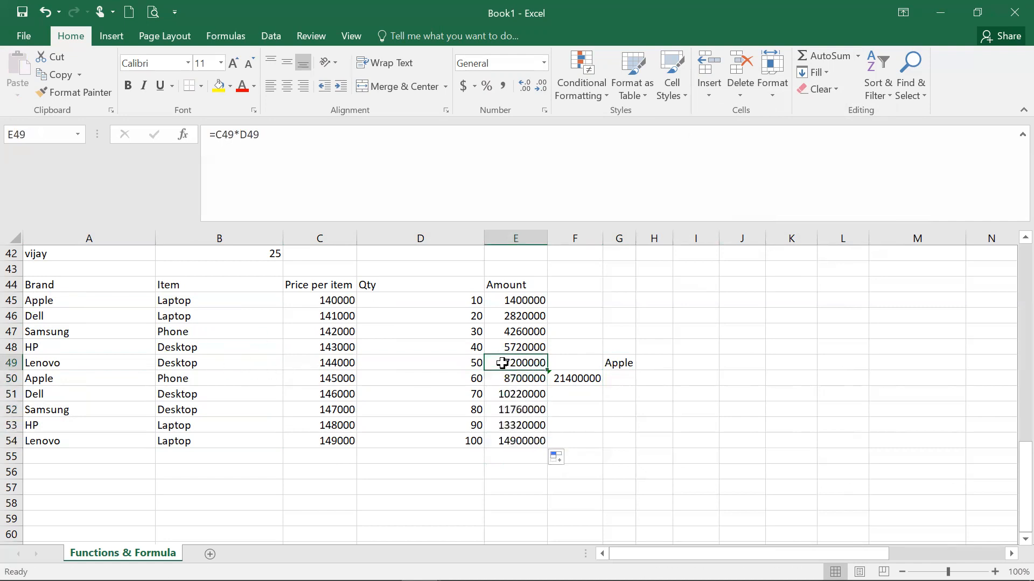
Step: Start a SUMIF formula in G50 below the brand name and open its function arguments
click(74, 389)
click(62, 302)
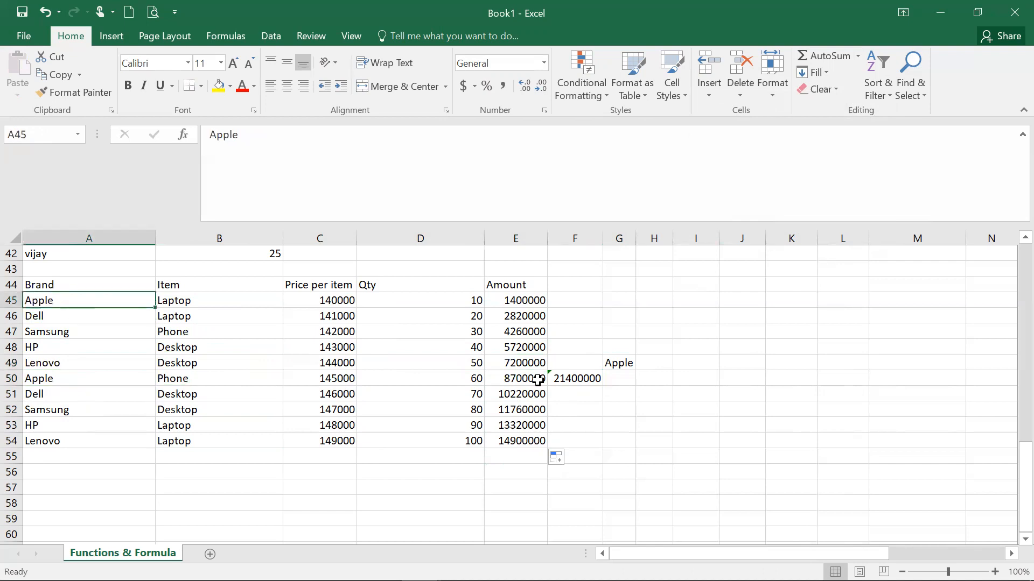
click(618, 378)
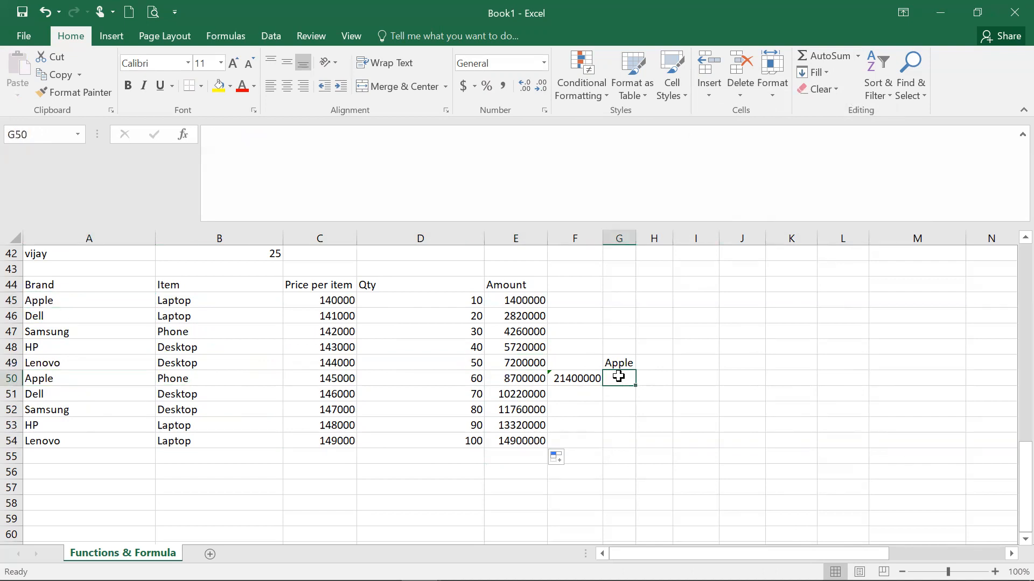
text(=sum)
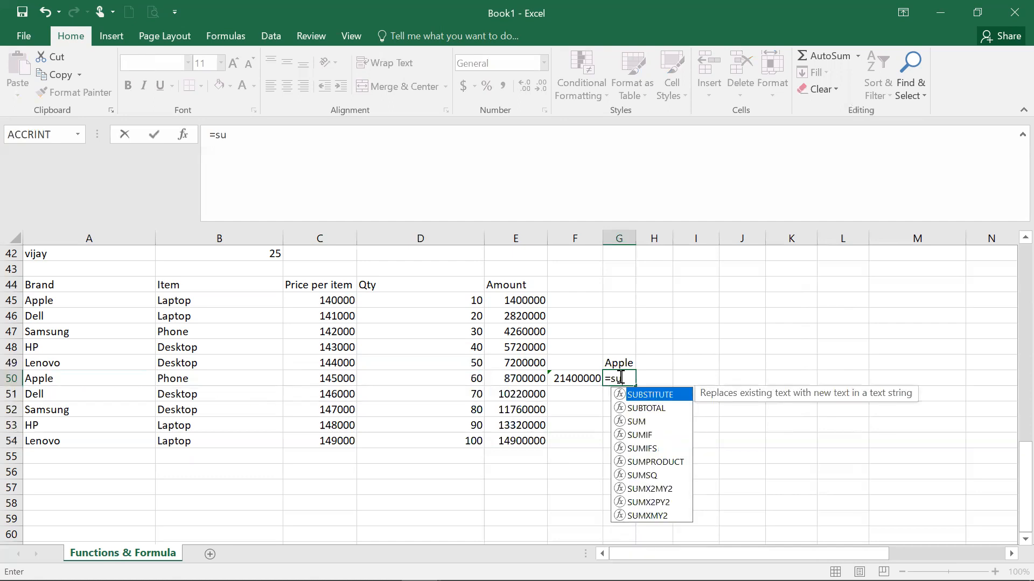
click(645, 409)
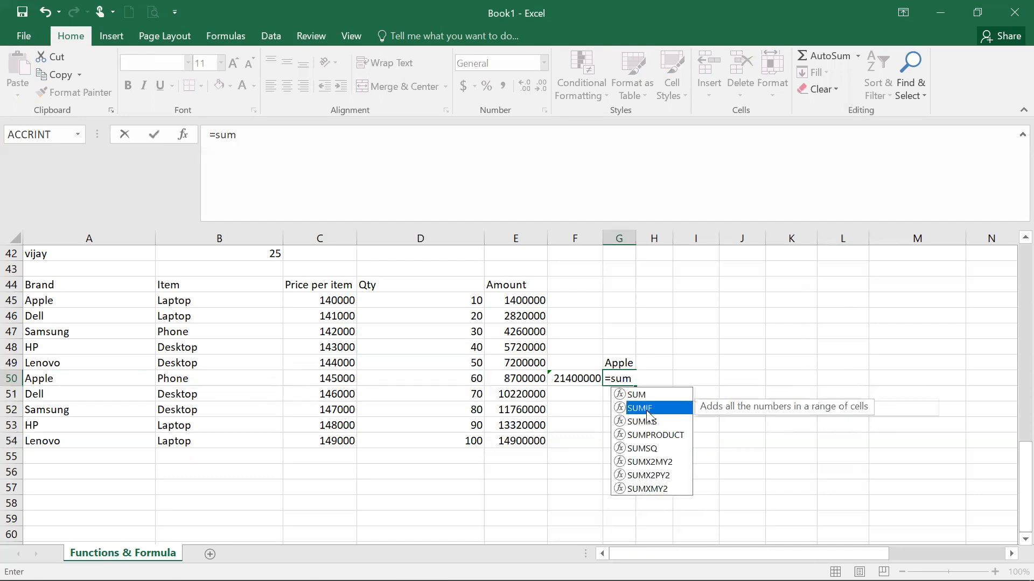
key(Tab)
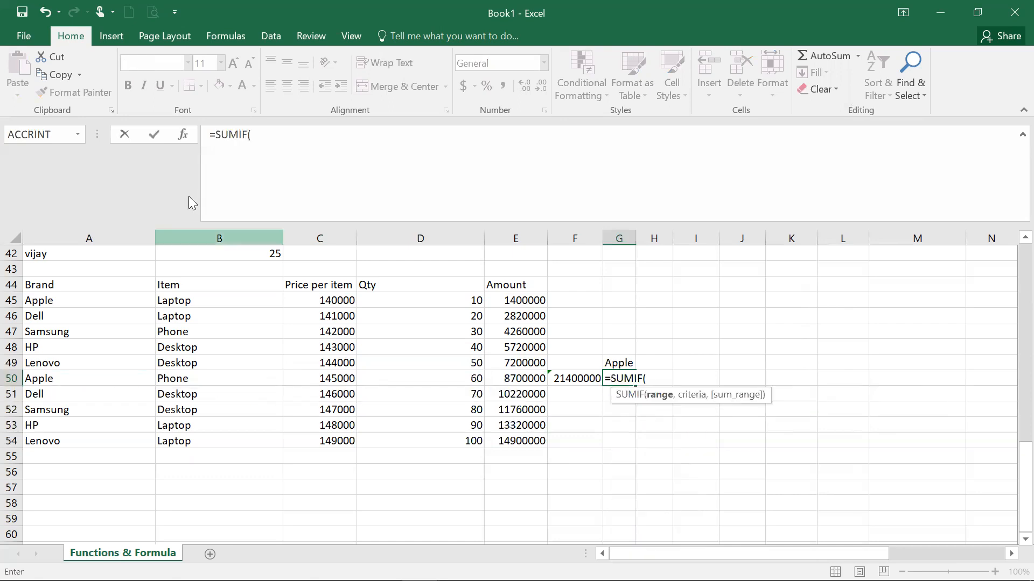
click(182, 135)
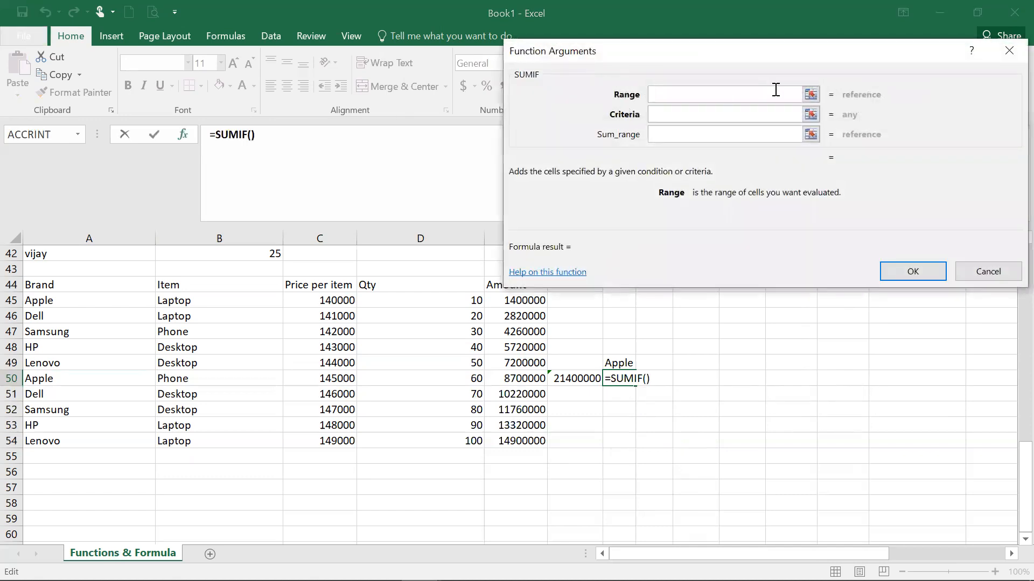
Step: Complete the SUMIF in G50 with range A45:A54, criteria G49 and sum range E45:E54
drag(40, 301, 60, 442)
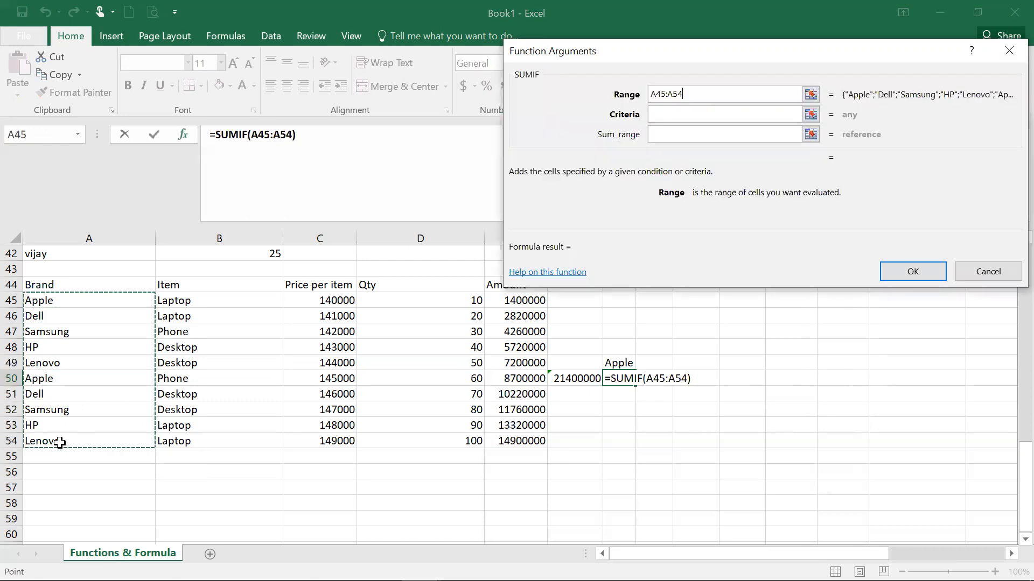
click(670, 119)
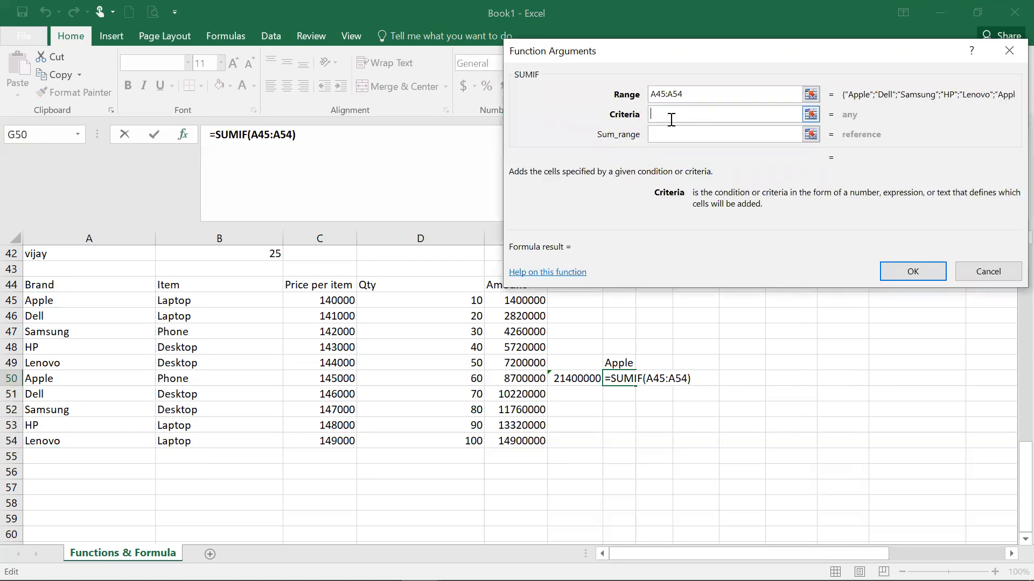
click(614, 362)
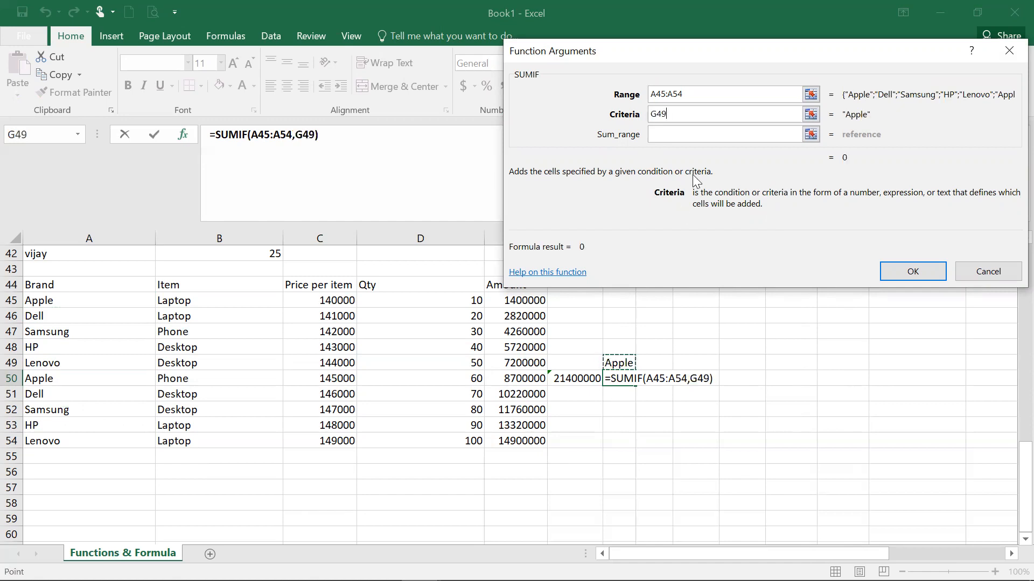
click(685, 134)
click(524, 298)
drag(524, 298, 519, 442)
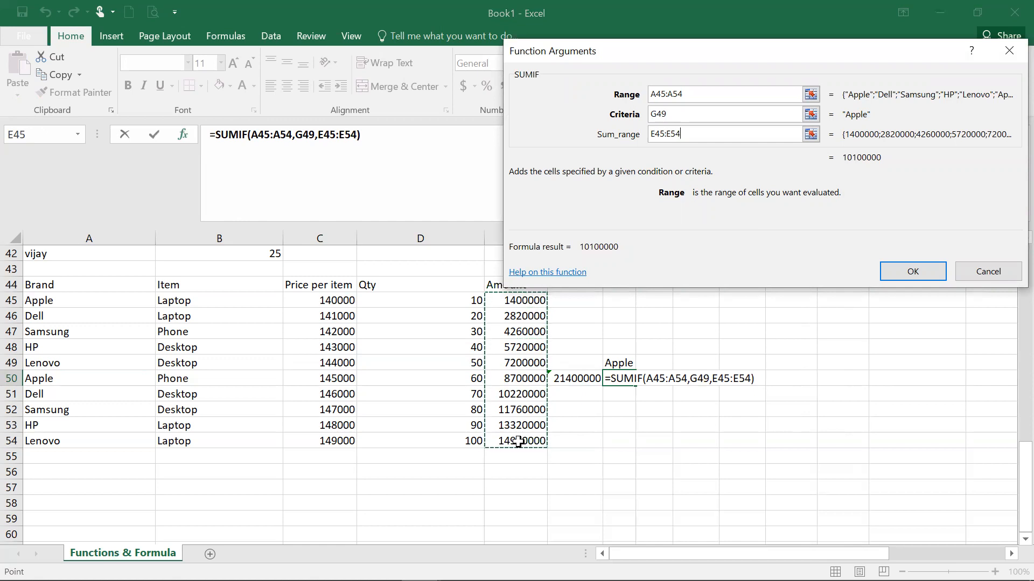
click(925, 273)
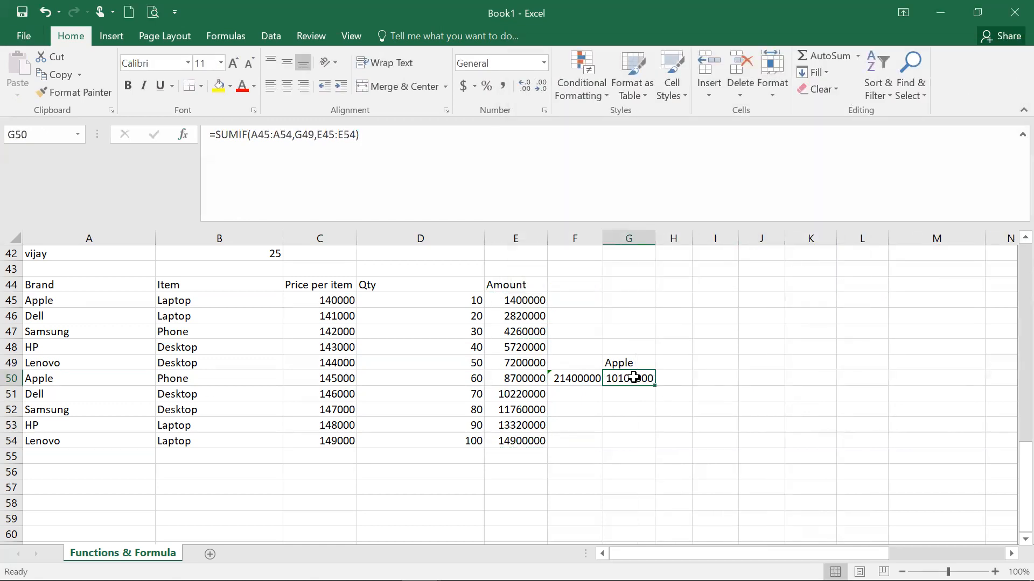
Step: Select the two Apple prices in C45 and C50 together to check their sum
click(349, 297)
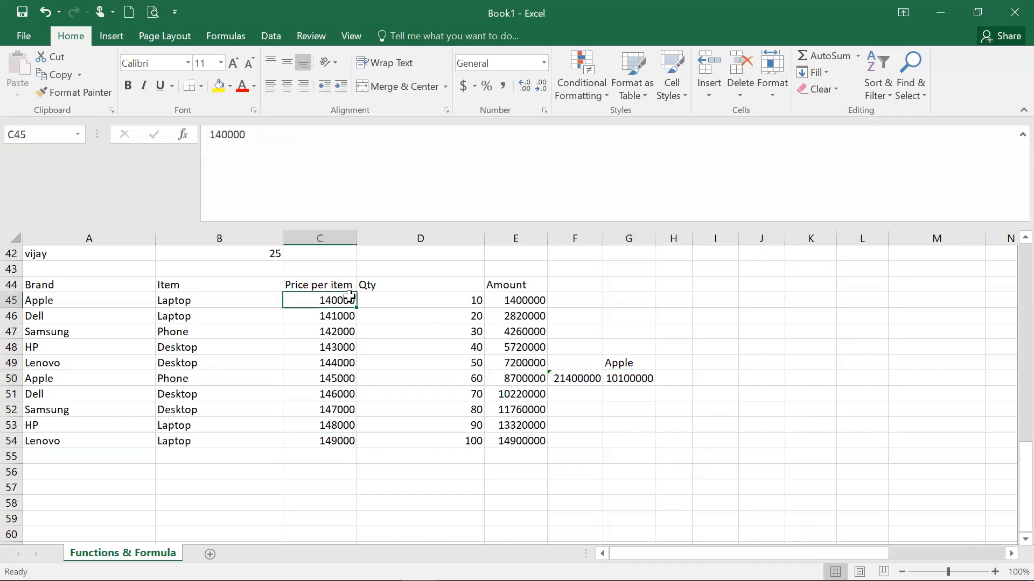
click(338, 380)
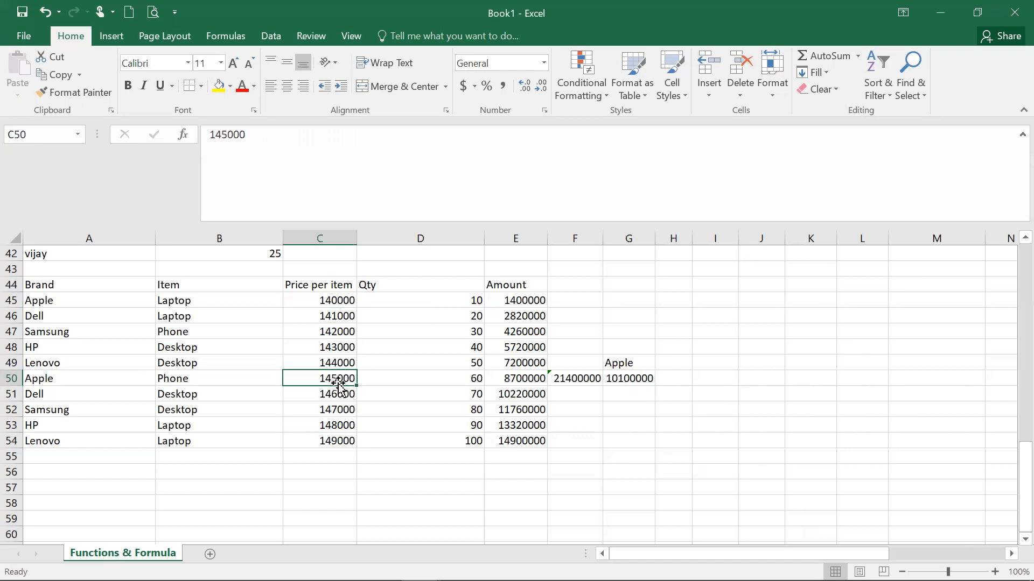
ctrl+click(332, 302)
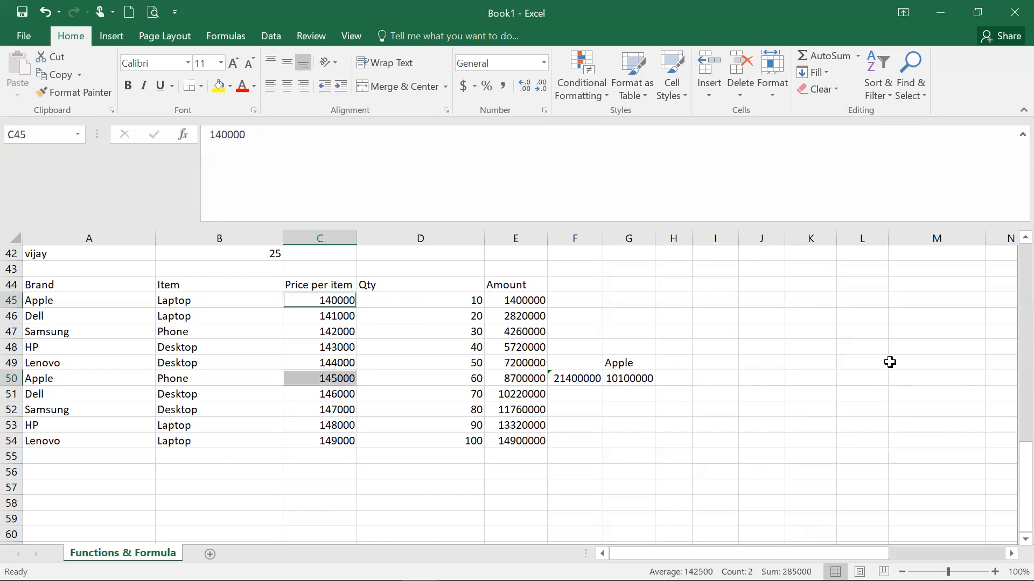
Step: Reopen the SUMIF arguments of G50 and replace the criteria reference with the text "Apple"
click(632, 375)
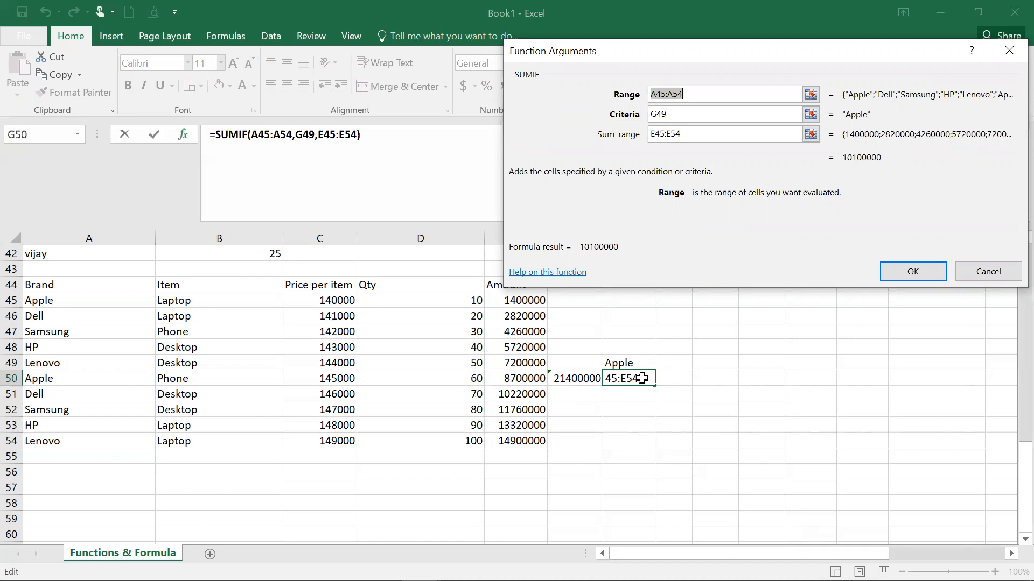
click(689, 116)
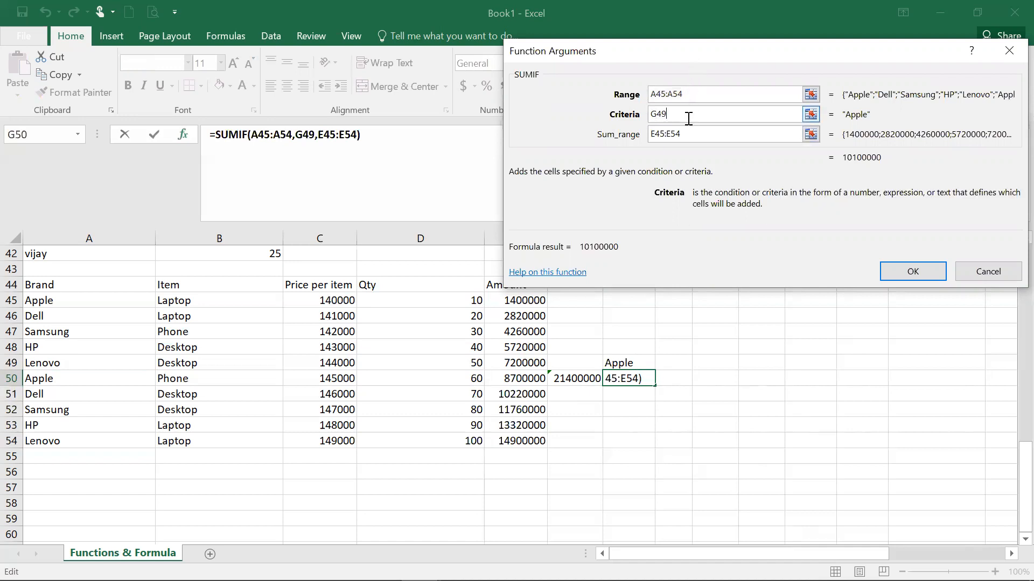
key(BackSpace)
key(BackSpace)
key(BackSpace)
text(ap)
key(BackSpace)
key(BackSpace)
text(Apple)
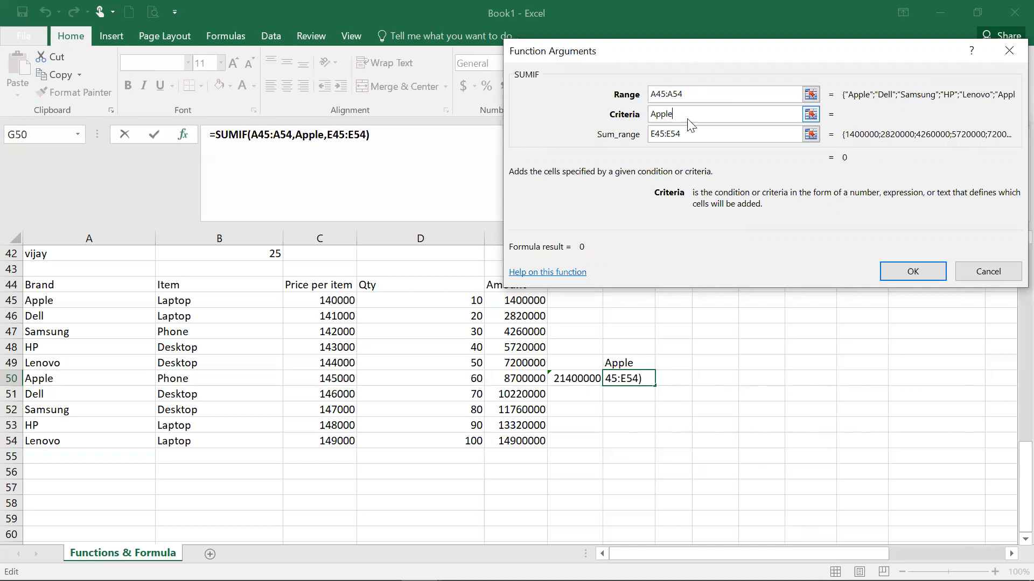
key(Tab)
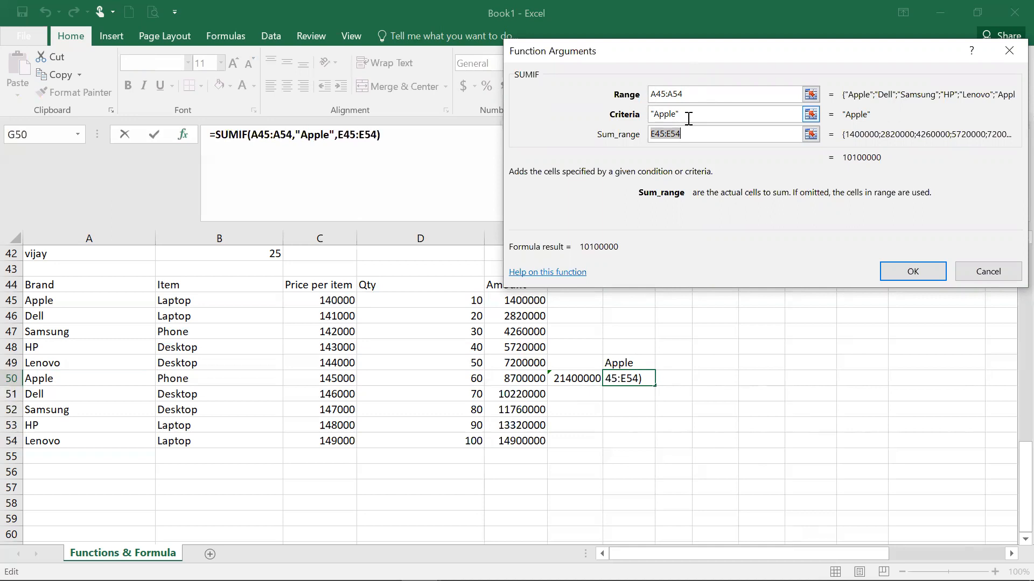
Step: Change the SUMIF criteria in G50 to the brand cell A45 and apply the formula
click(689, 118)
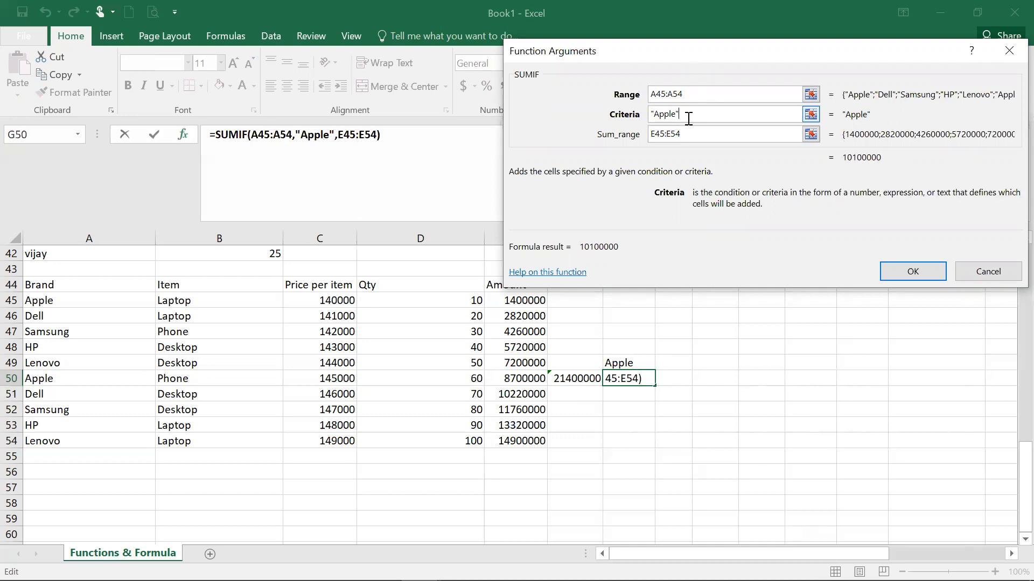
key(BackSpace)
key(BackSpace)
key(BackSpace)
key(BackSpace)
key(BackSpace)
key(BackSpace)
key(BackSpace)
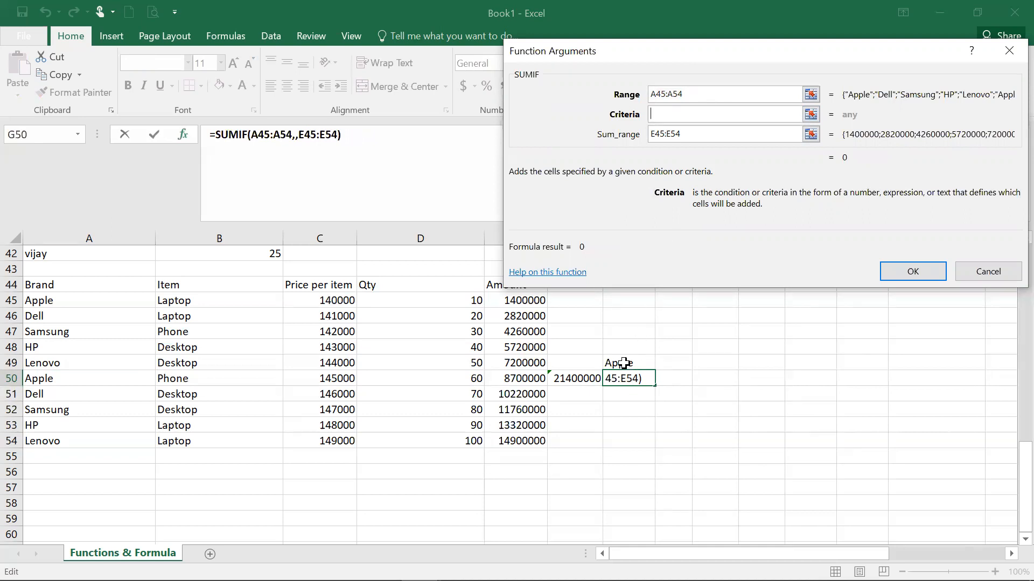
click(102, 299)
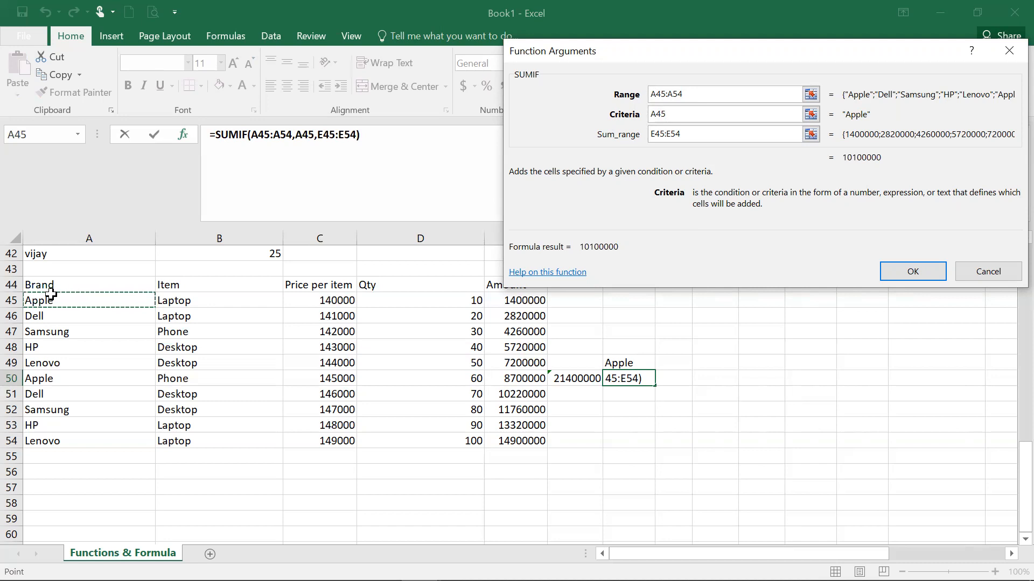
click(848, 134)
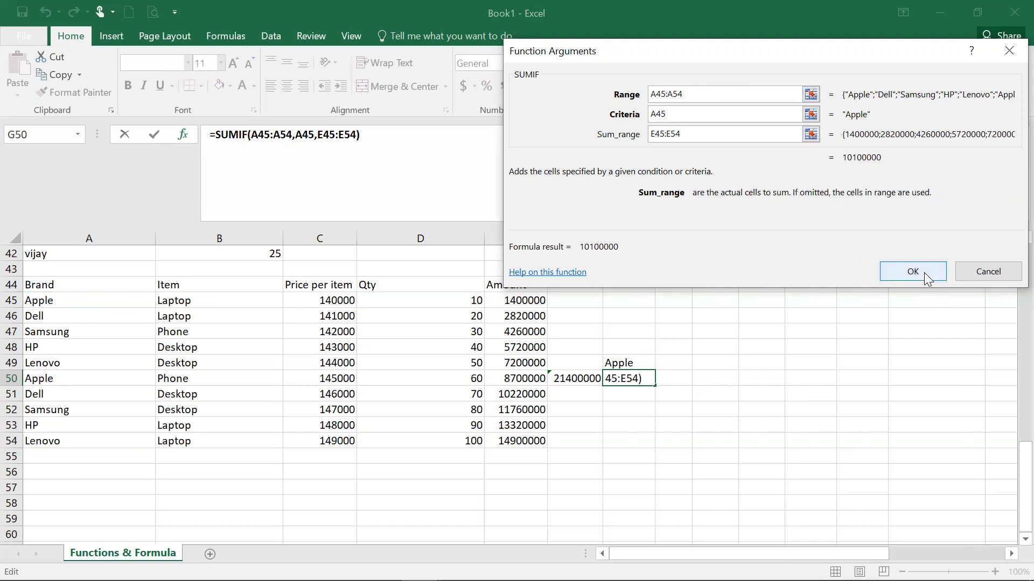
click(924, 272)
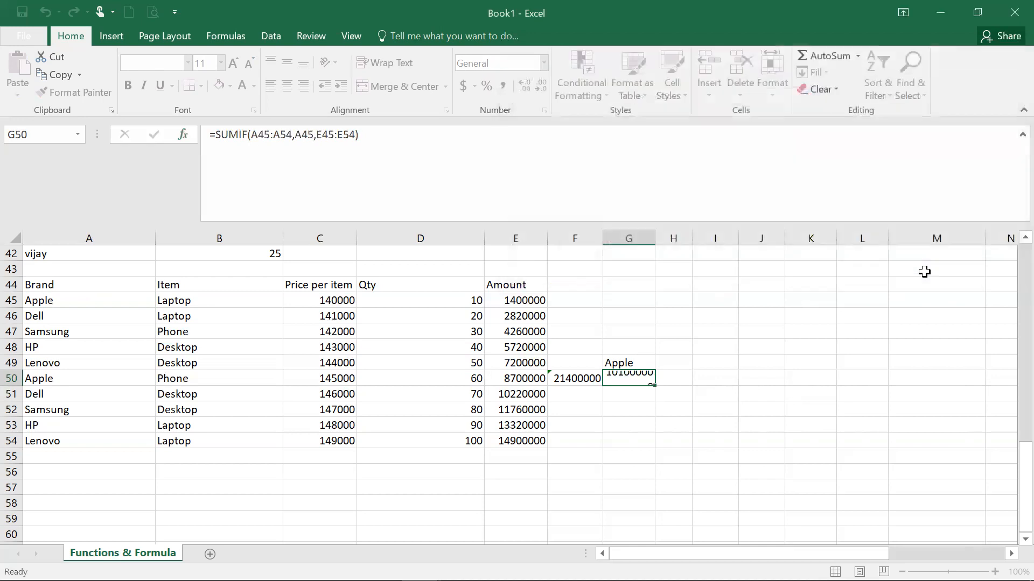
Step: Select the two Apple amounts in E45 and E50 together to compare their sum with the SUMIF result
click(514, 304)
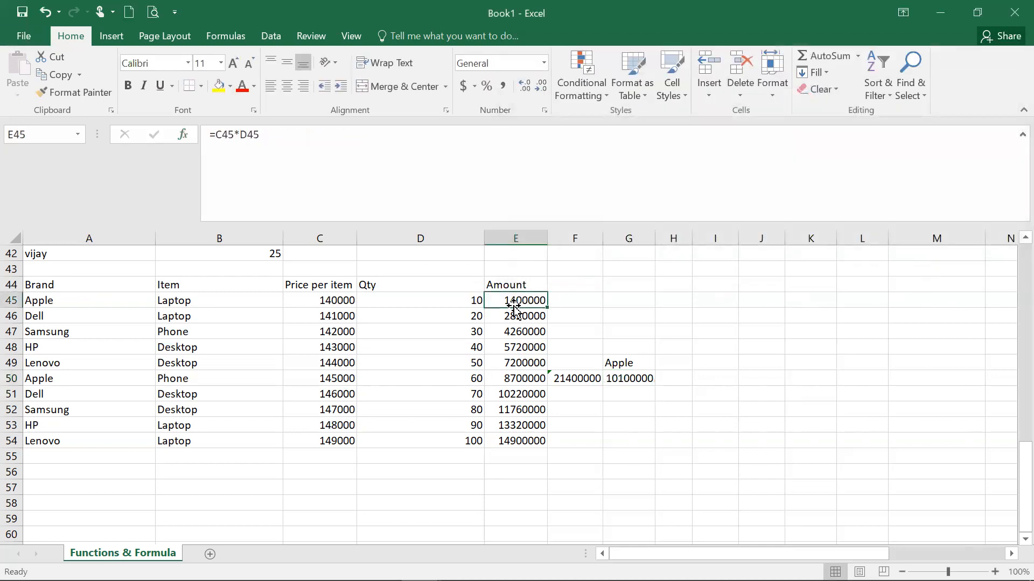
ctrl+click(518, 378)
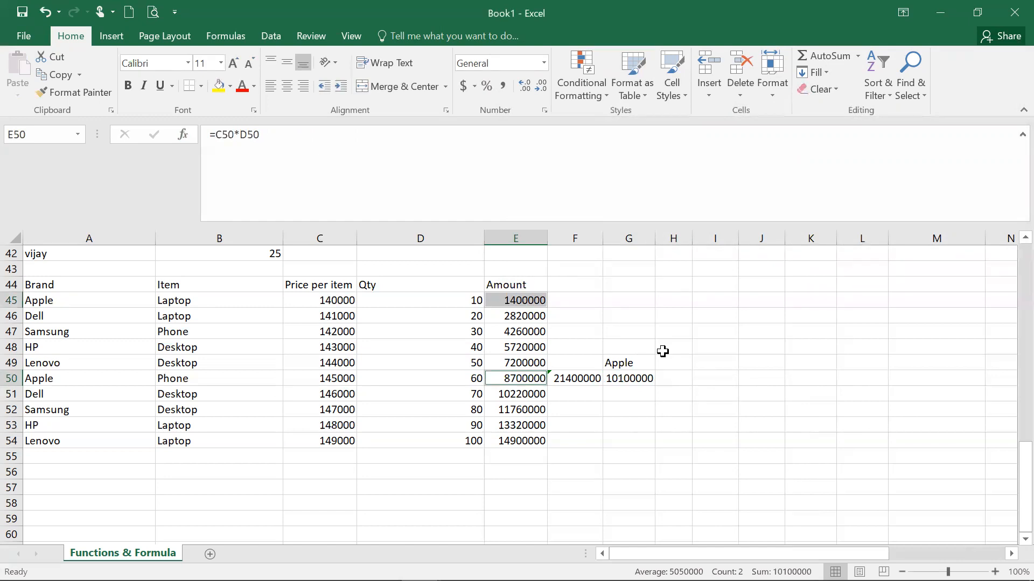
click(634, 362)
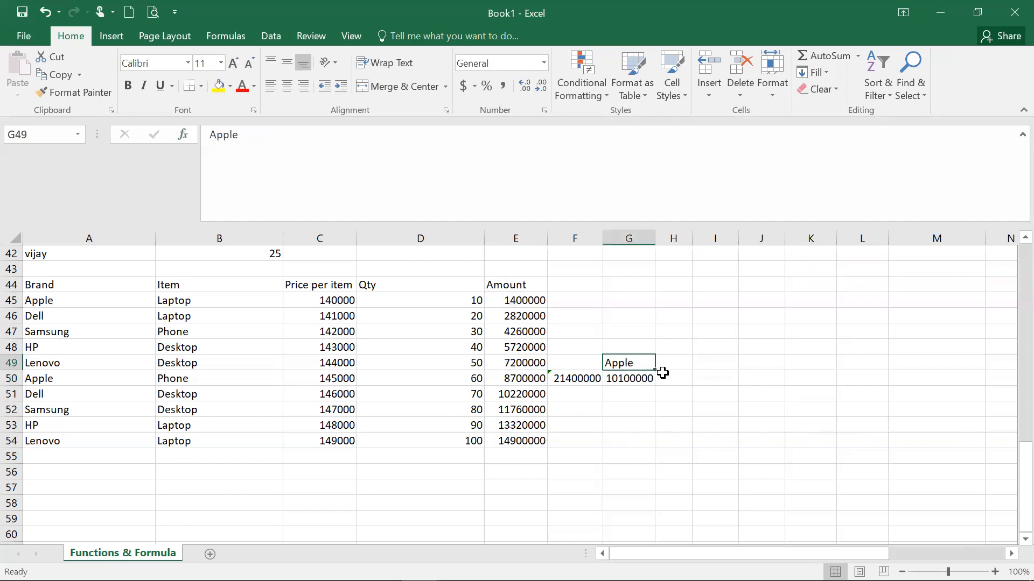
Step: Edit the SUMIF in G50 so that its criteria refers to the brand cell G49
click(624, 379)
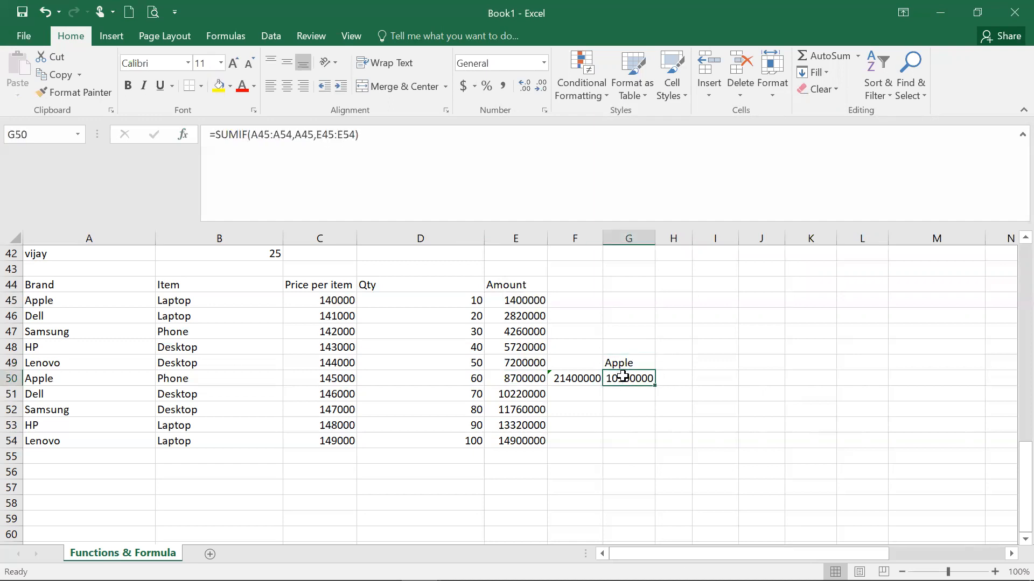
click(183, 134)
click(689, 113)
key(BackSpace)
key(BackSpace)
key(BackSpace)
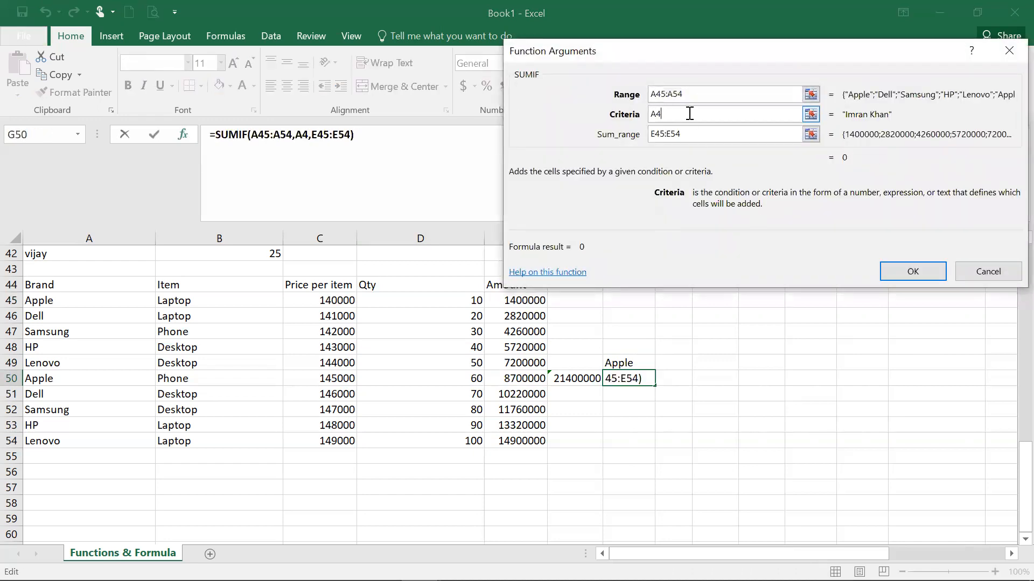
click(620, 361)
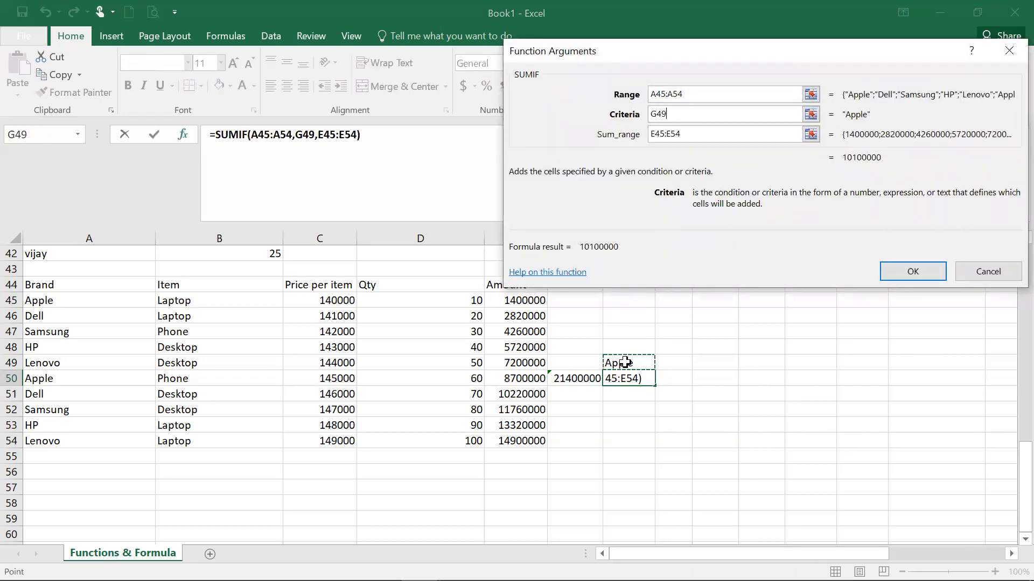
key(Return)
Step: Replace the brand name in G49 with HP
click(624, 364)
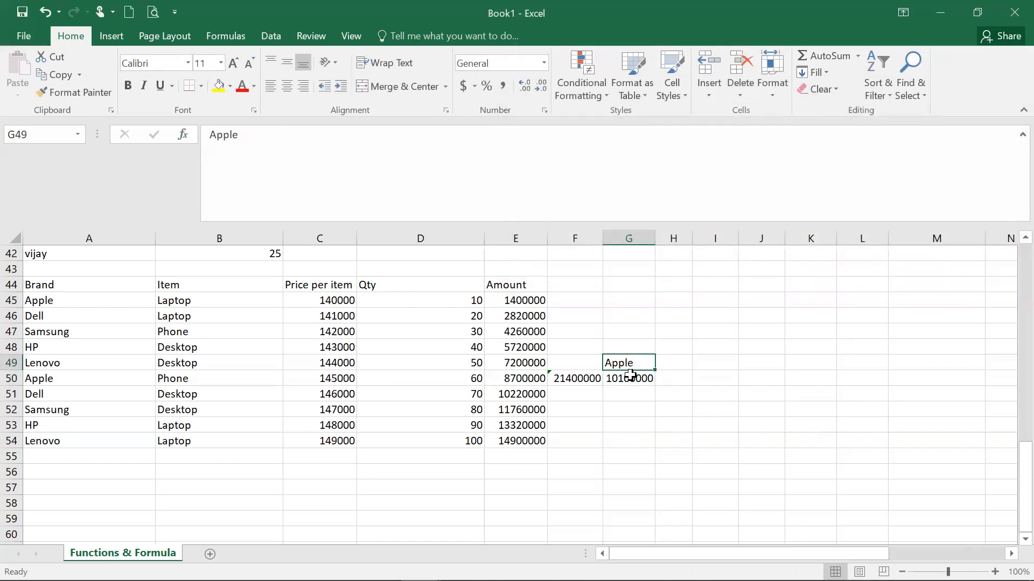
text(HP)
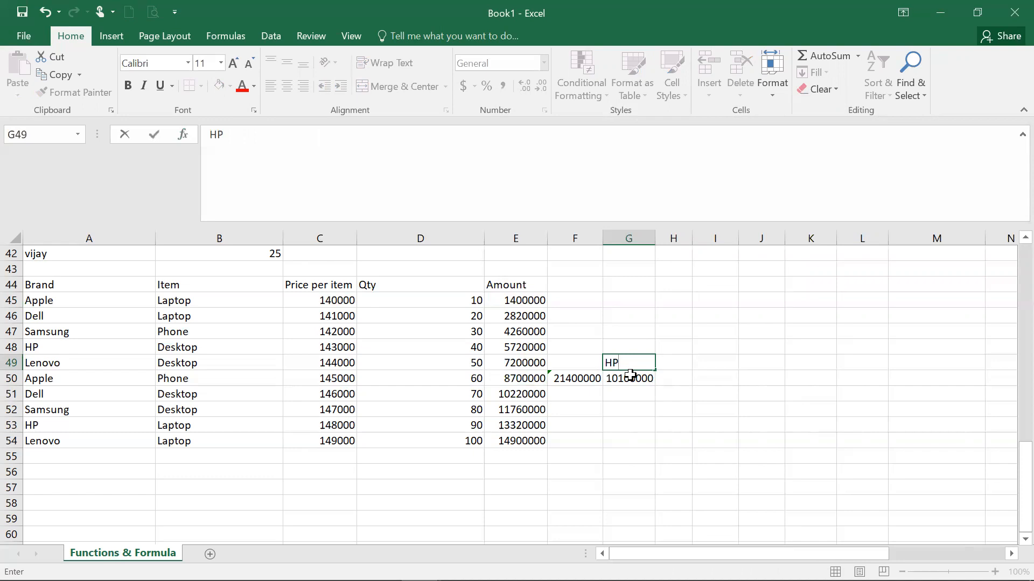
key(Return)
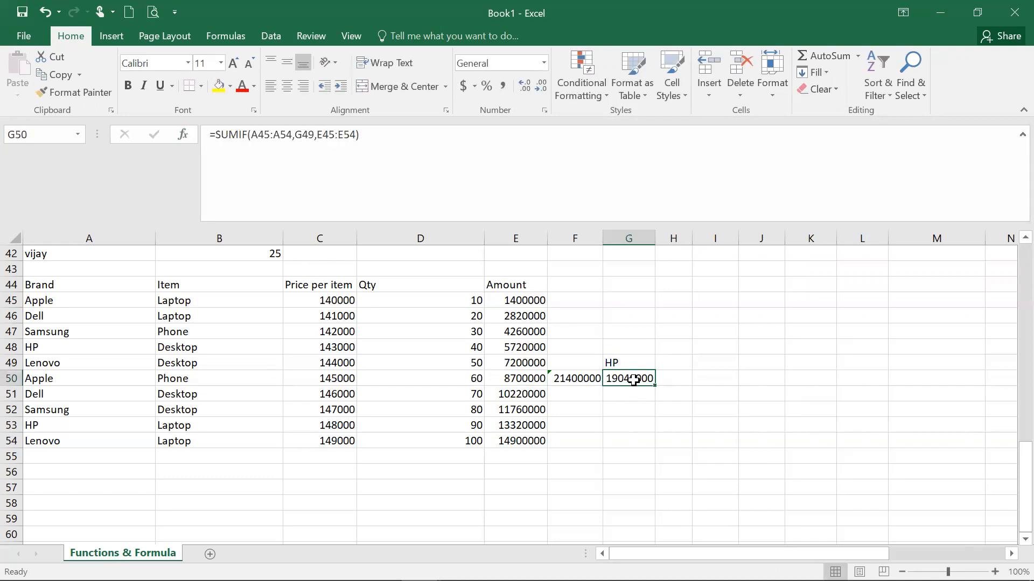
Step: Select the two HP amounts in E48 and E53 together to compare their sum with the total in G50
click(98, 359)
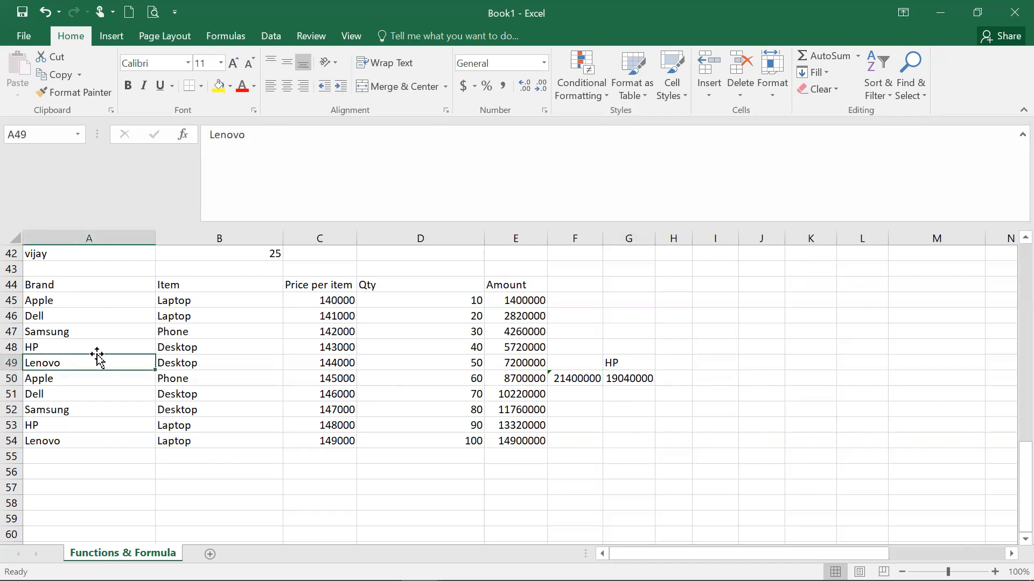
click(517, 345)
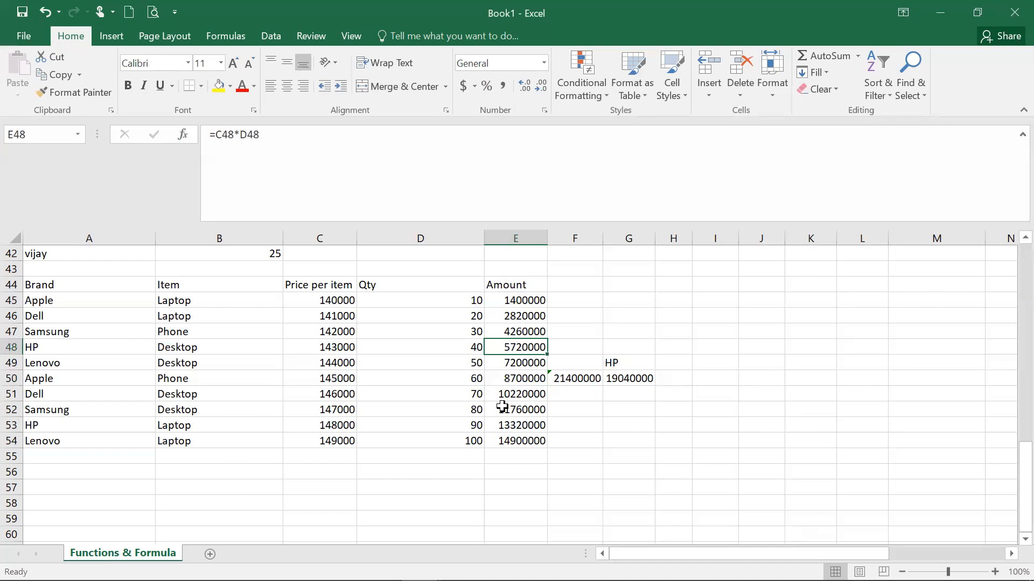
ctrl+click(509, 424)
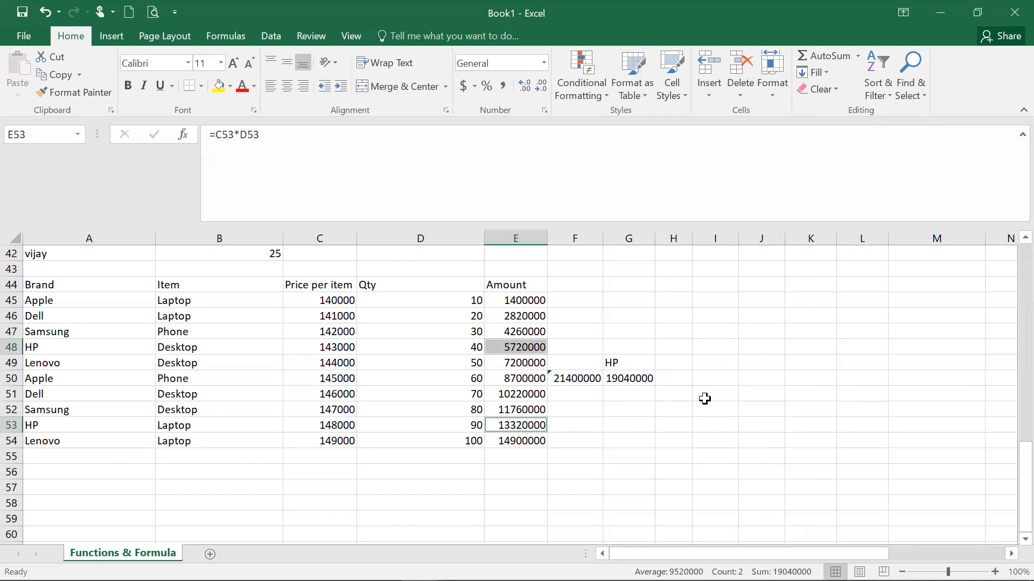
Step: Enter the criteria HP in H49 and Laptop in H48 above it
click(668, 365)
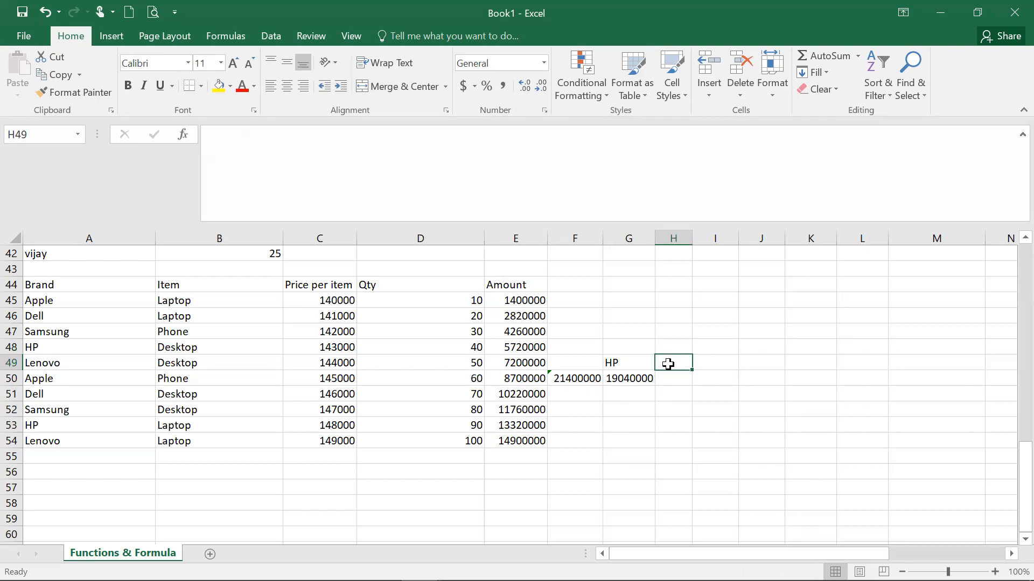
text(HP)
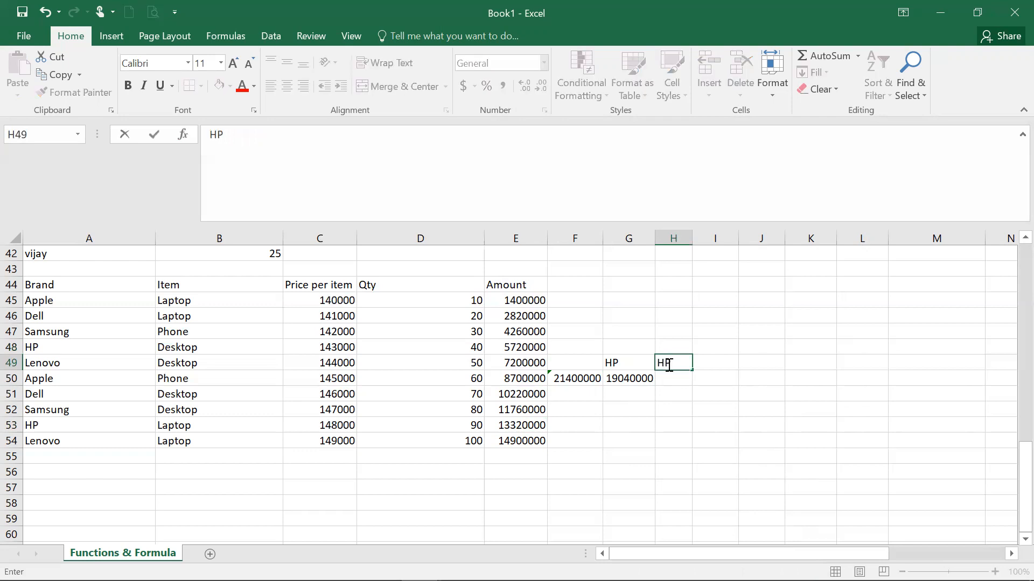
scroll(668, 364, up, 6)
click(668, 364)
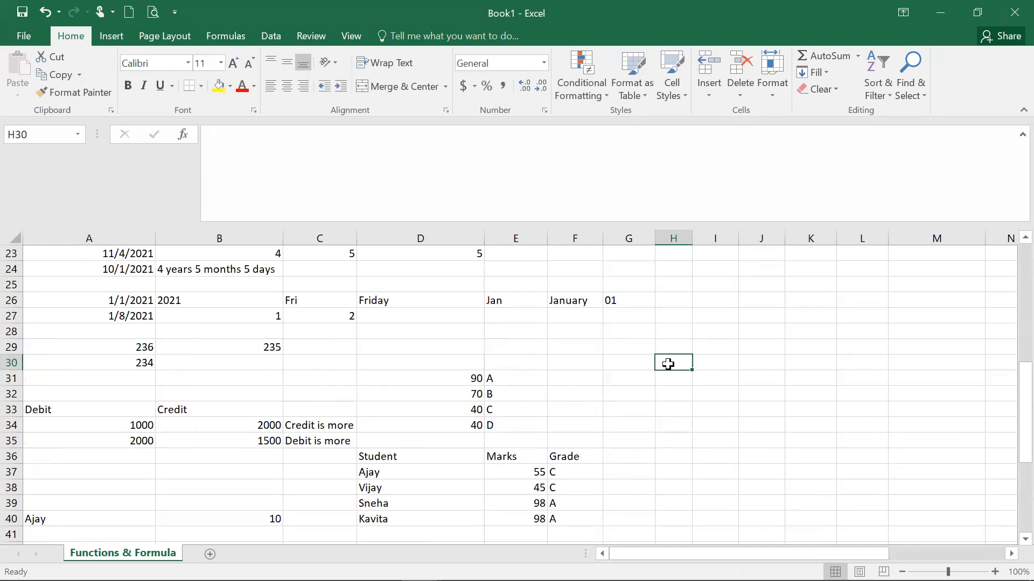
scroll(668, 365, down, 6)
click(668, 365)
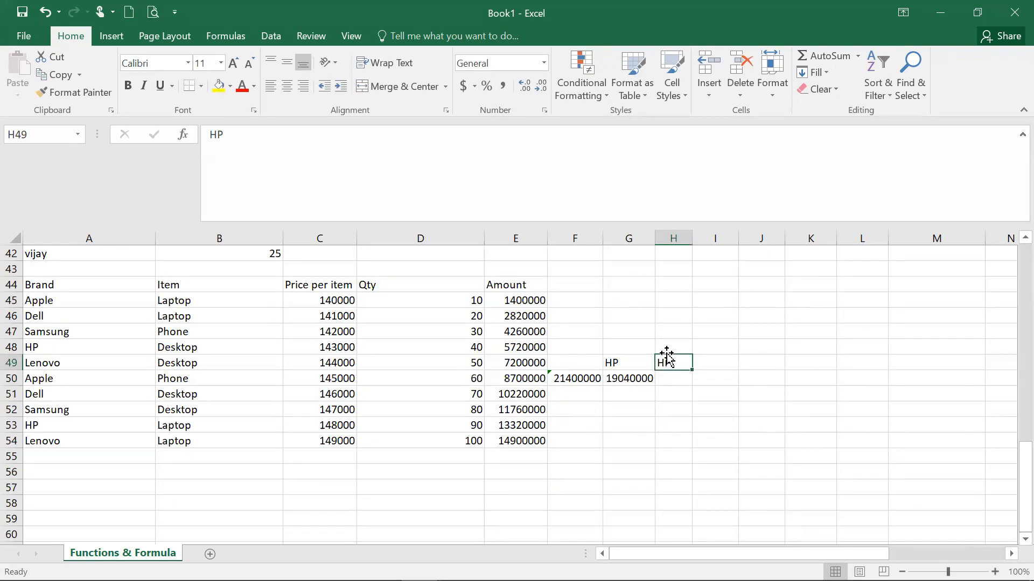
click(667, 349)
text(Laptop)
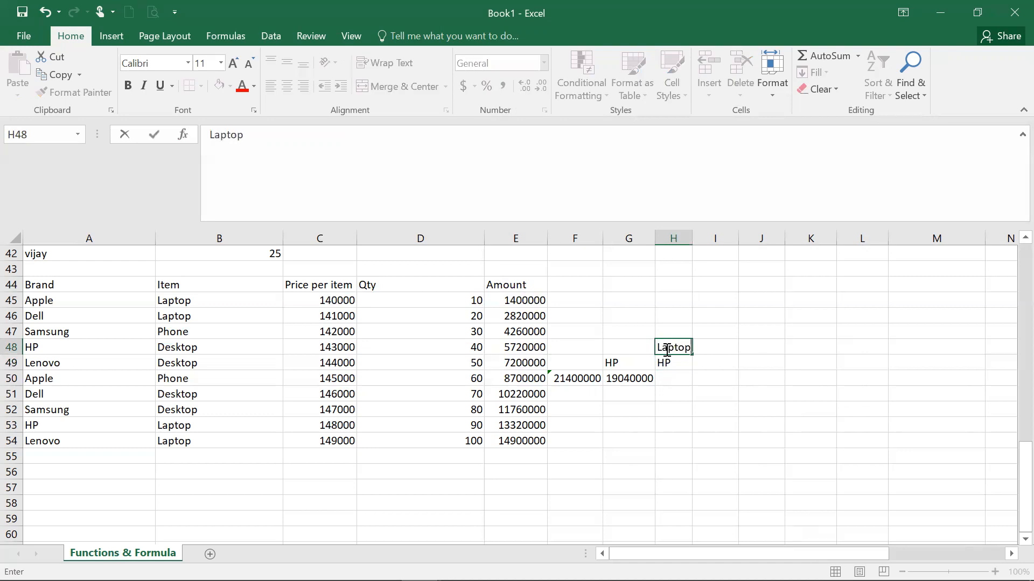
key(Return)
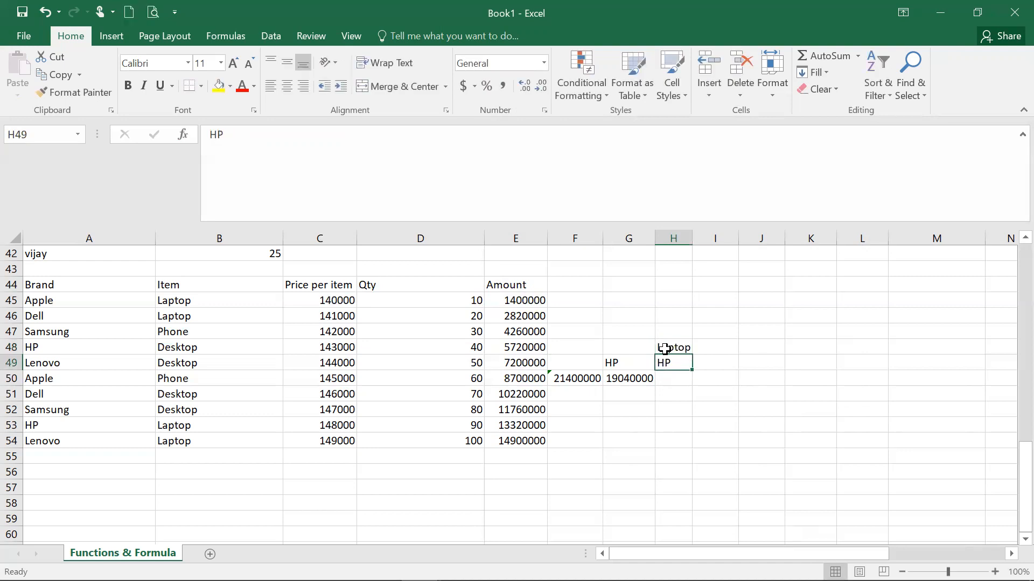
Step: Start a SUMIFS formula in H50 with sum range E45:E54 and first criteria range A45:A54 matching H49
key(Down)
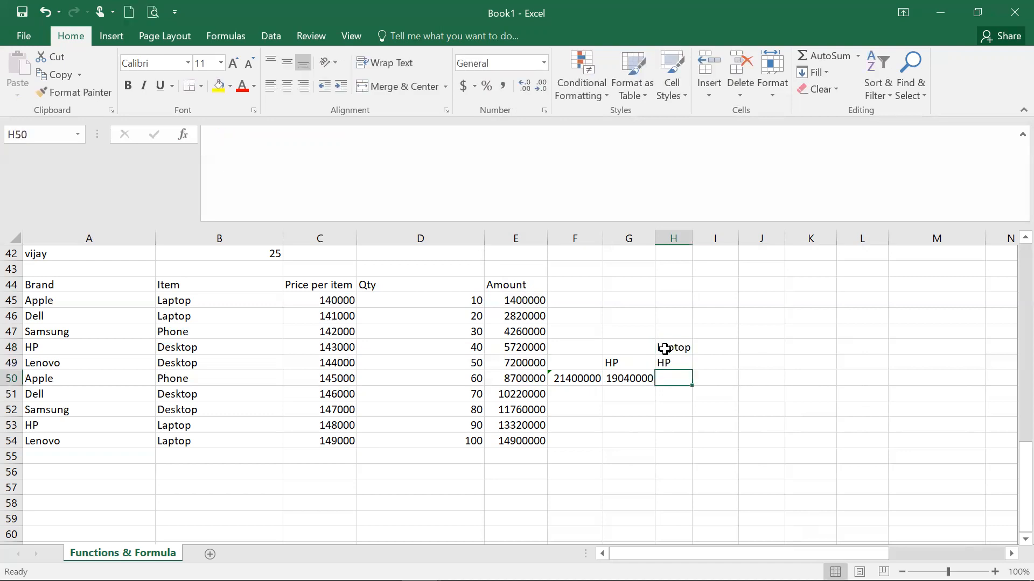
text(=sumi)
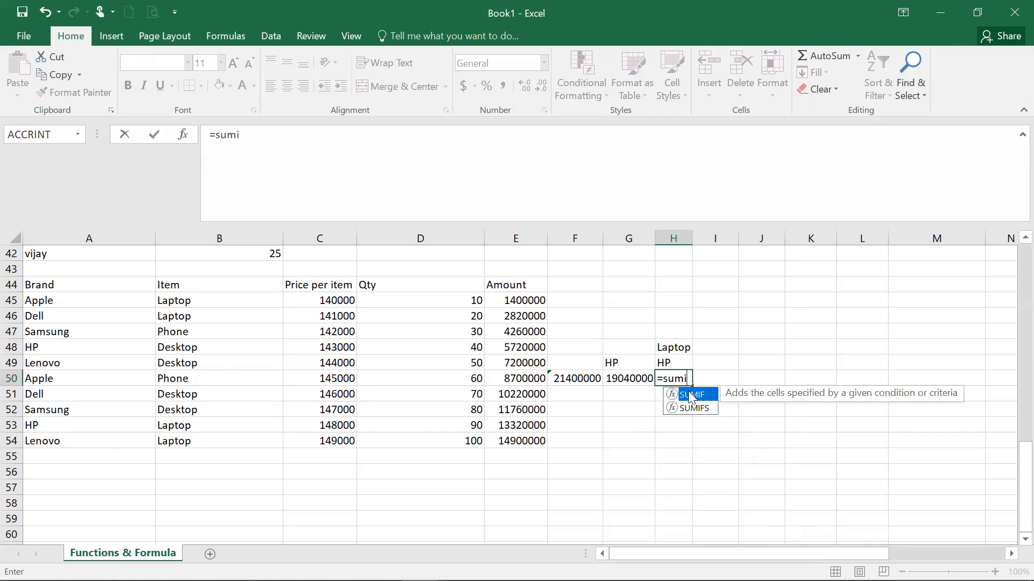
double_click(705, 410)
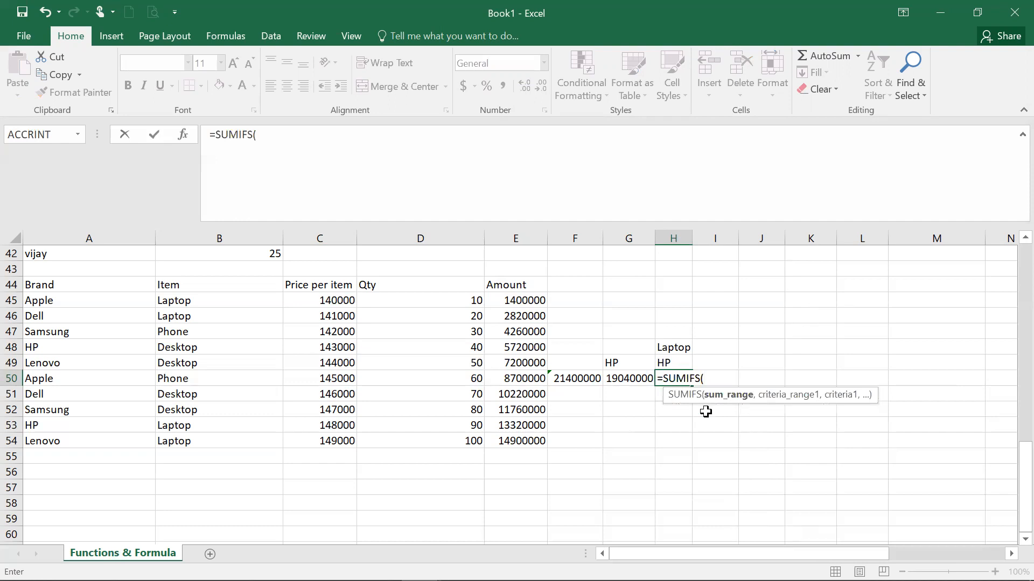
click(183, 134)
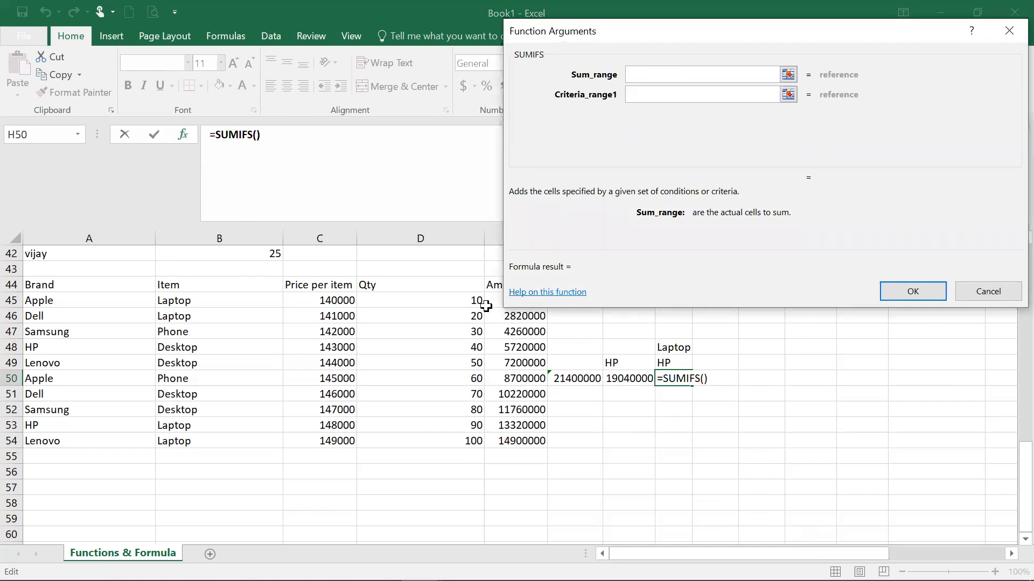
drag(487, 300, 521, 429)
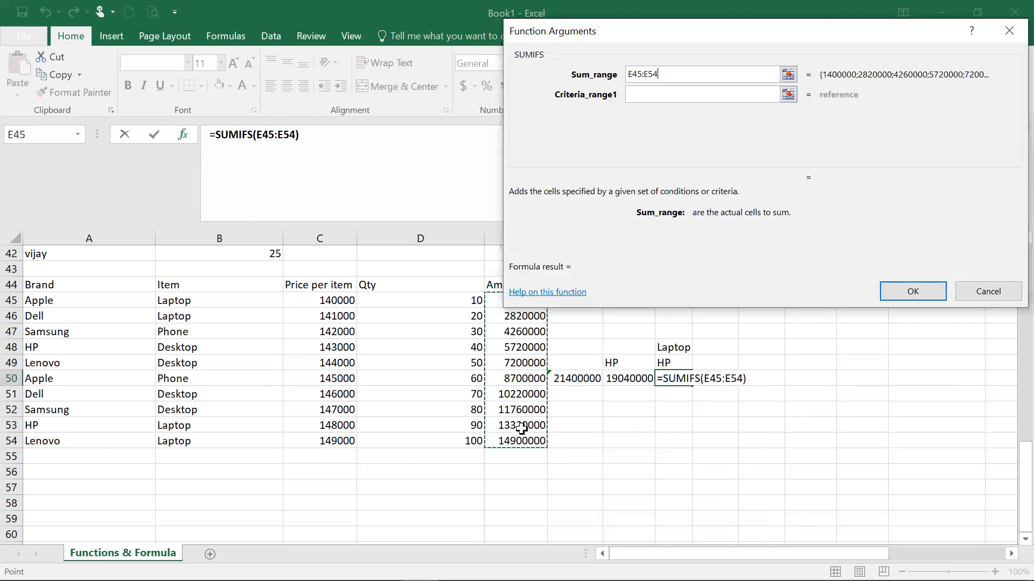
click(703, 93)
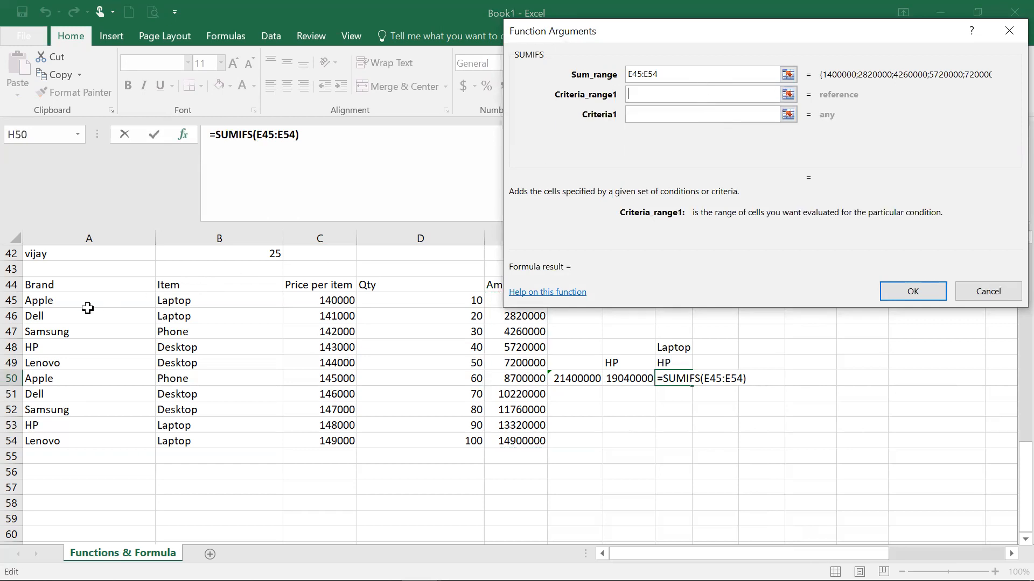
drag(84, 302, 112, 438)
click(678, 115)
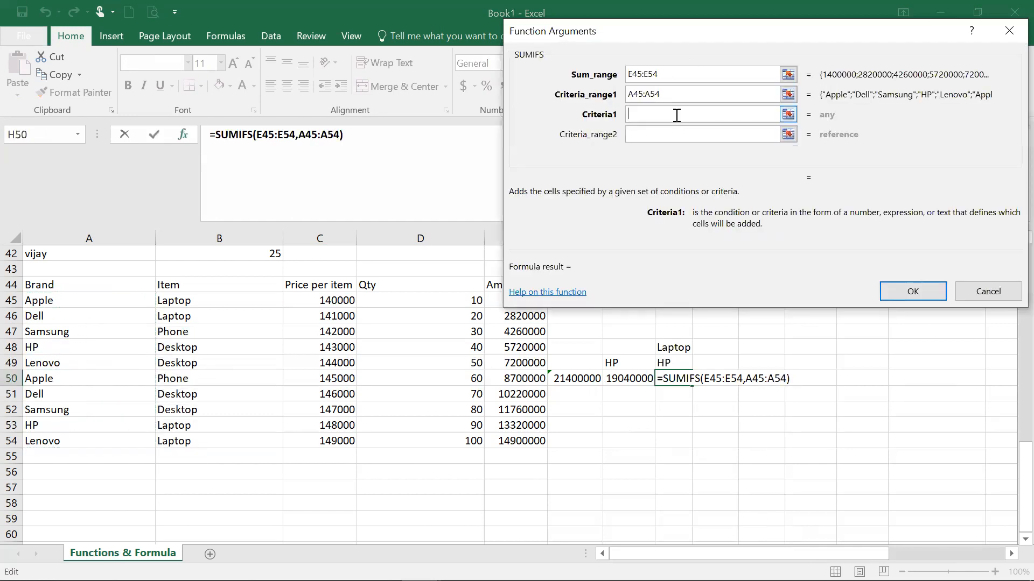
click(668, 362)
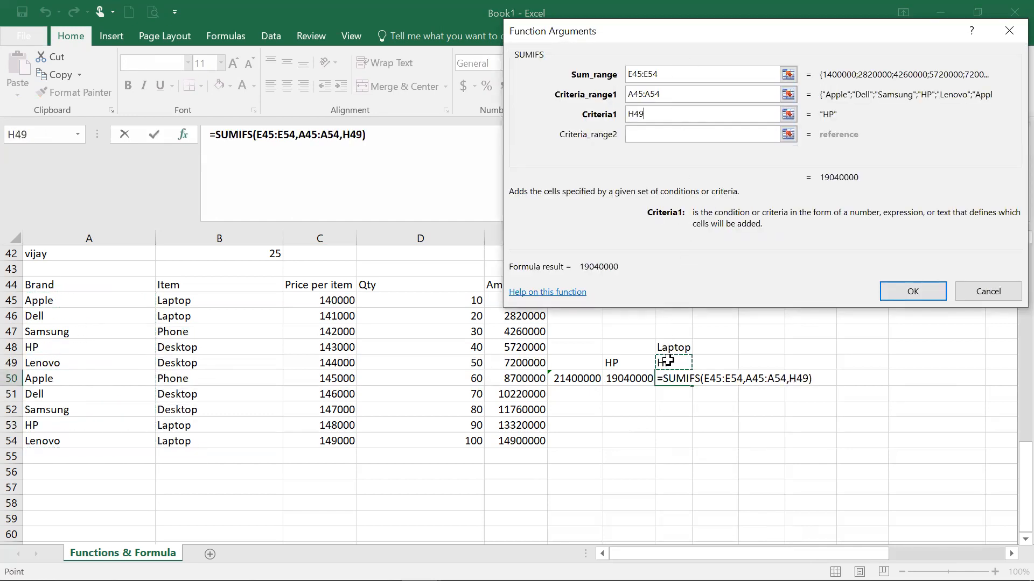
Step: Add the second SUMIFS condition with criteria range B45:B54 matching H48, and complete the formula
click(658, 138)
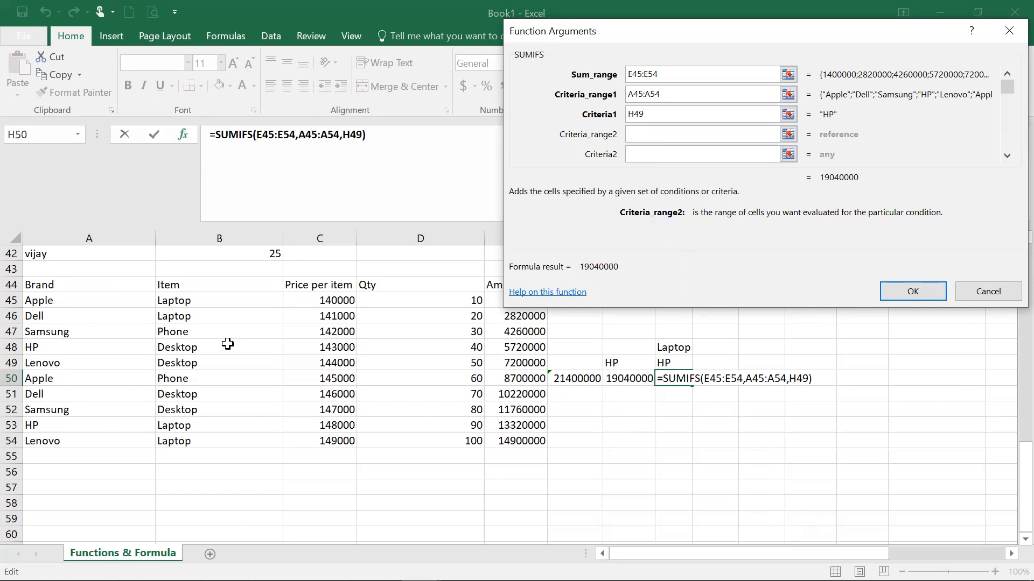
drag(180, 298, 208, 438)
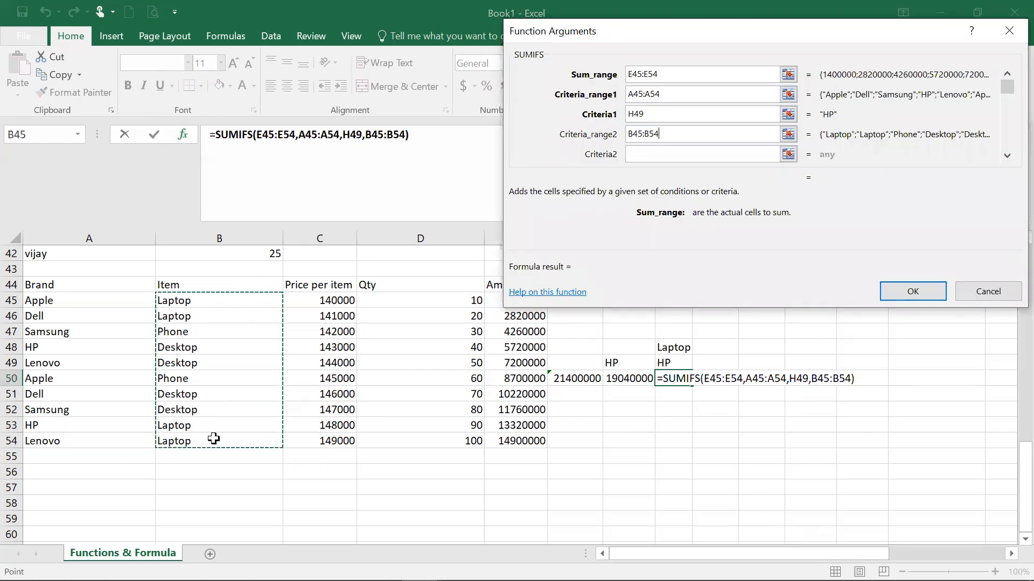
click(695, 154)
click(688, 347)
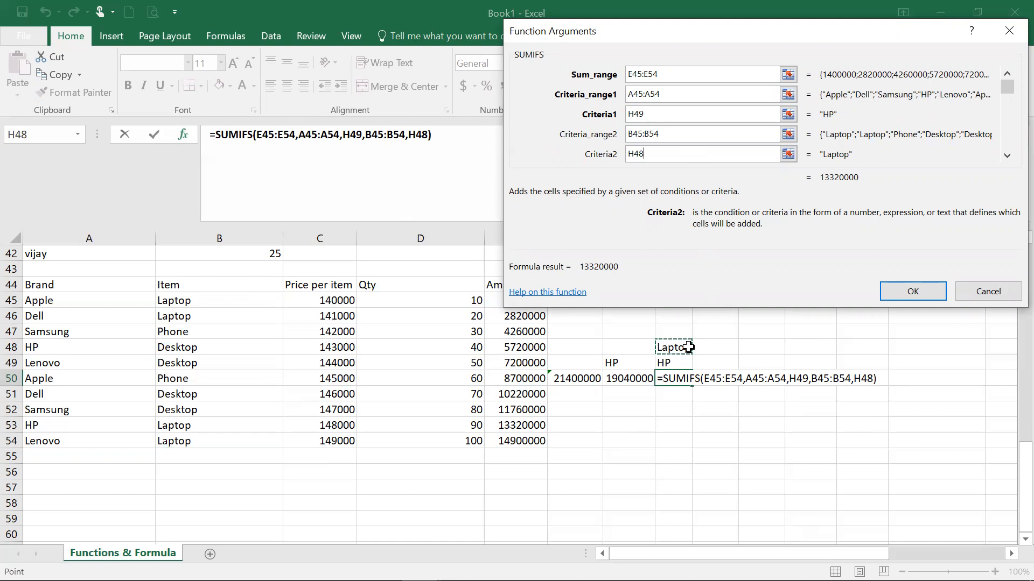
click(936, 298)
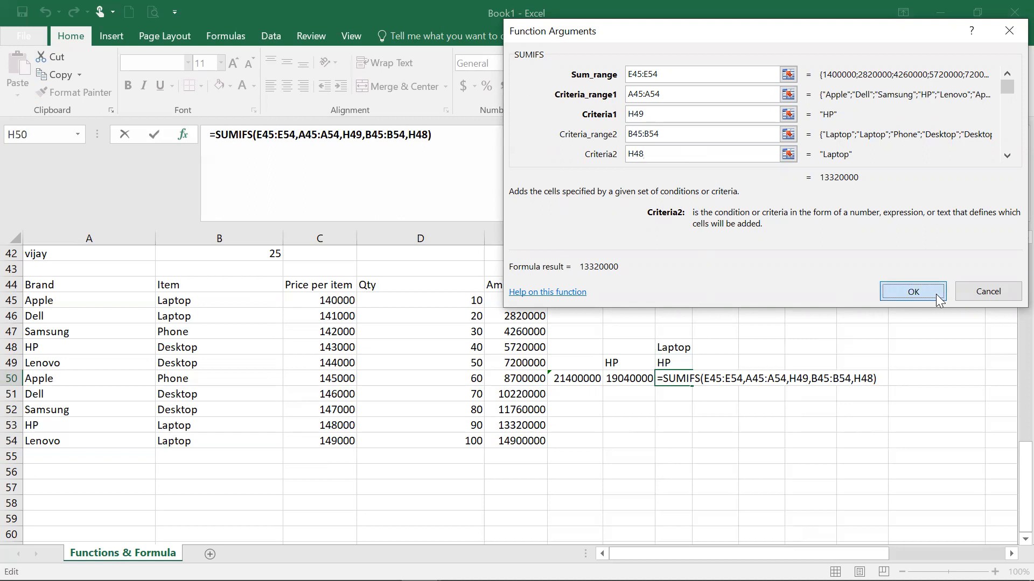
Step: Check the brand, item and amount of the HP rows against the SUMIFS result in H50
click(54, 352)
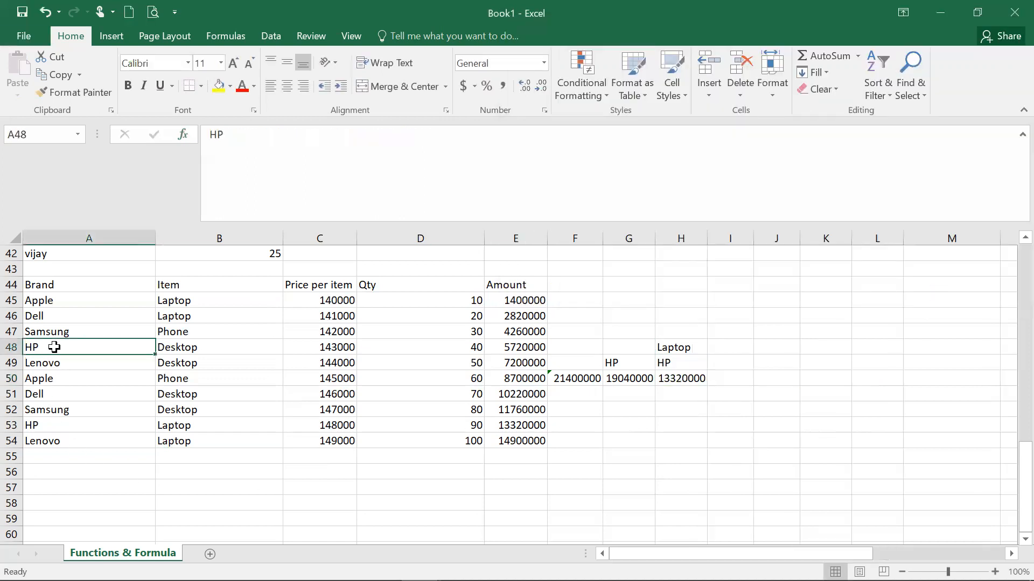
click(197, 348)
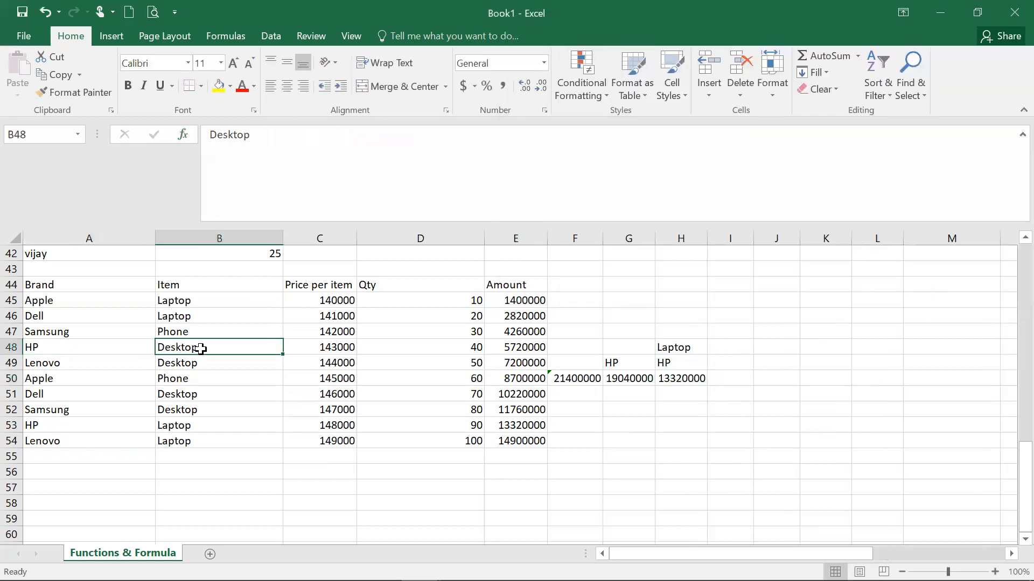
click(69, 428)
click(176, 435)
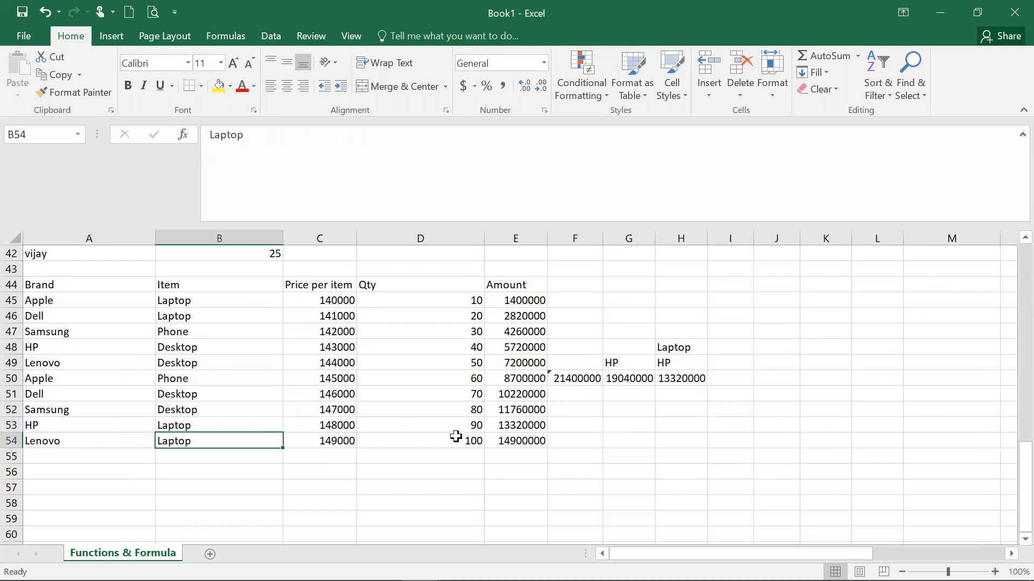
click(519, 423)
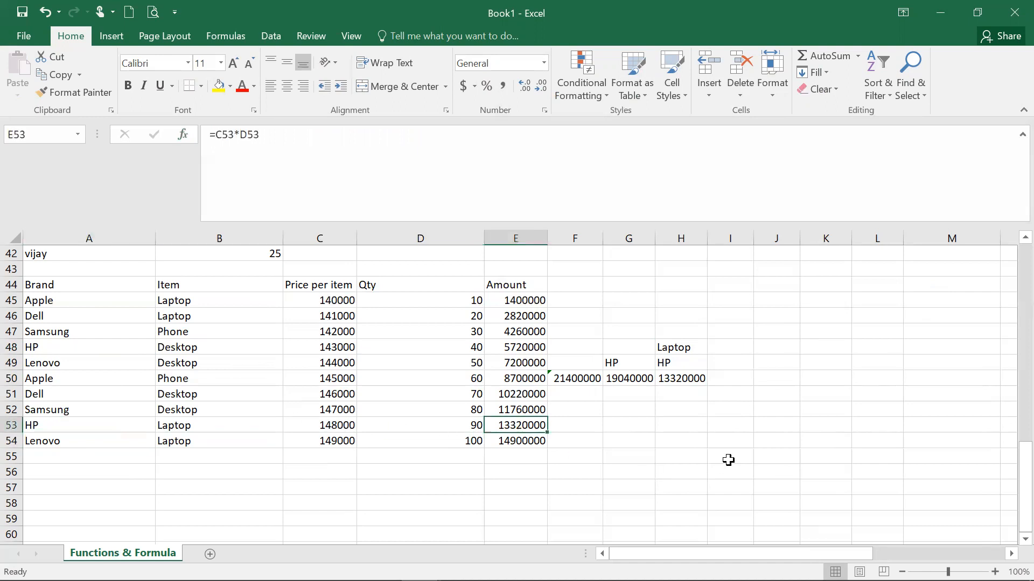
Step: Review the function arguments of the SUMIFS formula in H50
click(693, 383)
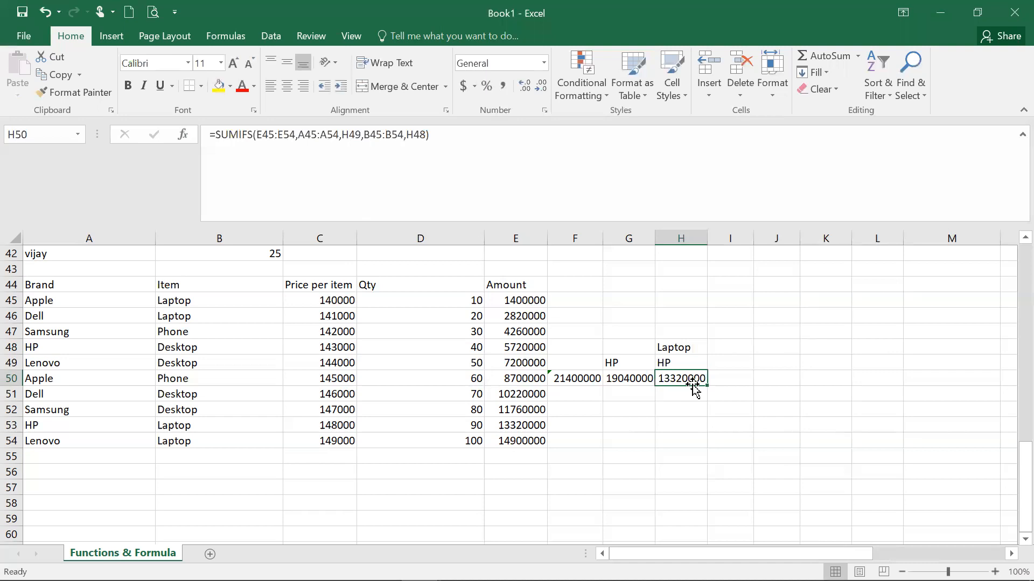
click(183, 135)
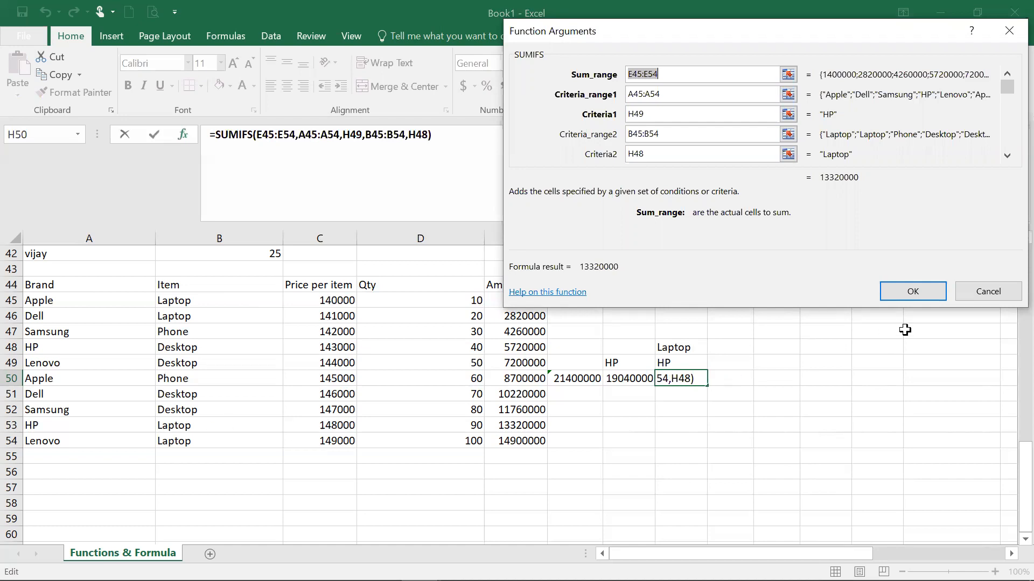
click(903, 296)
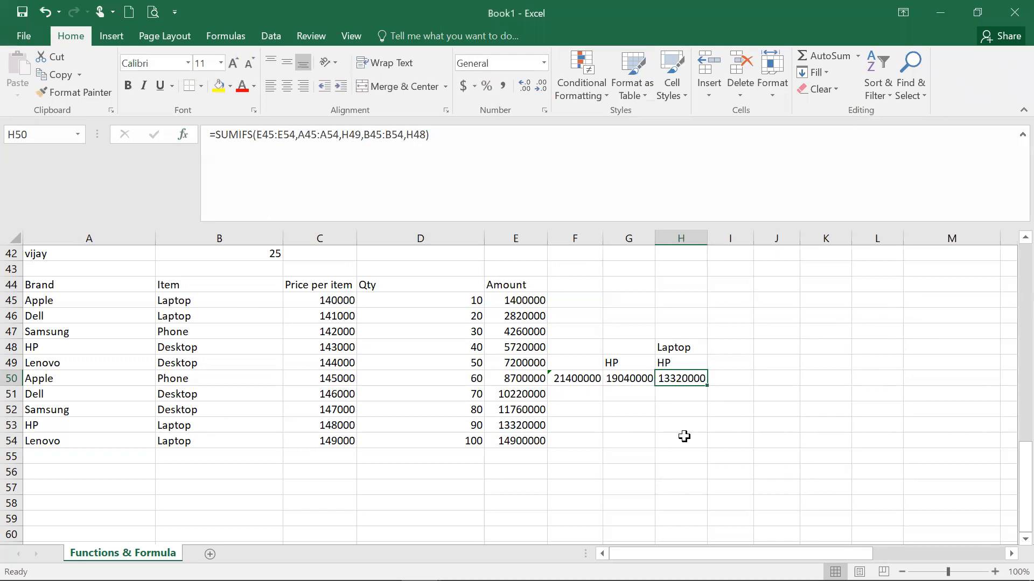
Step: Enter a COUNT formula in G52 over the item names in B45:B54
click(620, 351)
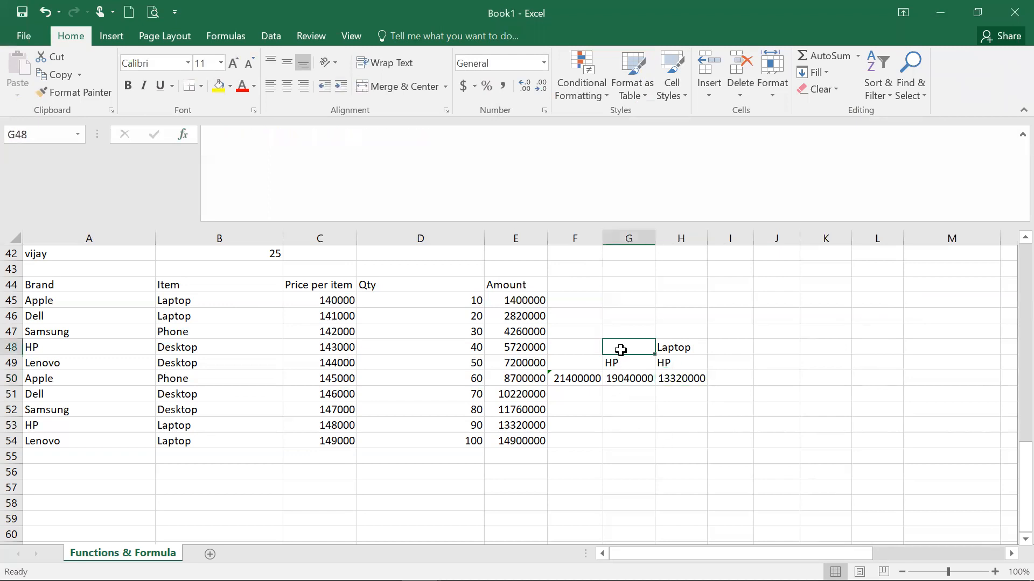
click(621, 405)
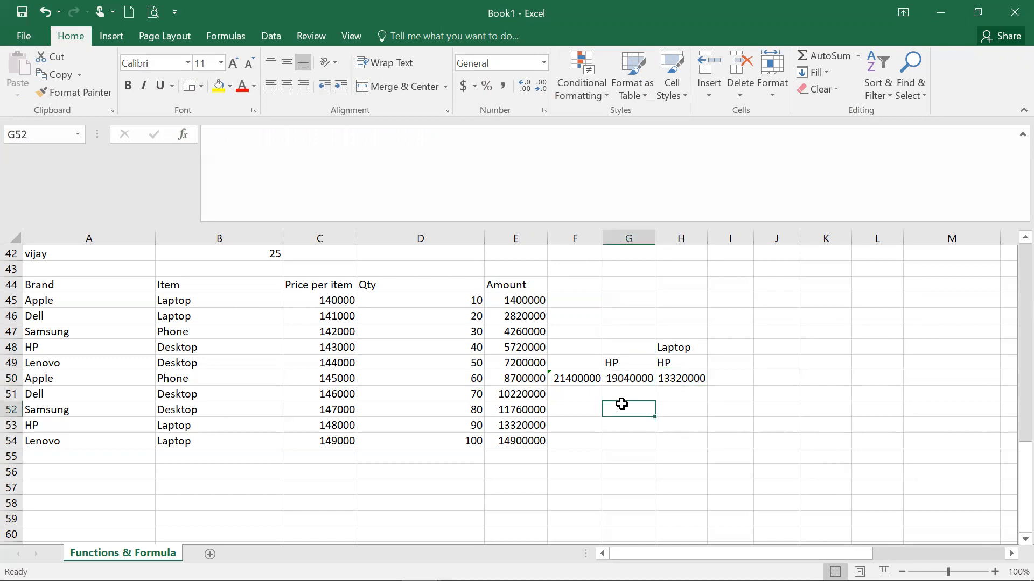
text(=count)
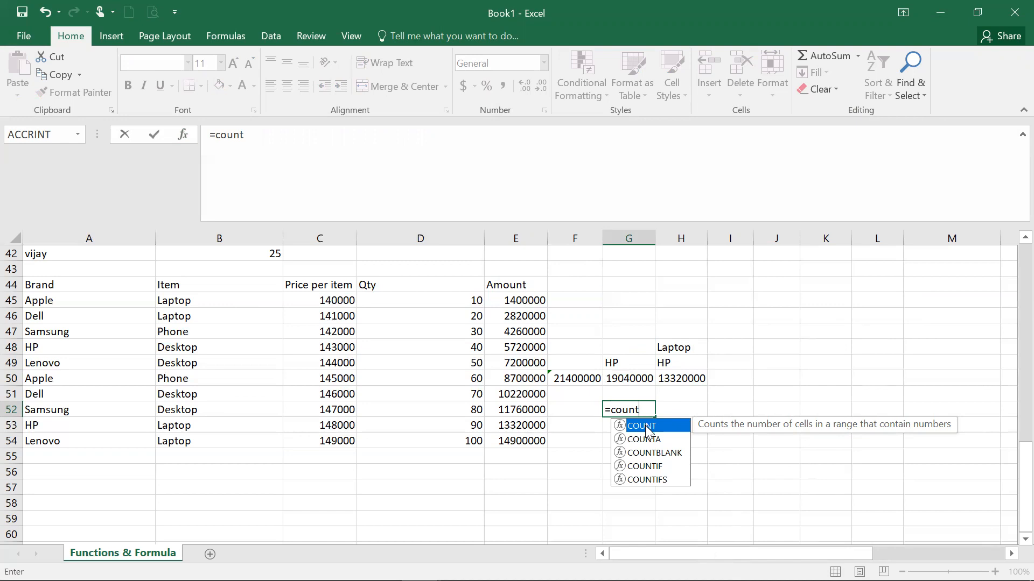
text(()
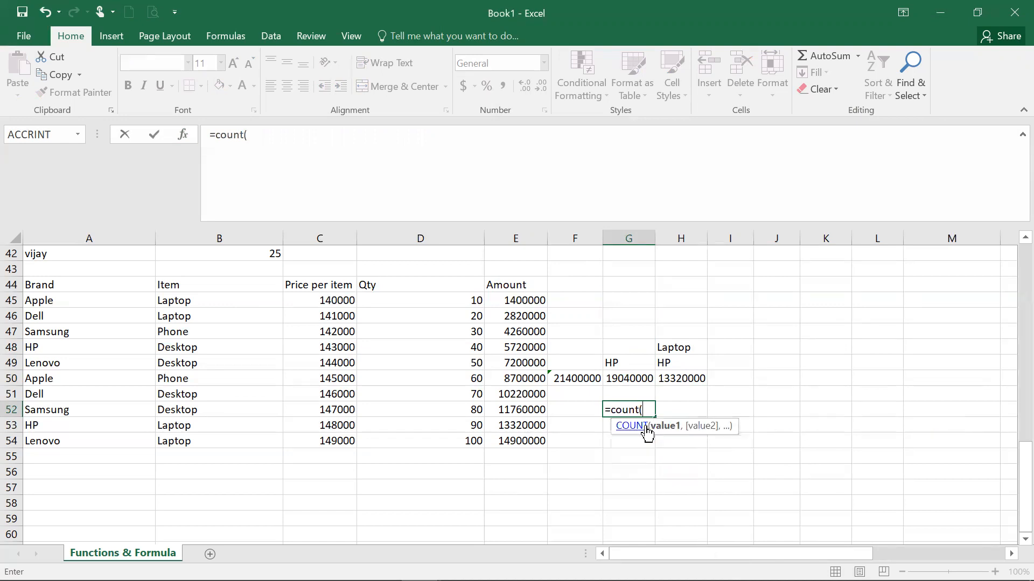
drag(214, 302, 232, 437)
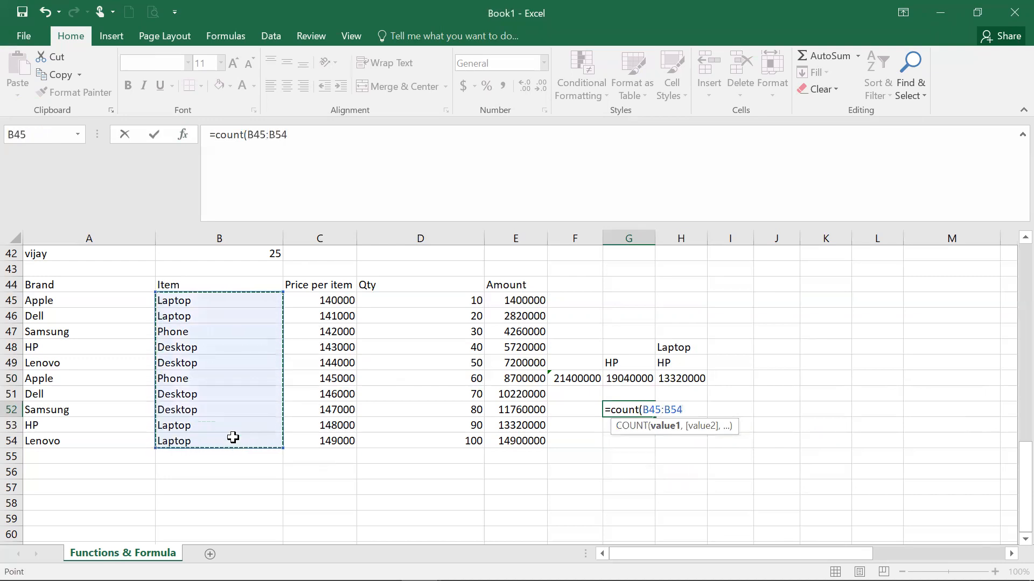
key(Return)
key(Up)
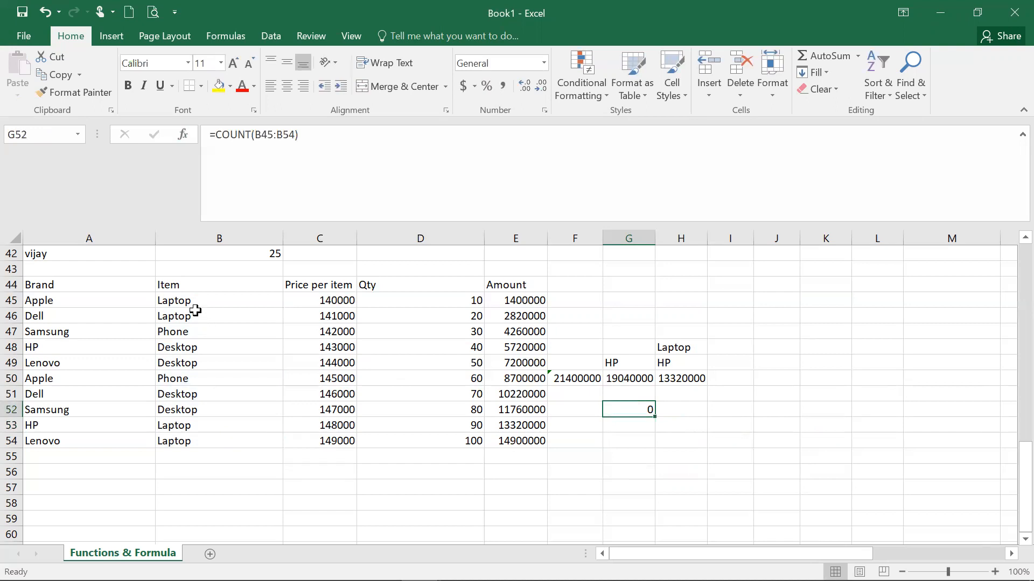
Step: Enter a COUNT formula in G53 over the item prices in C45:C54
key(Return)
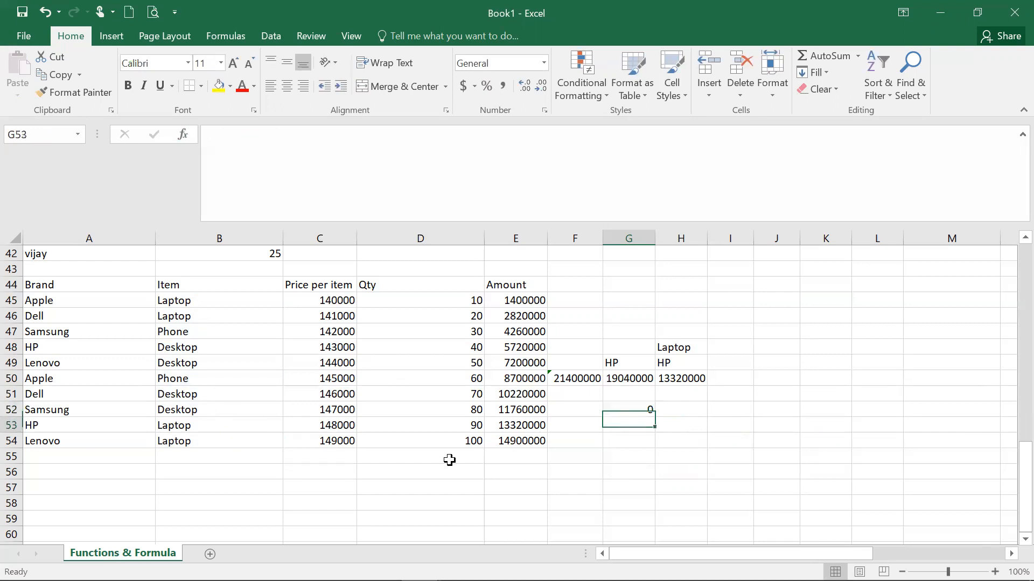
text(=)
key(BackSpace)
text(=coun)
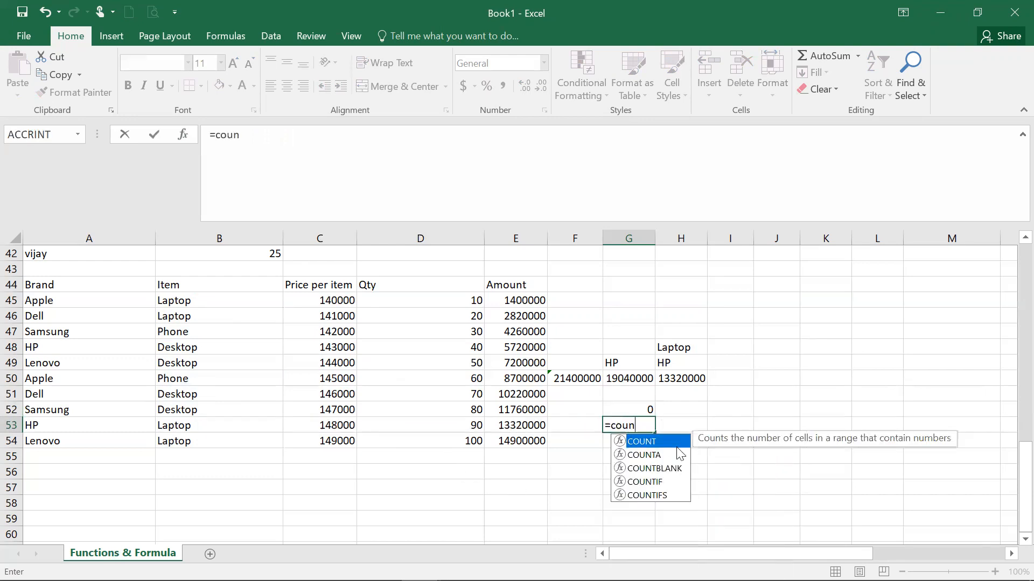
double_click(641, 442)
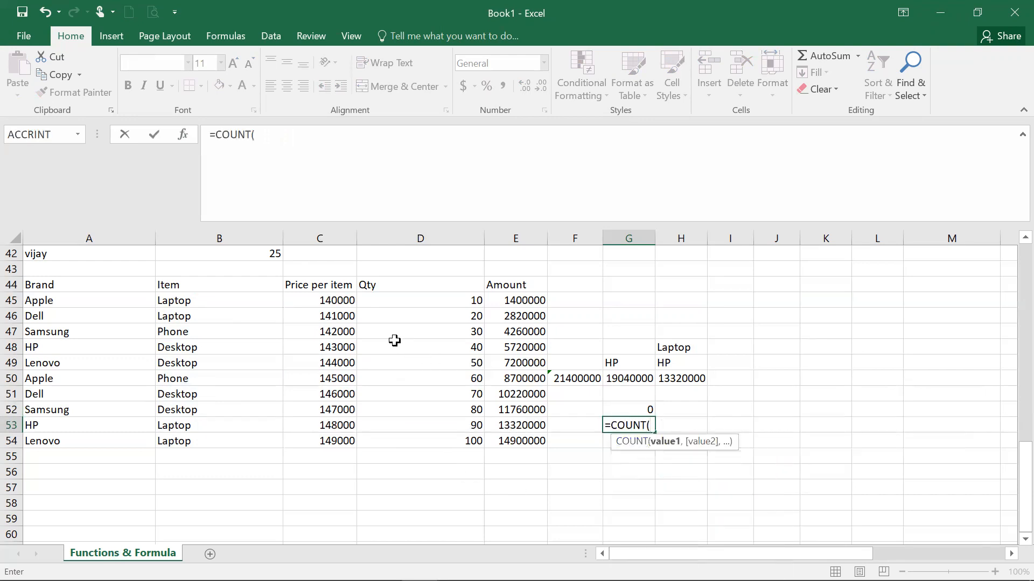
drag(335, 301, 346, 441)
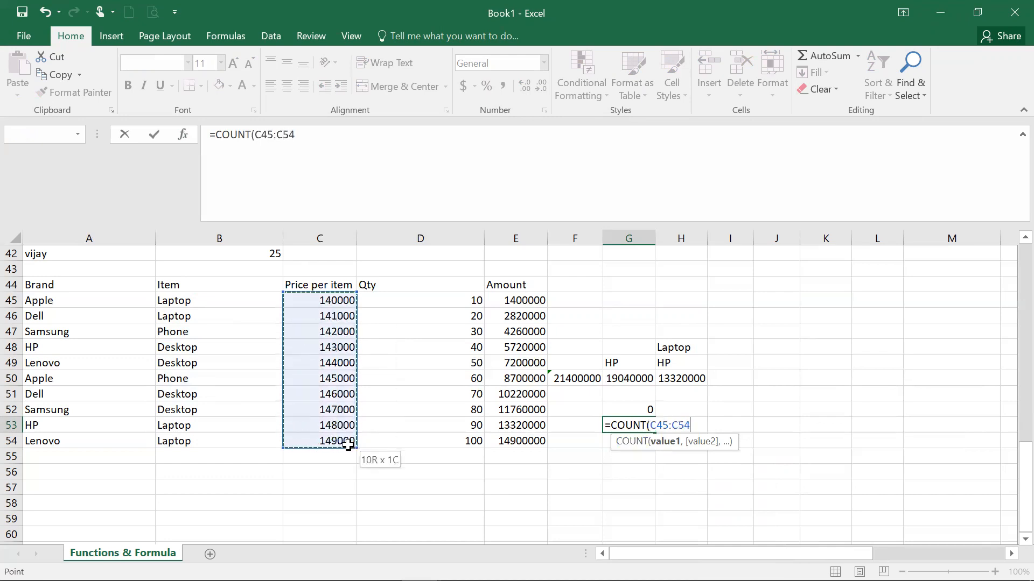
key(Return)
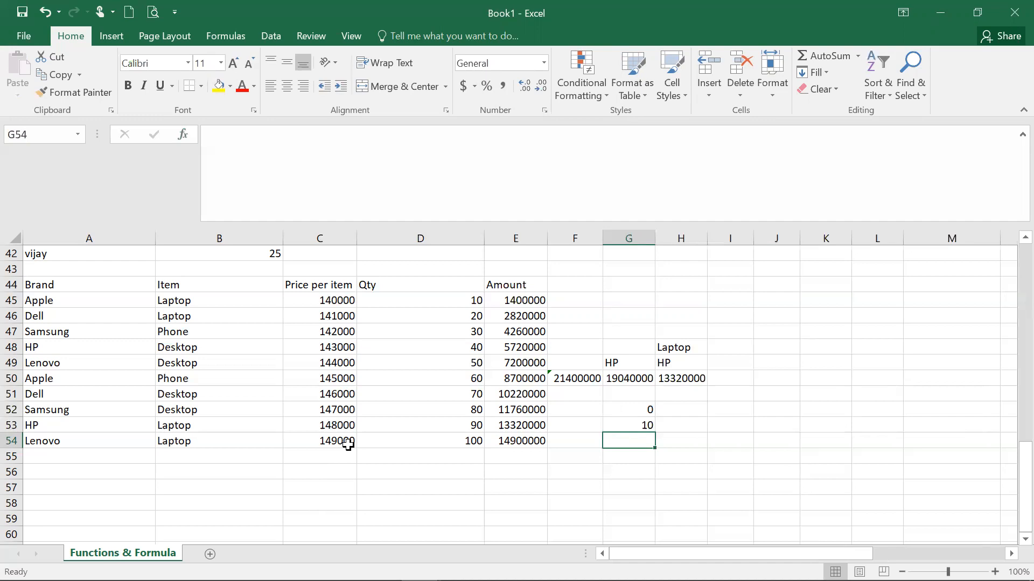
Step: Review the function arguments of the COUNT formula in G53
click(625, 423)
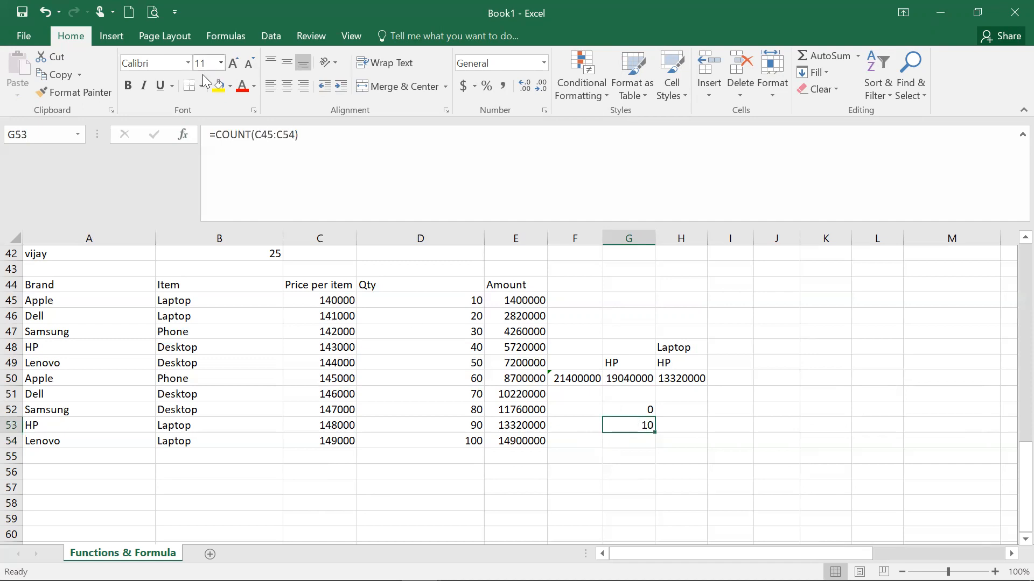
click(182, 135)
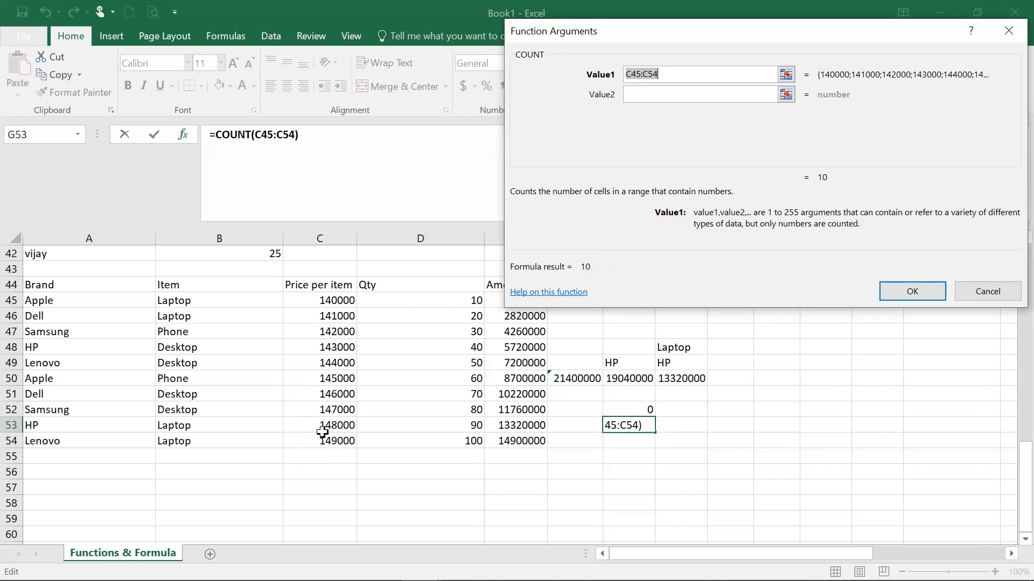
click(988, 294)
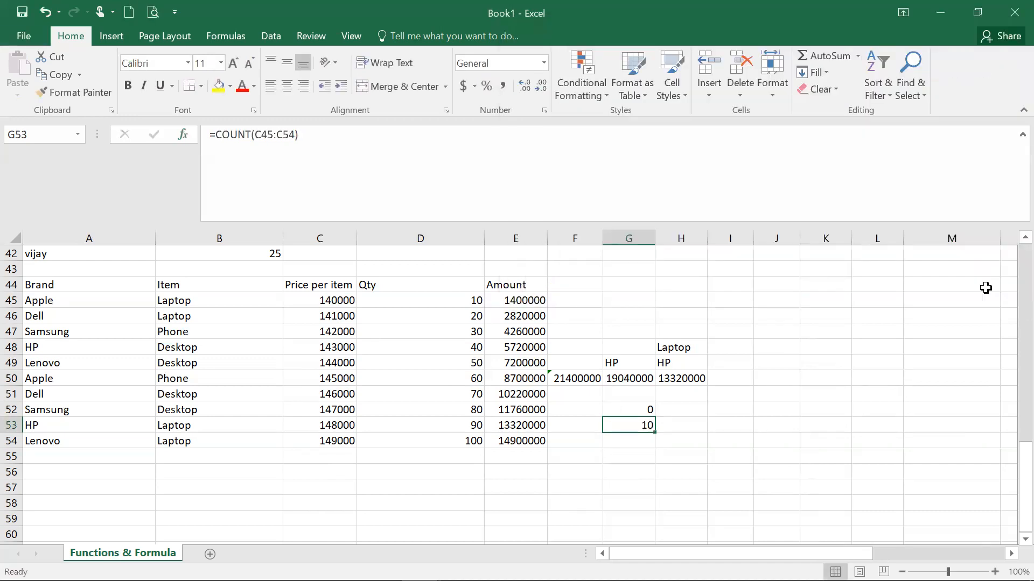
Step: Enter a COUNTA formula in G54 over the item names in B45:B54
key(Down)
text(=)
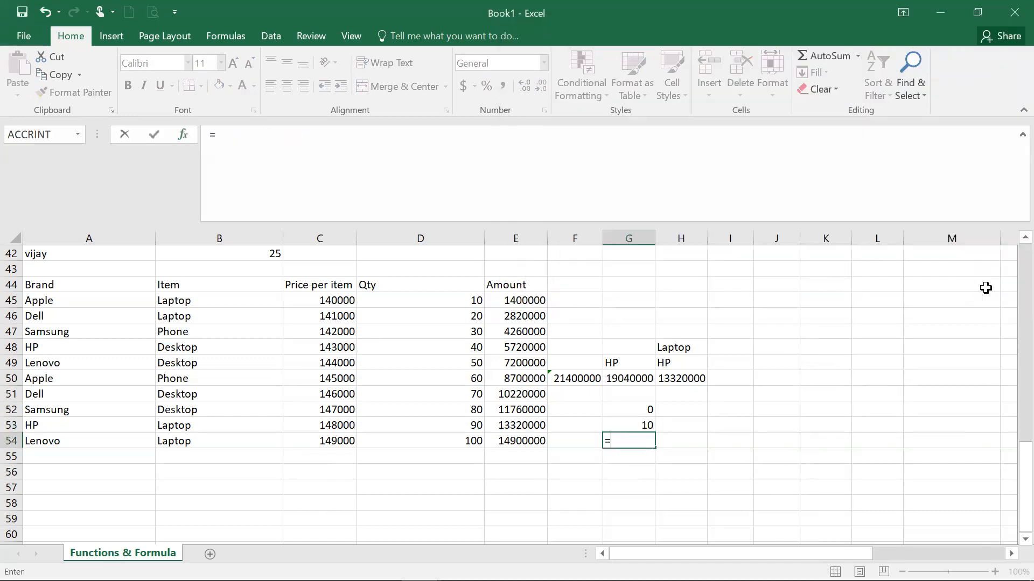
text(count)
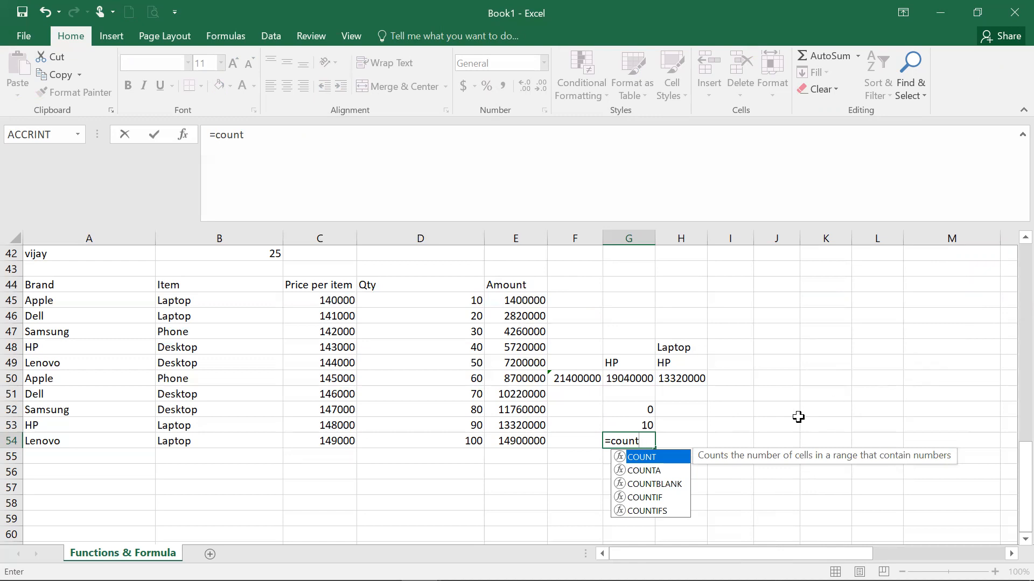
double_click(669, 472)
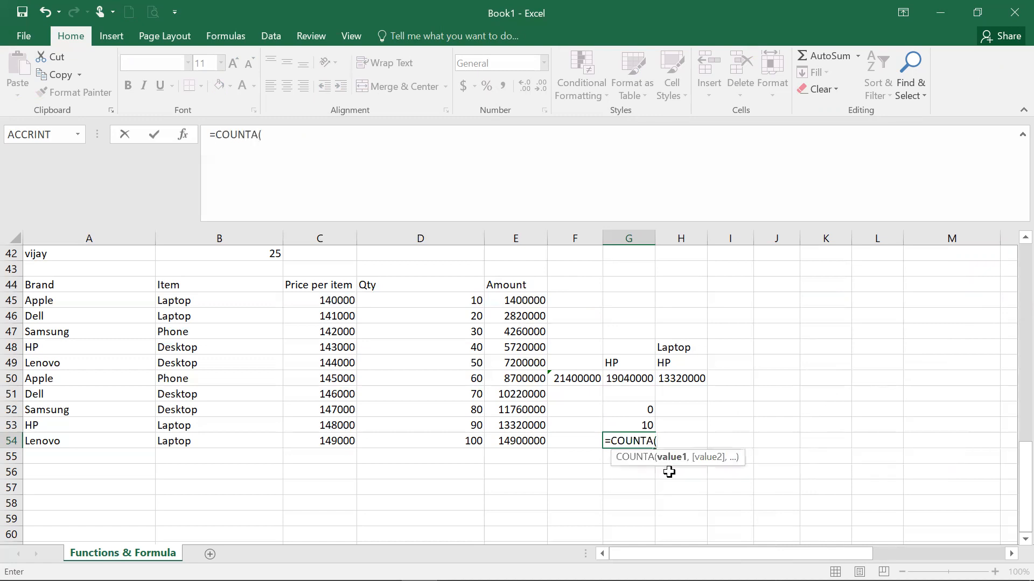
drag(181, 300, 205, 443)
key(Return)
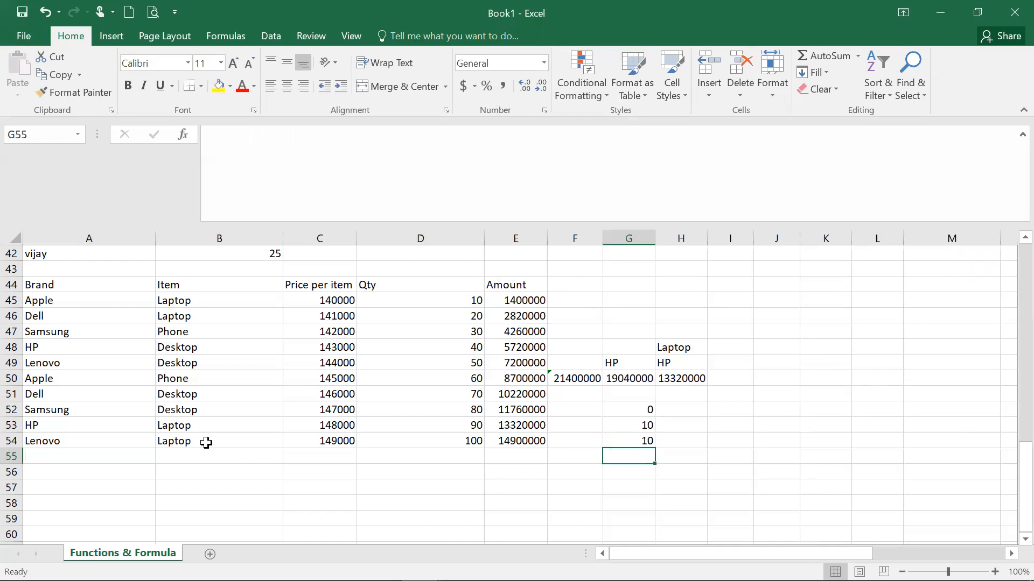
Step: Label the COUNTA result by entering "count letters" in F54
click(589, 438)
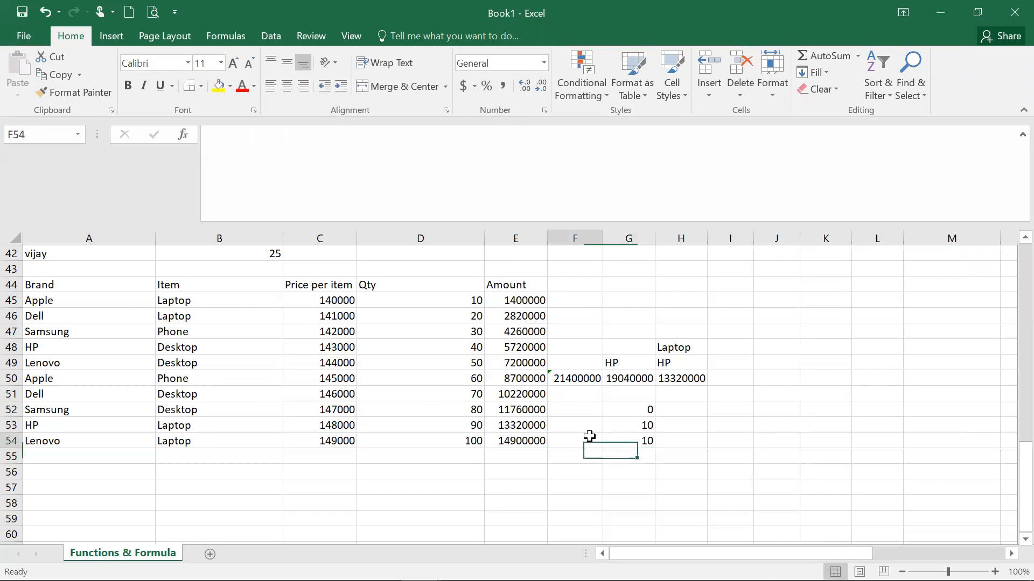
text(count)
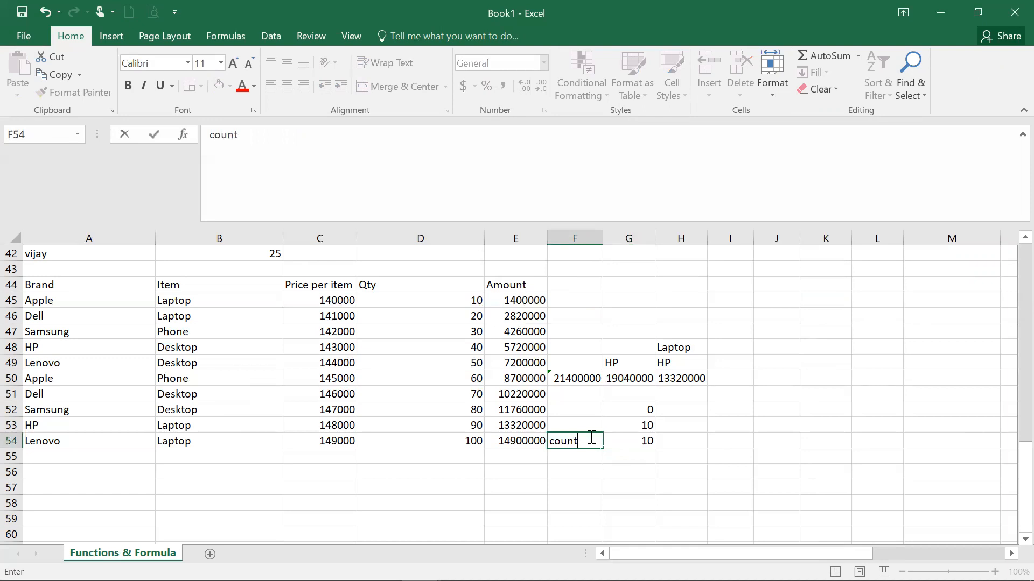
text( letters)
key(ctrl+Return)
key(Return)
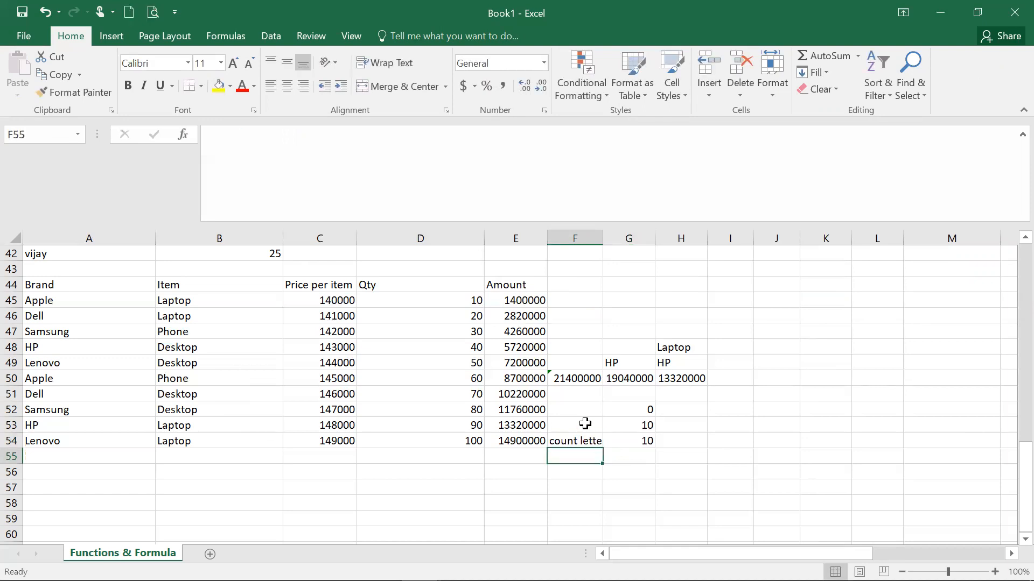
Step: Label the COUNT result by entering "count nos" in F53
click(585, 424)
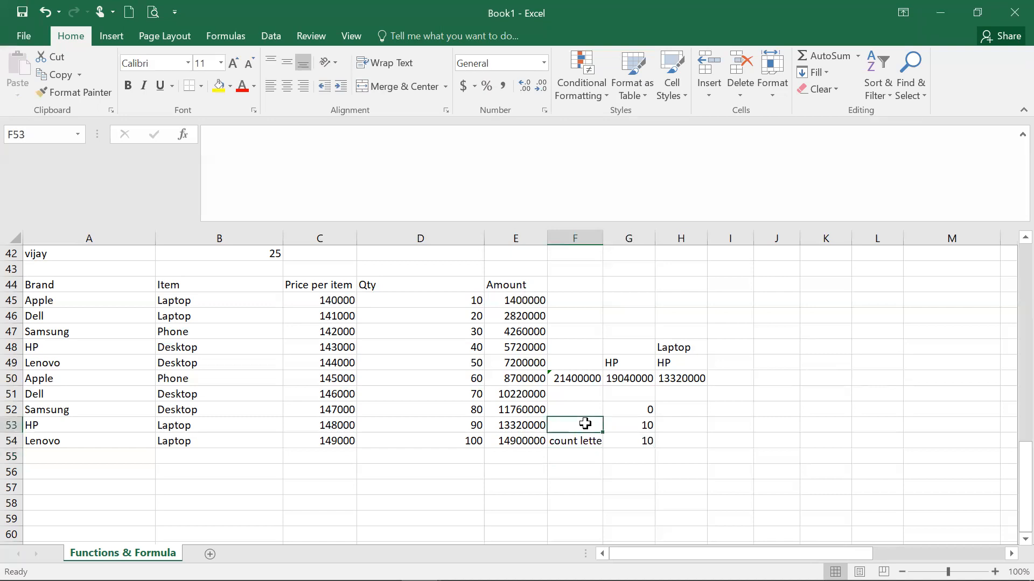
text(count l)
key(BackSpace)
text(ets)
key(Return)
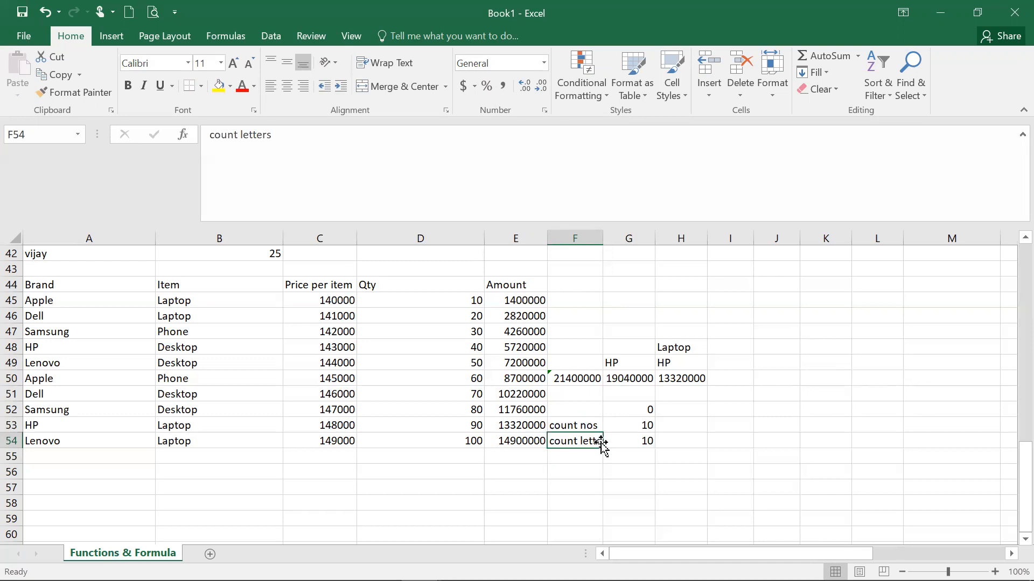
click(626, 457)
text(=)
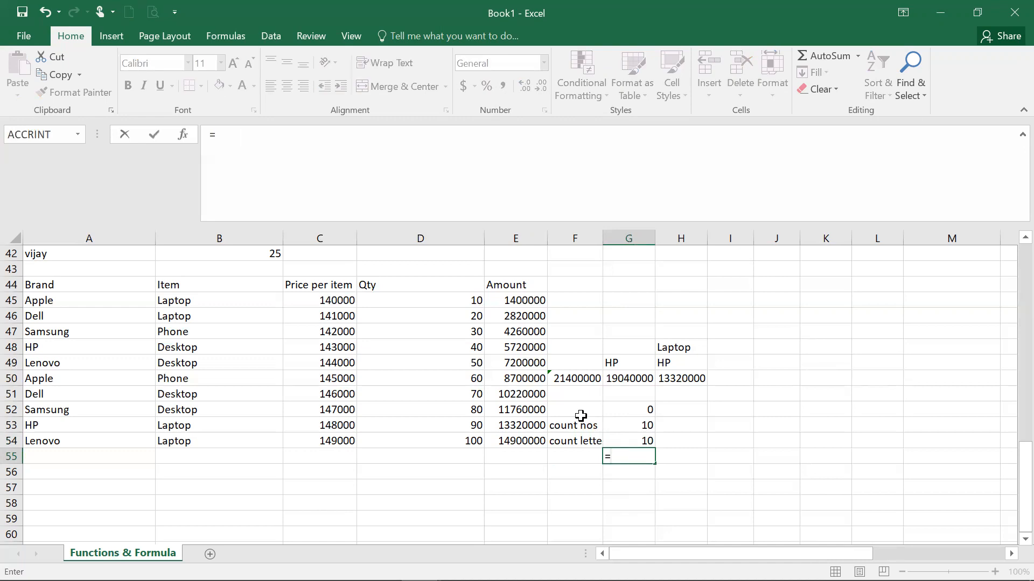
click(595, 442)
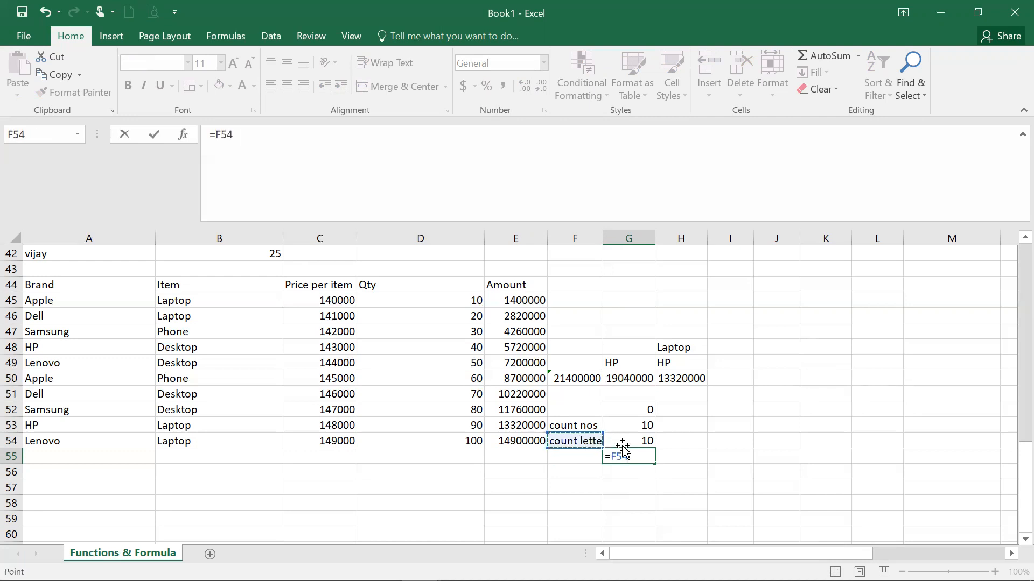
key(Escape)
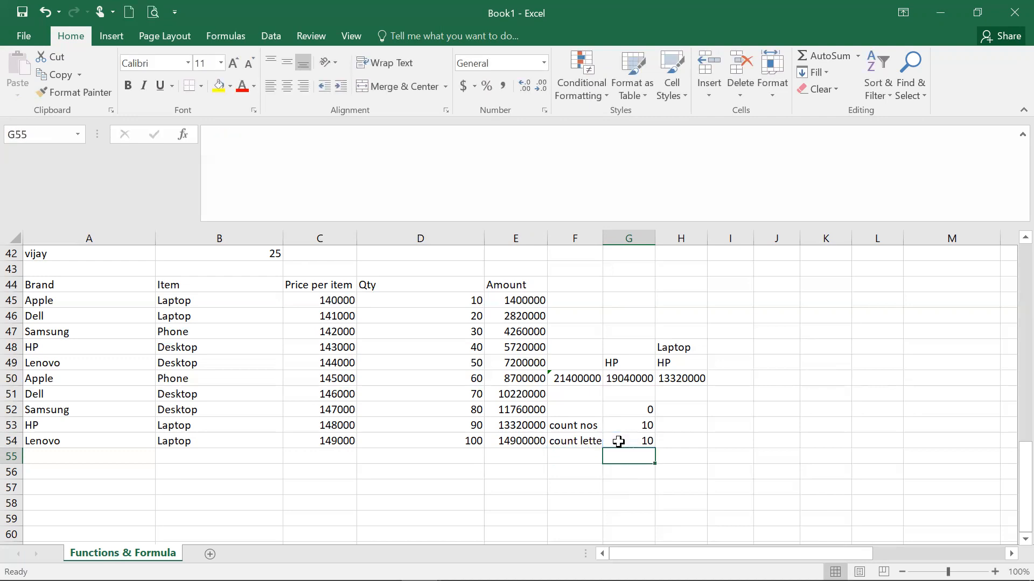
Step: Check the COUNTA formula in G54 and look over the data elsewhere on the sheet
click(618, 441)
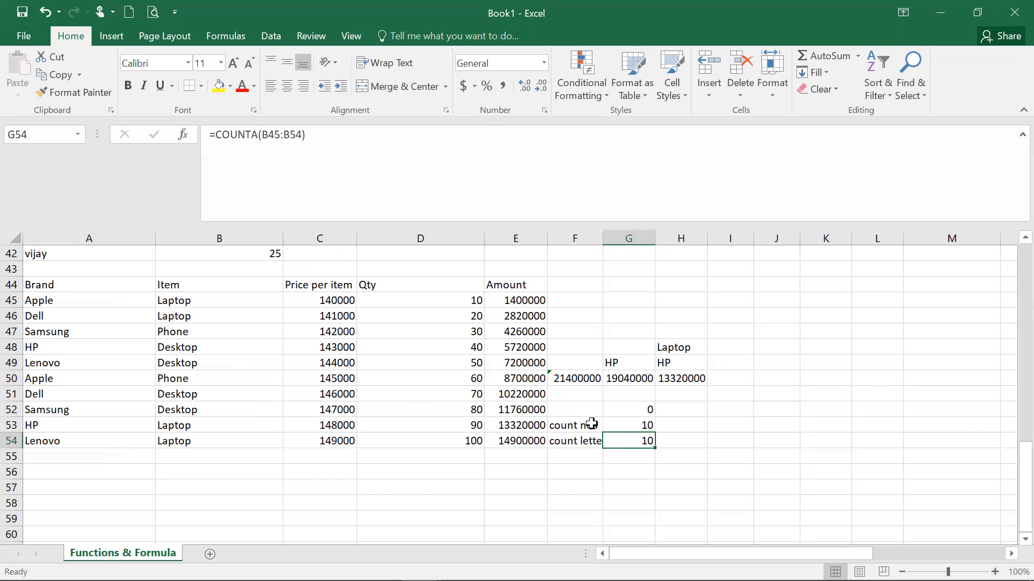
scroll(591, 424, up, 13)
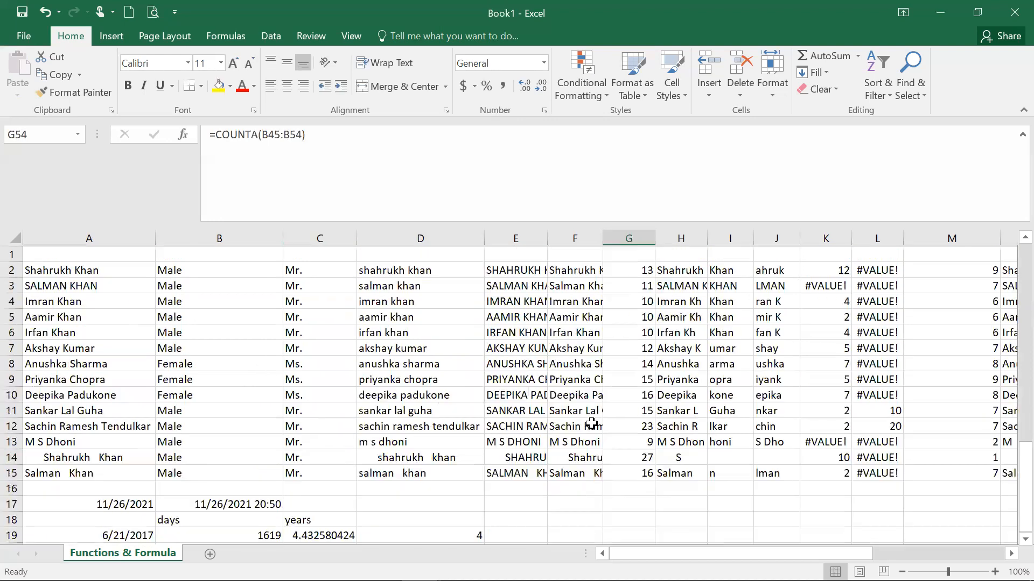
scroll(591, 424, down, 2)
scroll(591, 424, down, 20)
scroll(591, 424, up, 16)
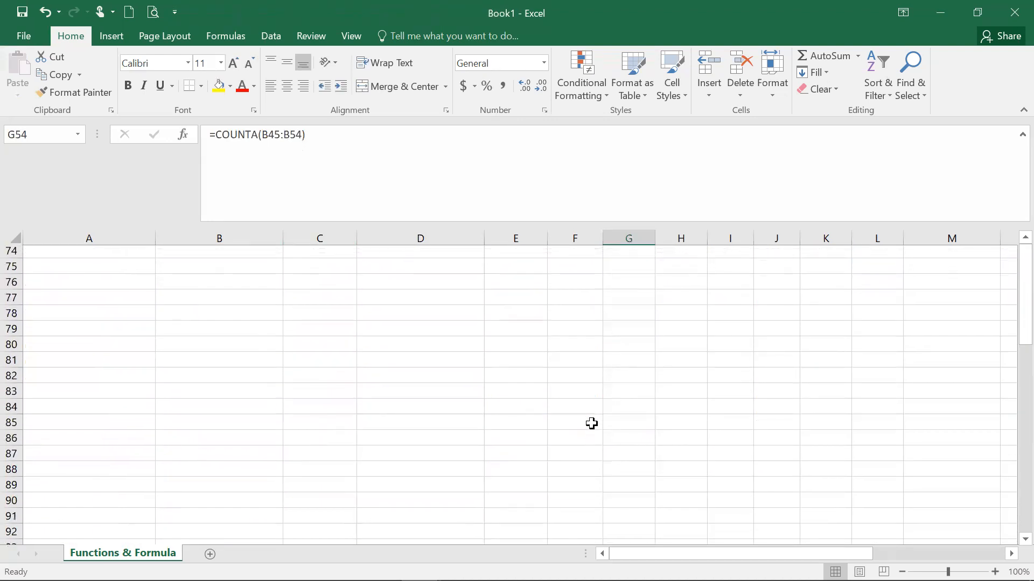
scroll(591, 424, down, 1)
scroll(591, 423, down, 4)
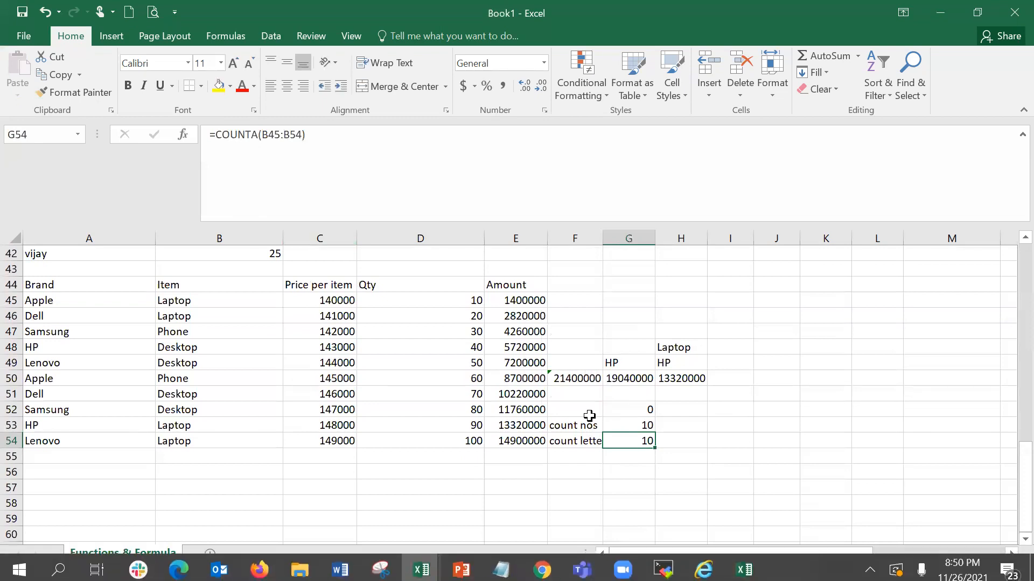
Step: Enter a COUNTBLANK formula in G55 over the range F45:G54
click(620, 461)
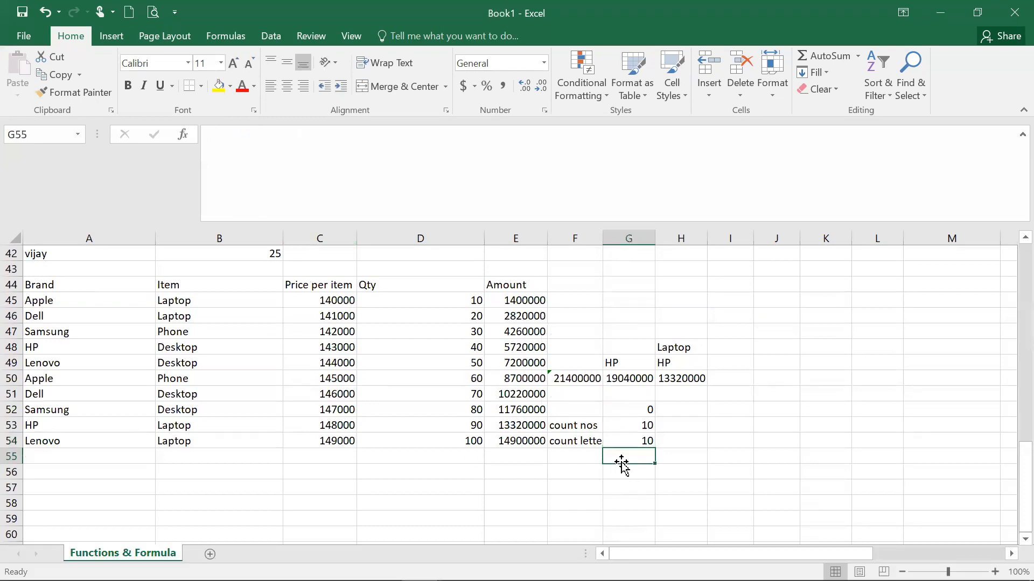
text(=count)
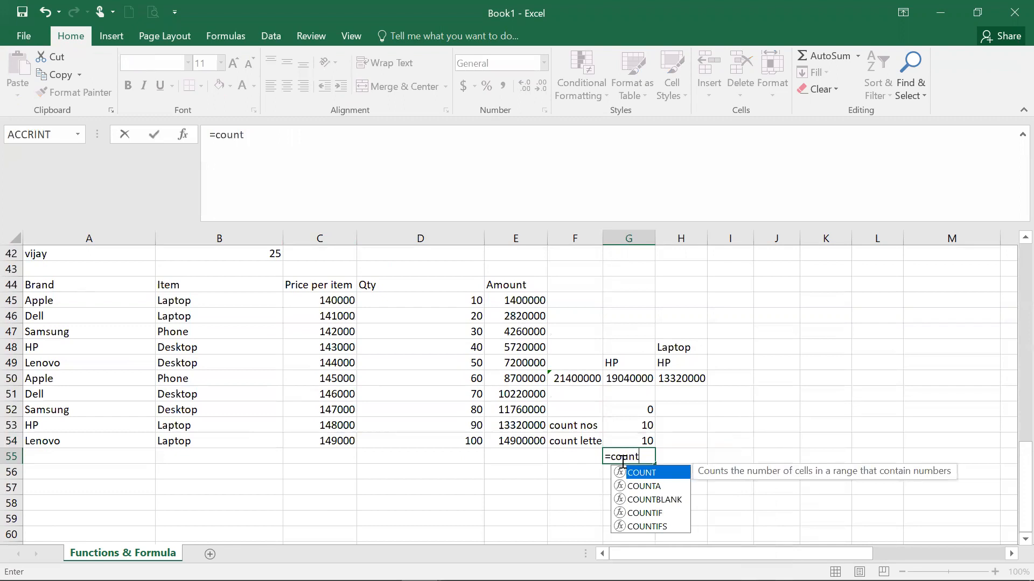
double_click(654, 500)
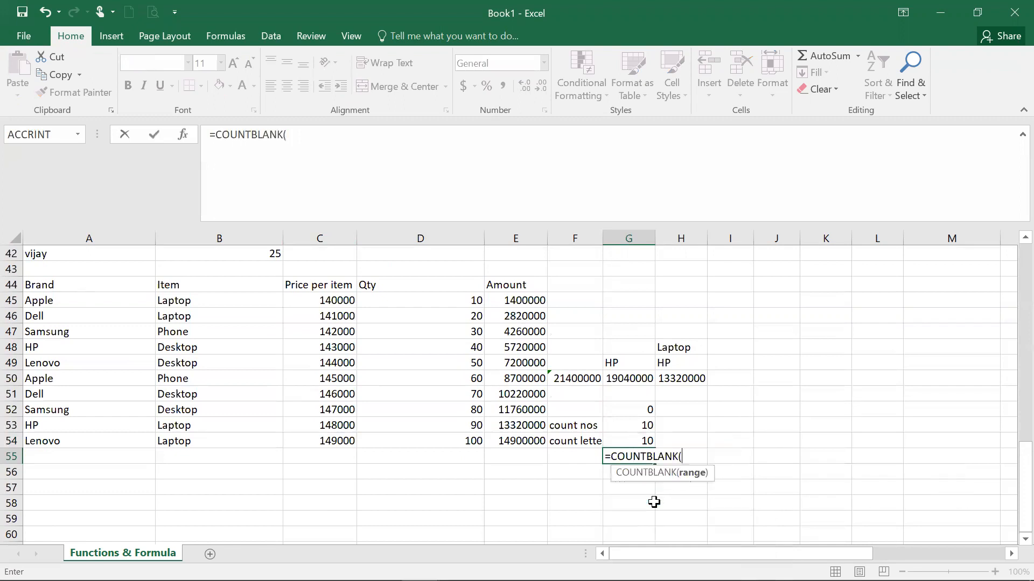
drag(569, 300, 612, 435)
key(Return)
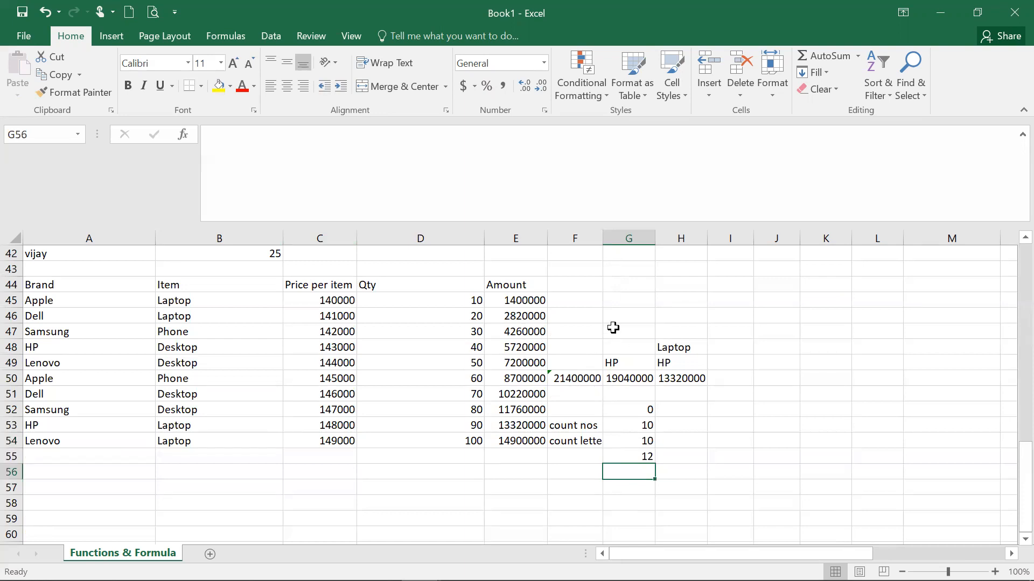
Step: Inspect the range referenced by the COUNTBLANK formula in G55
click(637, 456)
double_click(637, 456)
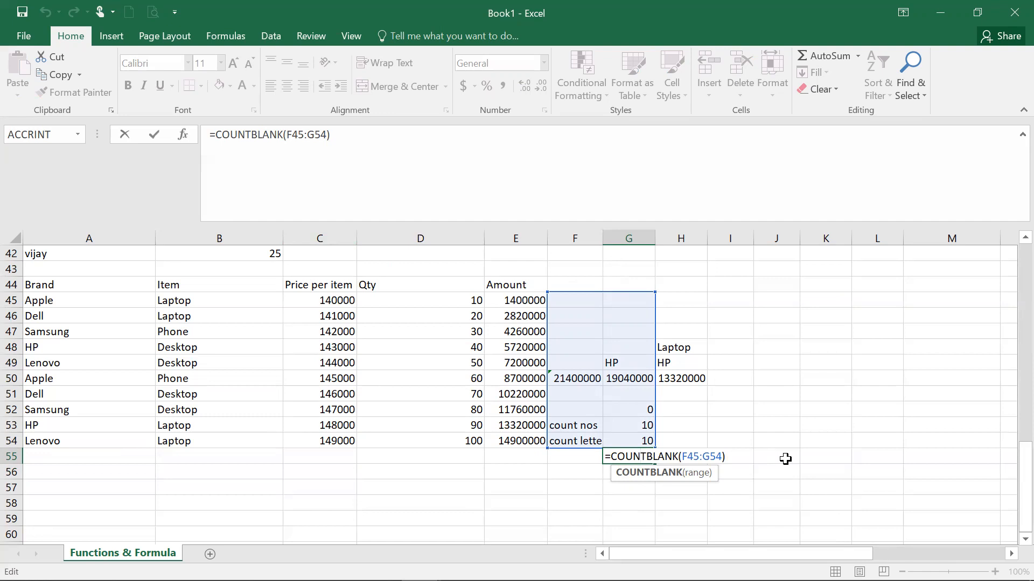
key(Return)
Step: Label the COUNTBLANK result by entering "count blank" in F55
key(Up)
key(Left)
text(count blank)
key(Return)
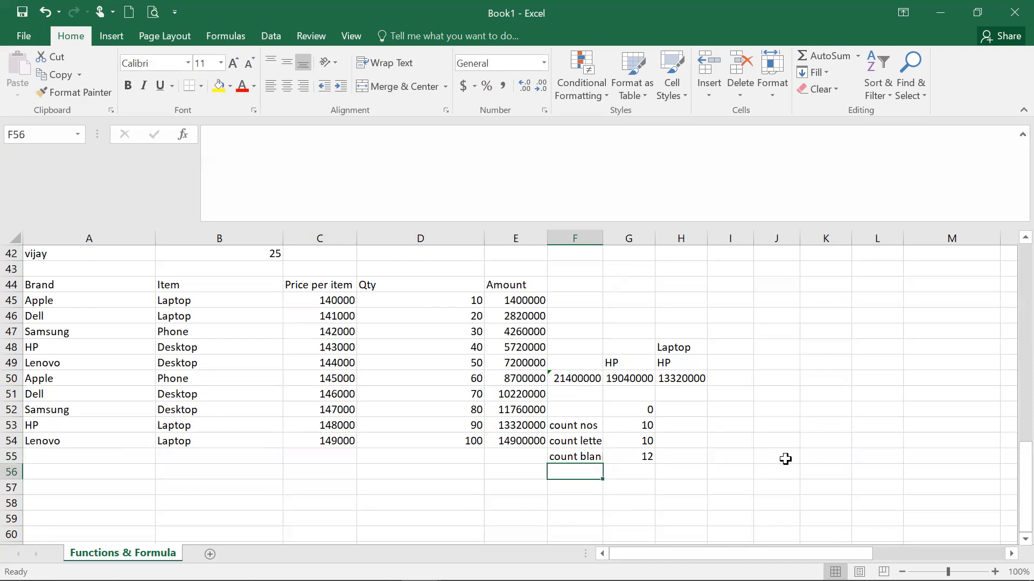
Step: Enter a COUNTIF formula in G56 with range A45:A54 and criteria A45
key(Right)
text(=count)
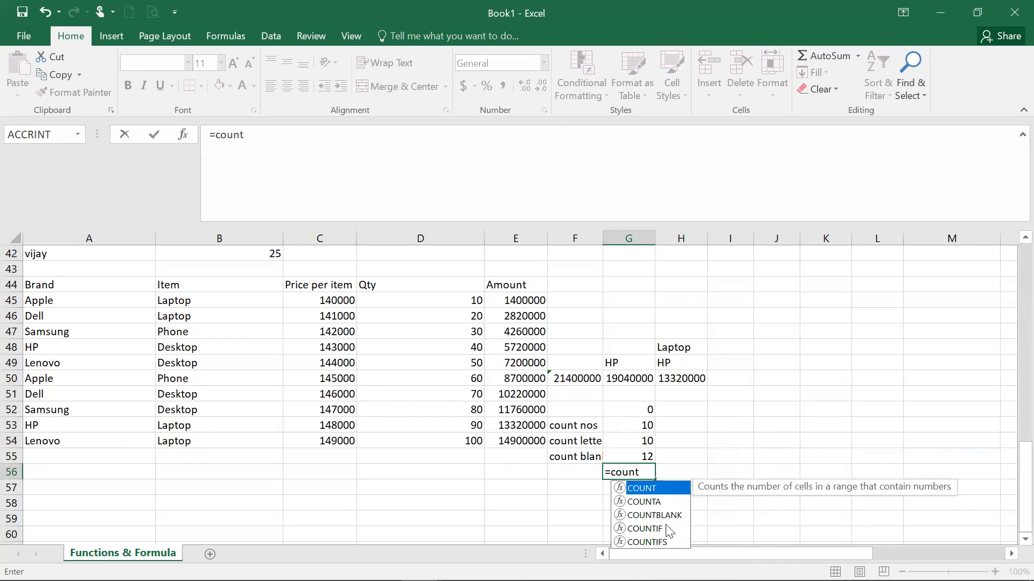
double_click(666, 527)
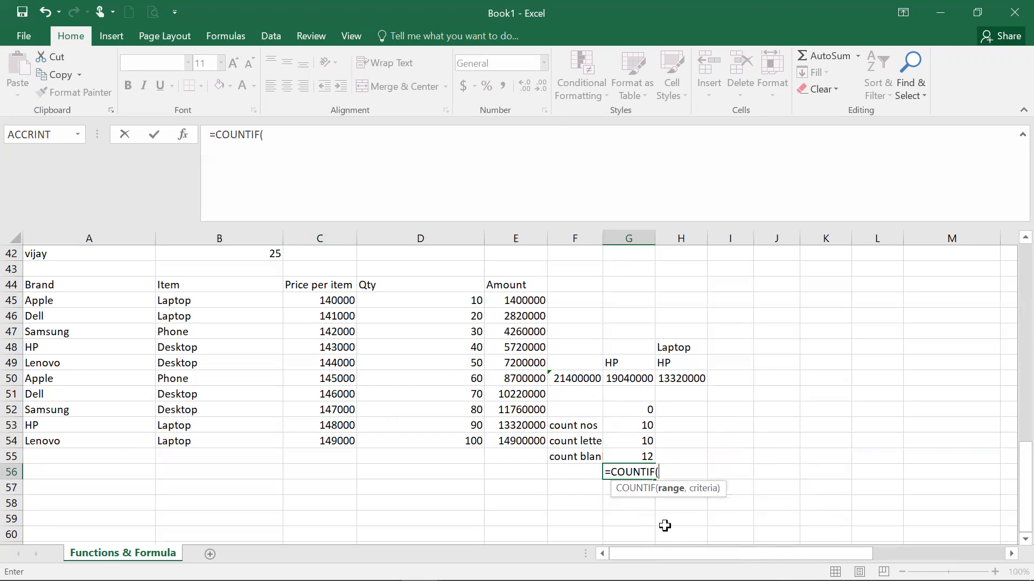
click(182, 137)
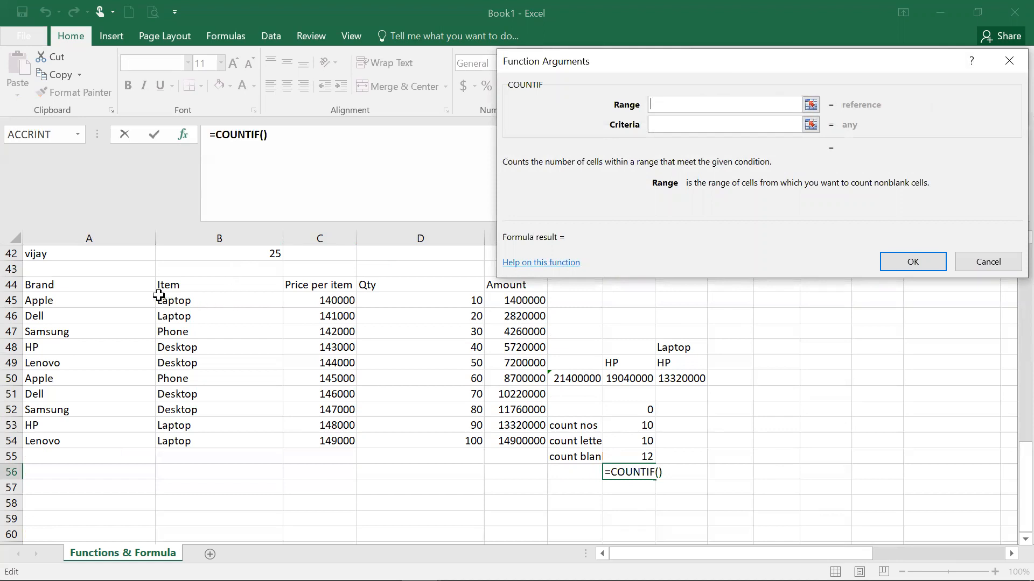
drag(109, 302, 106, 441)
click(744, 122)
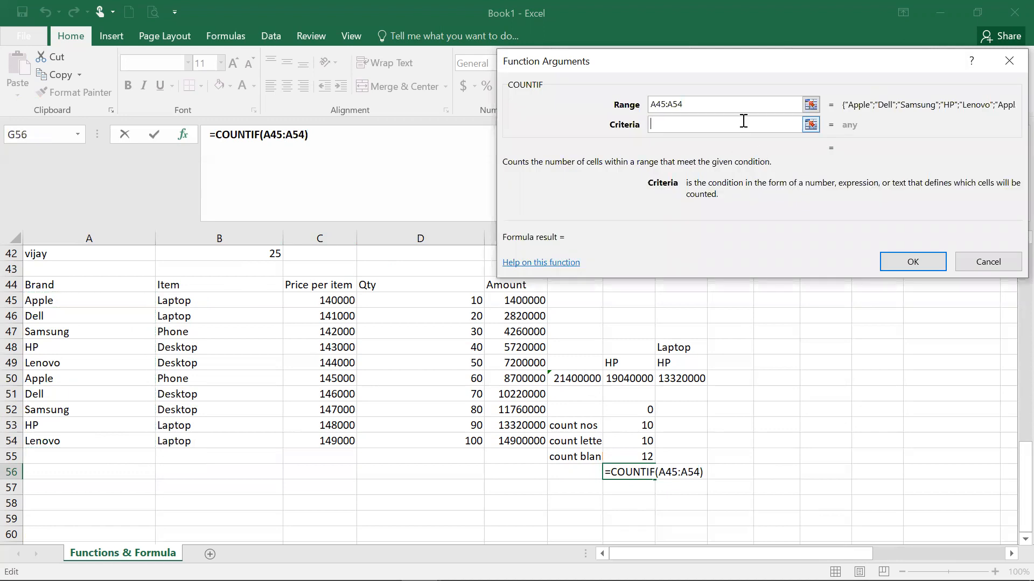
click(82, 295)
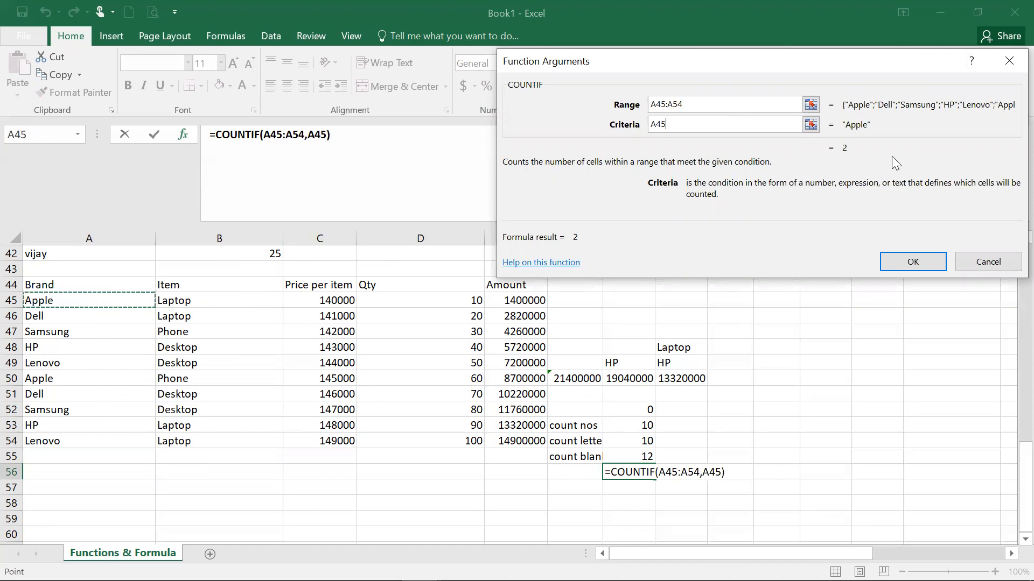
click(905, 258)
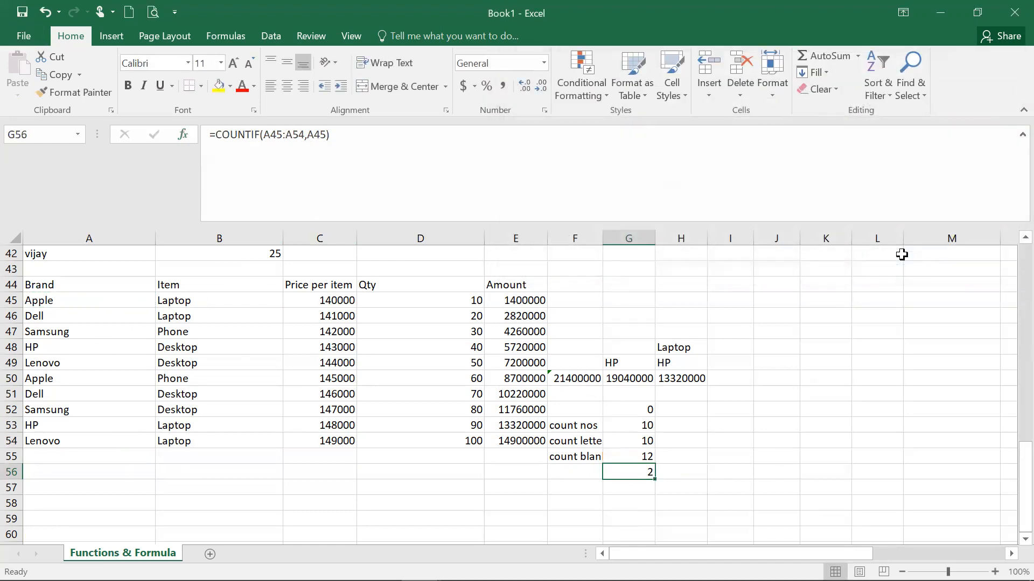
Step: Label the COUNTIF result by entering "count values" in F56
key(Left)
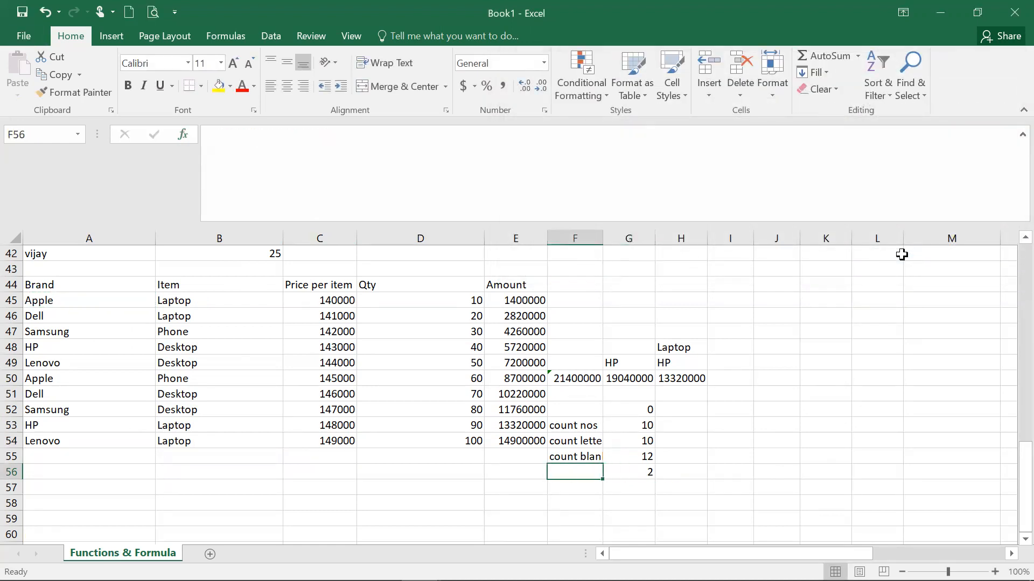
text(count values)
key(Return)
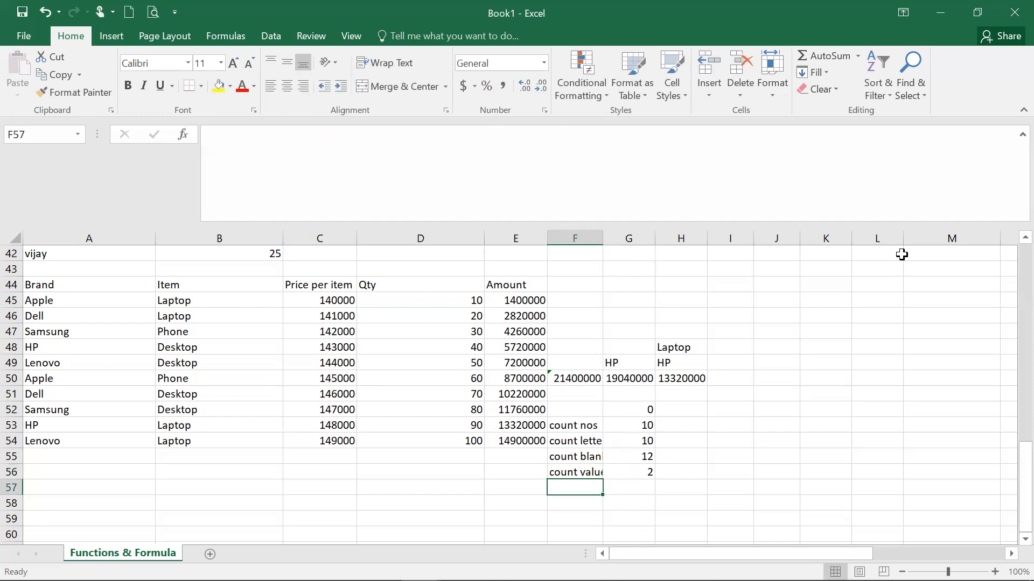
Step: Review the range and criteria arguments of the COUNTIF formula in G56
key(Up)
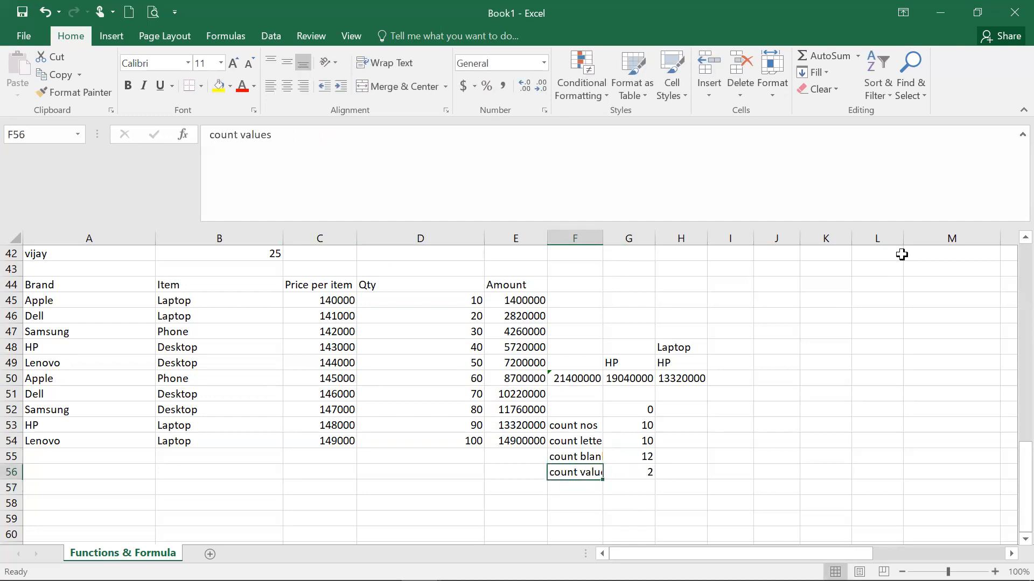
key(Right)
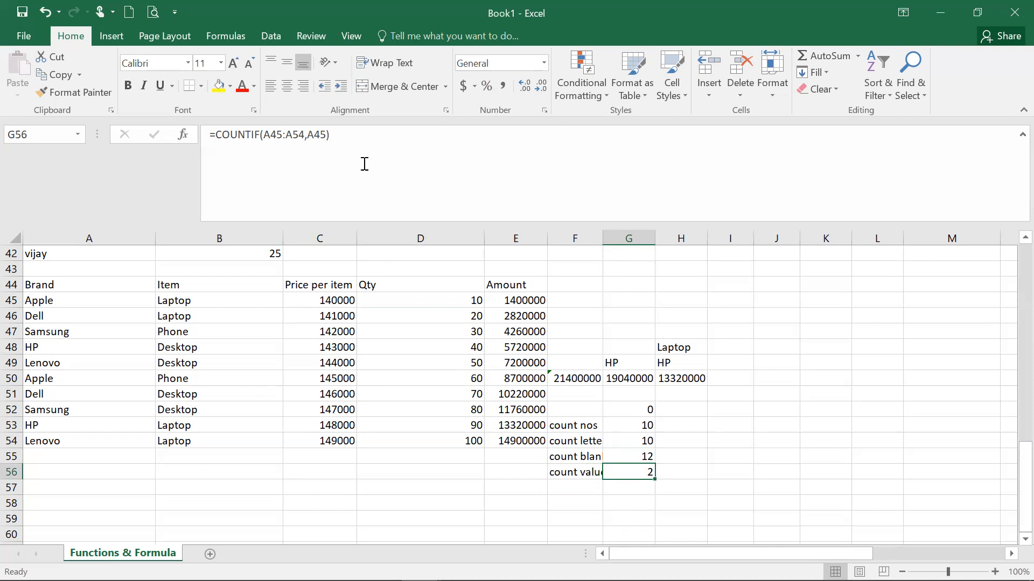
click(183, 135)
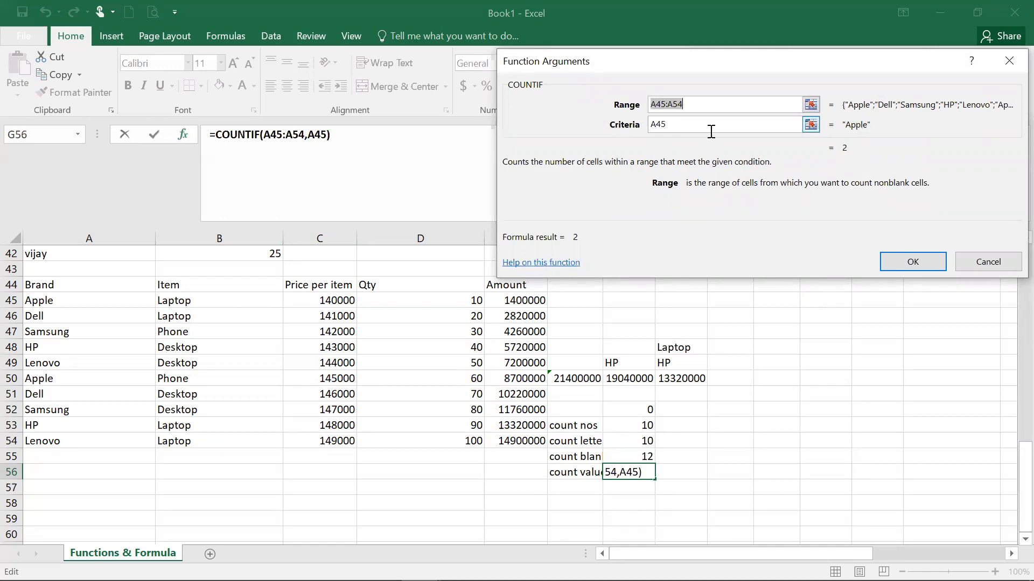
key(Return)
Step: Enter the label "count nos" in F57
key(Down)
key(Left)
text(count nos)
key(ctrl+Return)
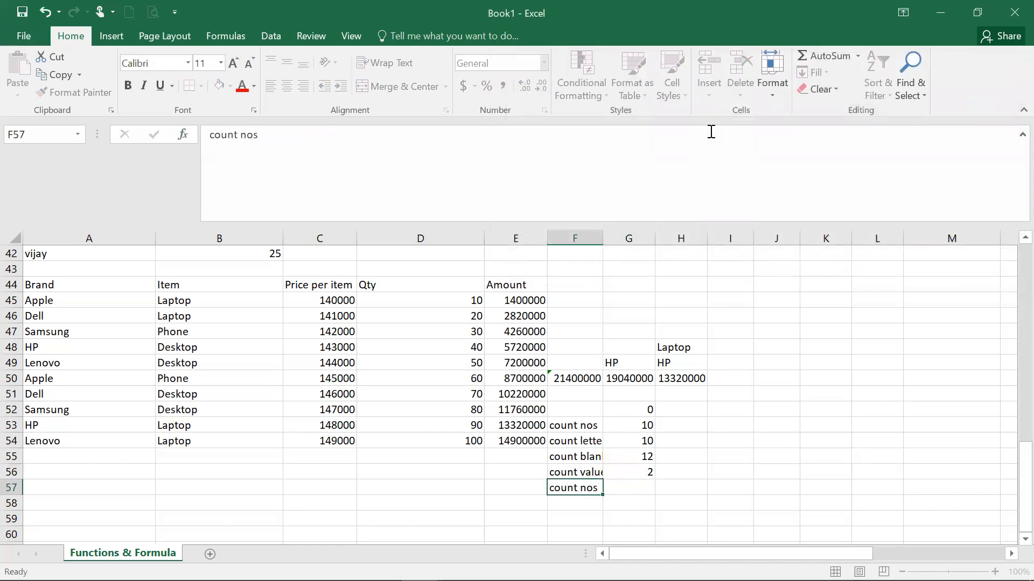
Step: Enter a COUNTIF formula in G57 that counts cells in C45:C54 matching the price in C45
key(Right)
text(=count)
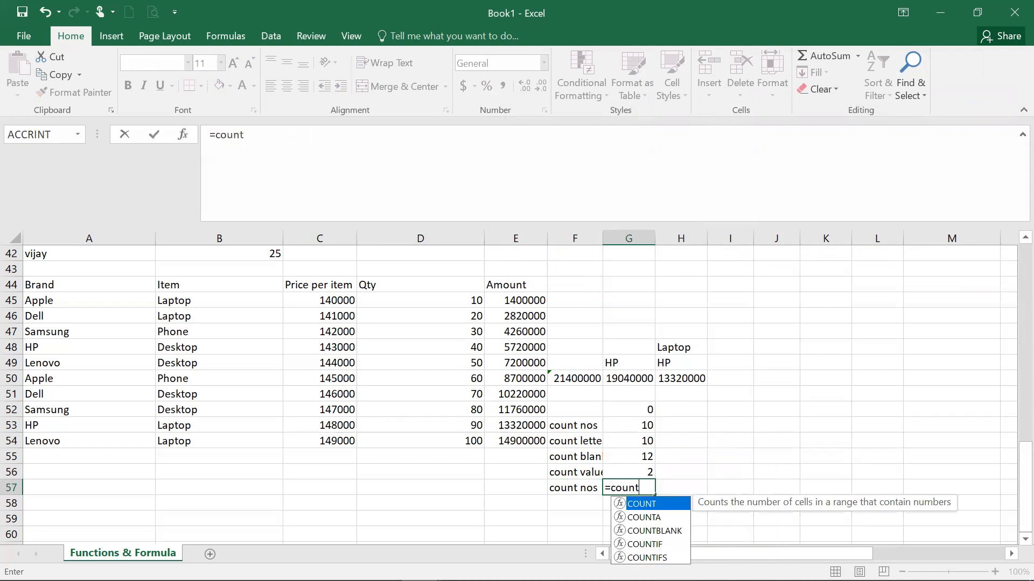
double_click(646, 544)
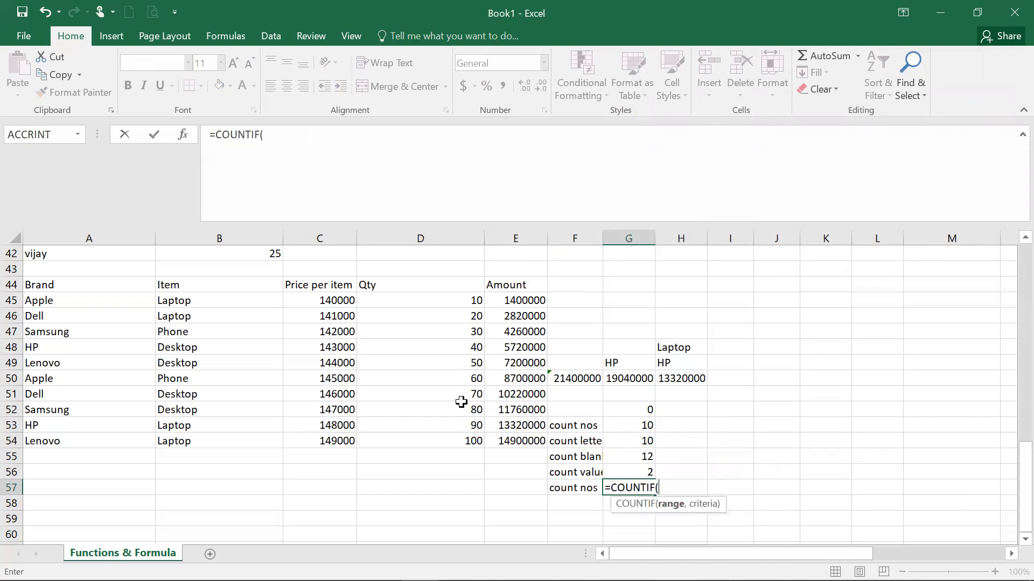
drag(321, 299, 343, 438)
text(,)
click(313, 303)
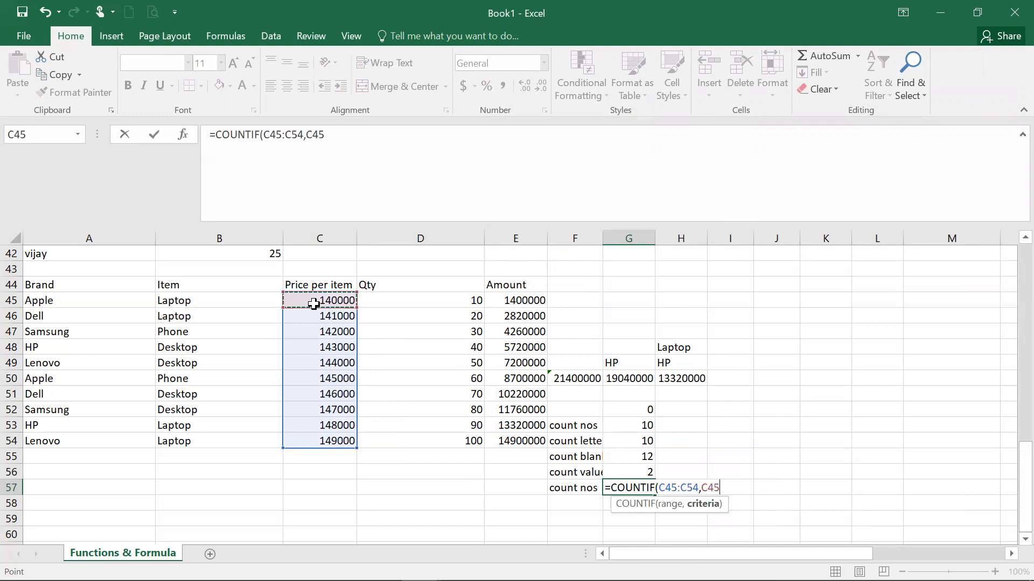
key(Return)
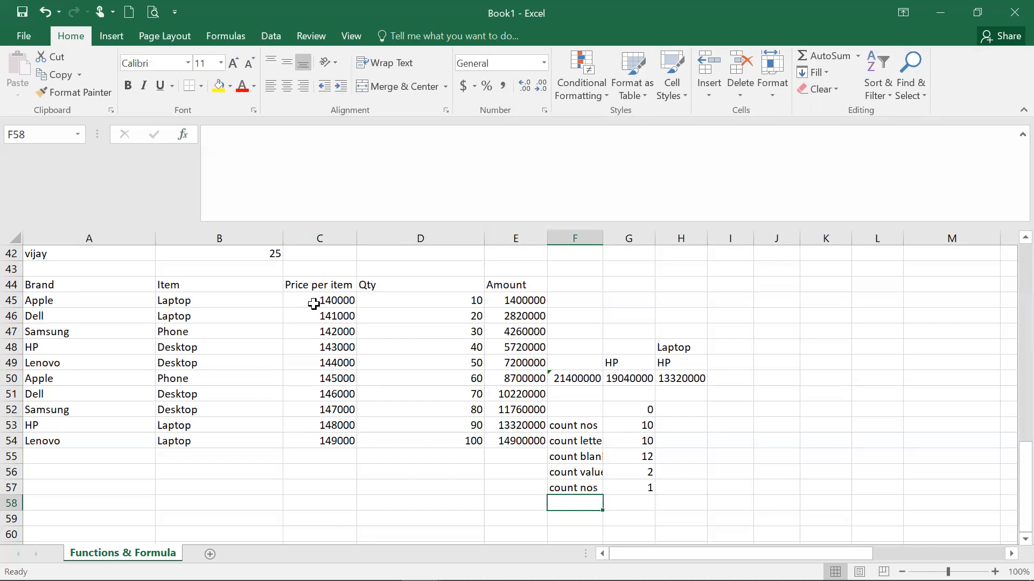
Step: Enter the label "count ifs" in F58
text(count ifs)
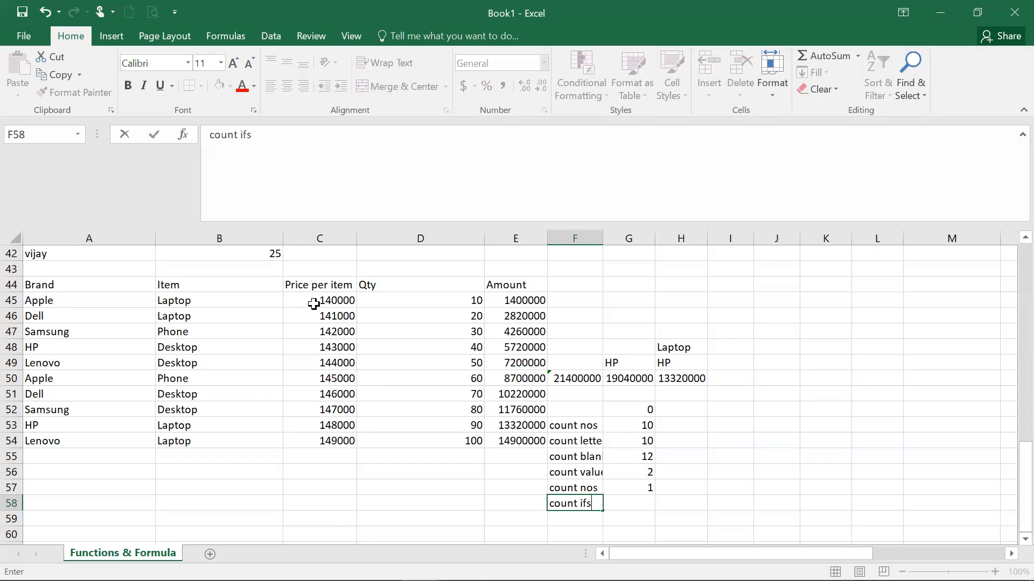
key(Tab)
text(=count)
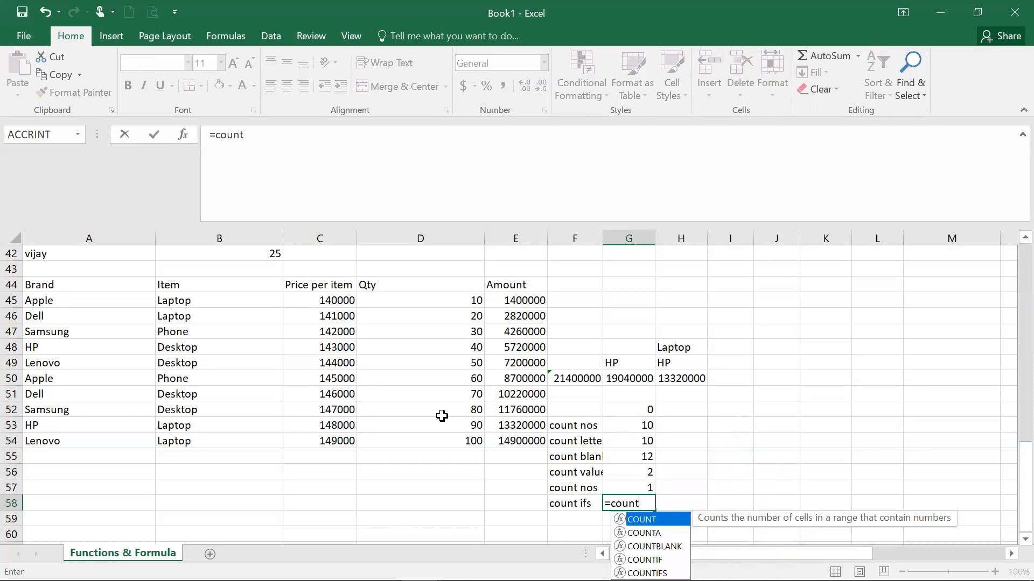
double_click(647, 573)
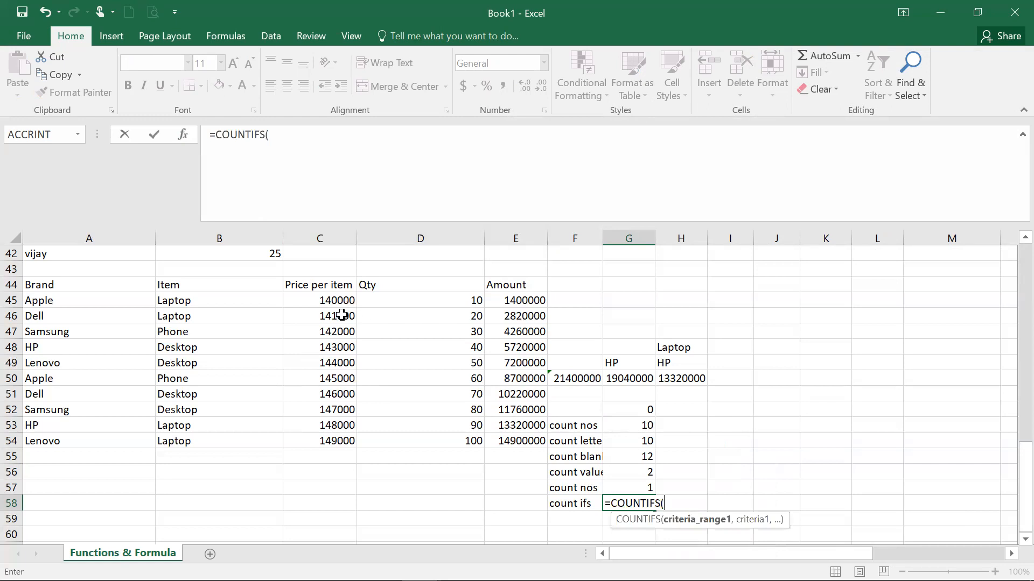
drag(335, 303, 332, 433)
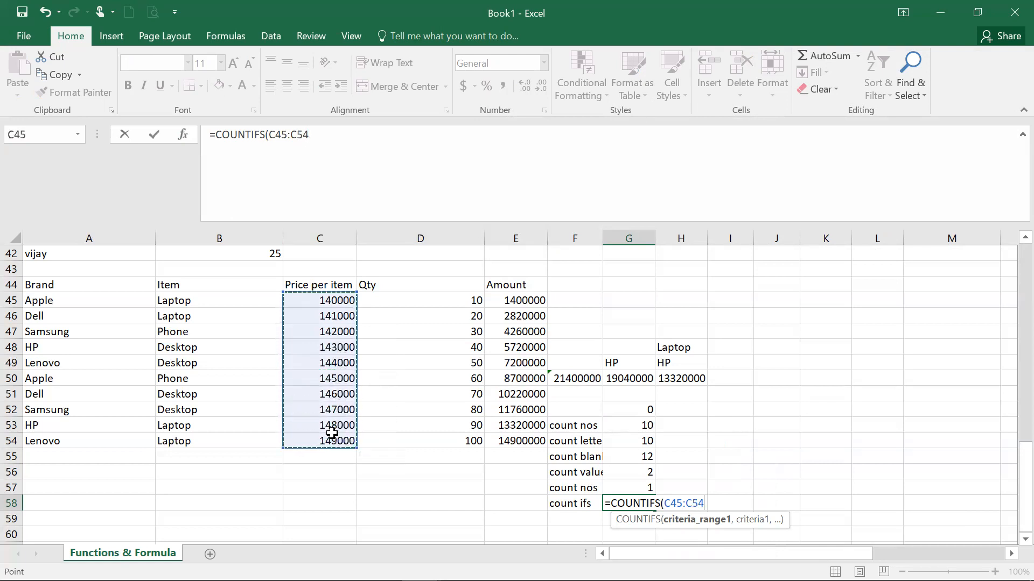
click(183, 134)
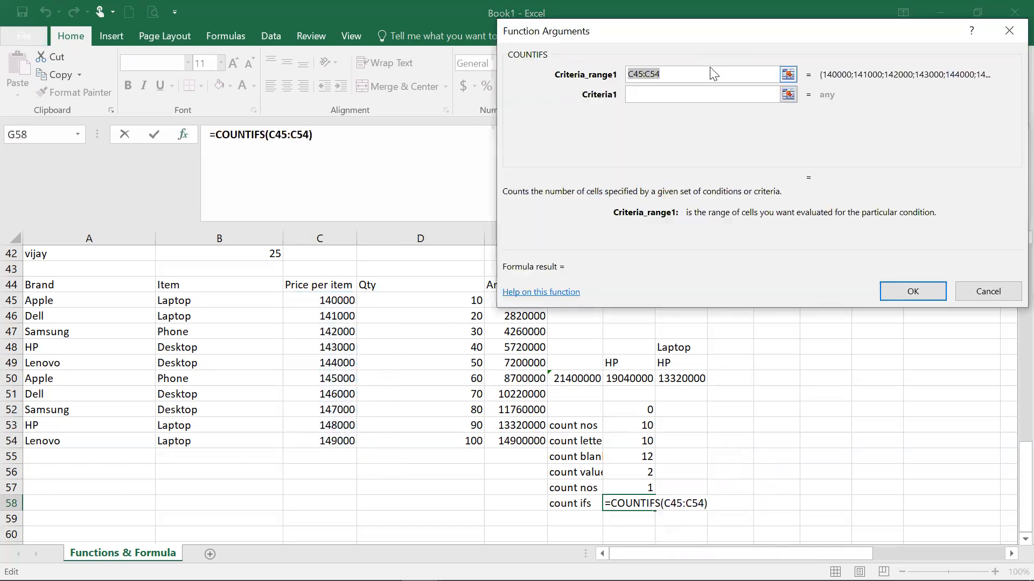
click(695, 96)
click(317, 300)
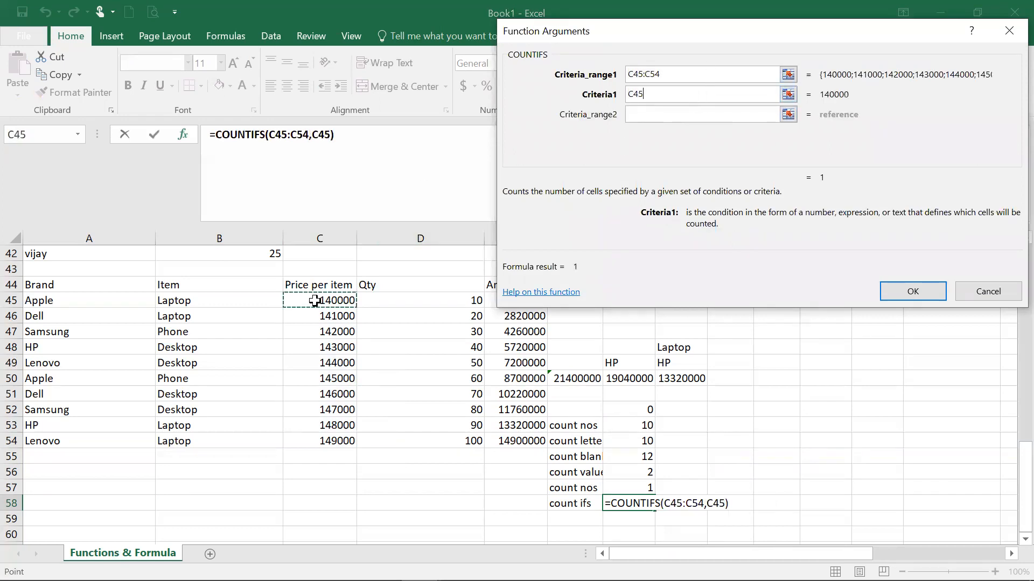
click(683, 115)
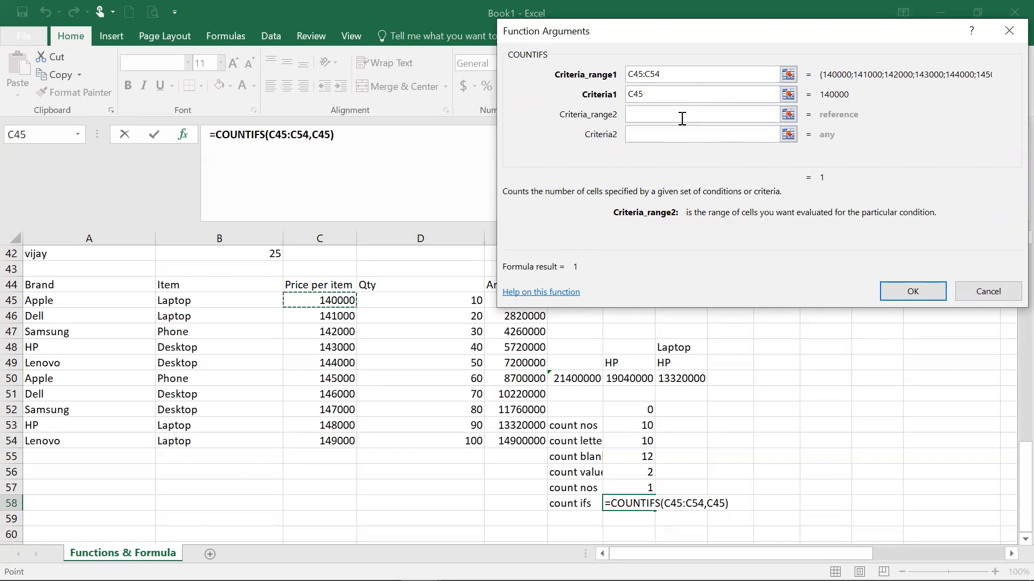
drag(199, 299, 224, 440)
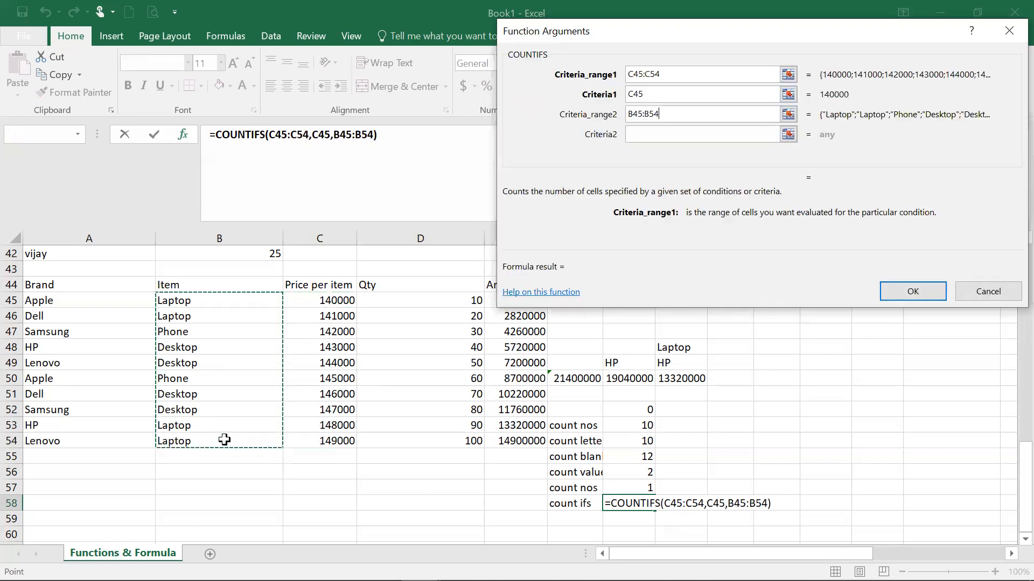
click(644, 131)
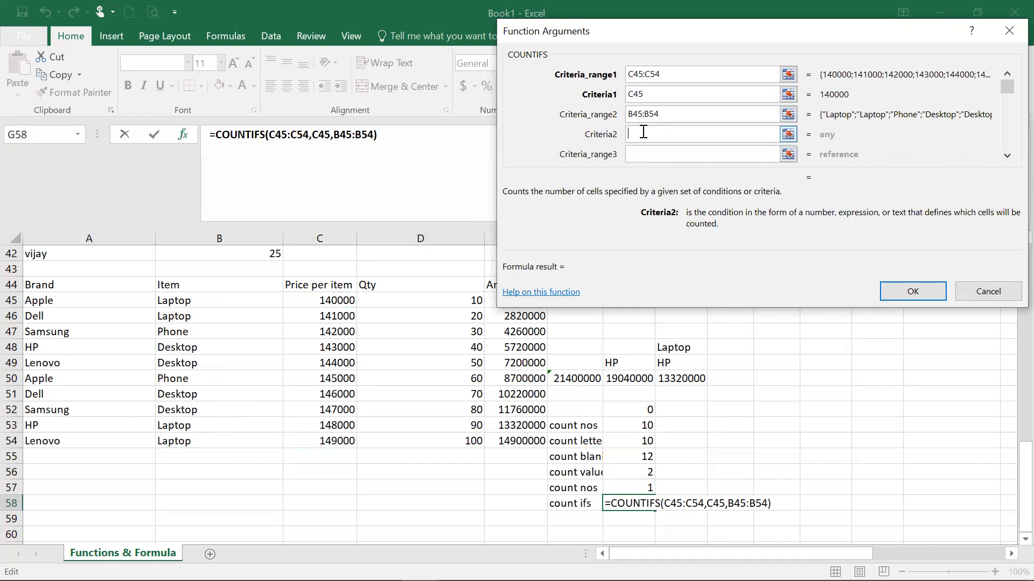
click(111, 300)
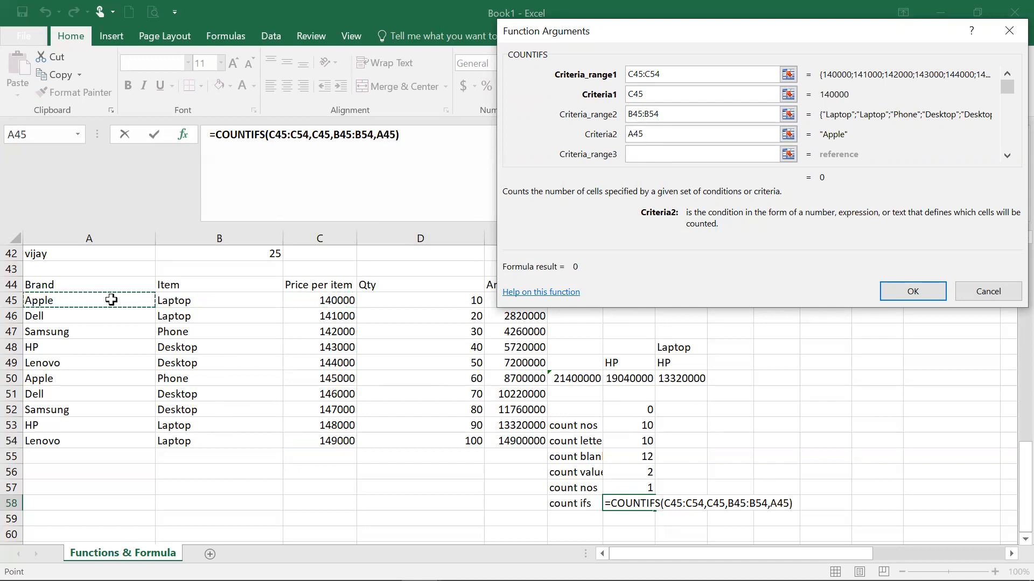
click(713, 155)
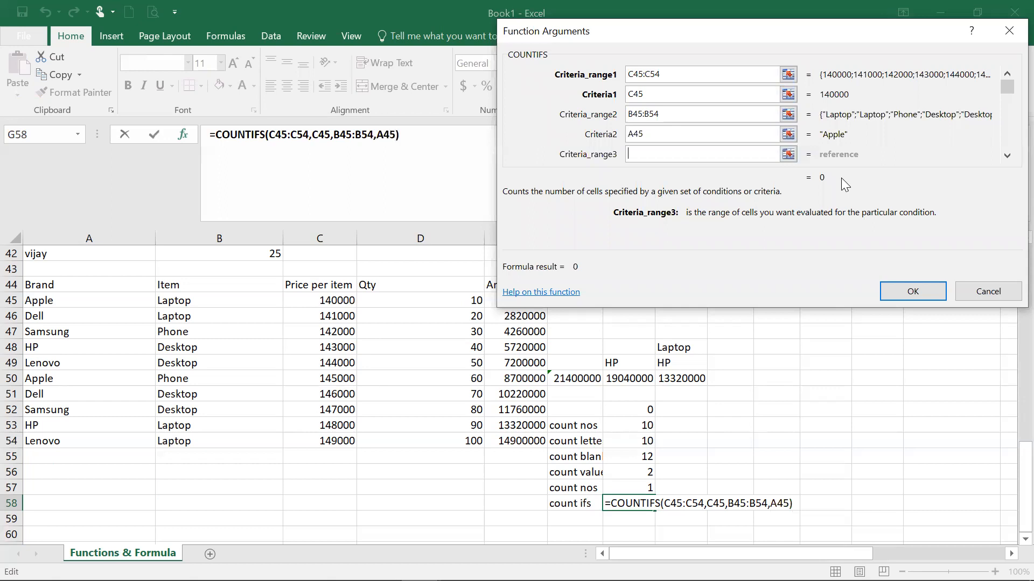
click(698, 133)
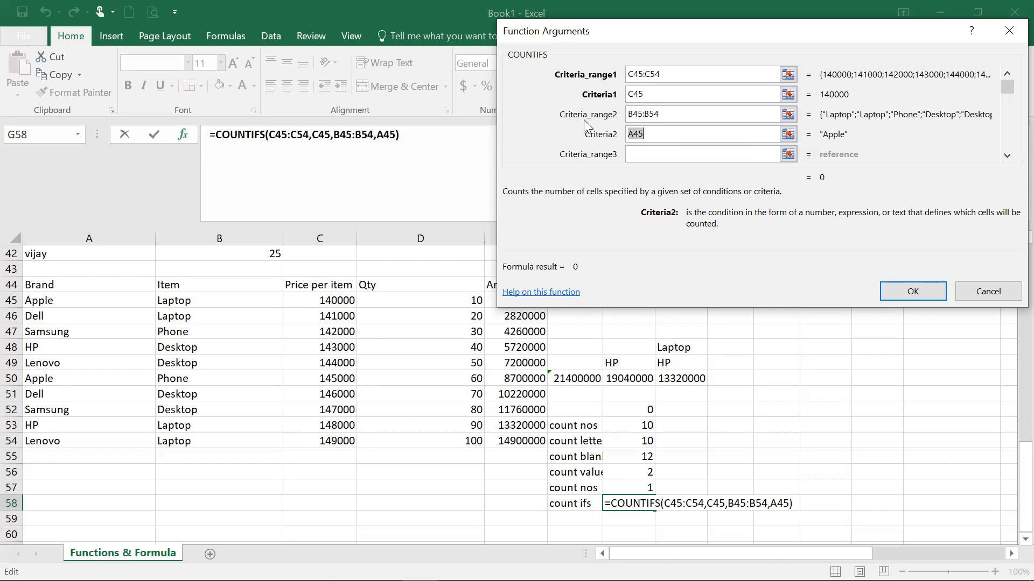
key(Escape)
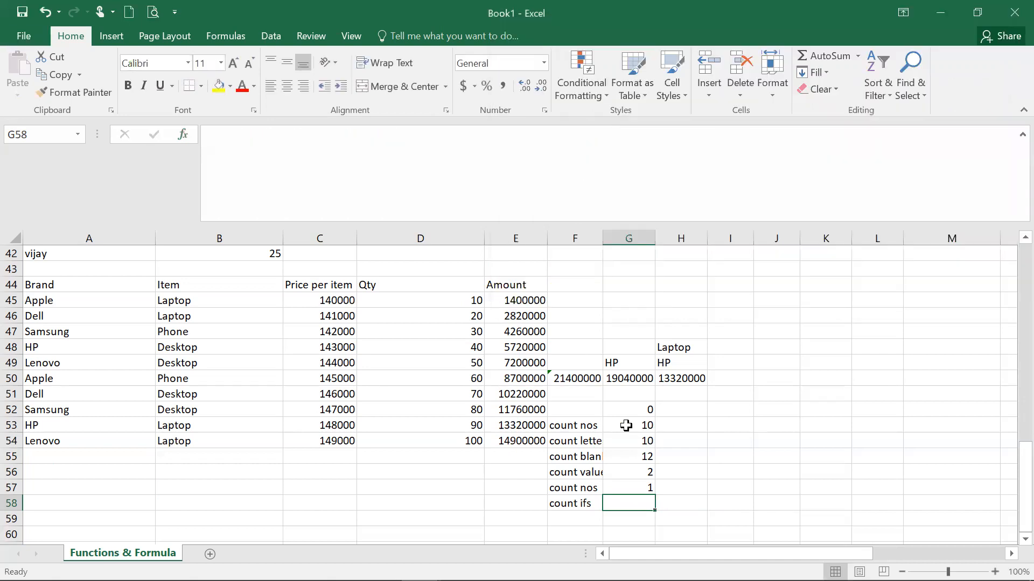
Step: Enter a COUNTIFS formula in G58 counting rows where A45:A54 matches the brand in A45 and B45:B54 matches the item in B45
text(=countifs)
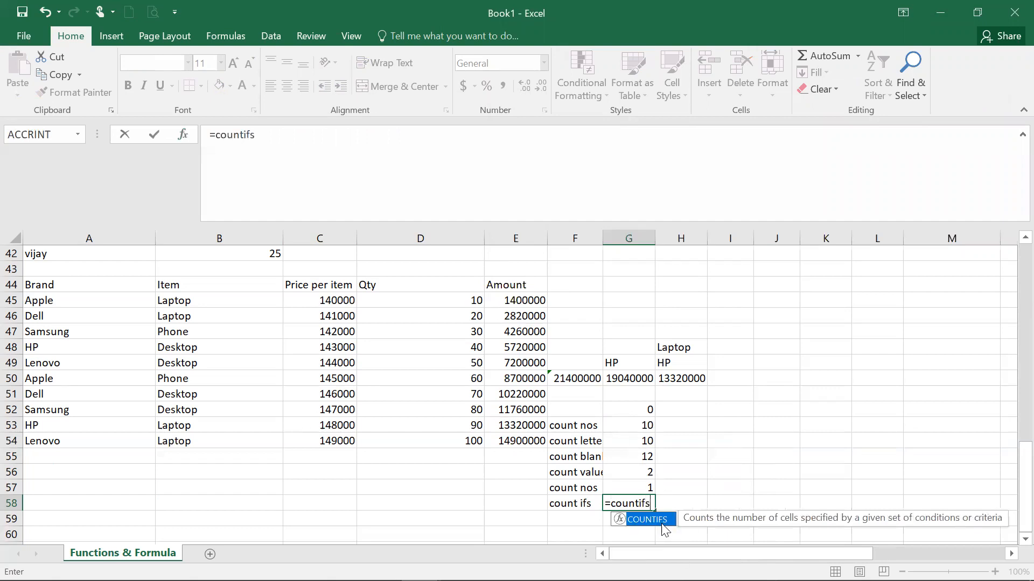
double_click(662, 522)
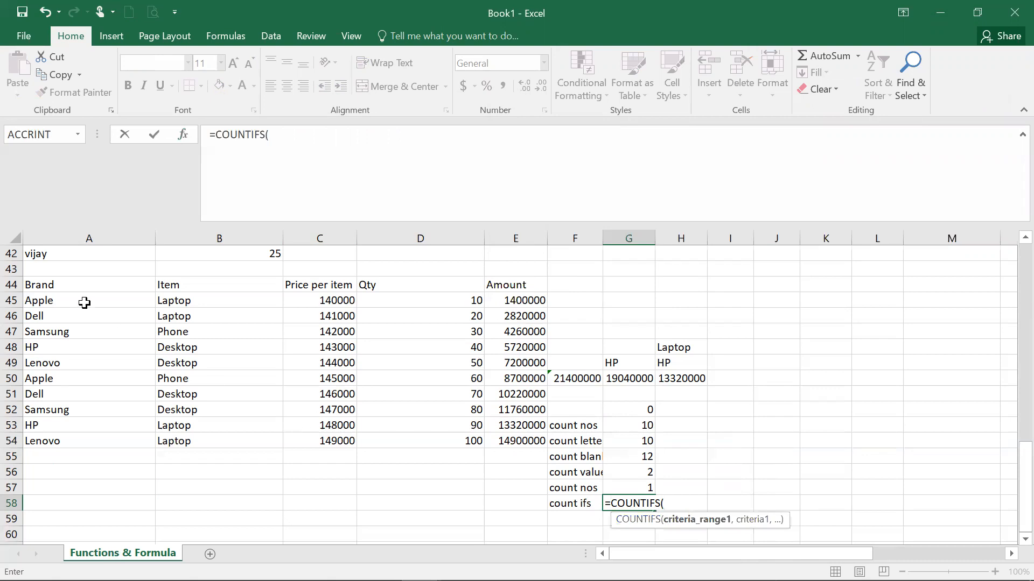
drag(85, 303, 96, 441)
text(,)
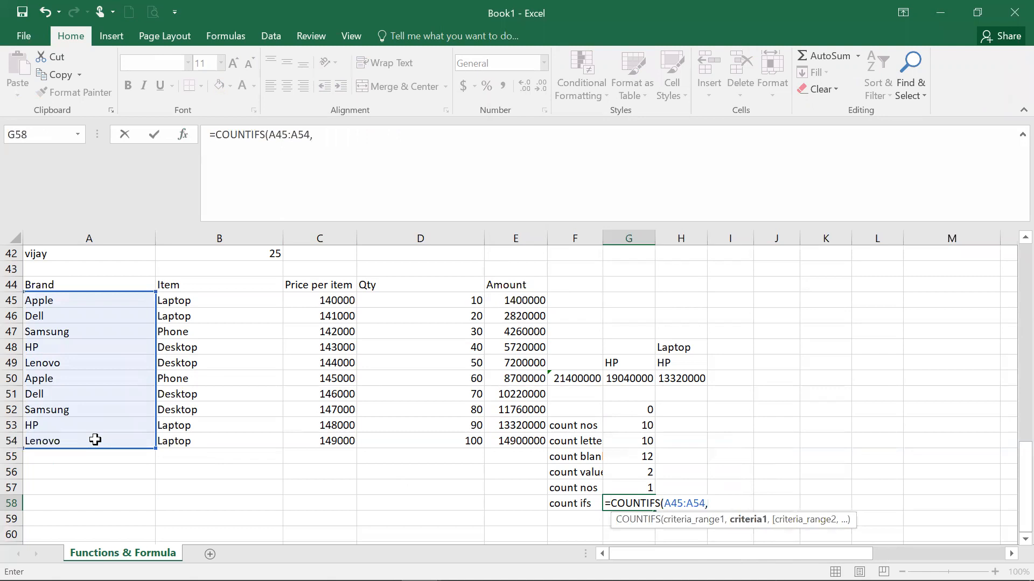
click(61, 296)
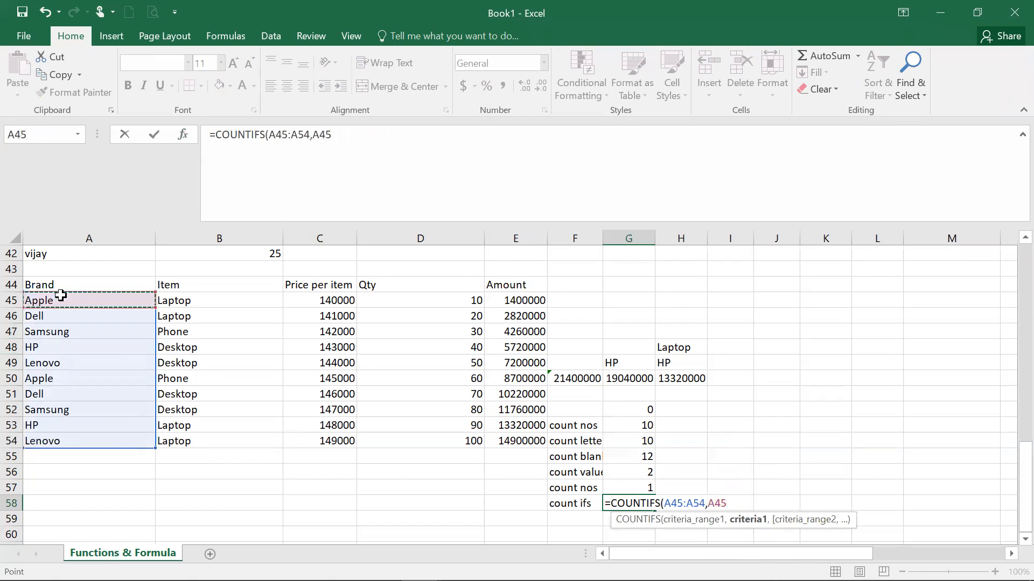
text(,)
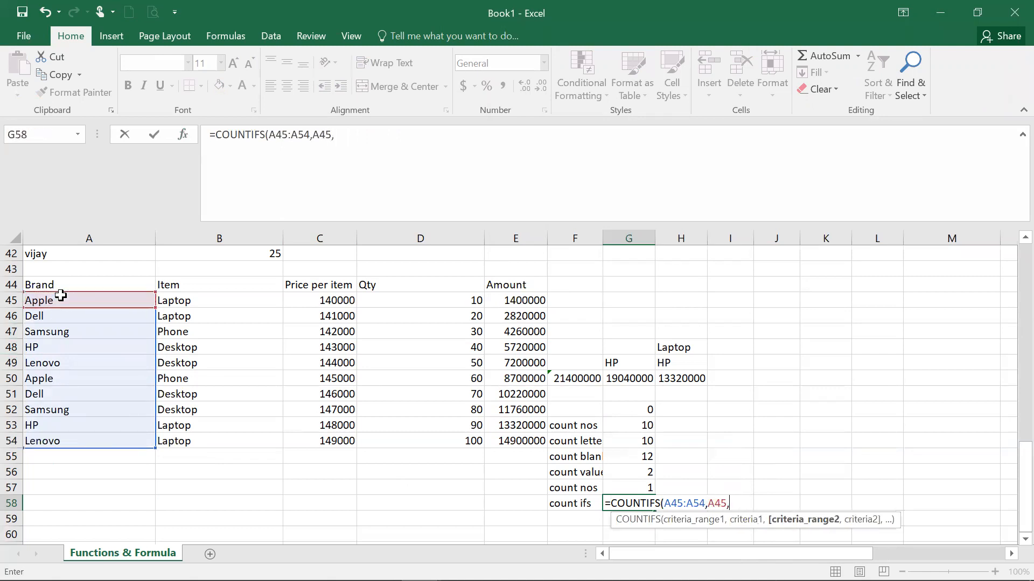
drag(164, 300, 198, 435)
text(,)
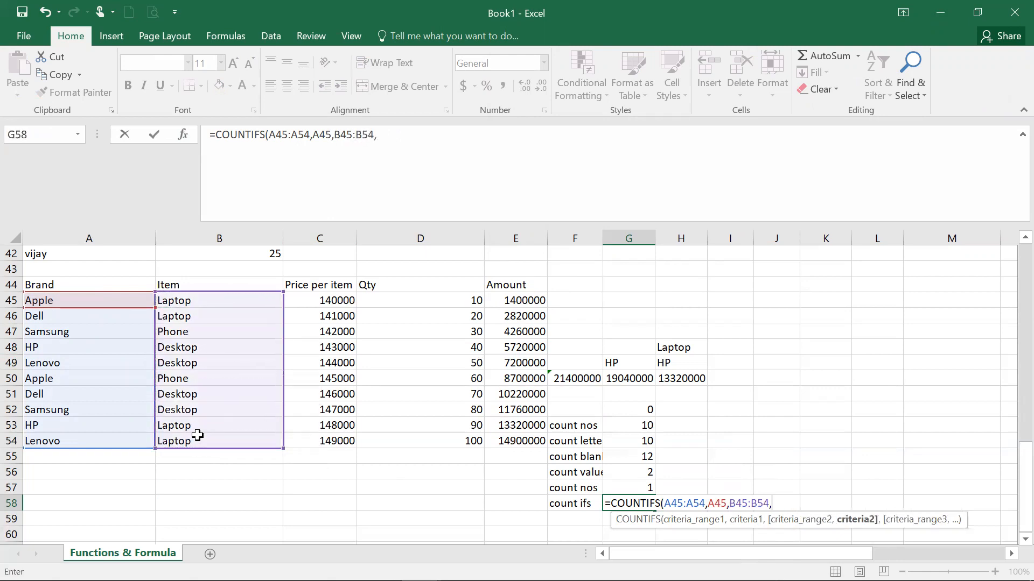
click(182, 301)
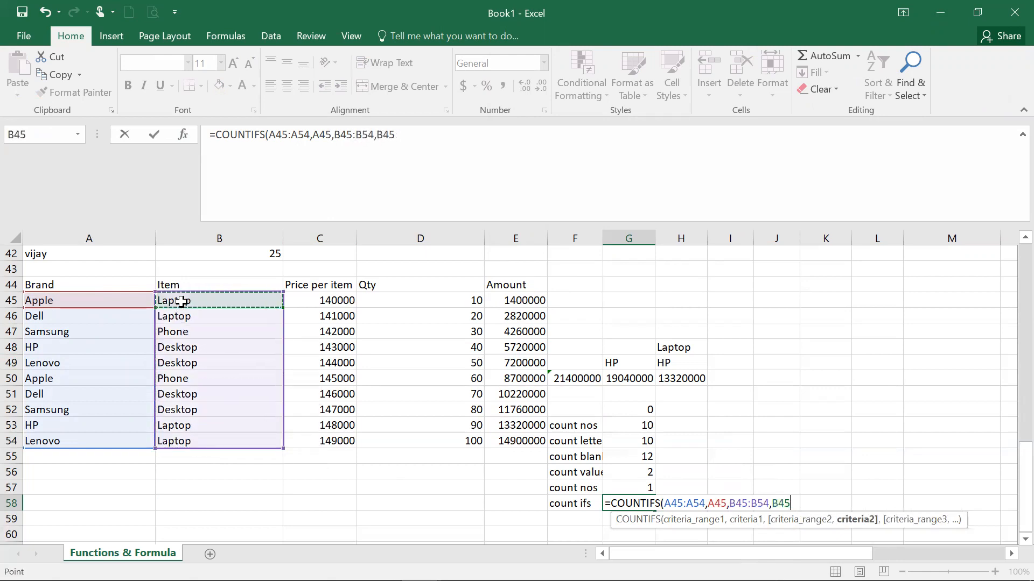
key(Return)
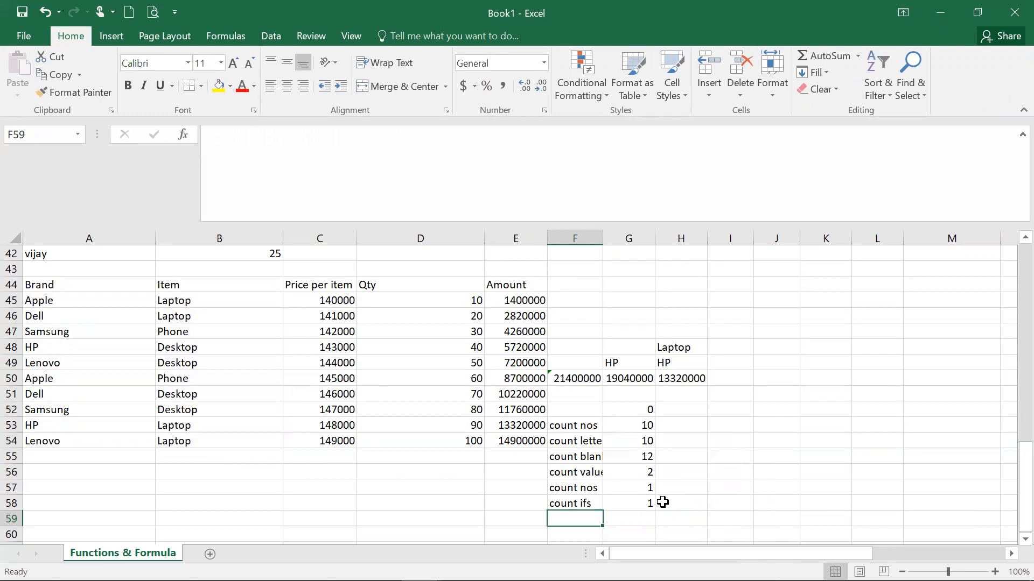
Step: Review the criteria ranges and criteria arguments of the COUNTIFS formula in G58
click(646, 502)
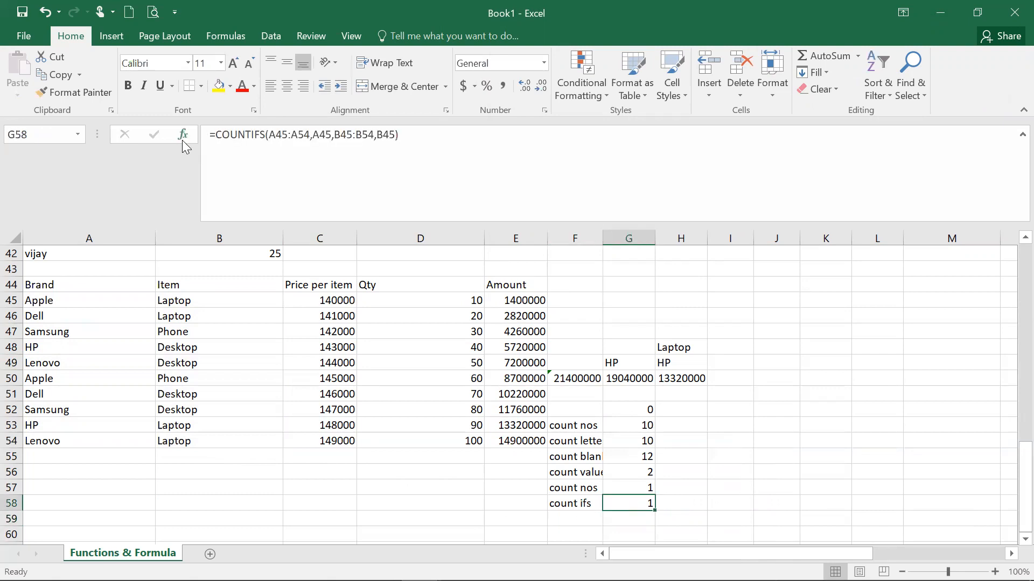
click(182, 139)
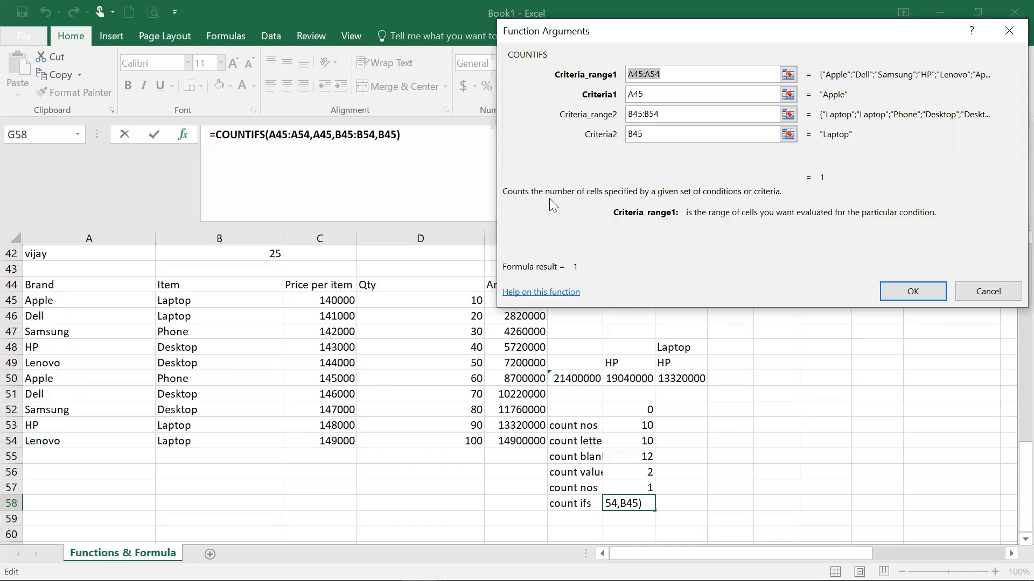
key(Return)
Step: Change the brand in A53 to Apple
click(75, 428)
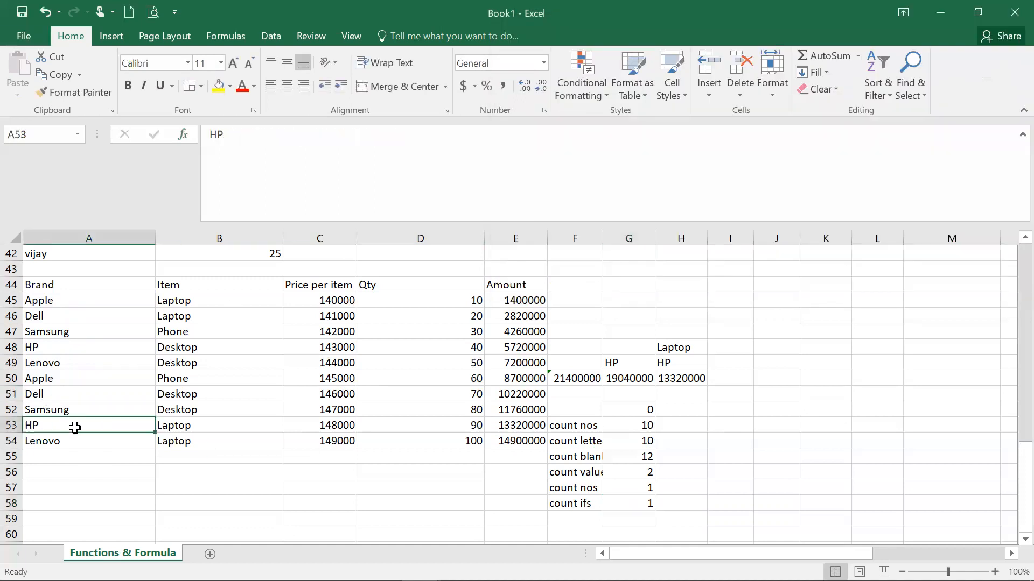
text(Apple)
key(Return)
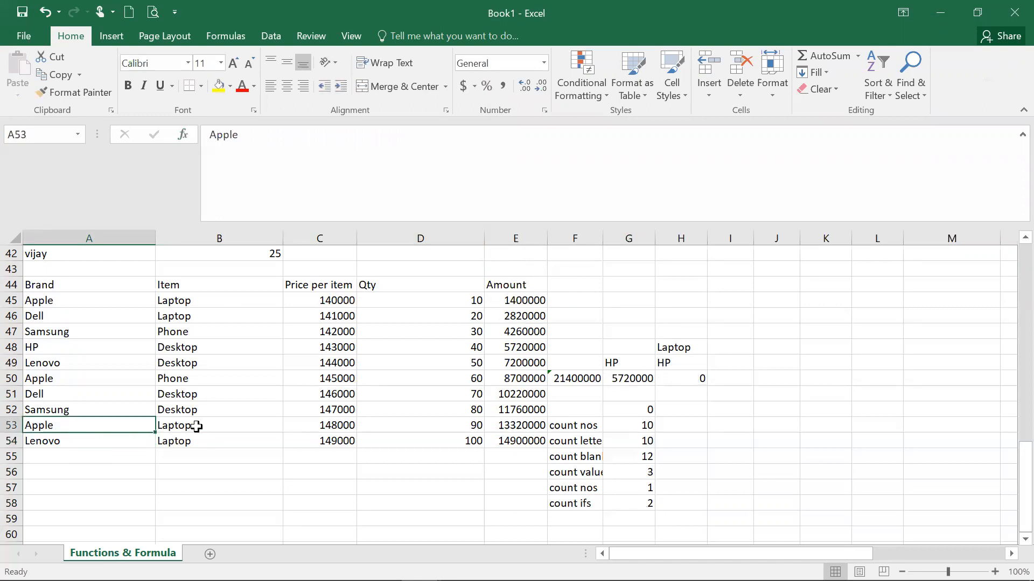
Step: Compare the COUNTIFS result in G58 with the brand and item cells in rows 45 and 53
click(624, 501)
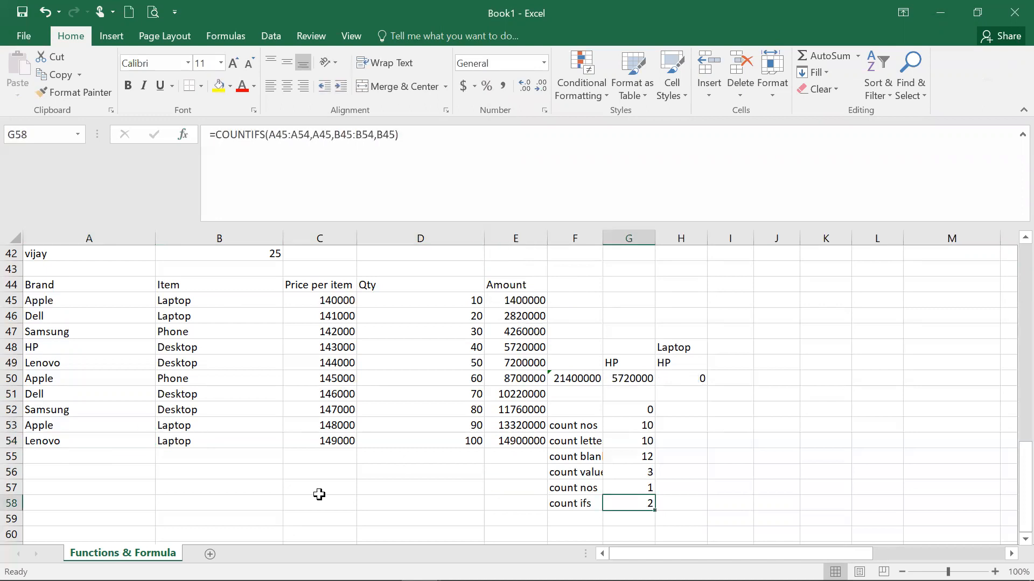
click(73, 428)
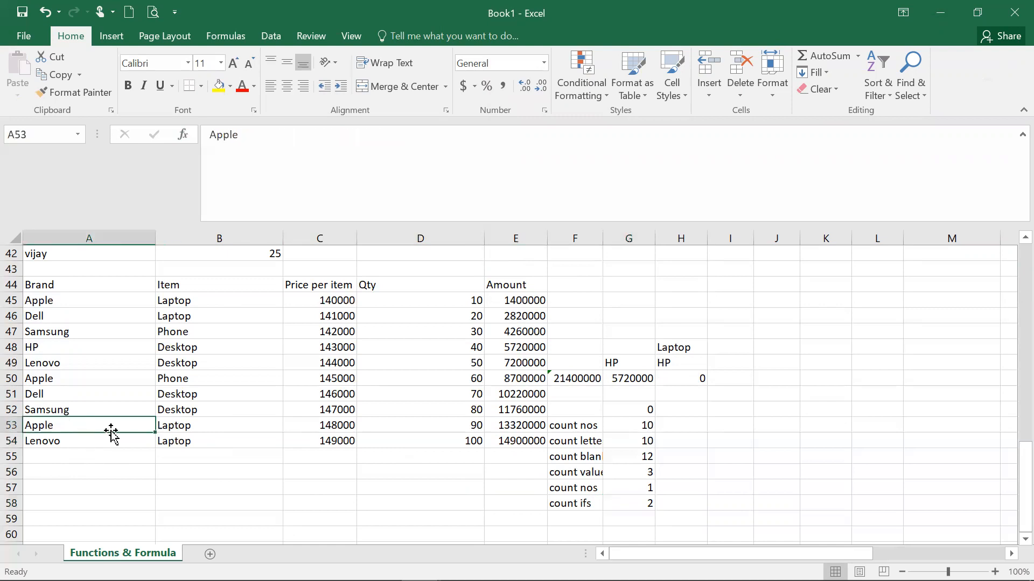
click(78, 300)
click(165, 295)
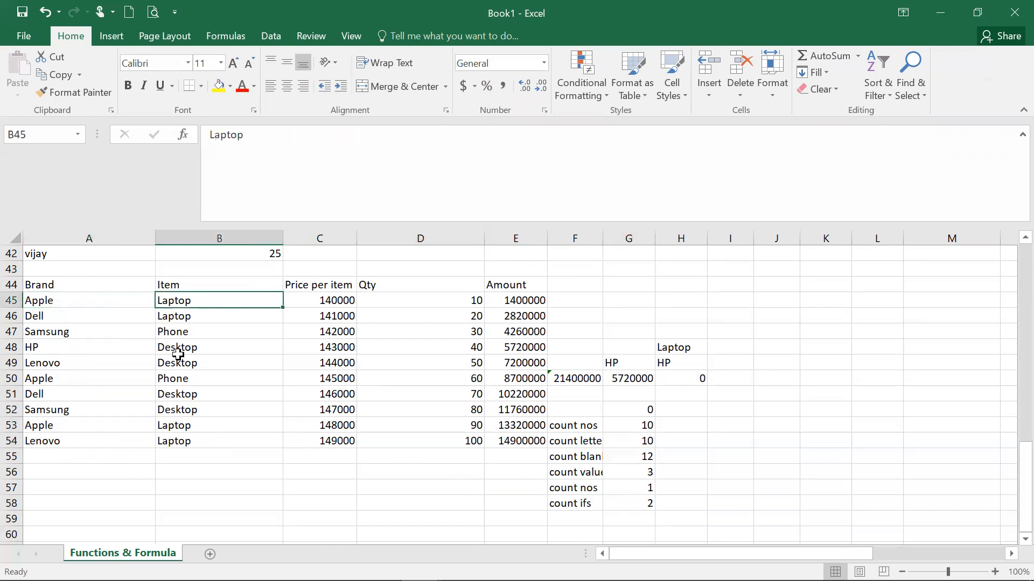
click(193, 427)
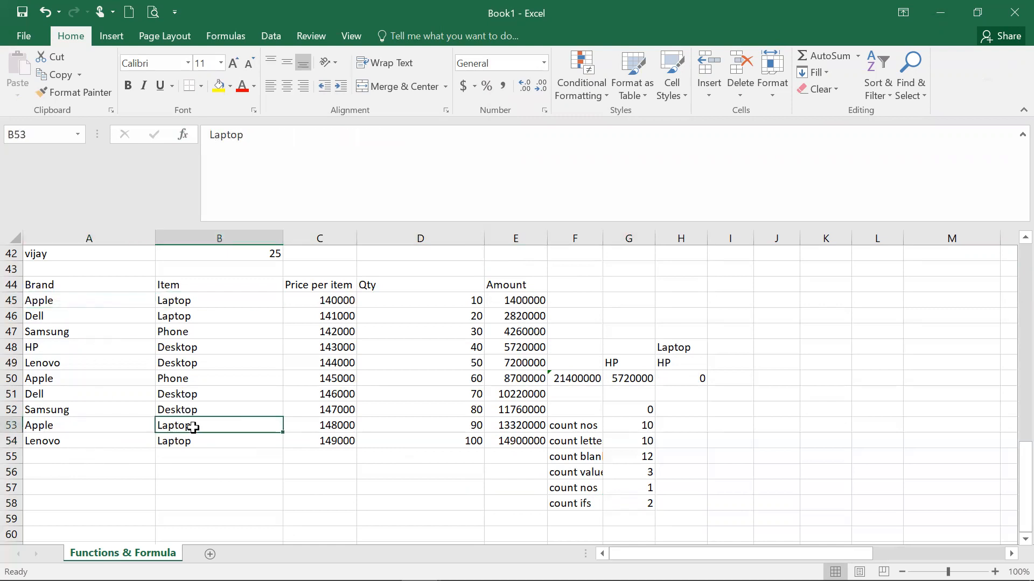
Step: Add a third condition to the COUNTIFS formula in G58, with criteria range C45:C54 and criterion C45
click(621, 504)
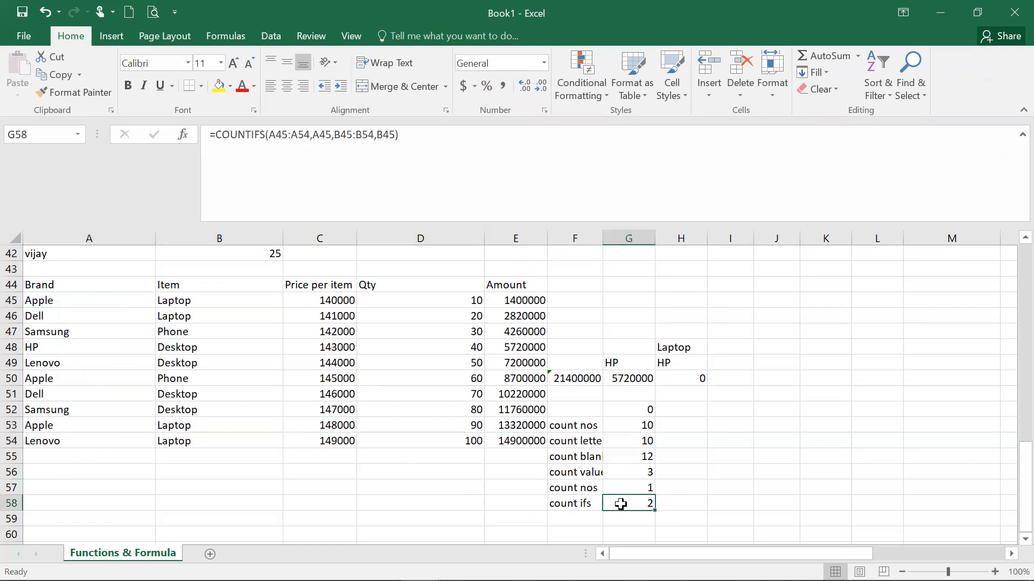
click(182, 137)
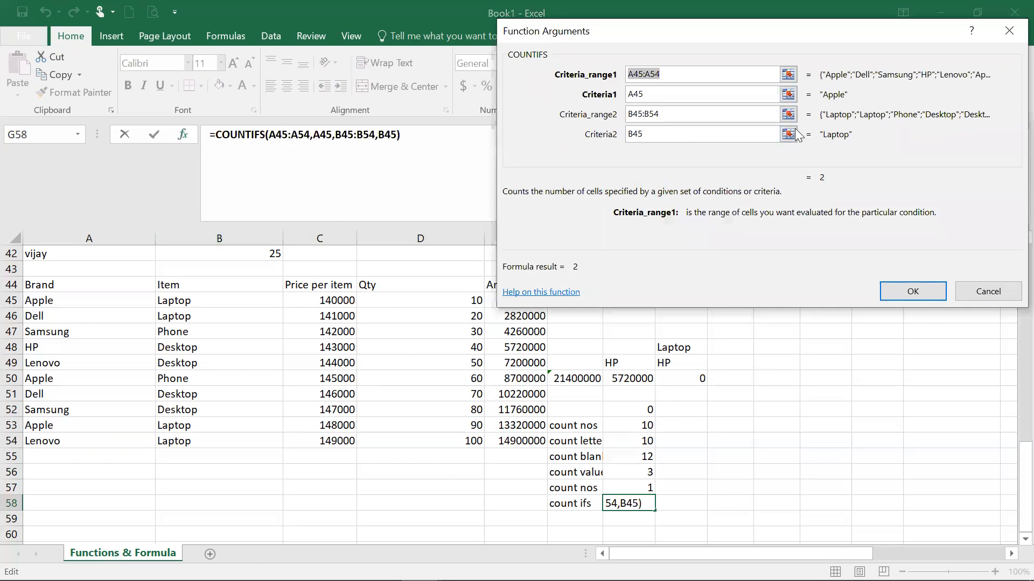
click(742, 135)
key(Tab)
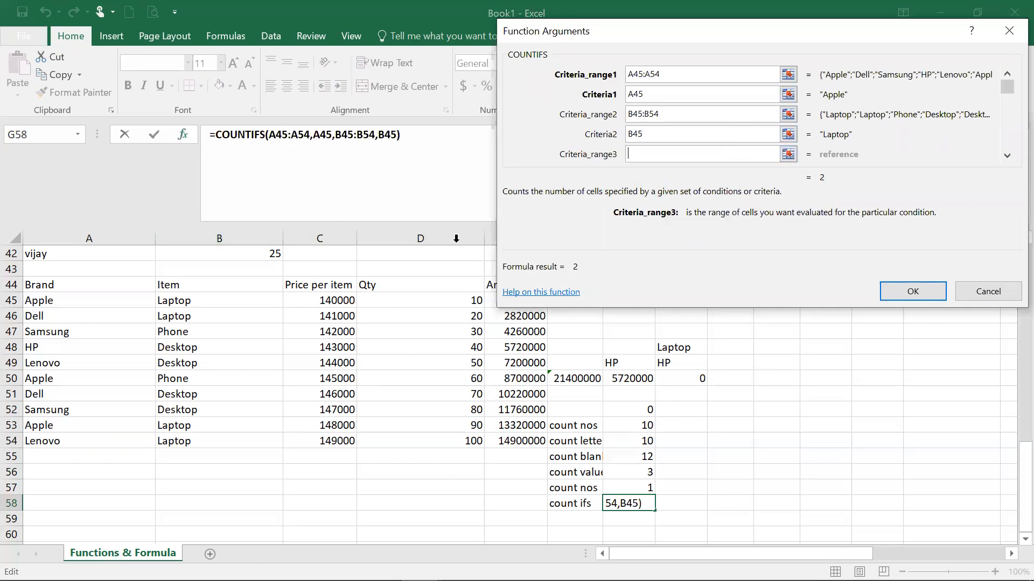
click(308, 292)
drag(308, 293, 343, 441)
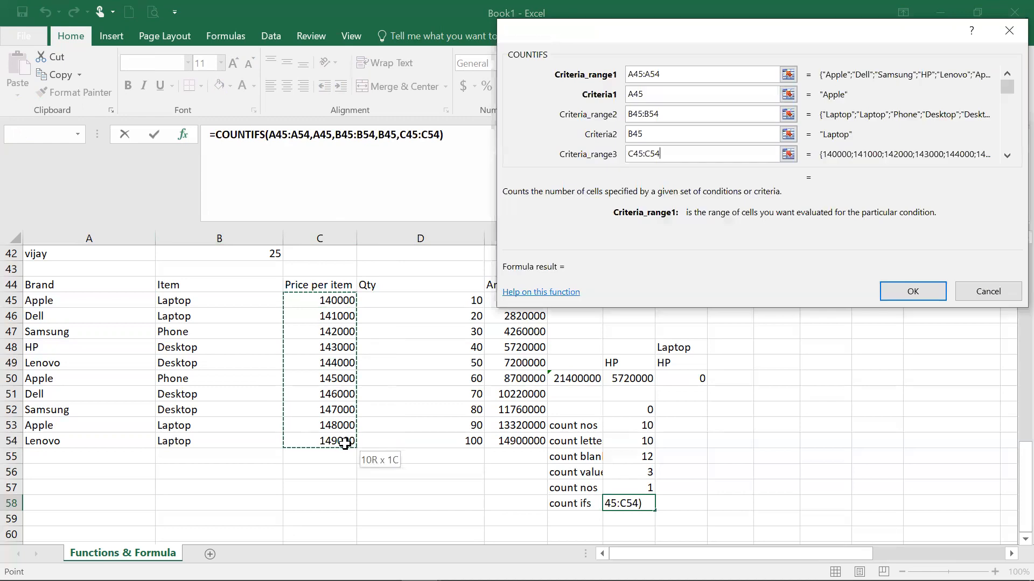
click(1007, 156)
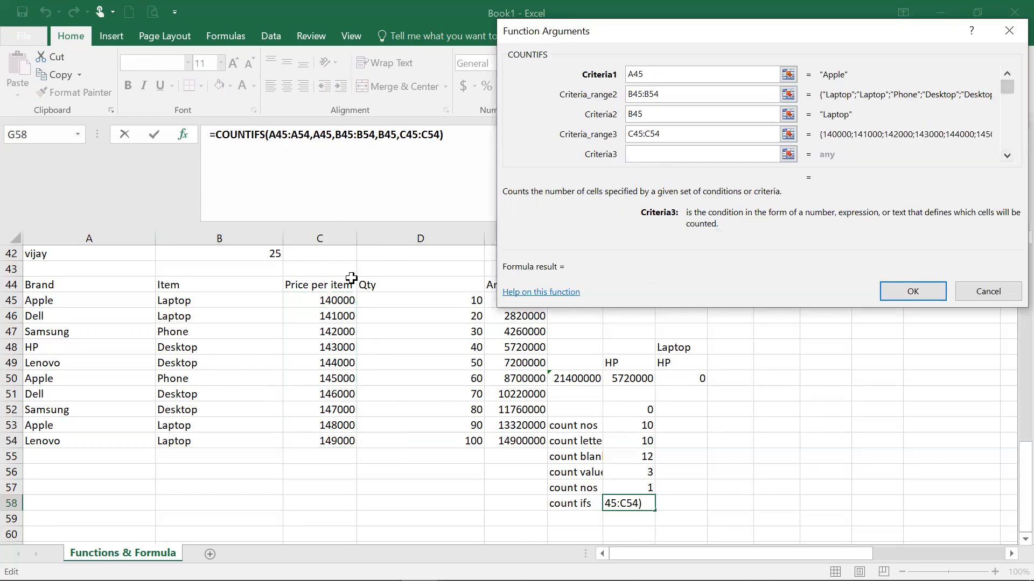
click(338, 298)
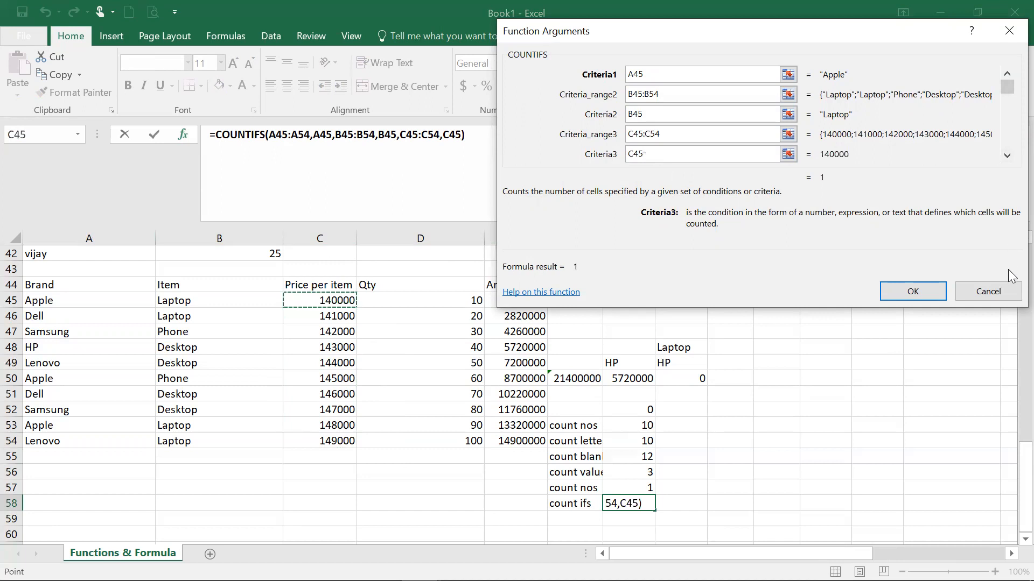
click(941, 291)
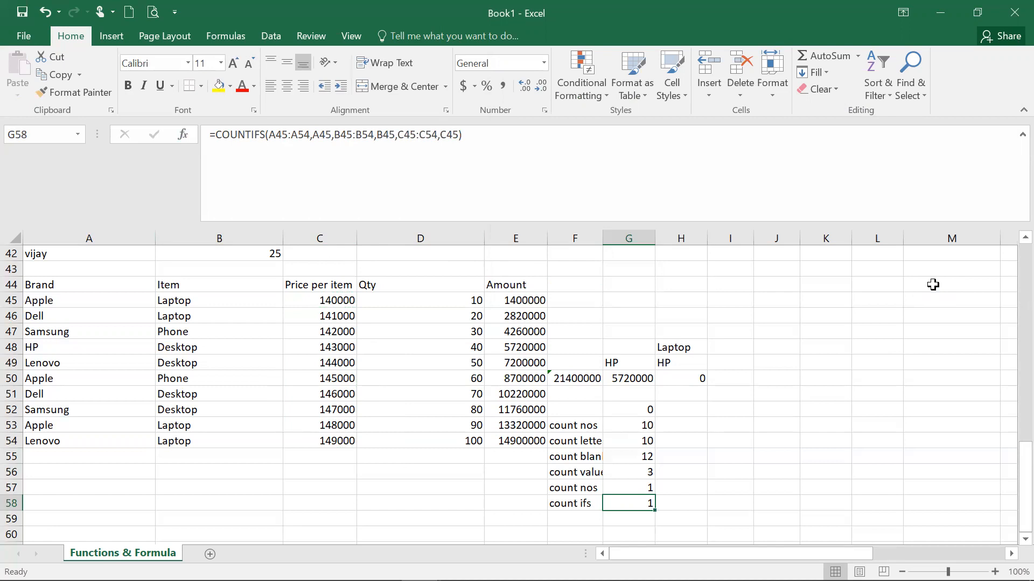
Step: Review all three range and criteria pairs of the COUNTIFS formula in G58
click(183, 137)
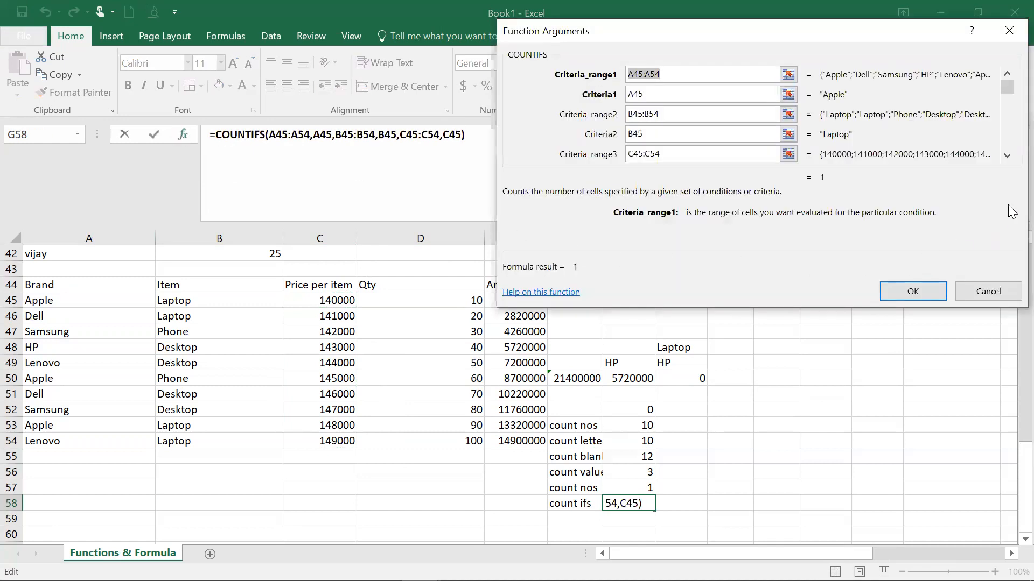
click(1007, 156)
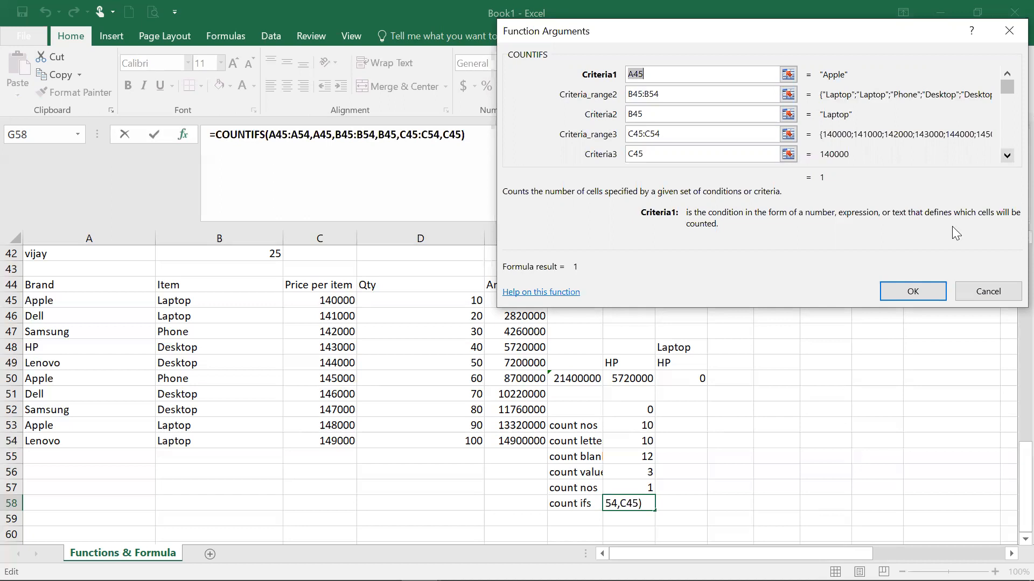
click(919, 289)
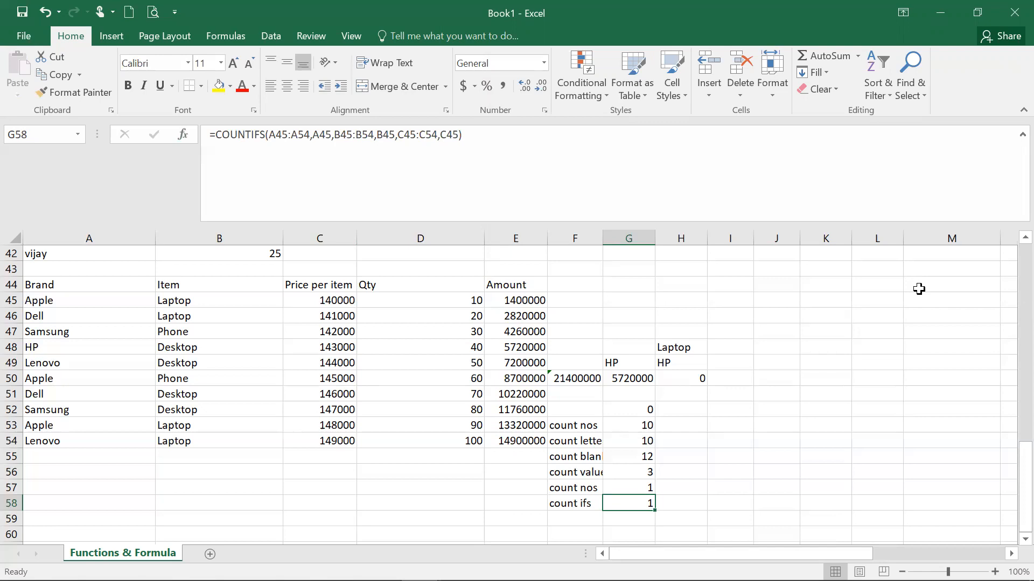
Step: Copy the Brand header and the first five brand names in A44:A49 to the cells starting at A57
key(Down)
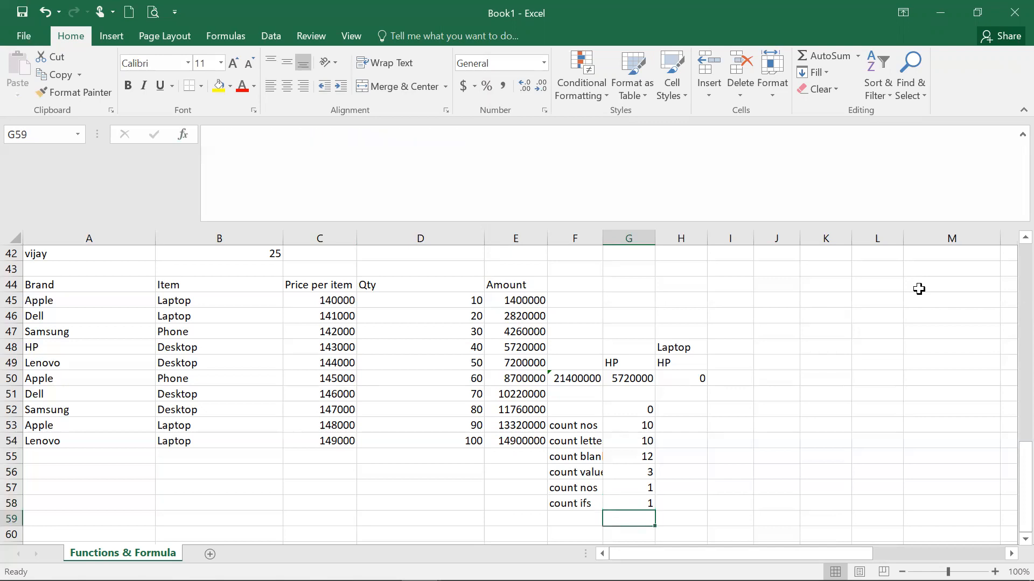
key(Left)
key(Left)
key(Left)
key(Left)
key(Left)
key(Left)
key(Up)
key(Up)
key(Up)
key(Up)
key(Up)
key(Up)
key(Up)
key(Up)
key(Up)
key(Up)
key(Up)
key(Up)
key(Up)
key(Up)
key(Up)
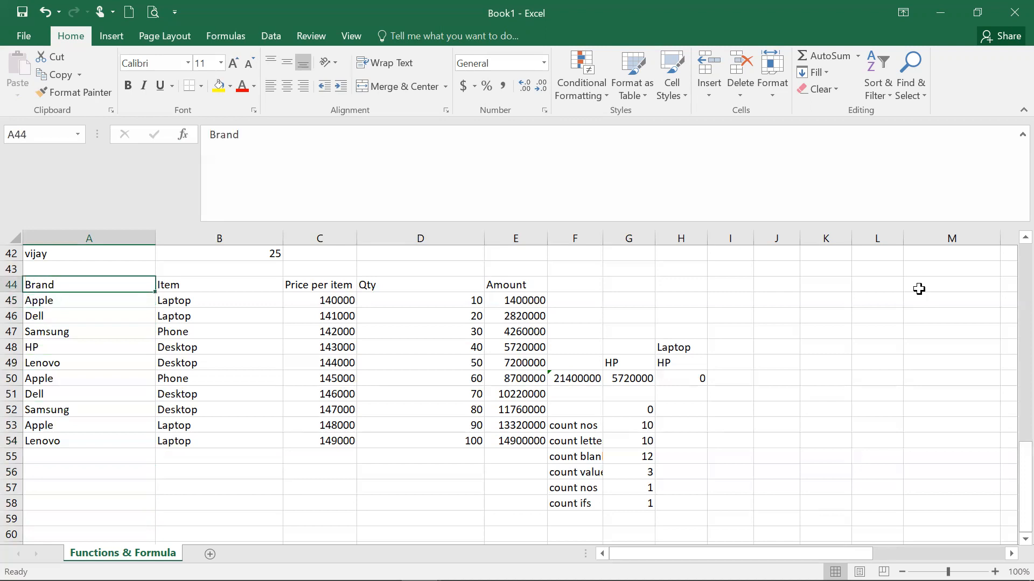
key(Down)
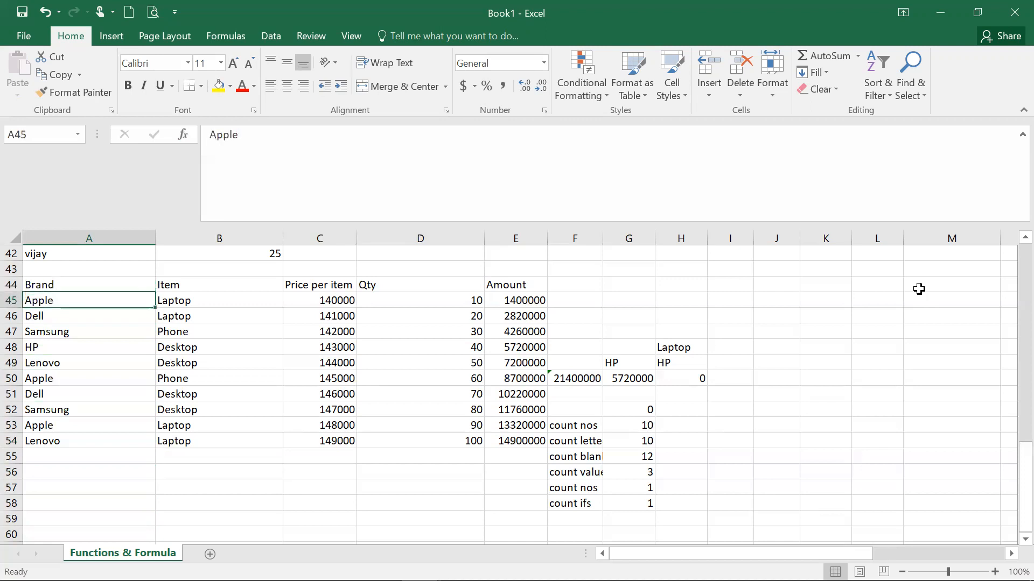
key(Up)
key(shift+Down)
key(shift+Down)
key(shift+Down)
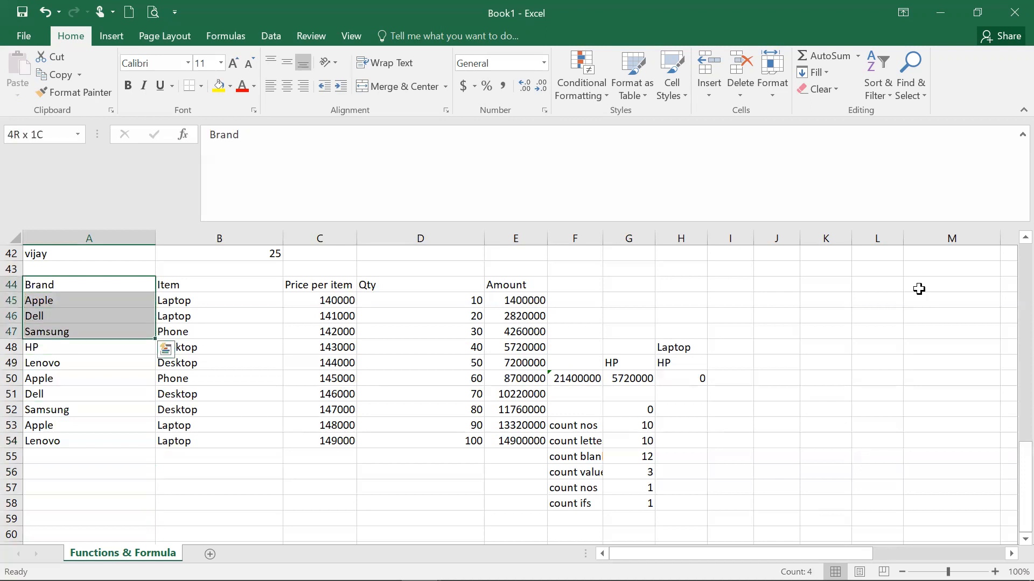
key(shift+Down)
key(shift+Down)
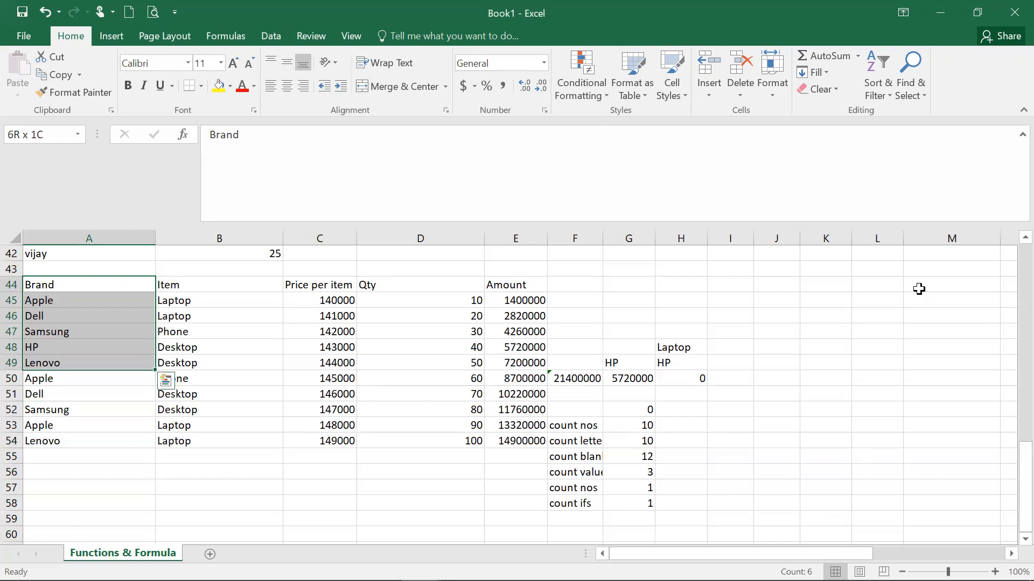
key(ctrl+c)
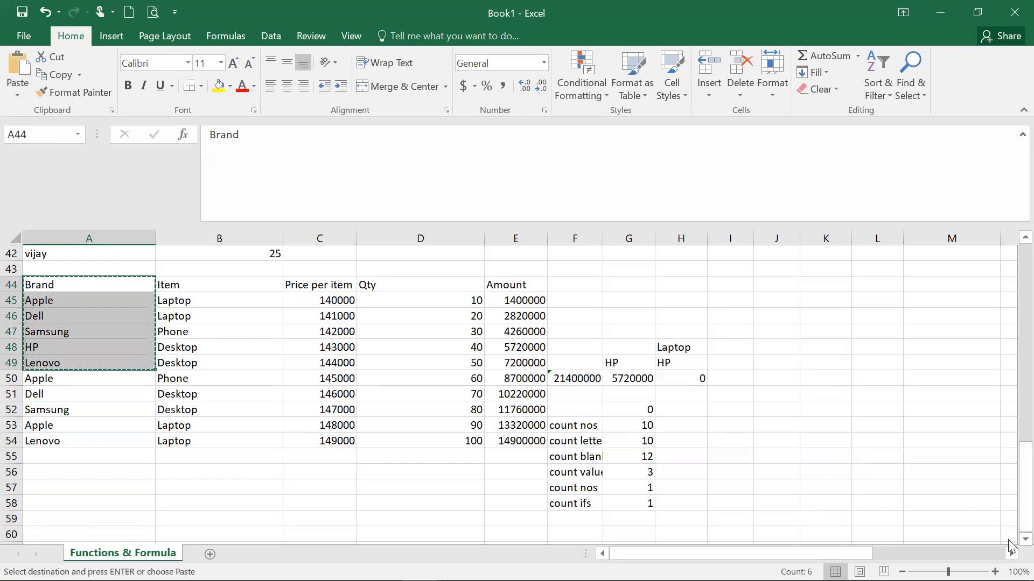
scroll(1011, 517, down, 1)
click(129, 457)
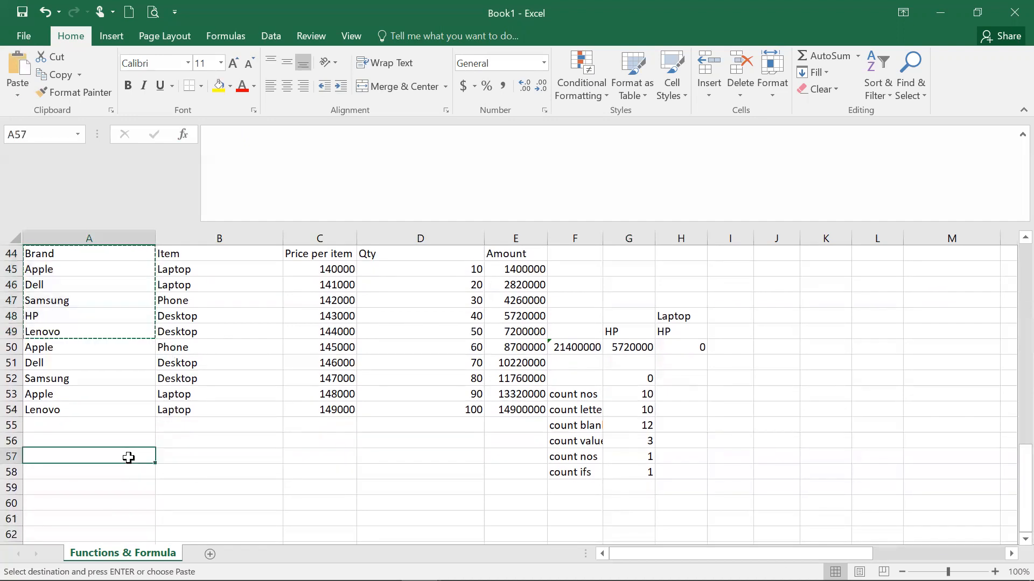
key(ctrl+v)
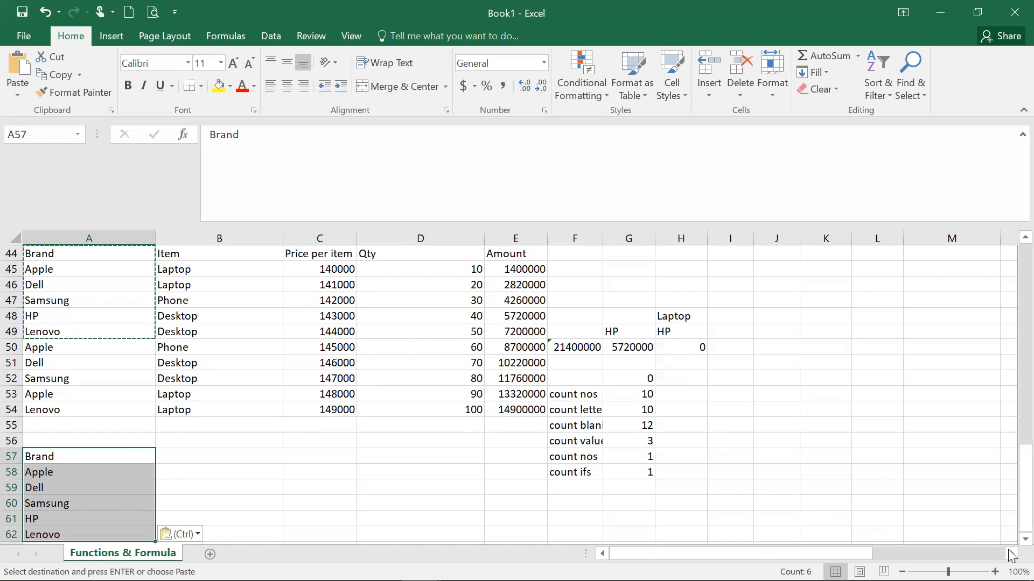
scroll(1009, 541, down, 1)
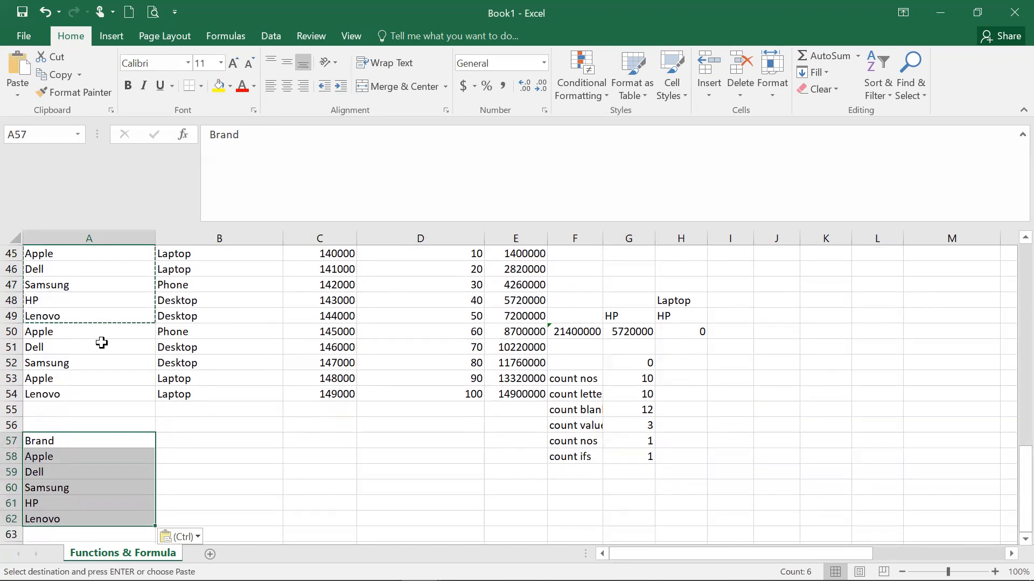
Step: Review the item names in B45:B54 as the source for the second list
key(Escape)
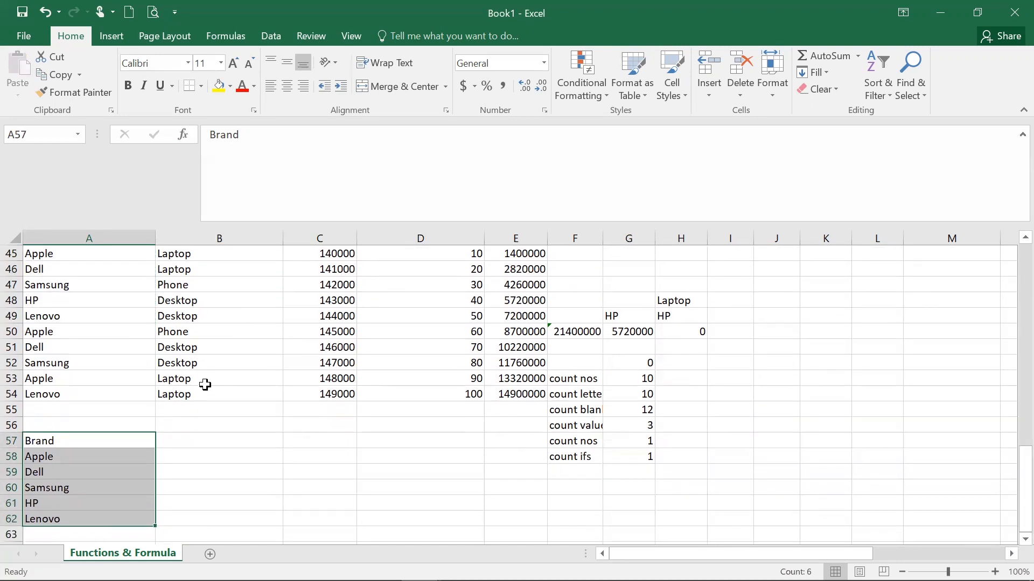
drag(205, 396, 213, 300)
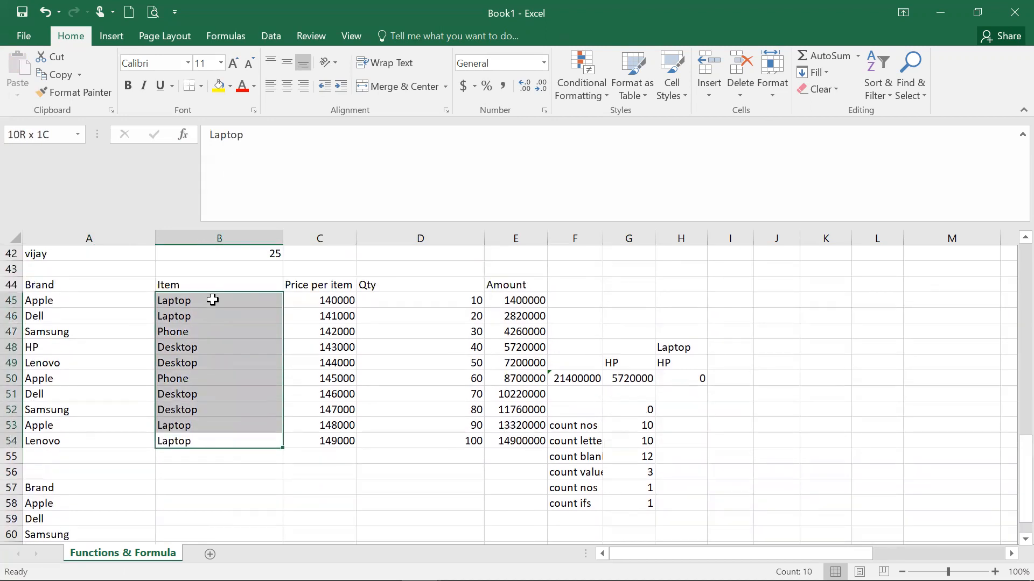
drag(213, 300, 212, 300)
drag(1023, 447, 1010, 492)
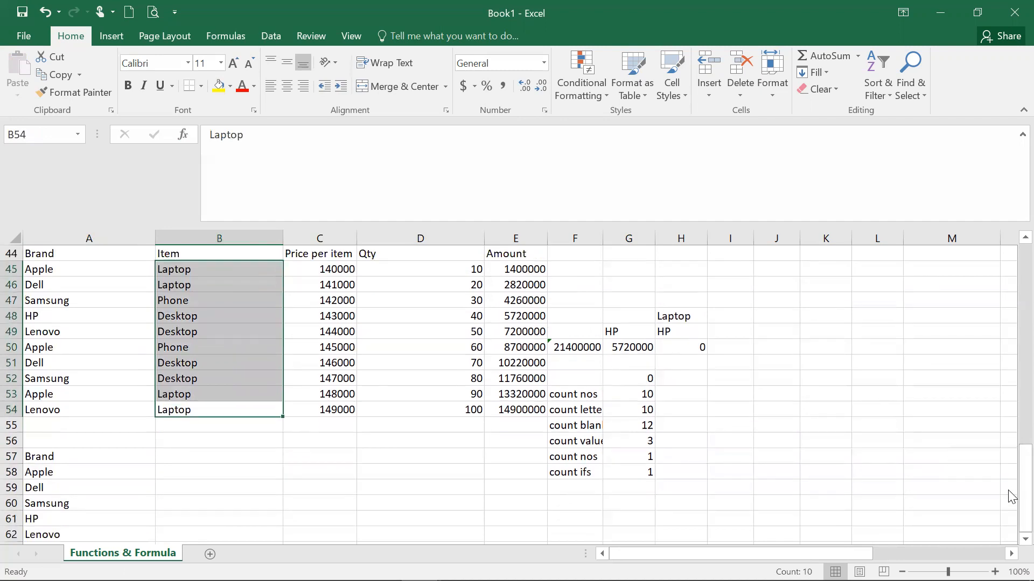
click(233, 458)
text(=uni)
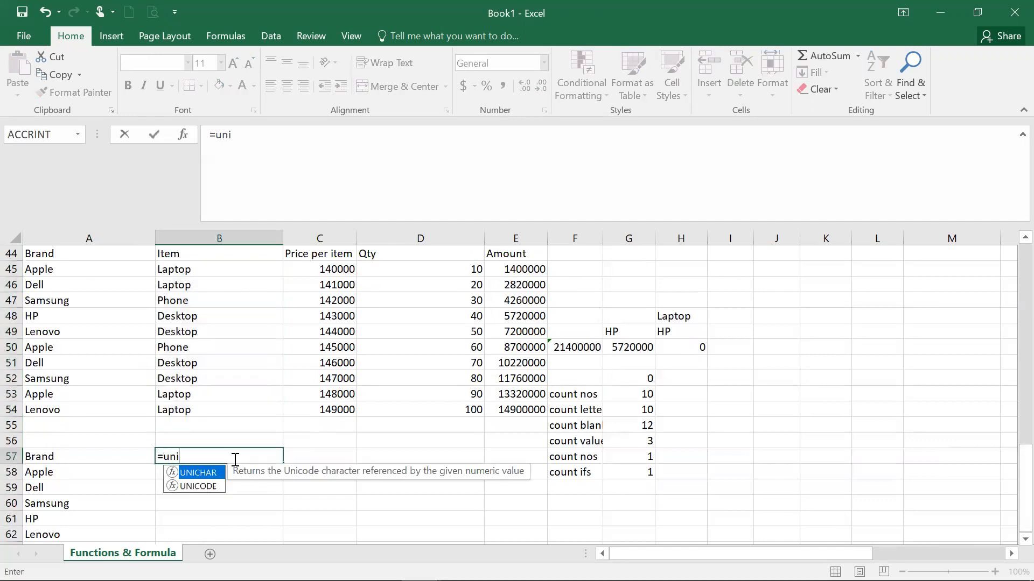
text(que)
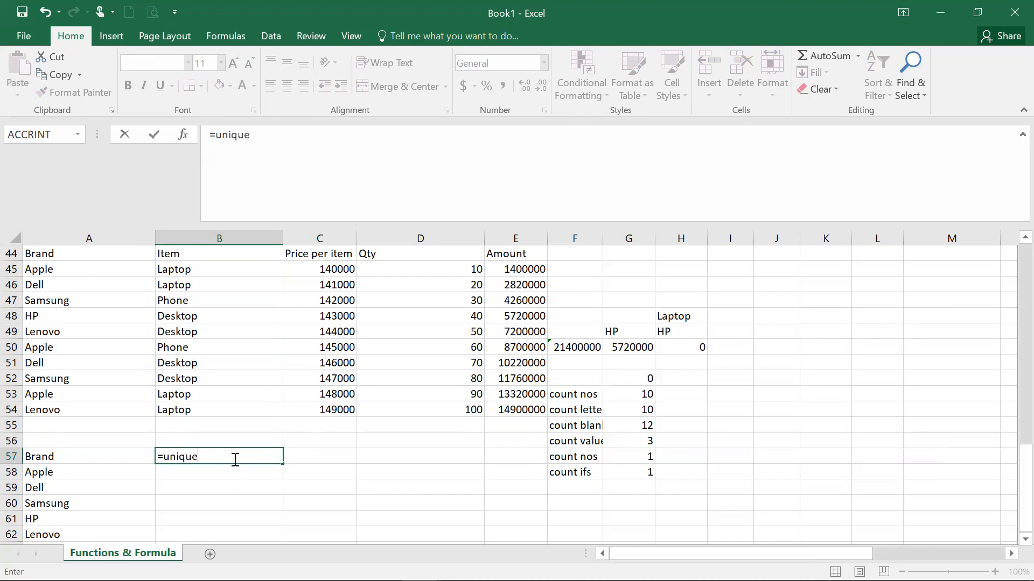
text(()
key(BackSpace)
key(BackSpace)
key(BackSpace)
key(BackSpace)
key(BackSpace)
key(BackSpace)
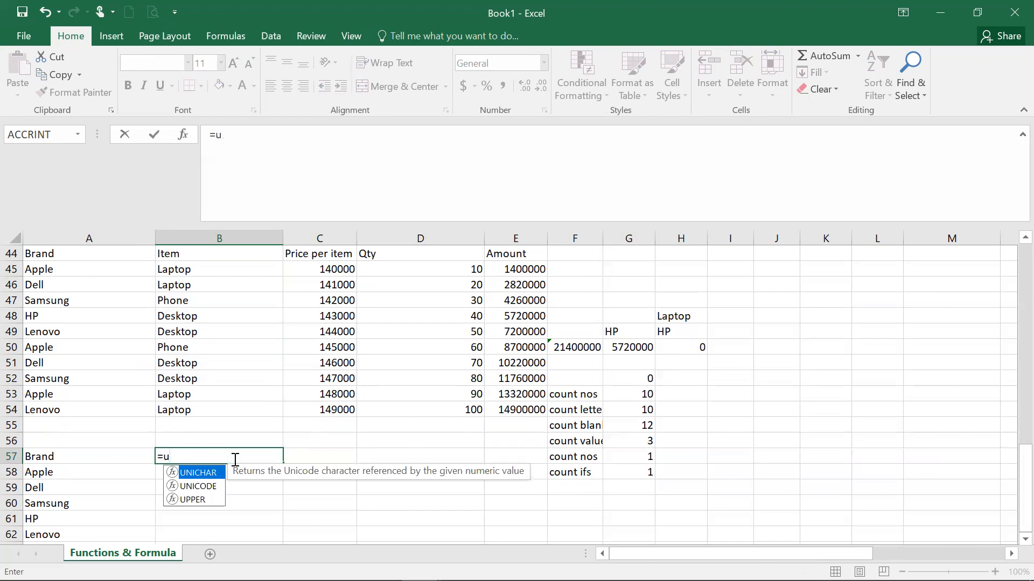
key(BackSpace)
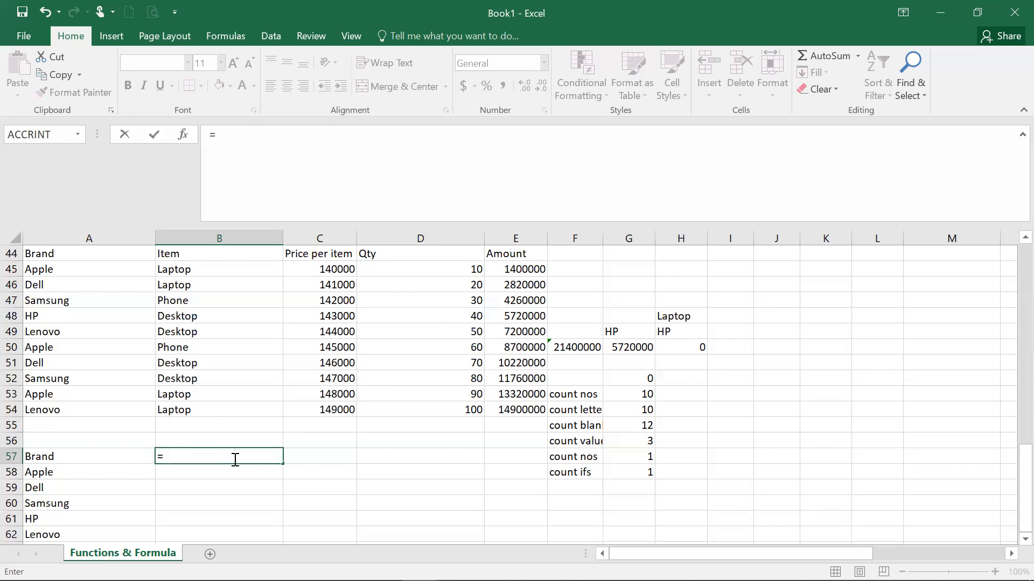
Step: Try to extract the distinct items from B45:B54 with a UNIQUE formula in B57, and clear the cell
text(un)
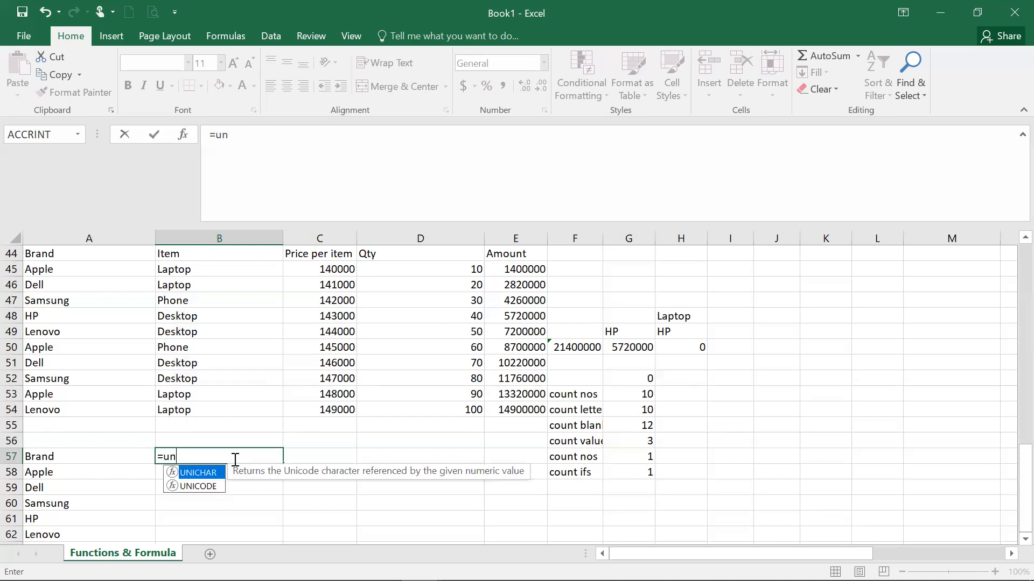
text(iques)
key(BackSpace)
text(()
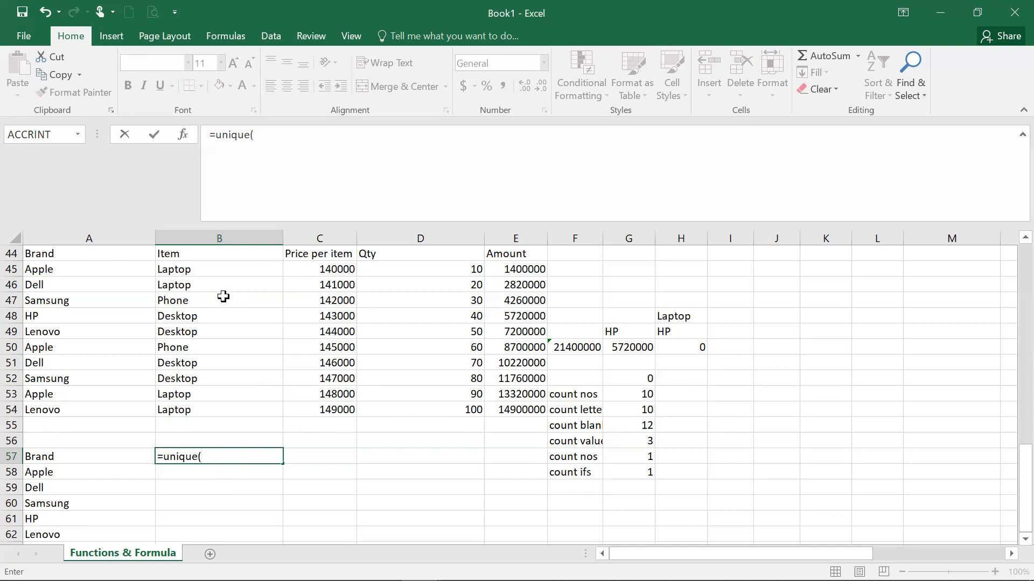
drag(206, 268, 238, 407)
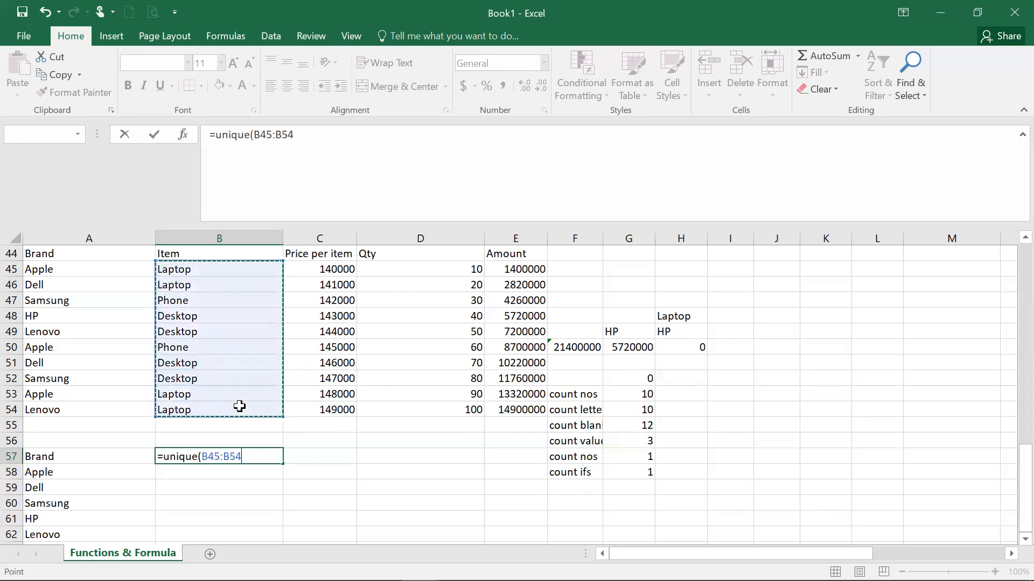
key(Return)
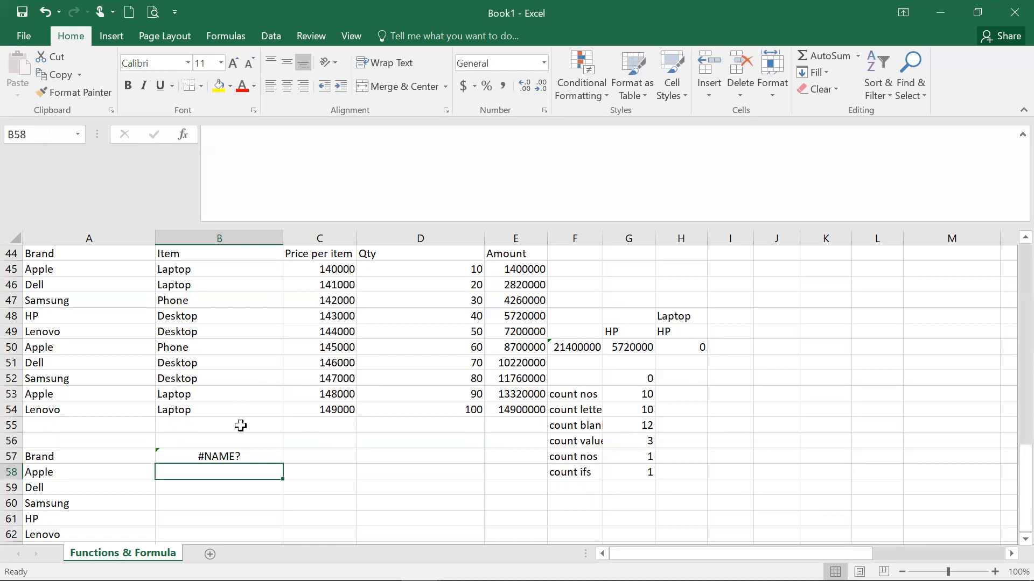
key(Up)
key(BackSpace)
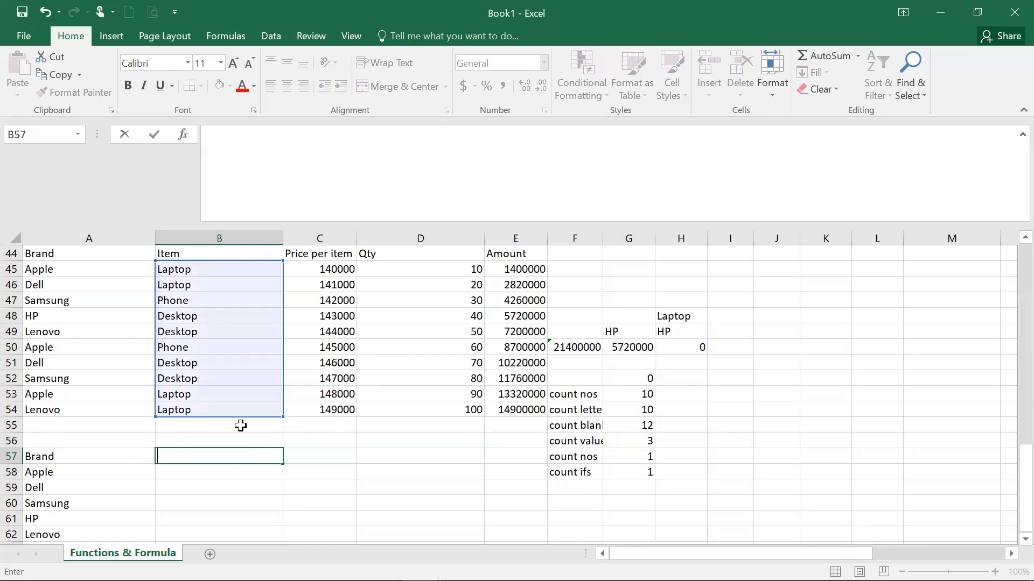
click(240, 454)
key(Escape)
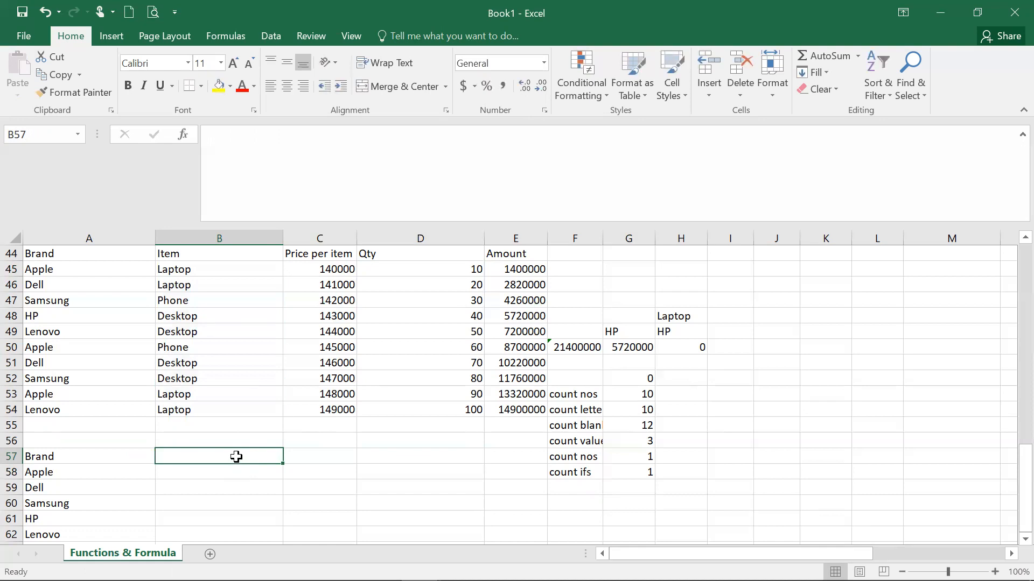
Step: Look through the Text, Lookup & Reference and Logical function lists for a function that returns unique values
click(223, 279)
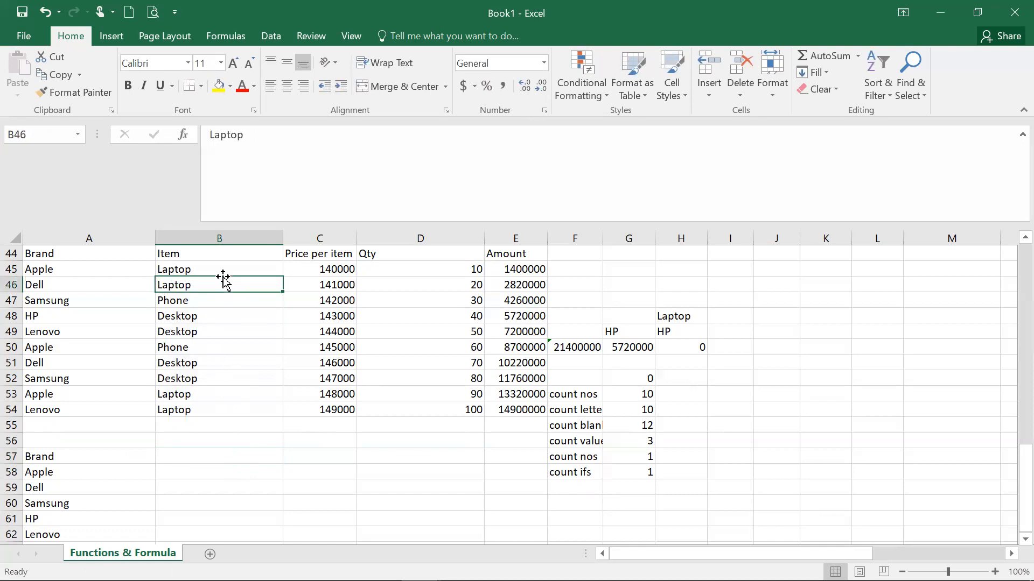
click(218, 38)
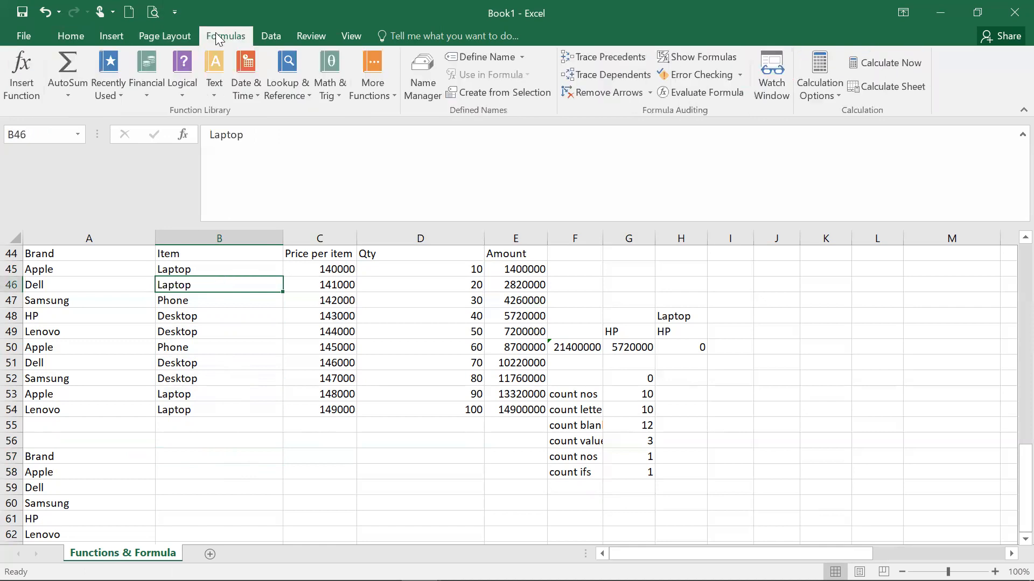
click(221, 86)
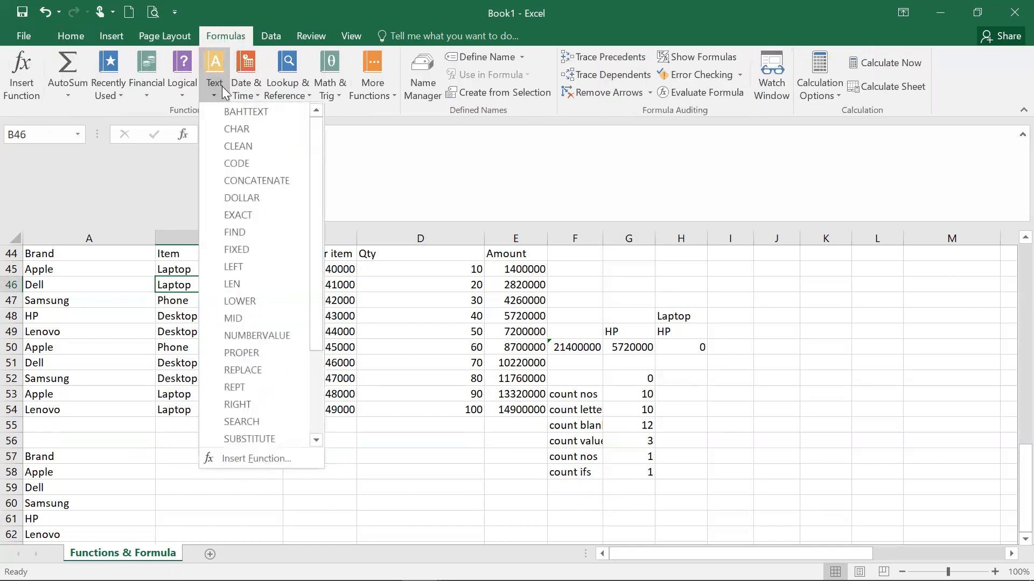
drag(313, 151, 315, 238)
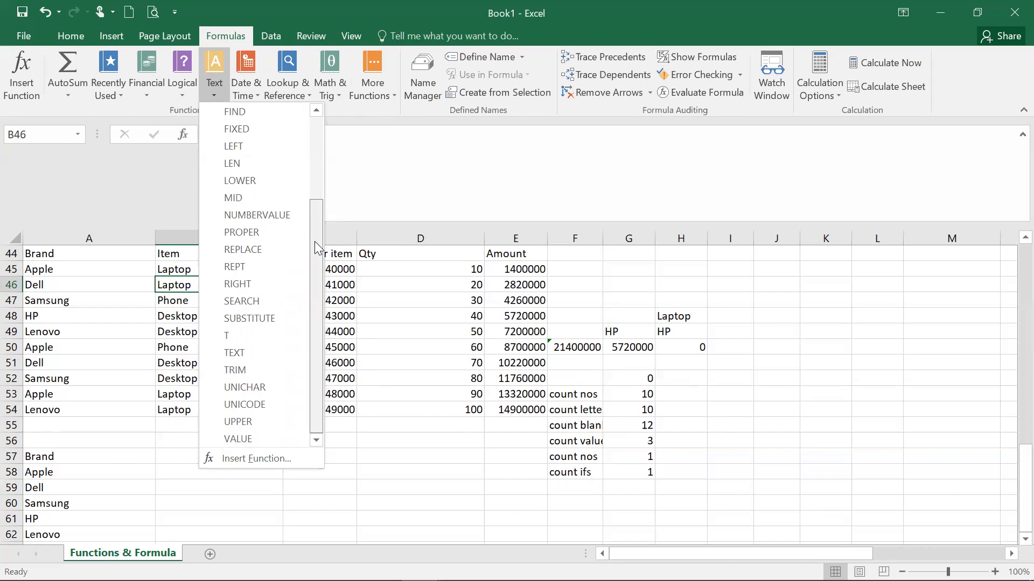
scroll(307, 156, up, 1)
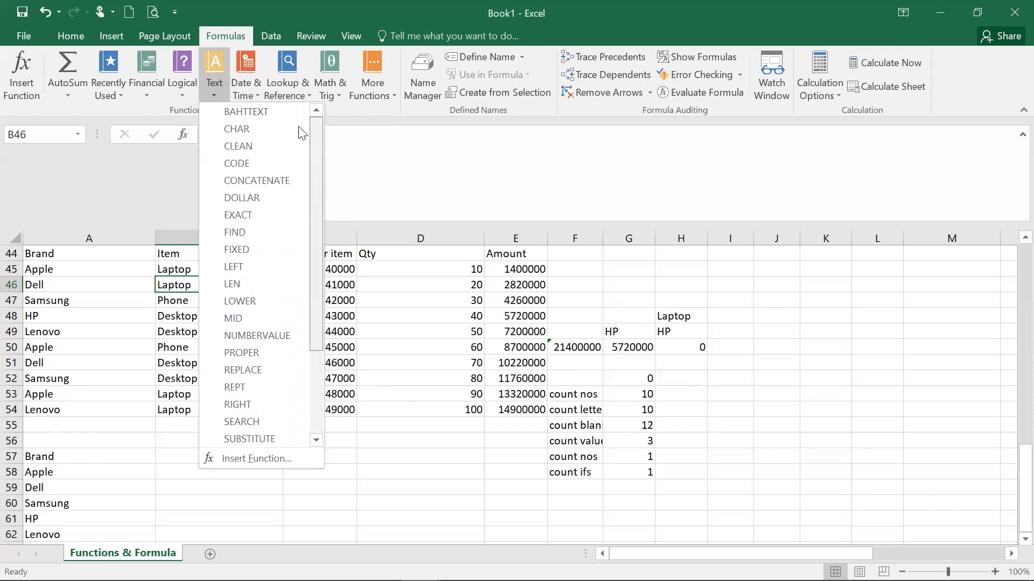
click(281, 87)
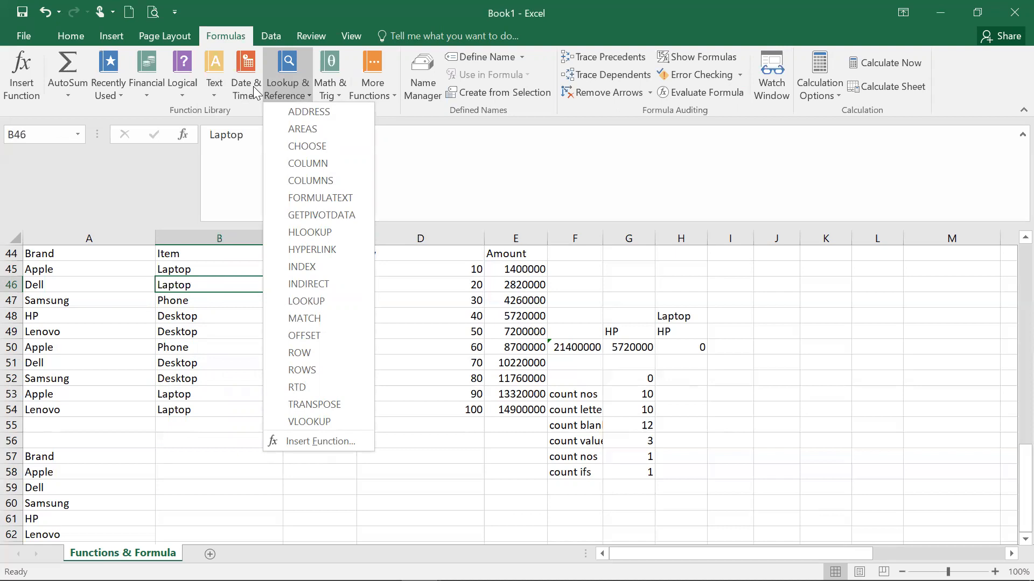
click(175, 91)
click(177, 92)
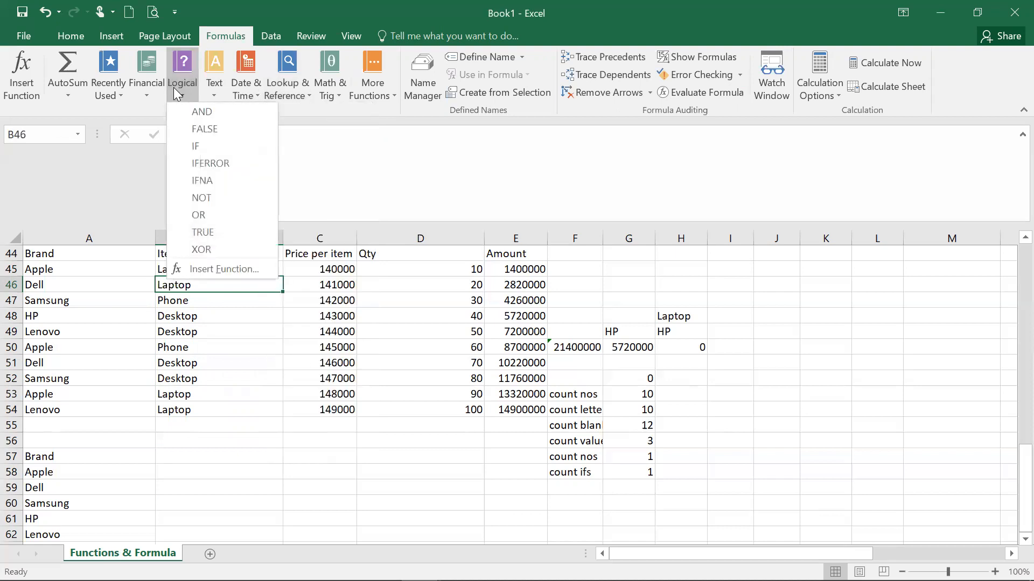
click(220, 91)
click(219, 92)
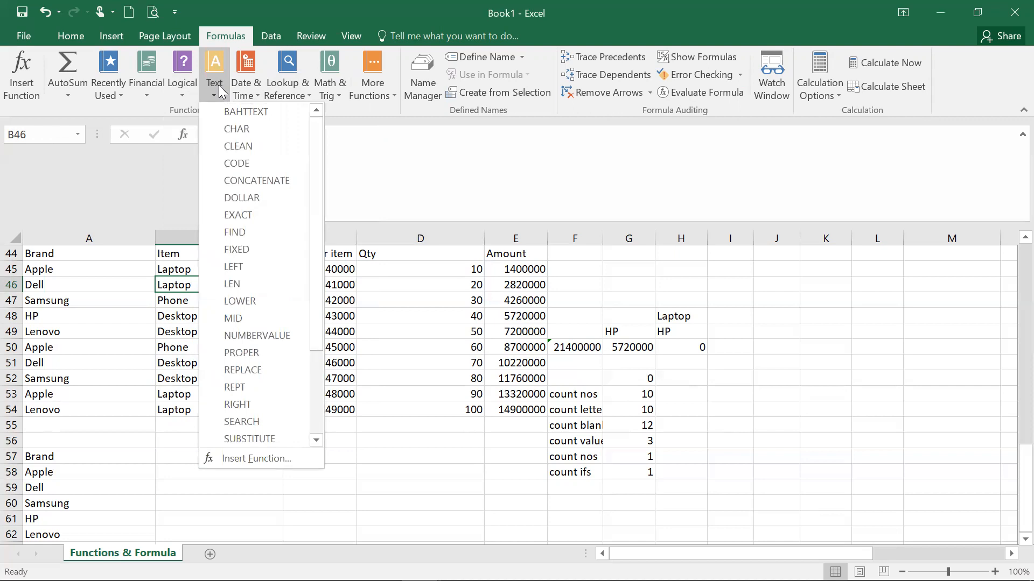
click(178, 474)
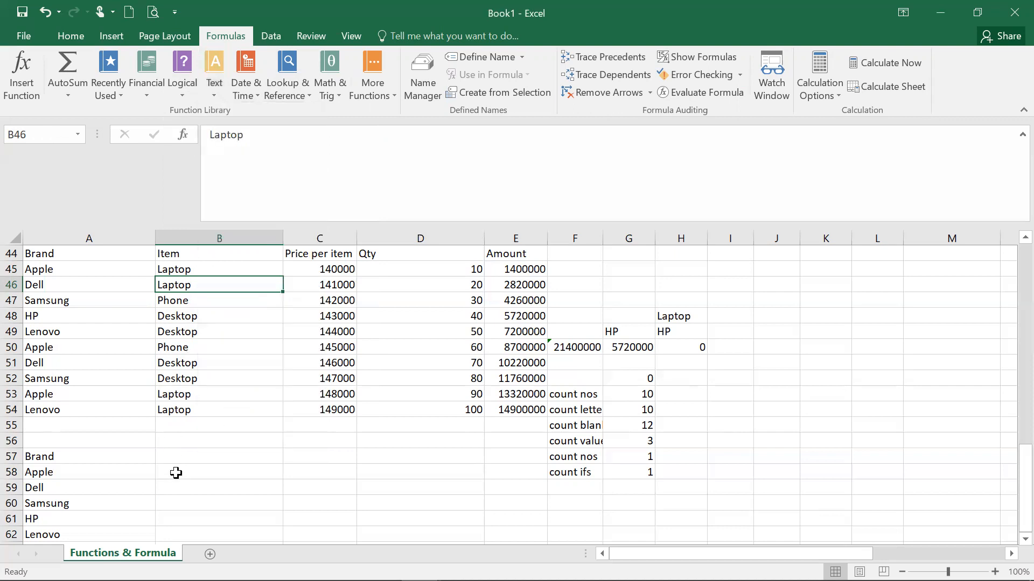
click(175, 464)
click(214, 473)
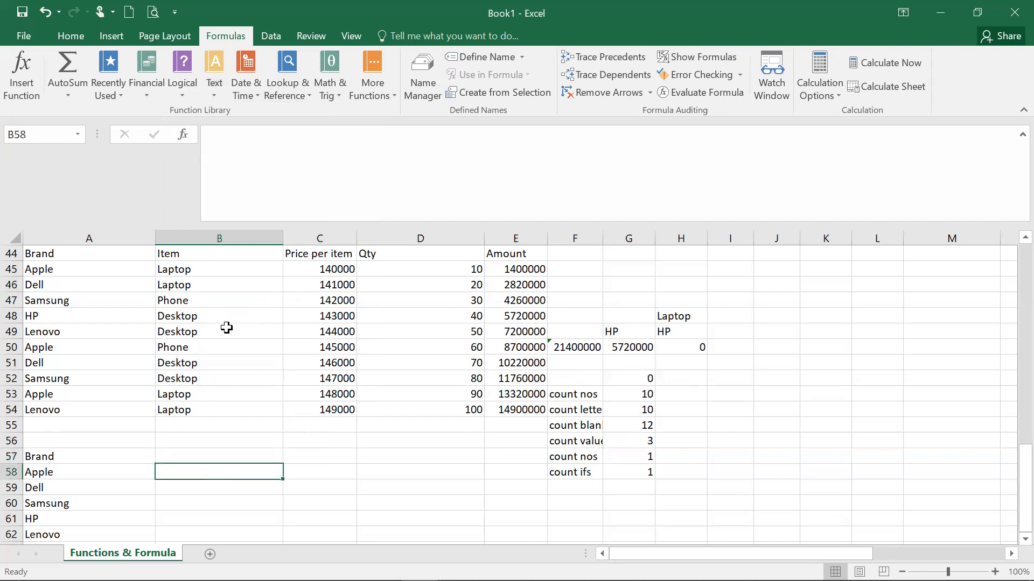
Step: Copy the item names in B45:B54 to the cells starting at K45
click(208, 270)
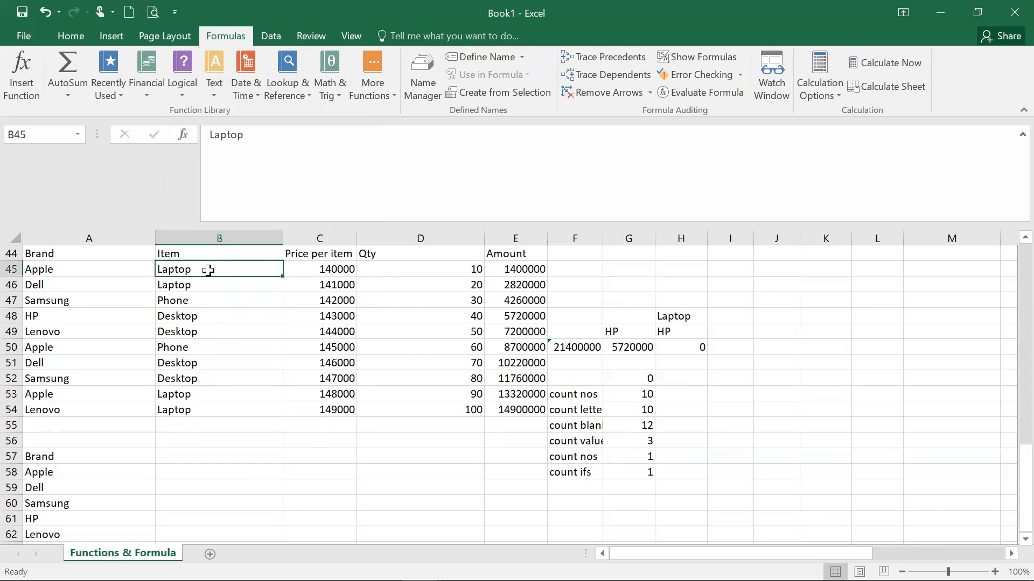
key(shift+Down)
key(shift+Down)
key(shift+Down)
key(shift+Down)
key(shift+Down)
key(shift+Down)
key(shift+Down)
key(shift+Down)
key(shift+Down)
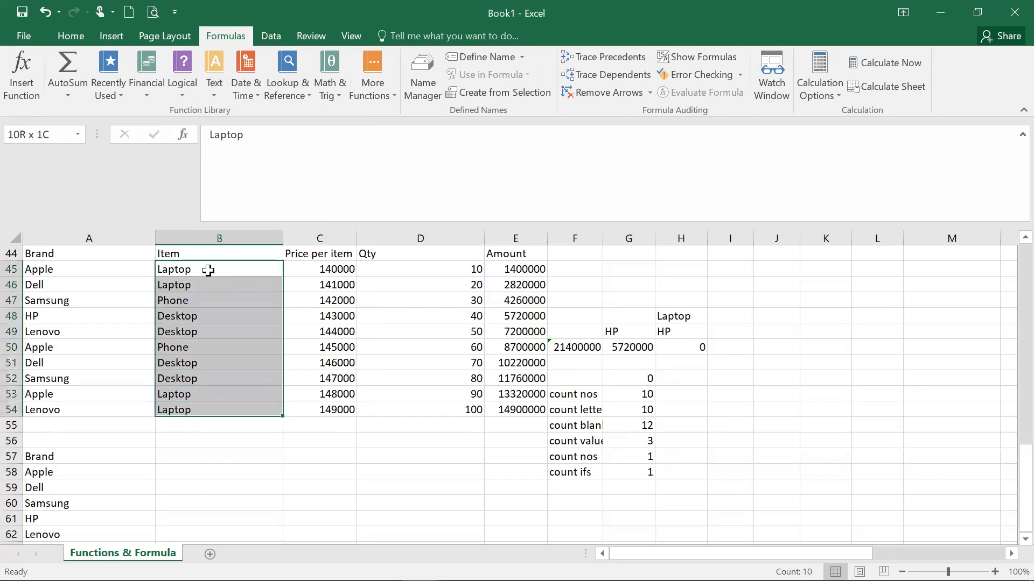
key(ctrl+c)
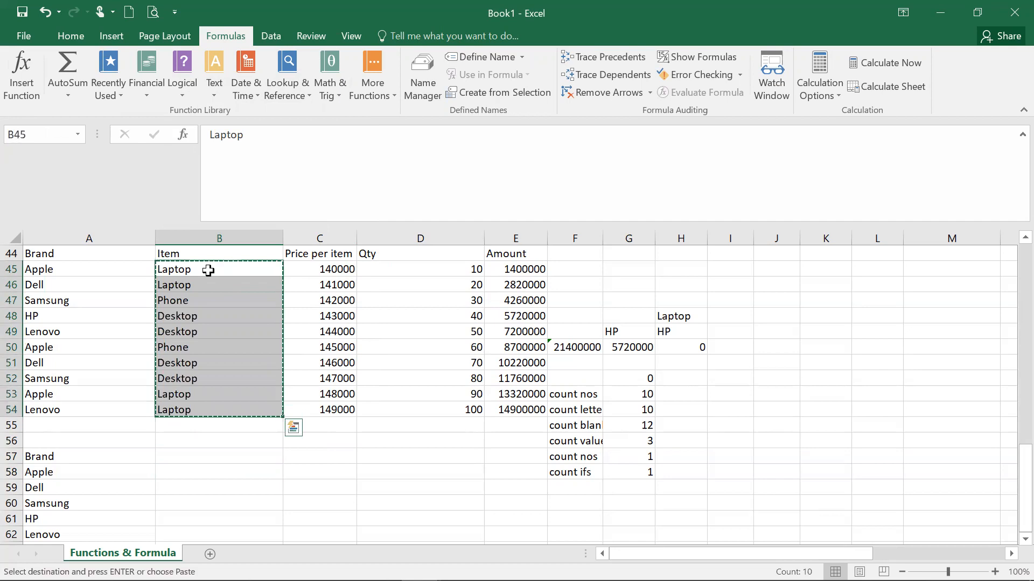
click(836, 268)
key(ctrl+v)
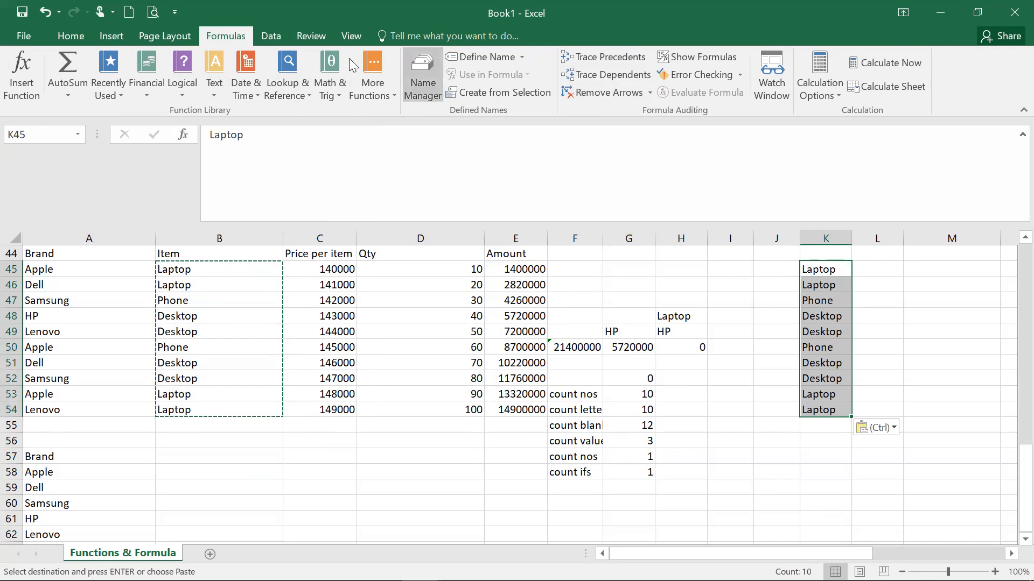
Step: Remove the duplicate values from the copied item list in K45:K54, treating it as data without headers
click(275, 34)
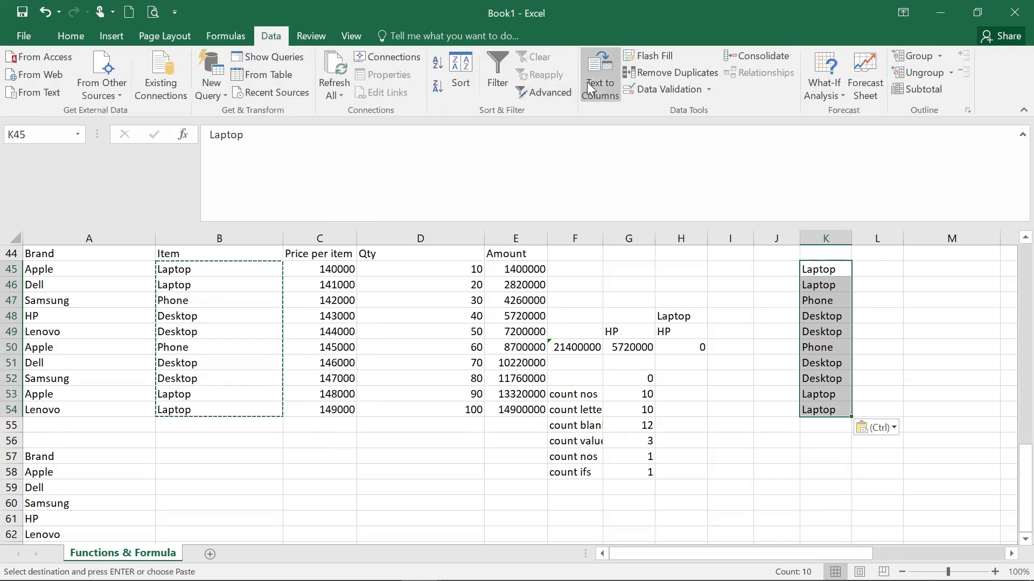
click(667, 75)
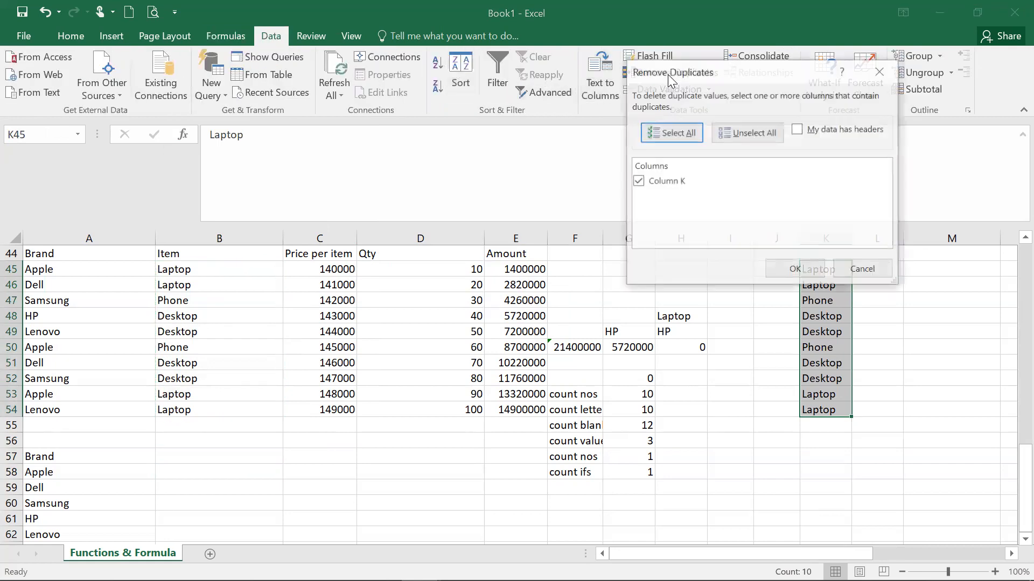
click(795, 268)
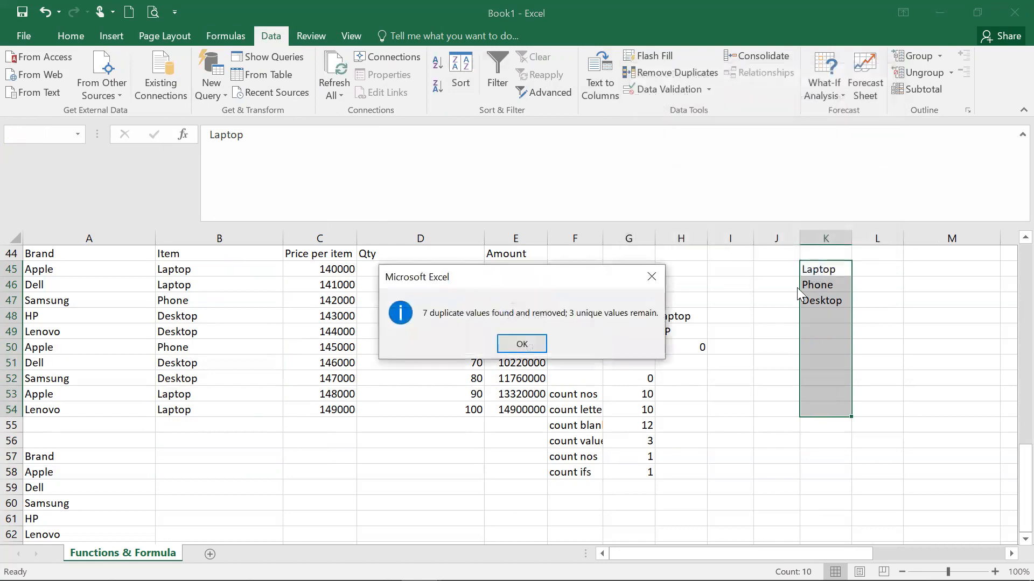
click(521, 344)
Step: Copy the unique items Laptop, Phone and Desktop from K45:K47 and paste them transposed across row 57 starting at B57
drag(811, 269, 818, 296)
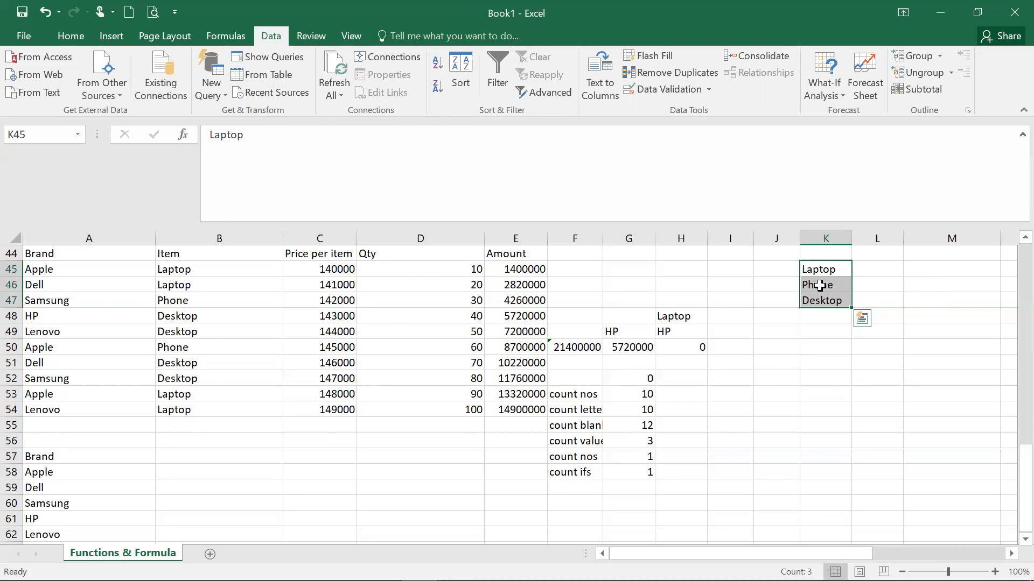
key(ctrl+c)
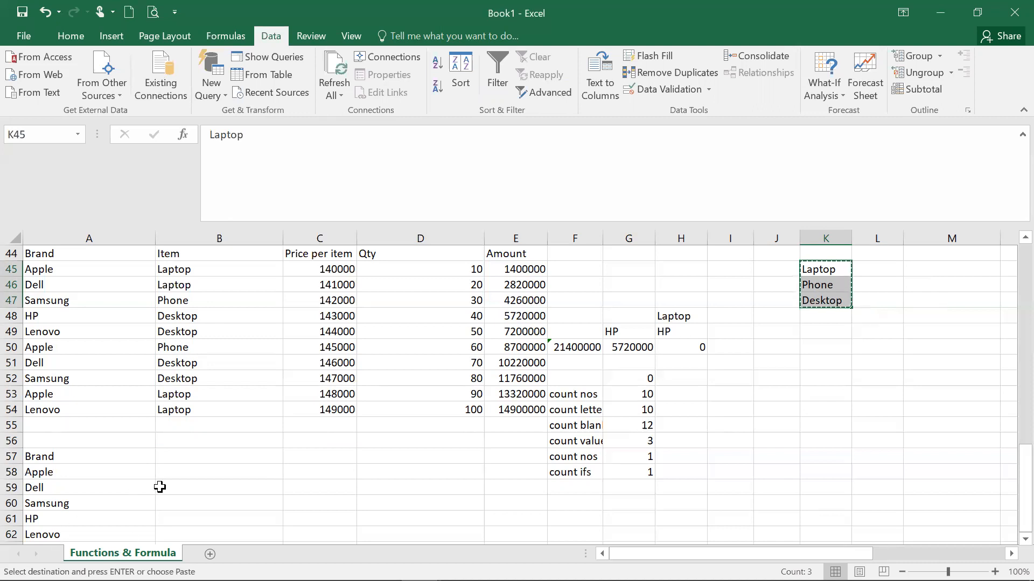
click(161, 460)
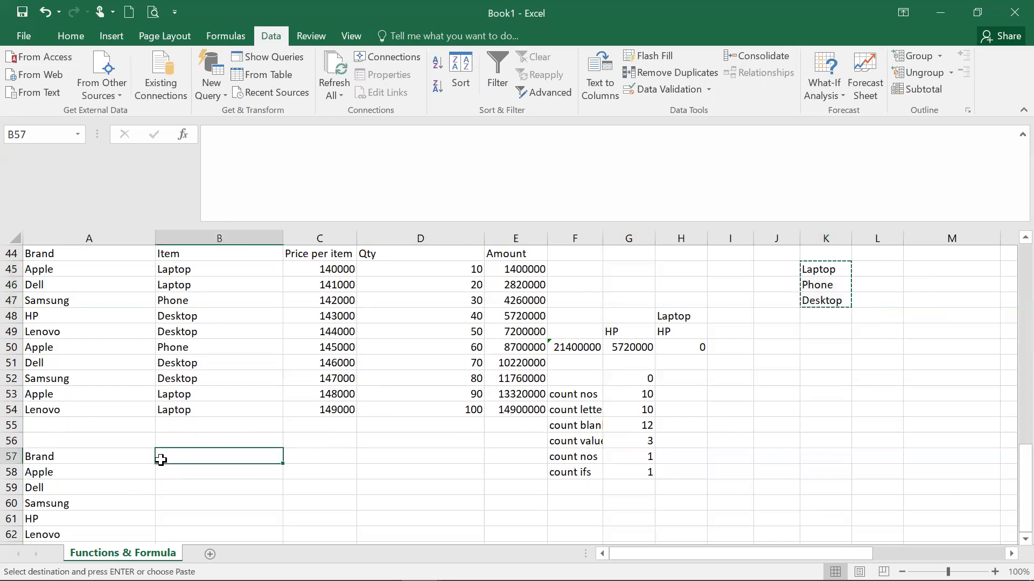
click(69, 34)
click(17, 94)
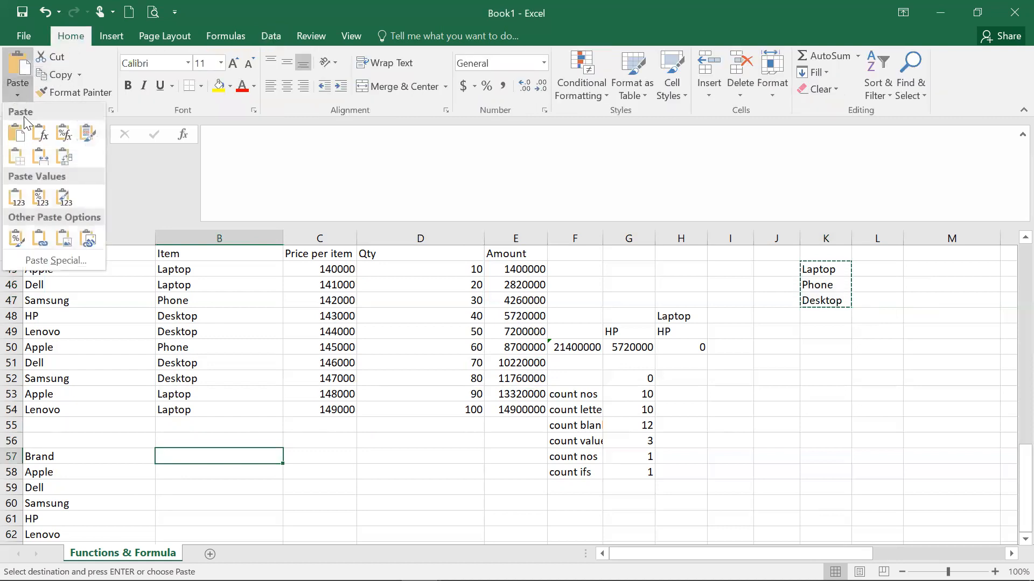
click(65, 157)
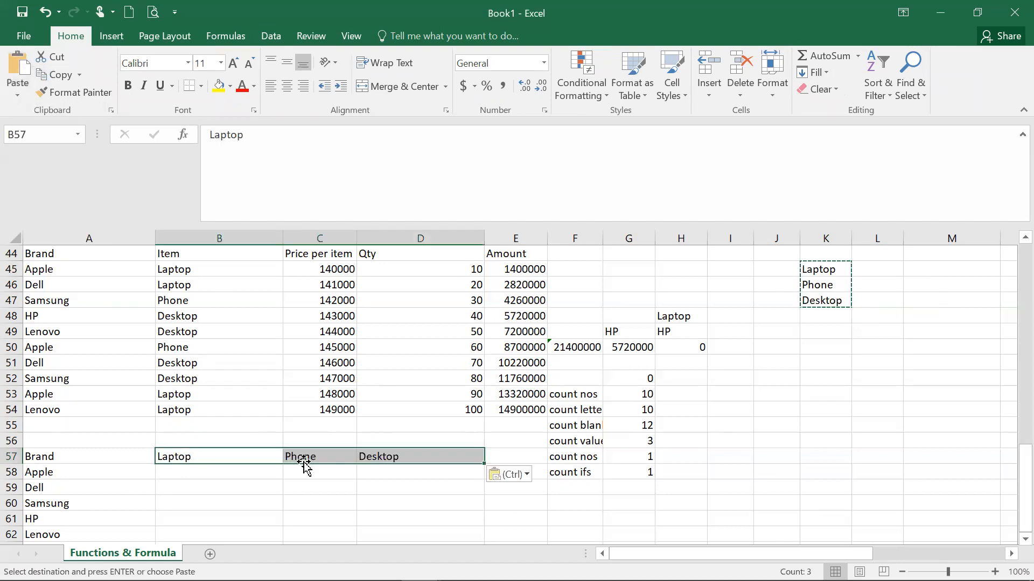
Step: Narrow column B slightly so that it sits closer to the Phone column
click(274, 454)
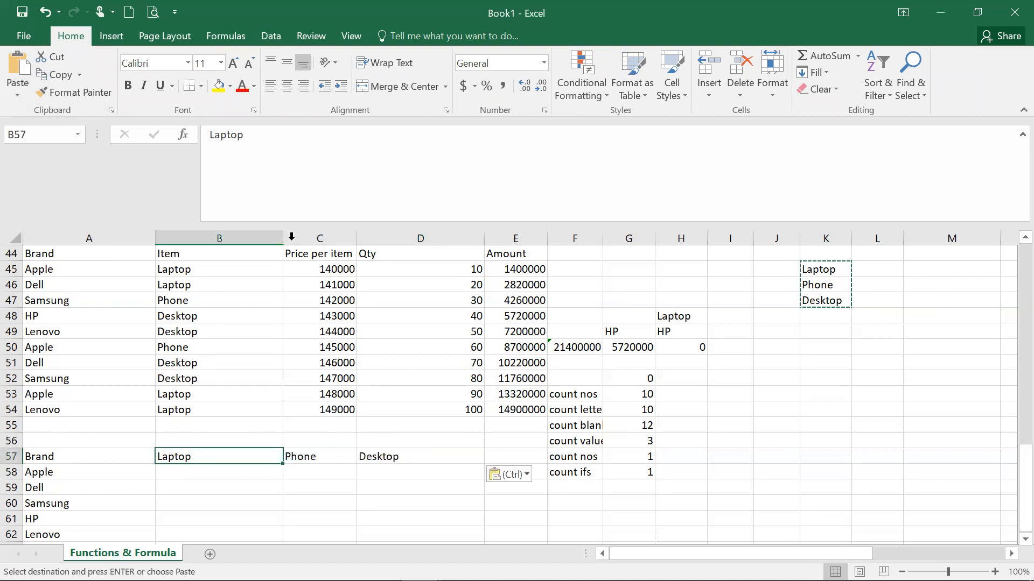
drag(287, 233, 283, 232)
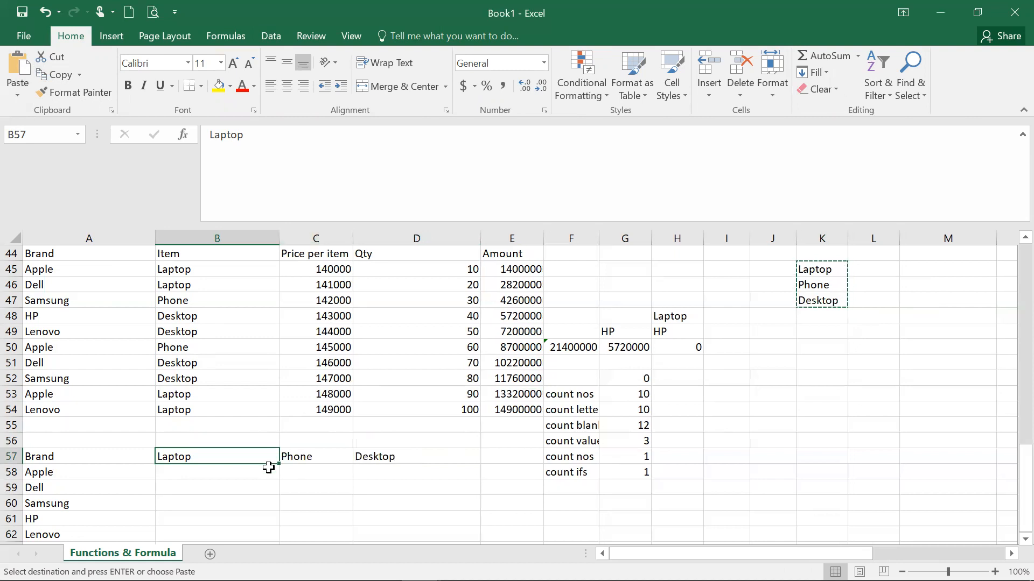
click(388, 456)
key(Down)
key(Down)
key(Down)
key(Down)
key(Down)
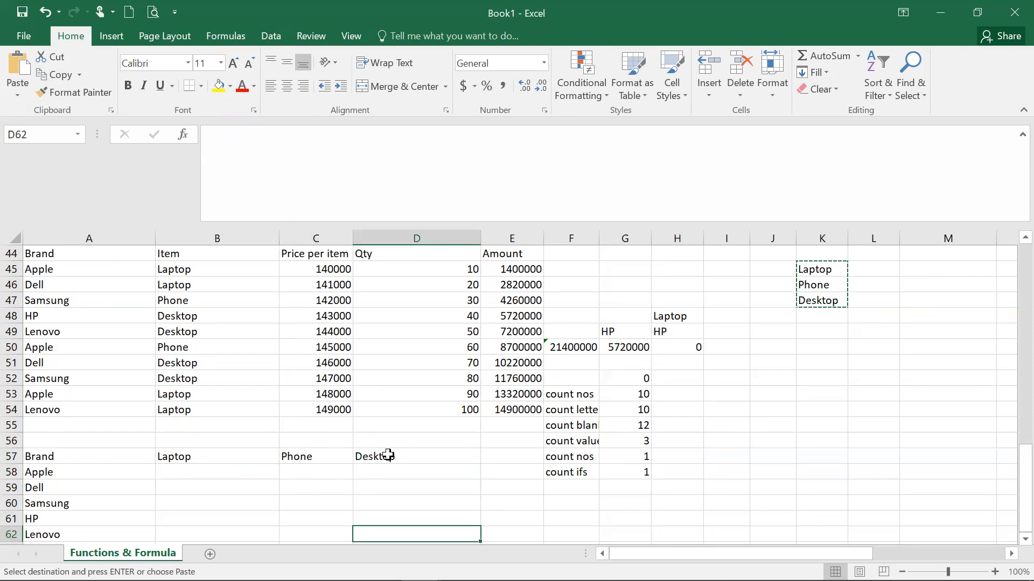
key(Down)
key(Down)
key(Down)
key(Down)
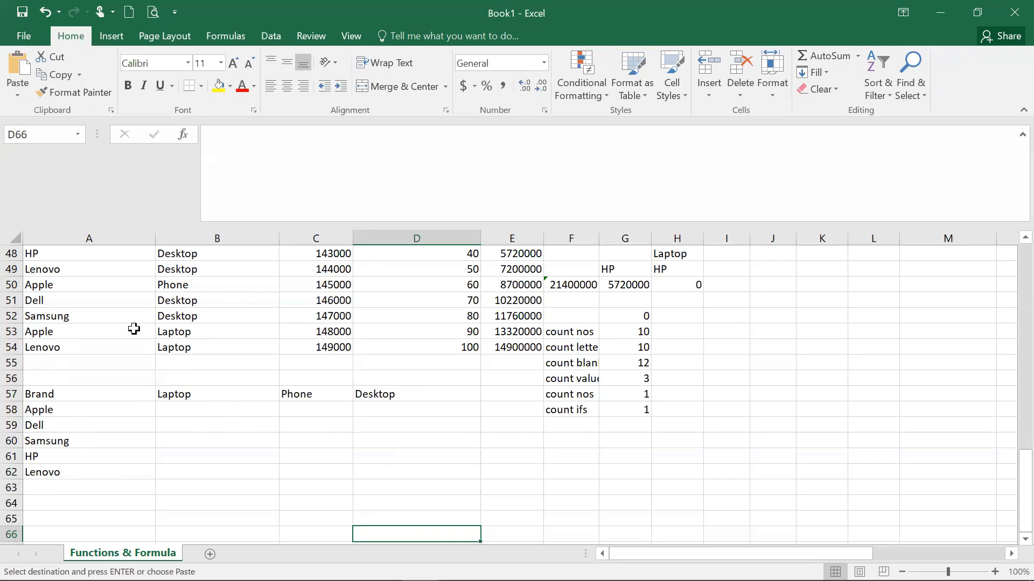
Step: Copy the first seven prices per item from C45:C51 in the sales table
click(204, 414)
key(Up)
key(Up)
key(Up)
key(Up)
key(Up)
key(Up)
key(Up)
key(Up)
key(Up)
key(Up)
key(Up)
key(Up)
key(Up)
key(Up)
key(Up)
key(Up)
key(Up)
key(Up)
key(Right)
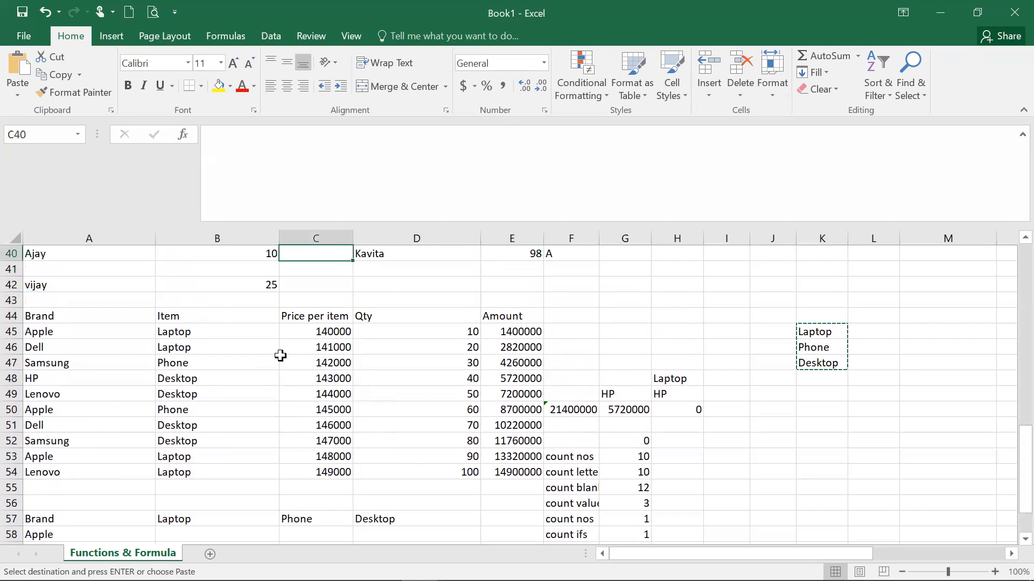
key(Right)
key(Down)
key(Down)
key(Down)
key(Down)
key(Down)
key(Left)
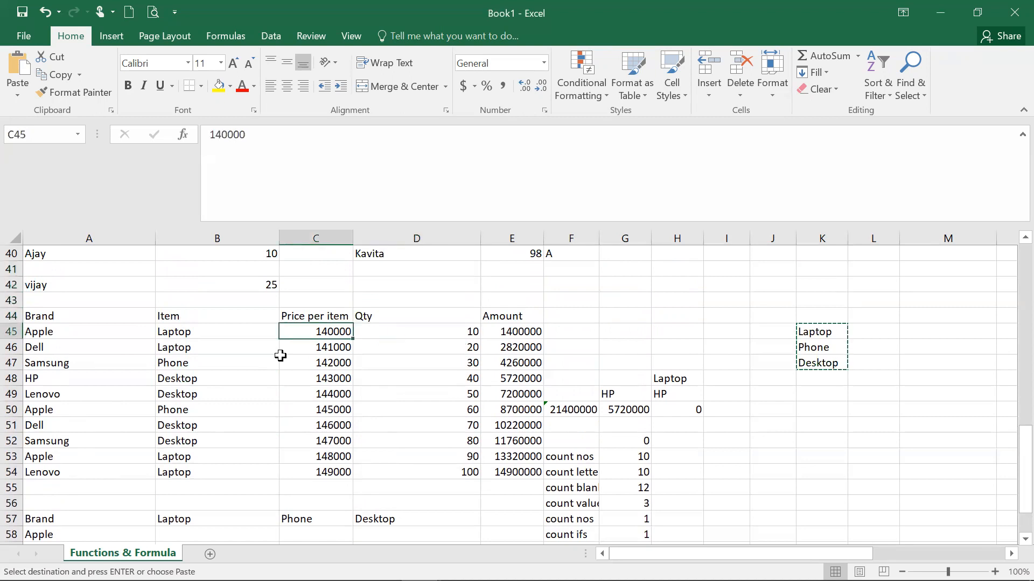
key(shift+Down)
key(shift+Down)
key(shift+Down)
key(shift+Down)
key(shift+Down)
key(shift+Down)
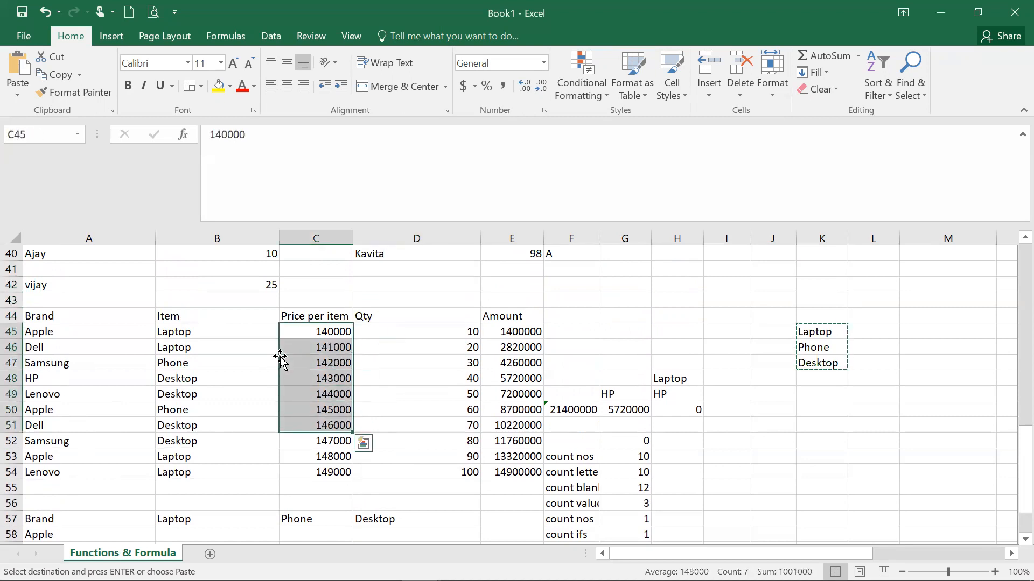
key(ctrl+c)
Step: Paste the copied prices down the Laptop column of the summary grid, starting at B58
key(Down)
key(Down)
key(Down)
key(Down)
key(Down)
key(Down)
key(Down)
key(Down)
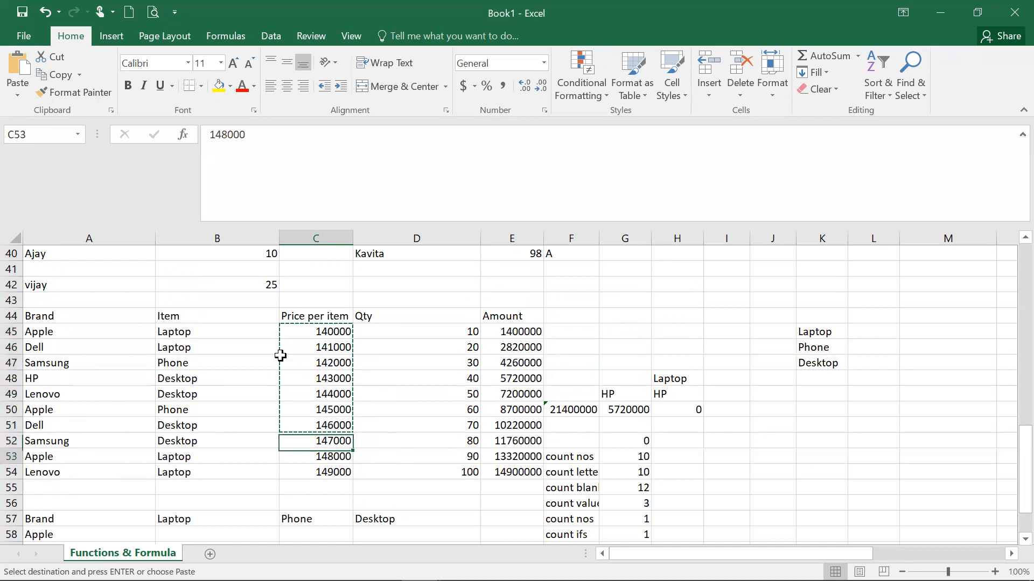
key(Down)
key(Down)
key(Down)
key(Down)
key(Down)
key(Down)
key(Down)
key(Down)
key(Down)
key(Down)
key(Down)
key(Down)
key(Down)
key(Down)
key(Down)
click(264, 350)
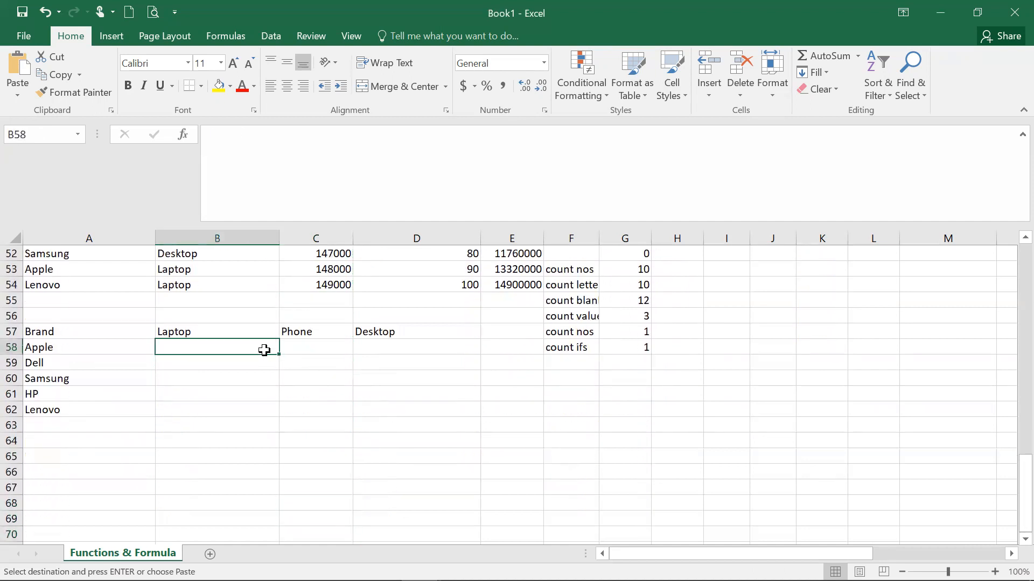
key(ctrl+v)
Step: Move the two surplus prices in B63:B64 to C58:C59 under Phone
key(Down)
key(Down)
key(Down)
key(Down)
key(Down)
key(shift+Down)
key(ctrl+c)
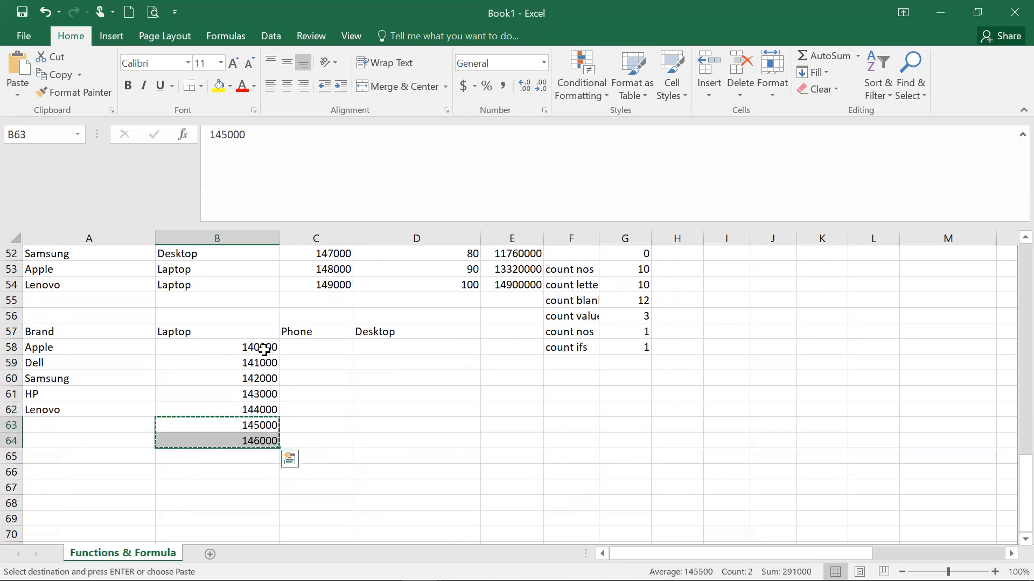
key(Up)
key(Up)
key(Up)
key(Up)
key(Up)
key(Right)
key(Return)
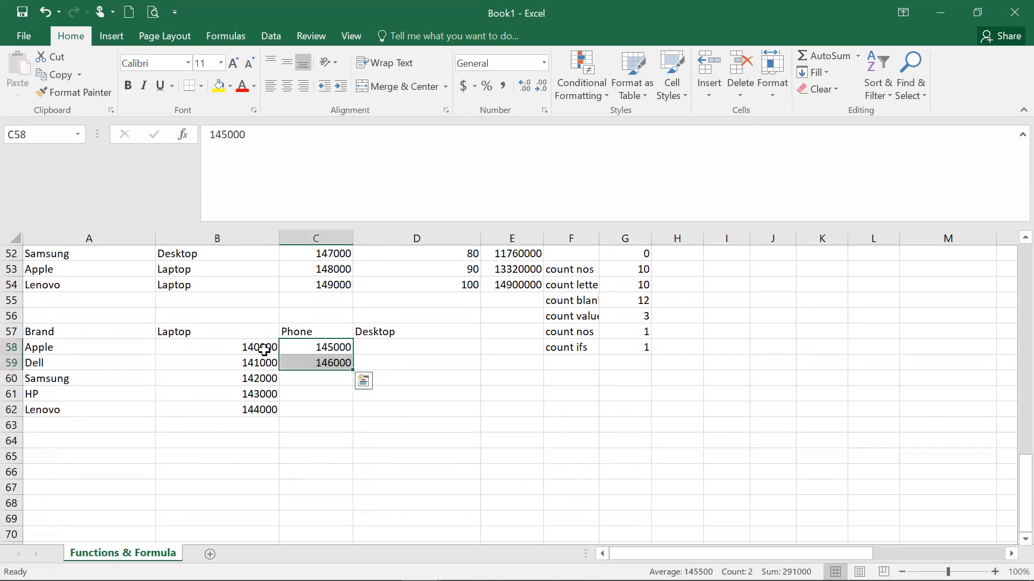
Step: Extend the Phone prices in C58:C59 as a series down to the Lenovo row, C62
key(Escape)
key(shift+Down)
key(shift+Down)
key(shift+Down)
key(shift+Down)
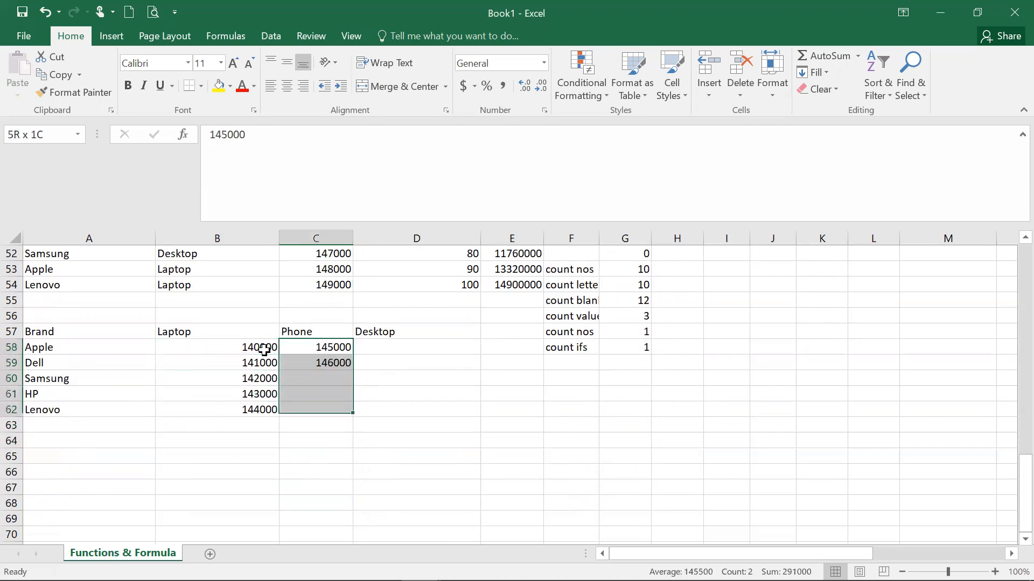
key(shift+Up)
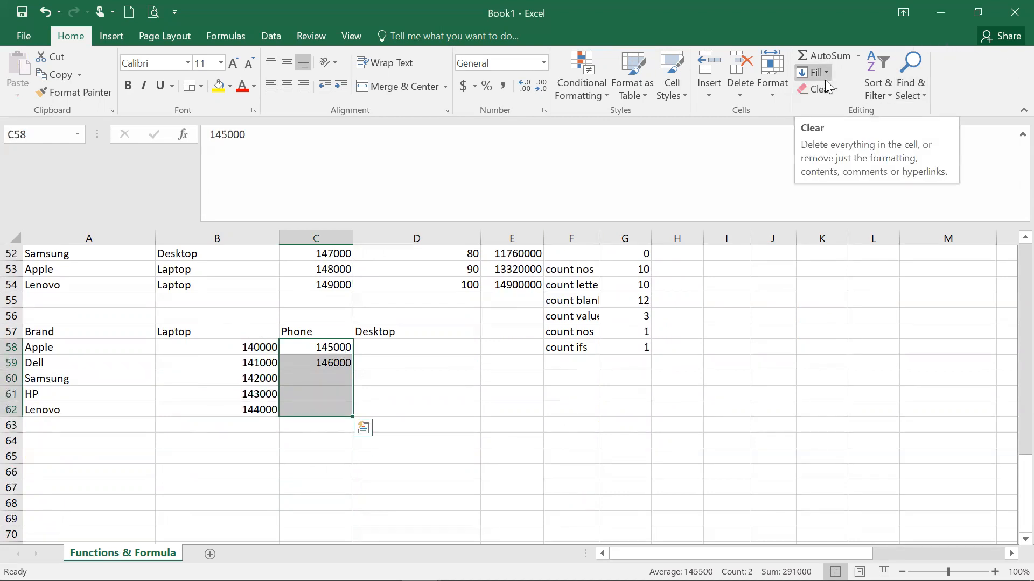
drag(322, 345, 354, 412)
Step: Extend the Apple prices in B58:C58 as a series to D58, and fill that value down the Desktop column to D62
drag(266, 346, 447, 350)
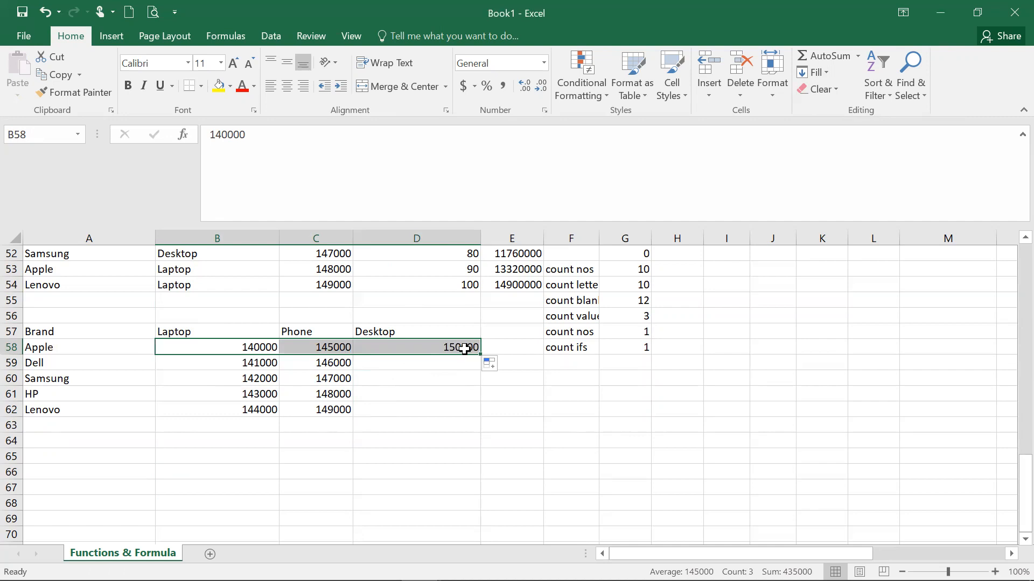
click(492, 364)
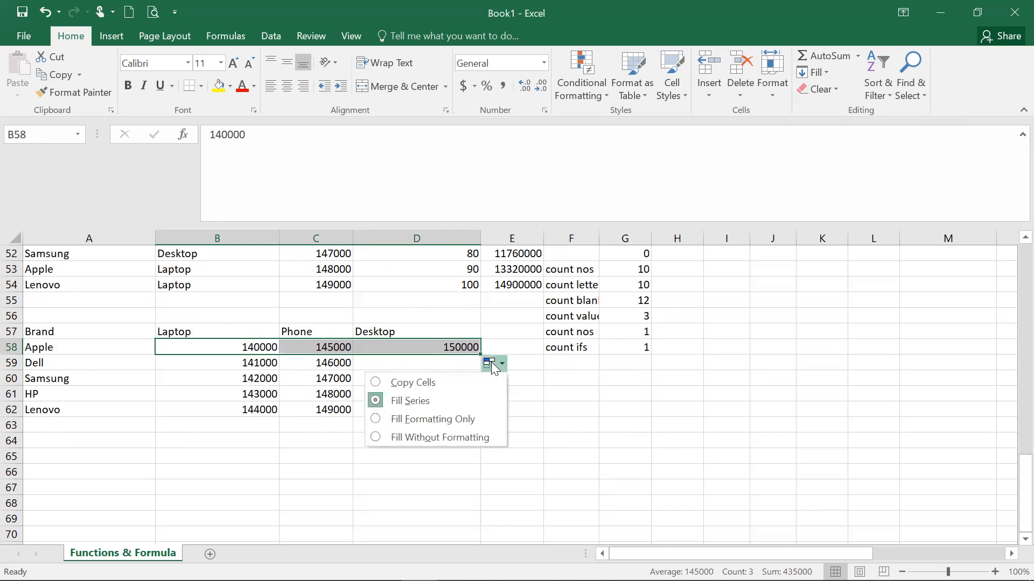
click(455, 346)
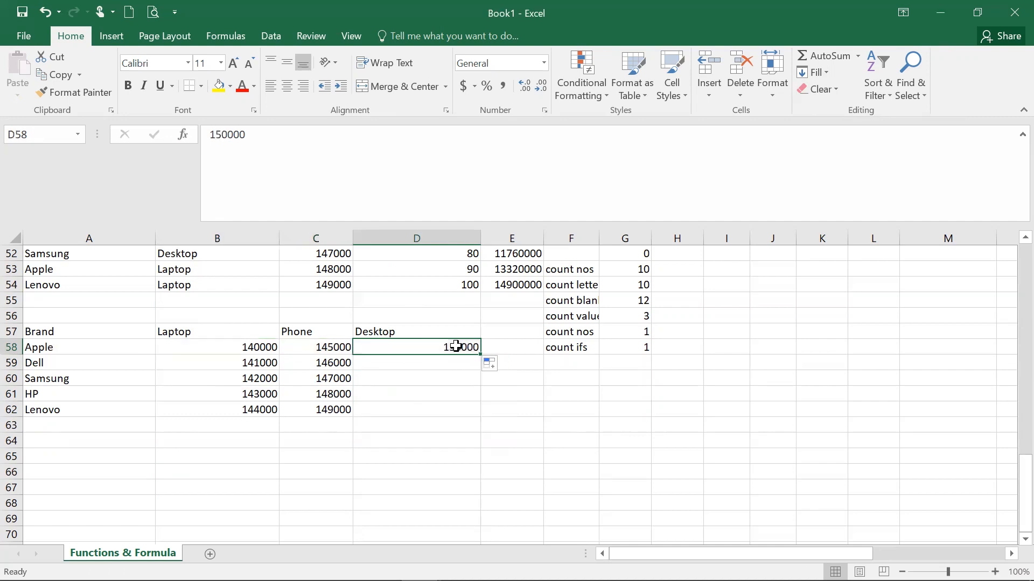
double_click(480, 353)
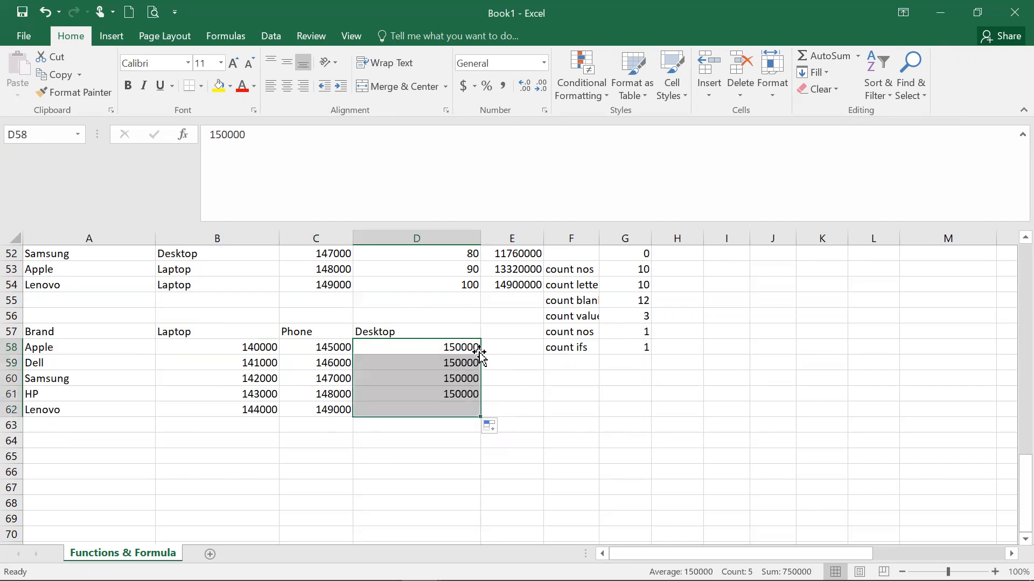
click(446, 349)
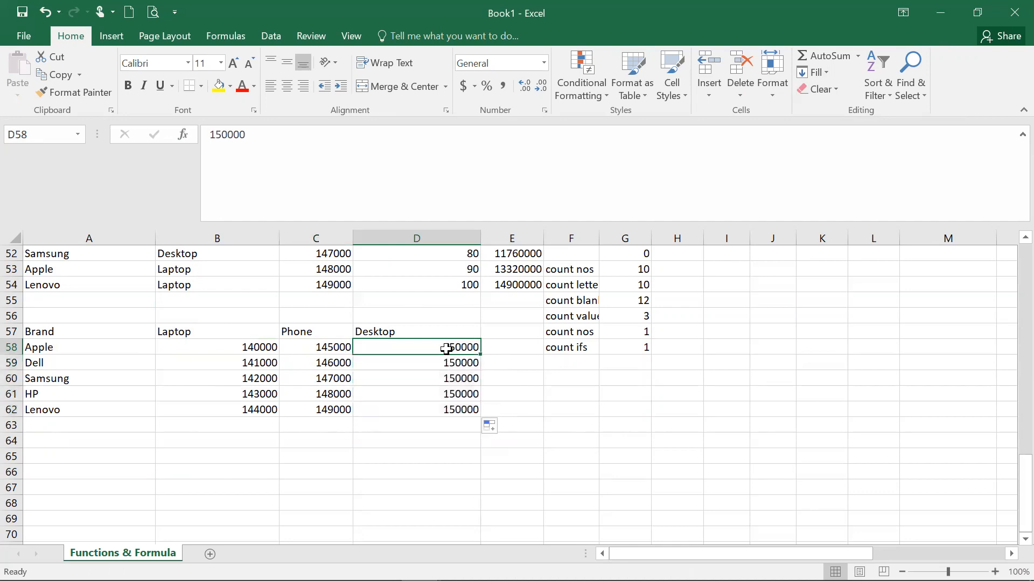
Step: Enter 160000 for Dell's Desktop price in D59 and extend D58:D59 as a series down to D62
click(447, 362)
text(1)
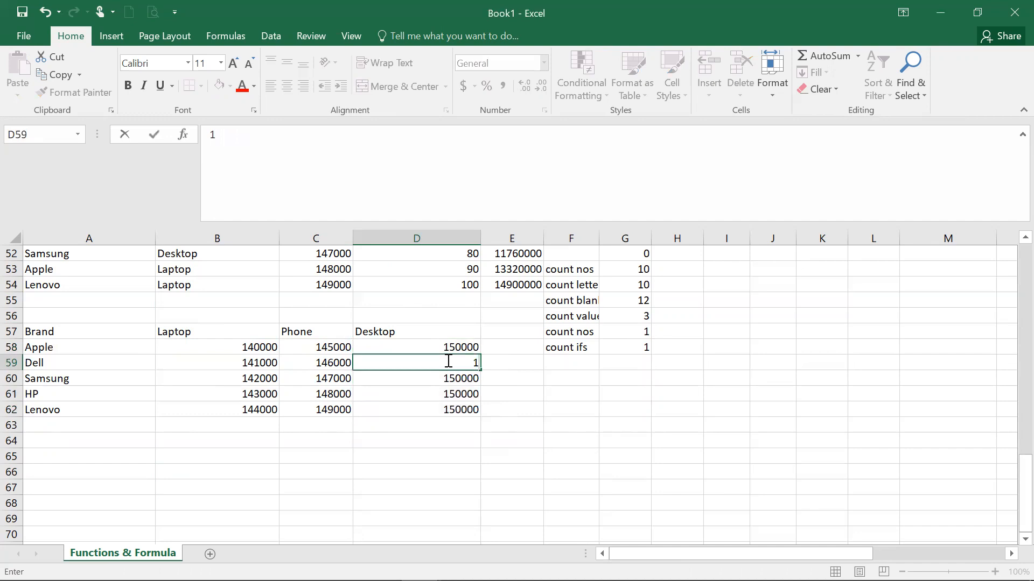
text(60000)
key(Return)
click(440, 347)
drag(440, 347, 480, 417)
click(456, 407)
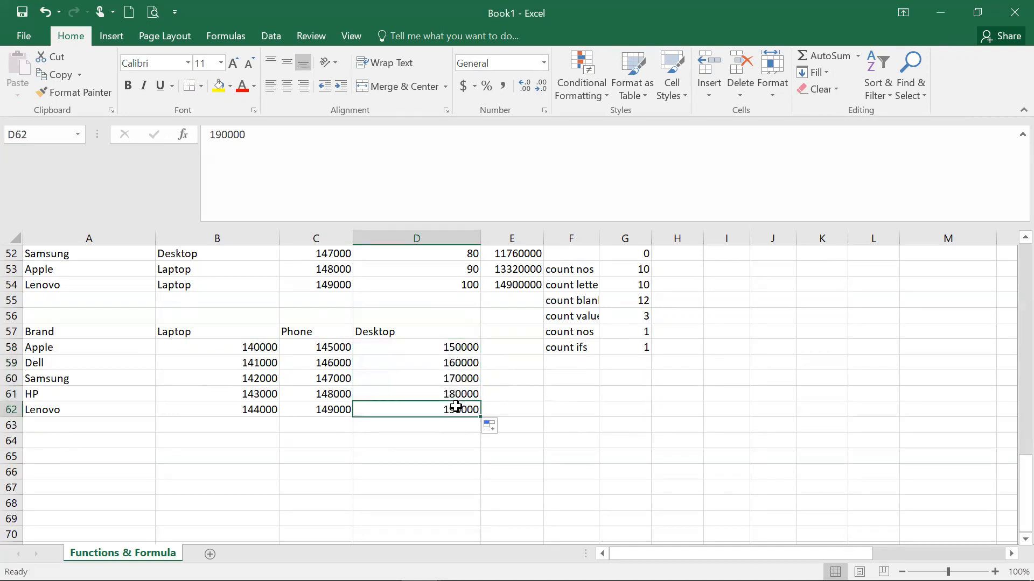
Step: Enter the lookup labels Apple in A65 and Phone in A66 below the summary grid
click(133, 450)
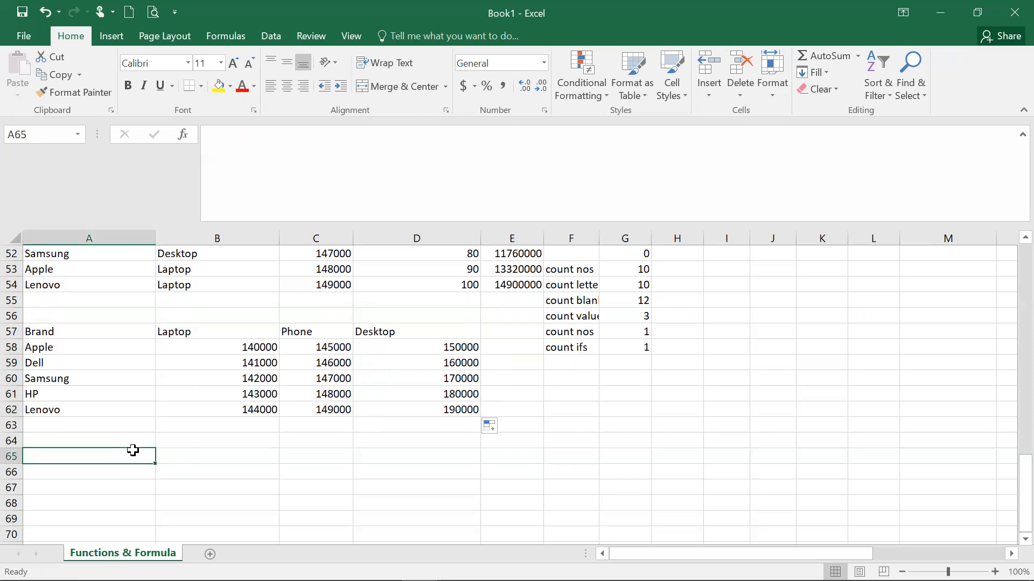
text(Appl)
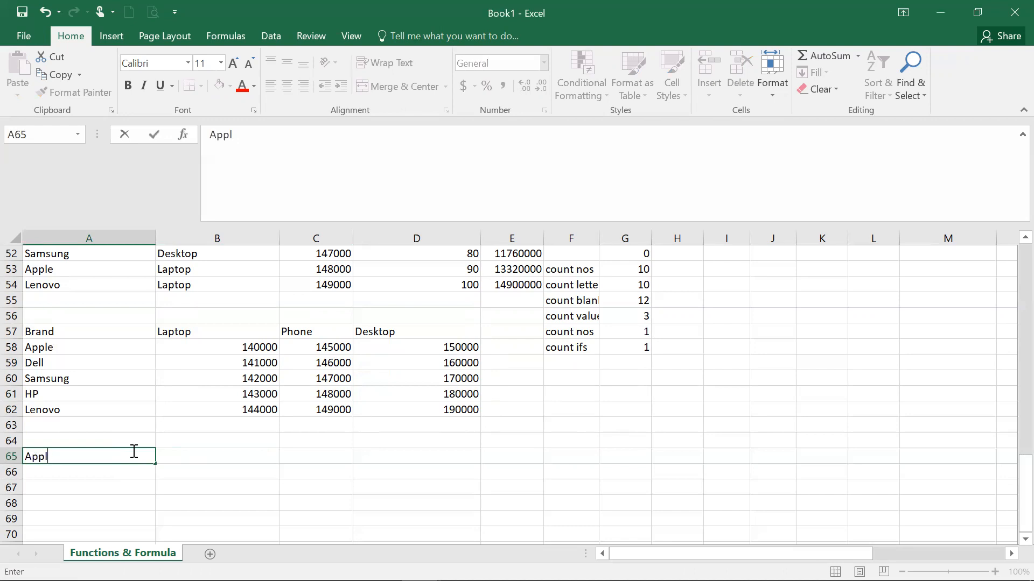
text(e)
key(Return)
text(Ph)
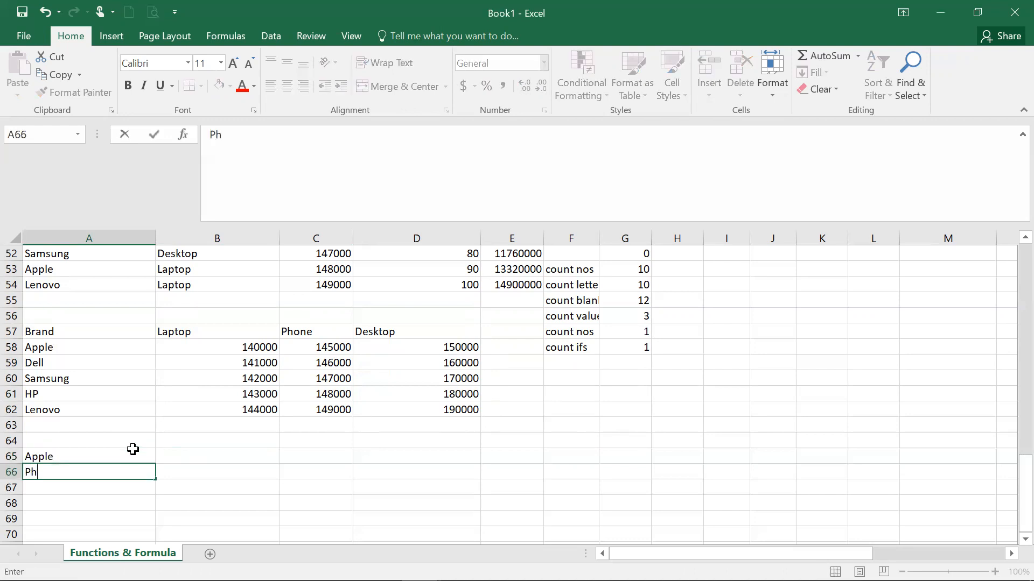
text(one)
key(Tab)
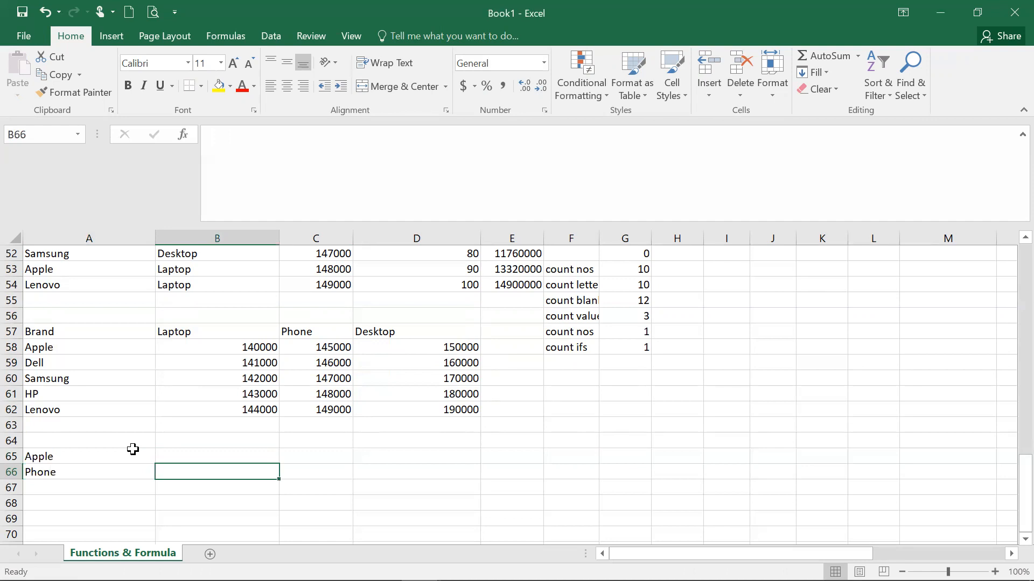
key(Down)
key(Left)
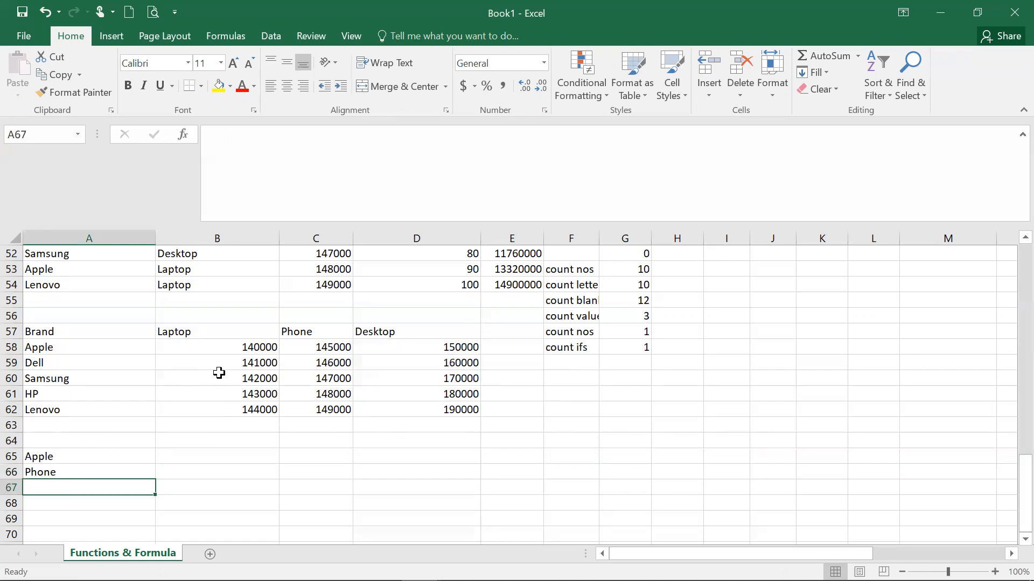
click(225, 354)
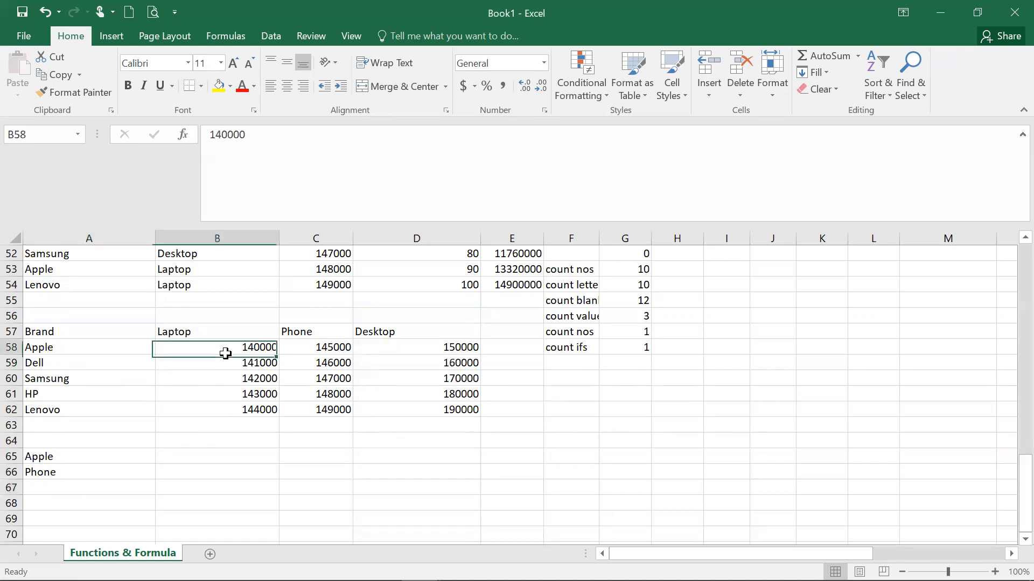
click(59, 346)
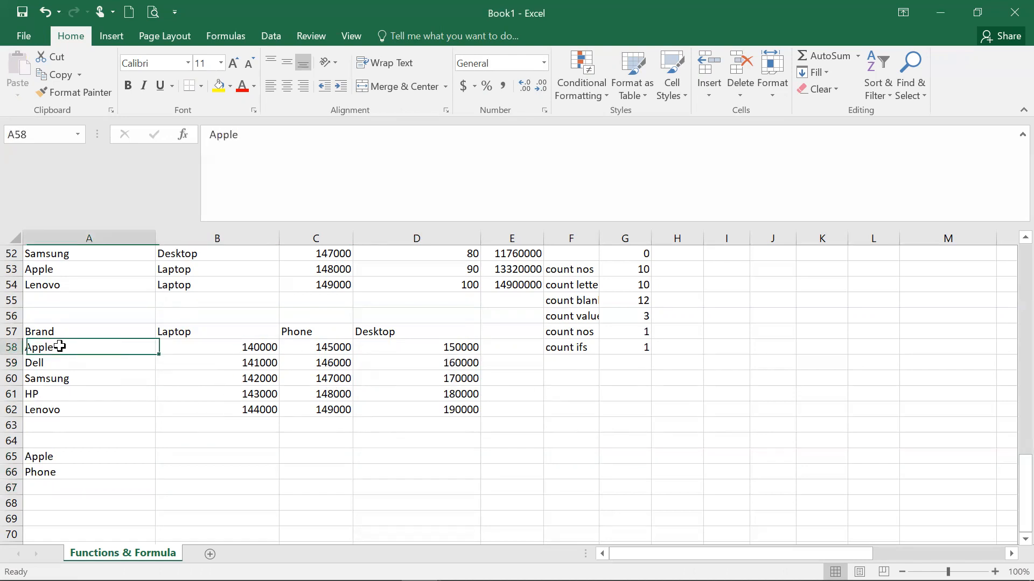
click(229, 342)
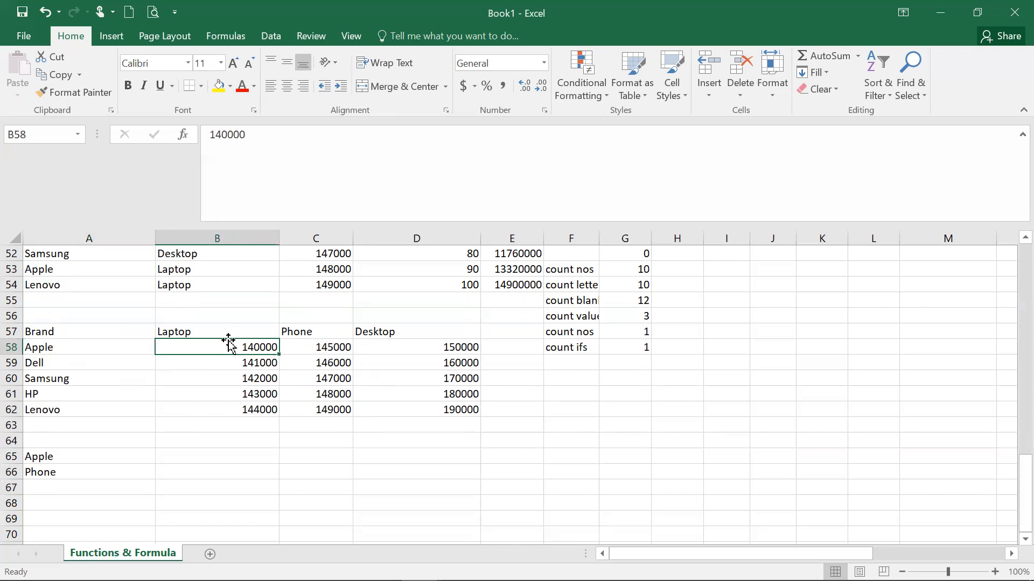
drag(323, 332, 330, 344)
click(328, 345)
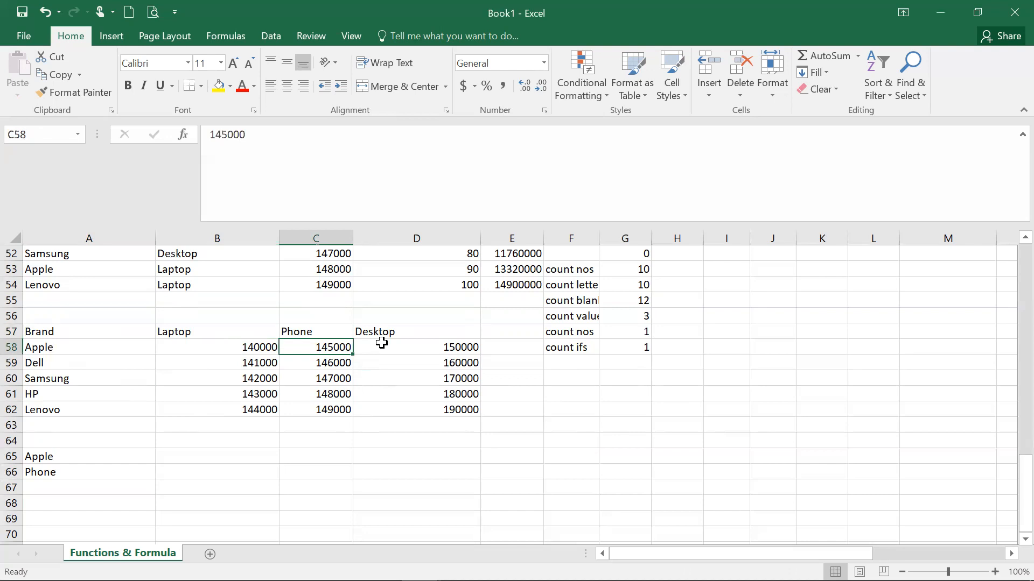
click(89, 456)
click(94, 486)
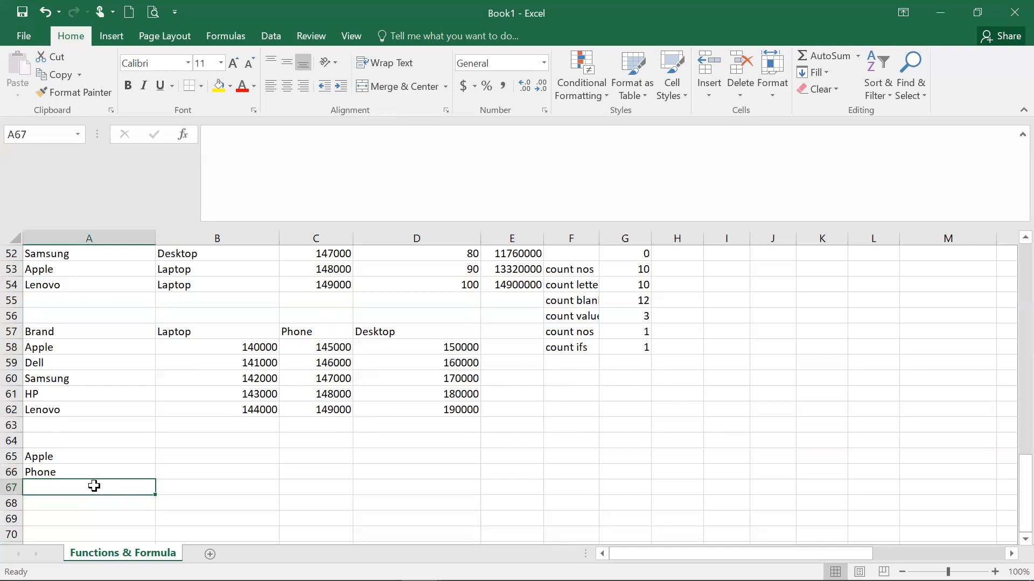
text(=)
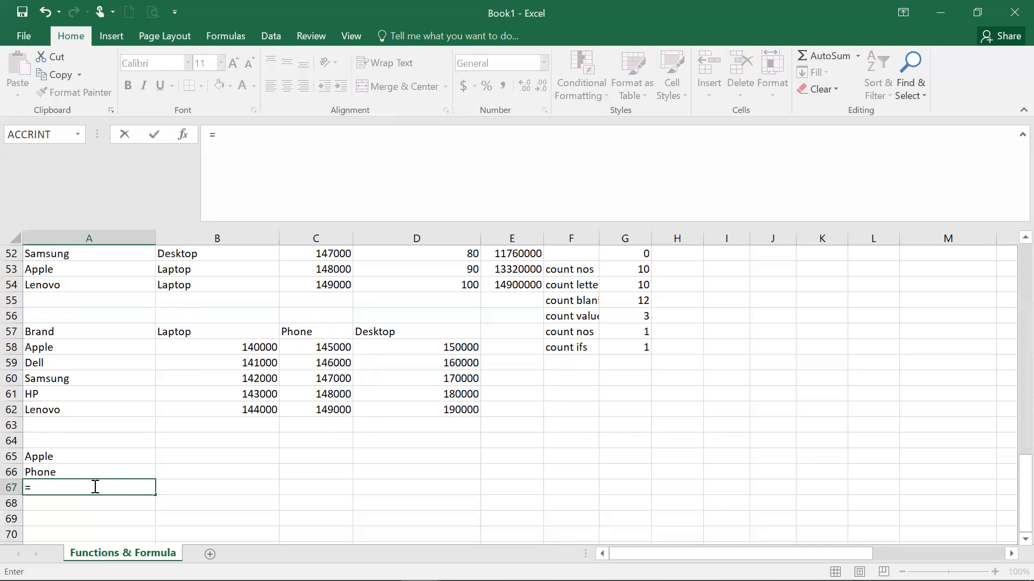
text(vlo)
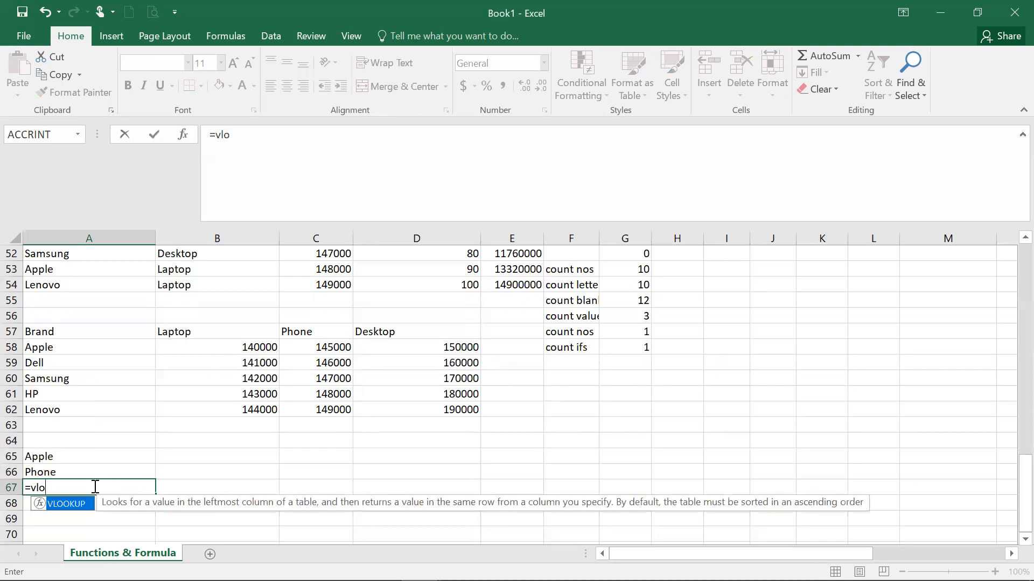
double_click(70, 503)
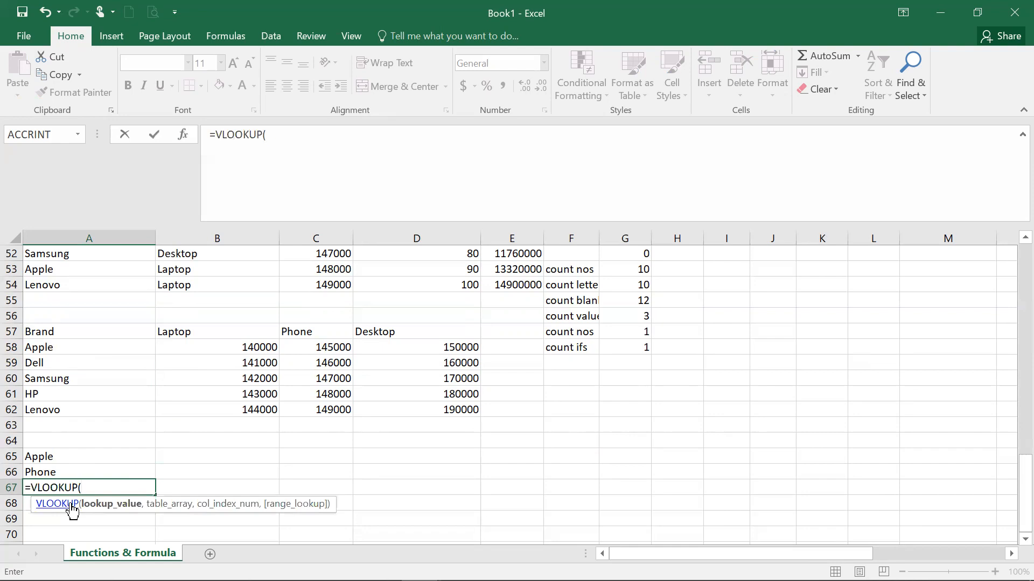
click(185, 138)
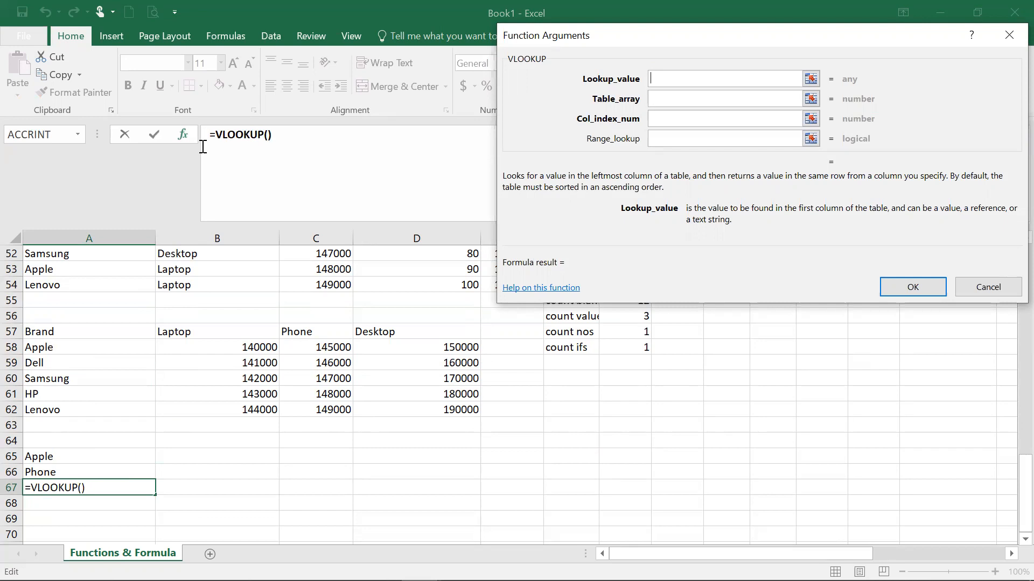
text(D62)
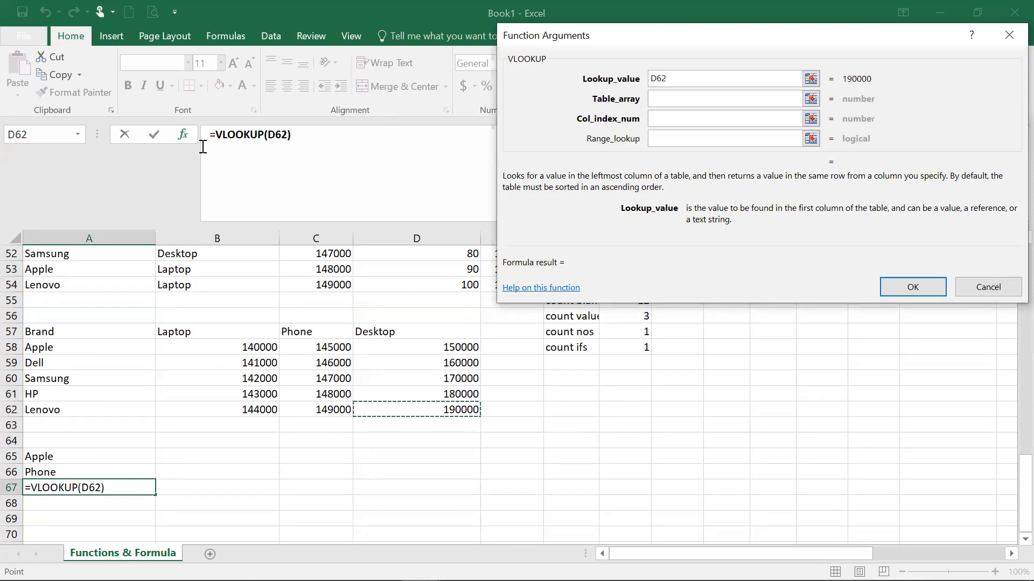
key(Escape)
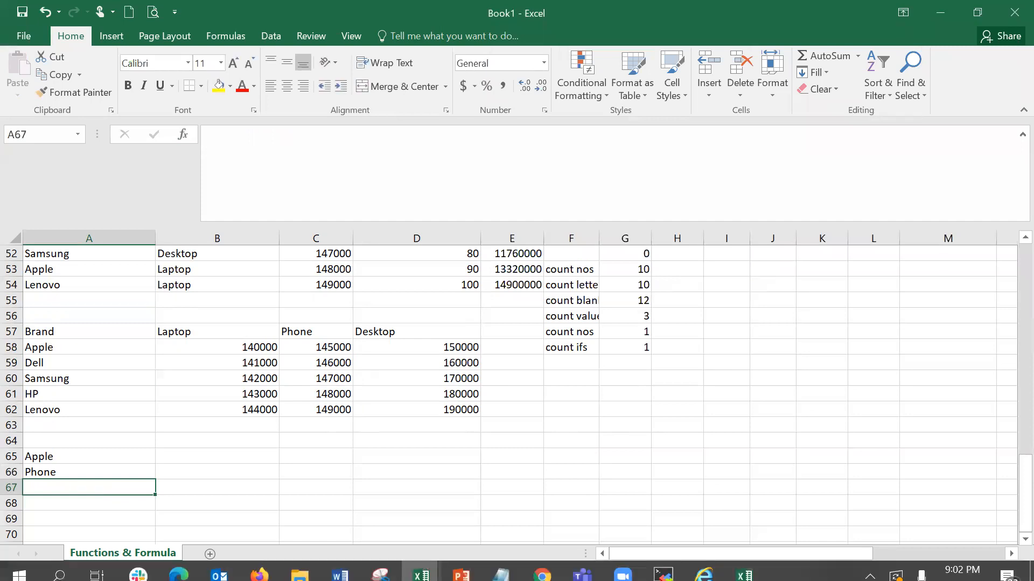
click(202, 485)
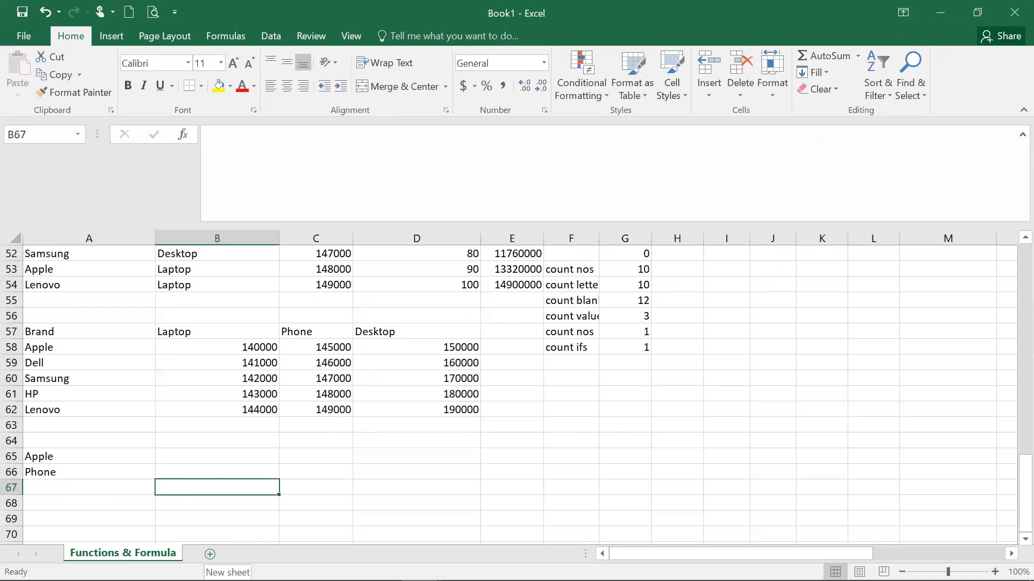
Step: Start a VLOOKUP in A67 with A65 as the lookup value and A58:D62 as the table array
click(39, 486)
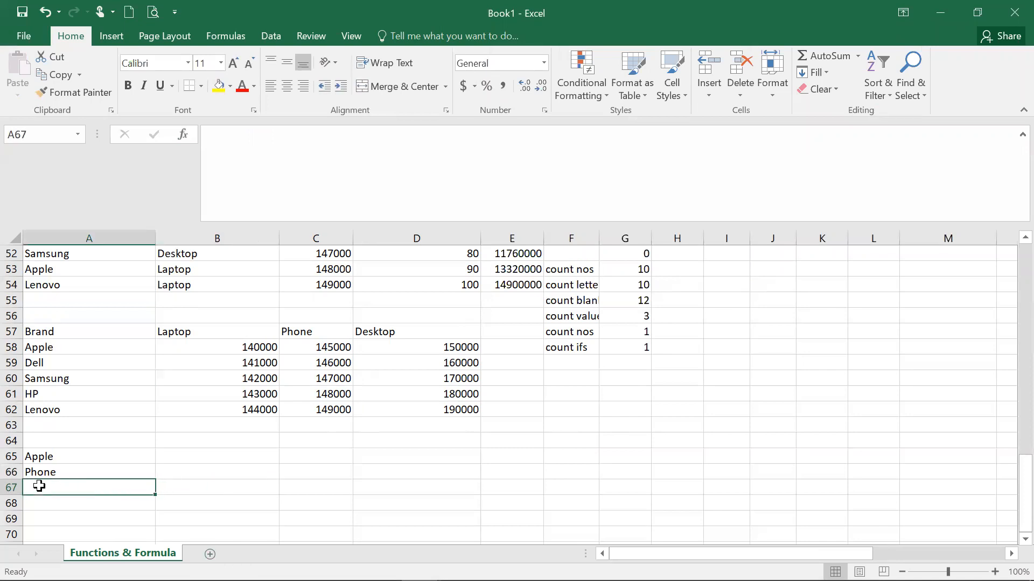
text(=v)
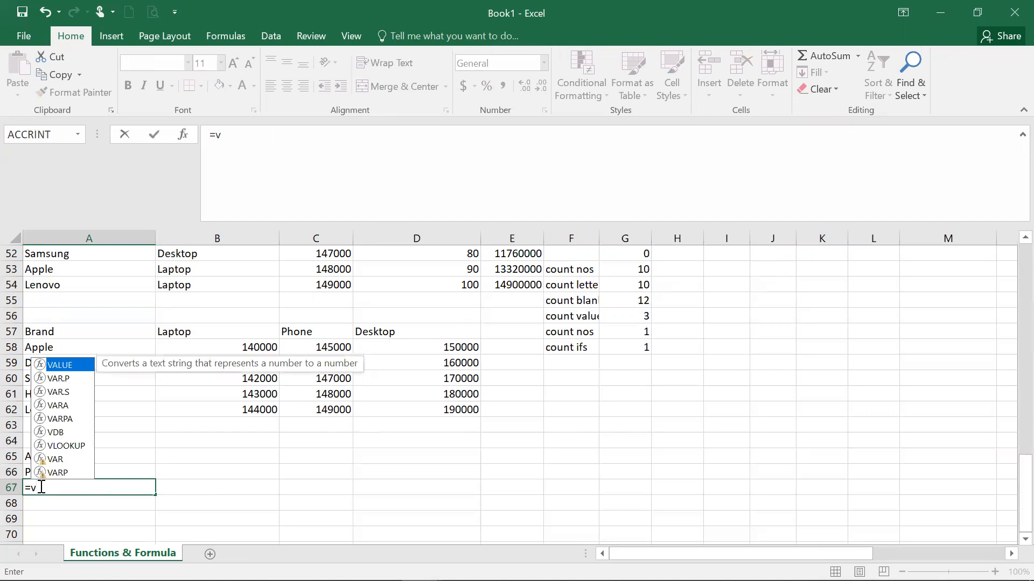
text(l)
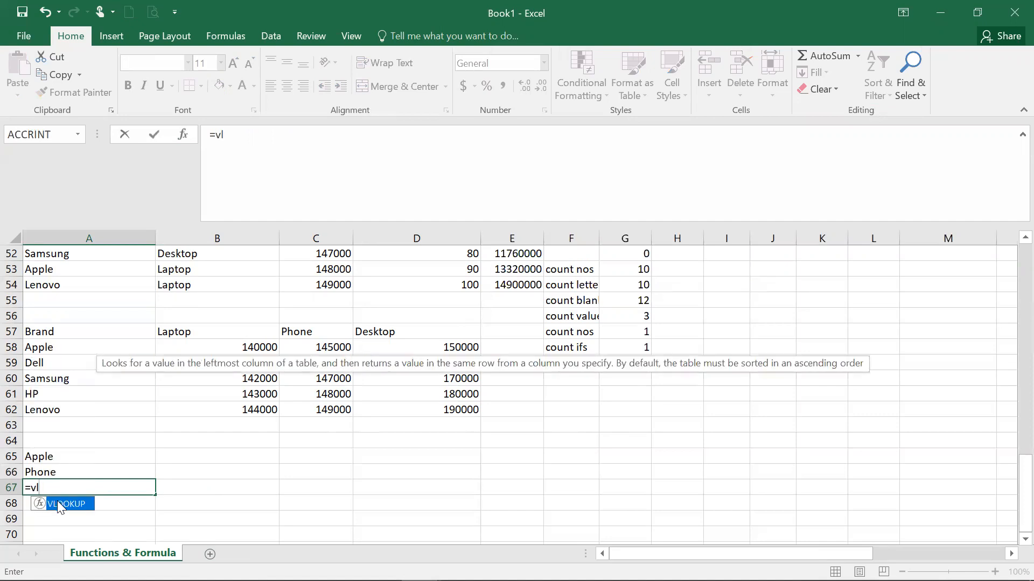
double_click(57, 503)
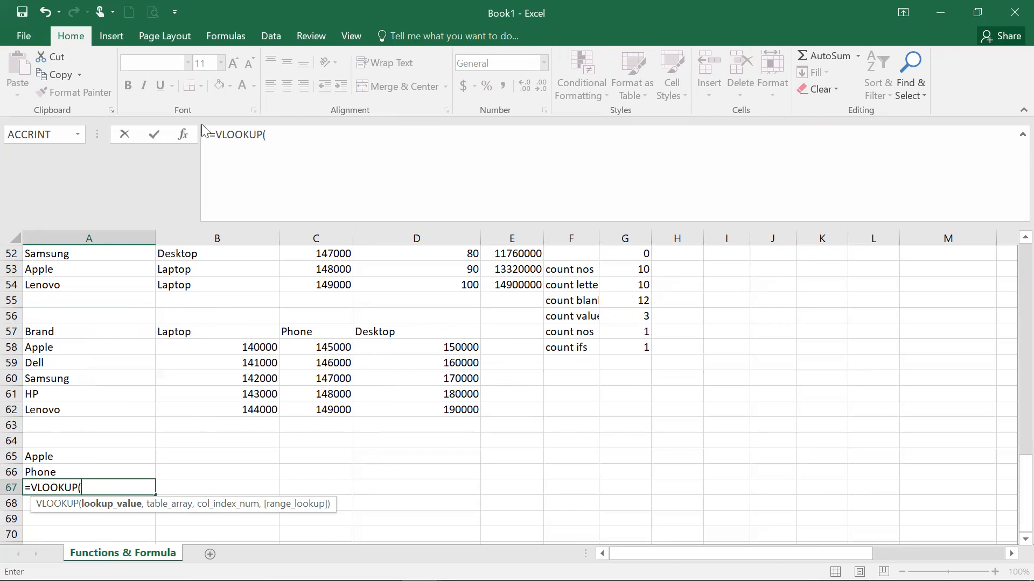
click(188, 132)
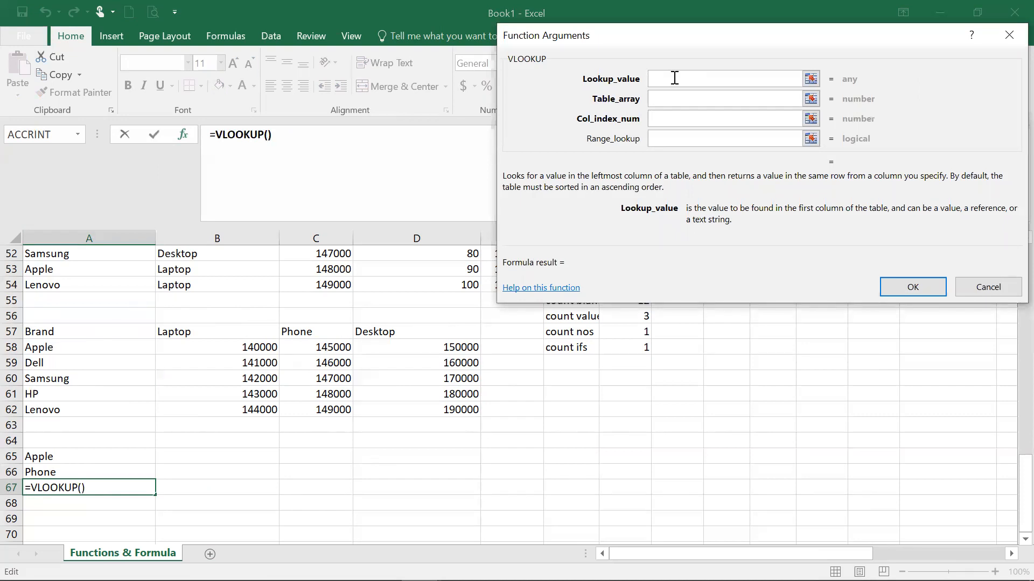
click(74, 460)
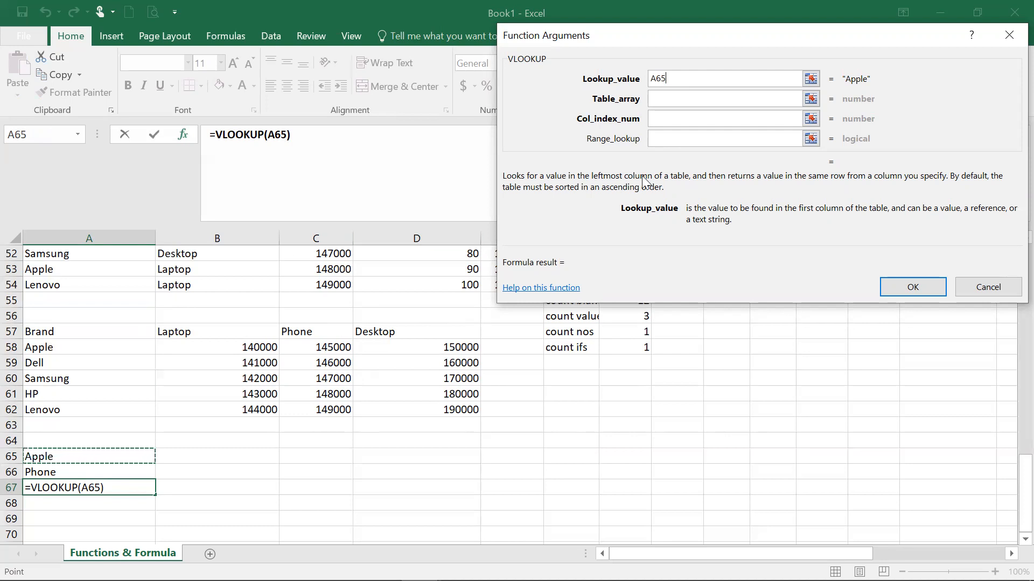
click(657, 96)
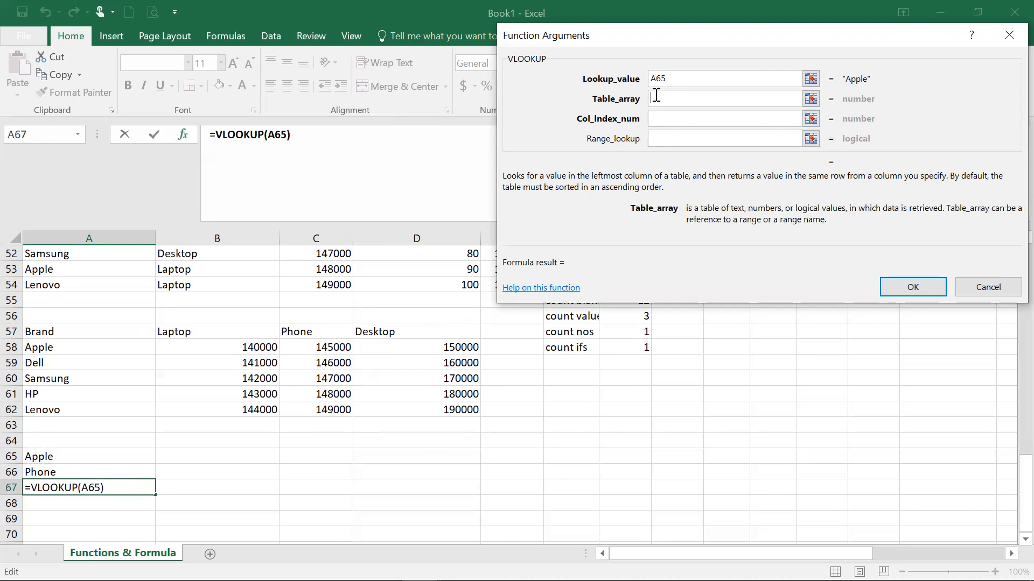
drag(83, 350, 410, 406)
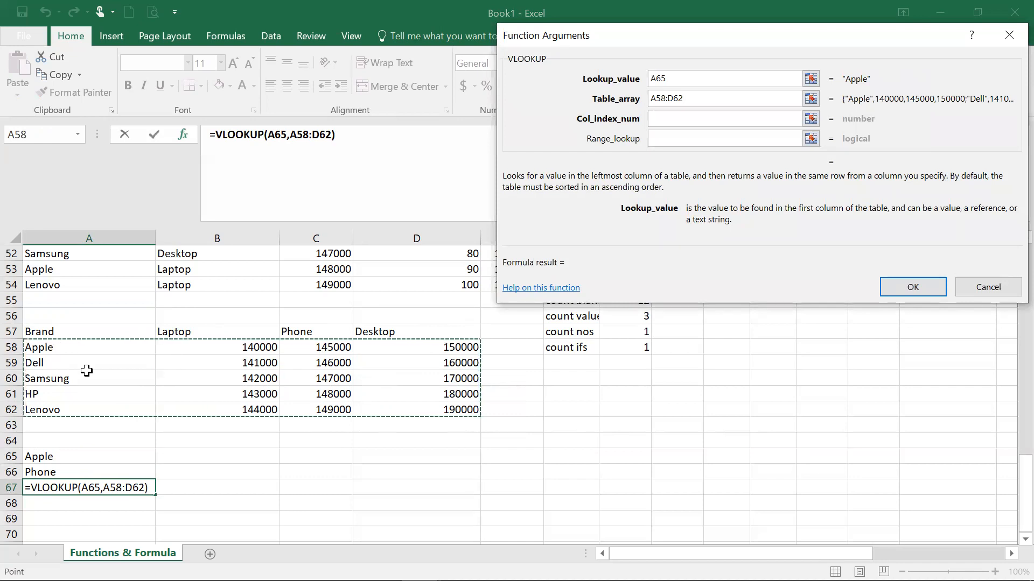
Step: Complete the VLOOKUP formula in A67 with column index 3 and range lookup FALSE
click(682, 116)
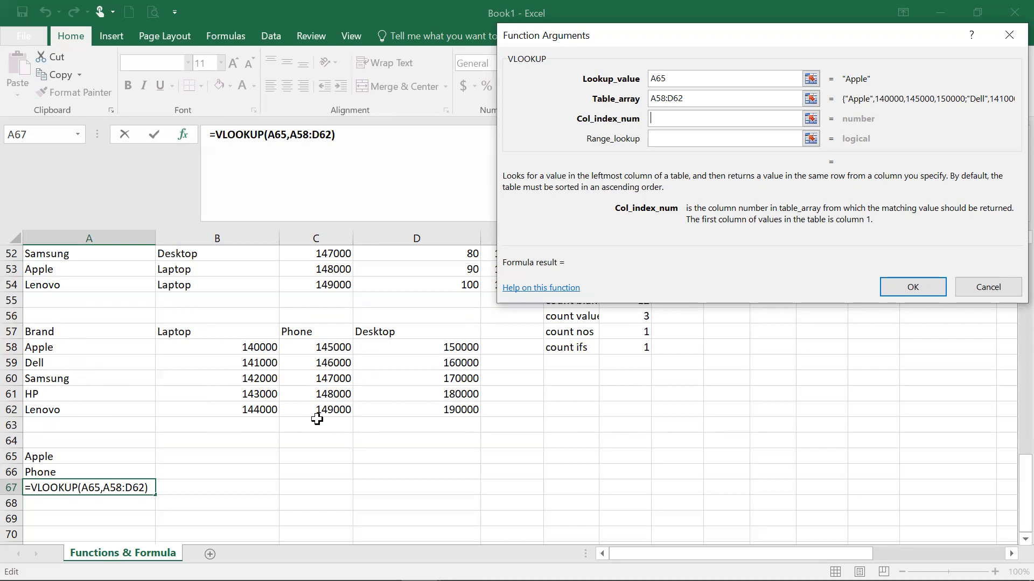
text(3)
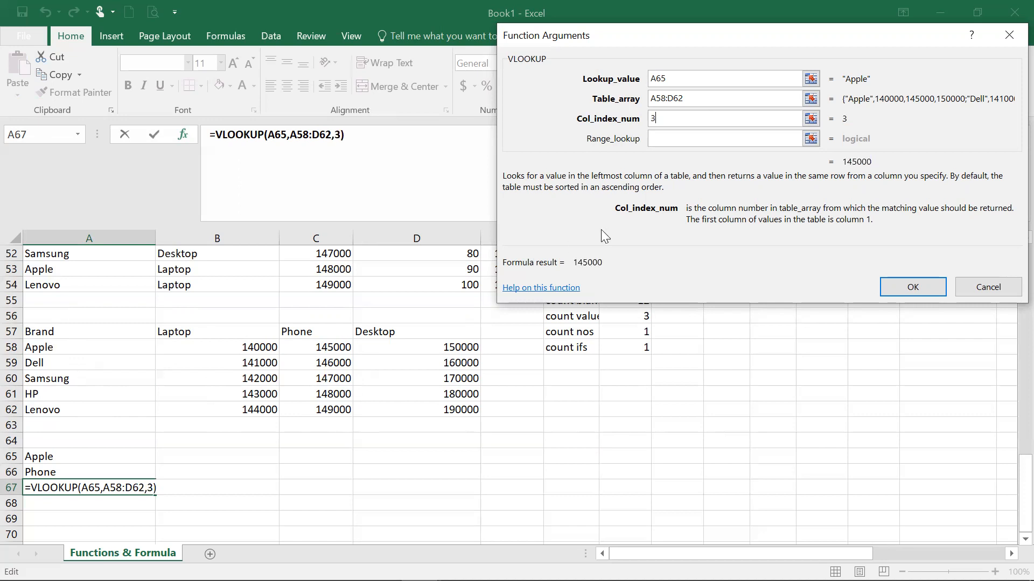
click(717, 138)
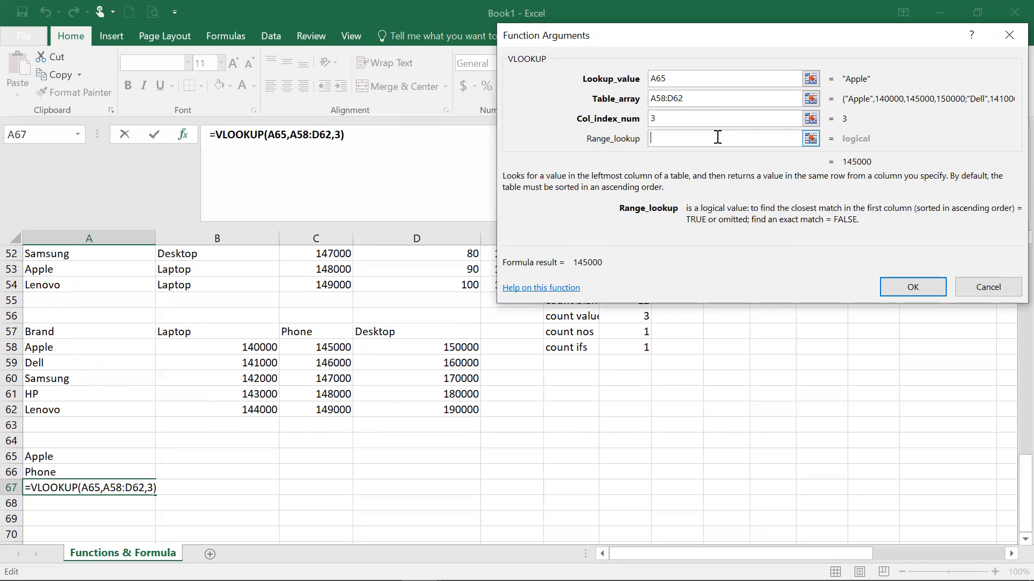
text(FALSE)
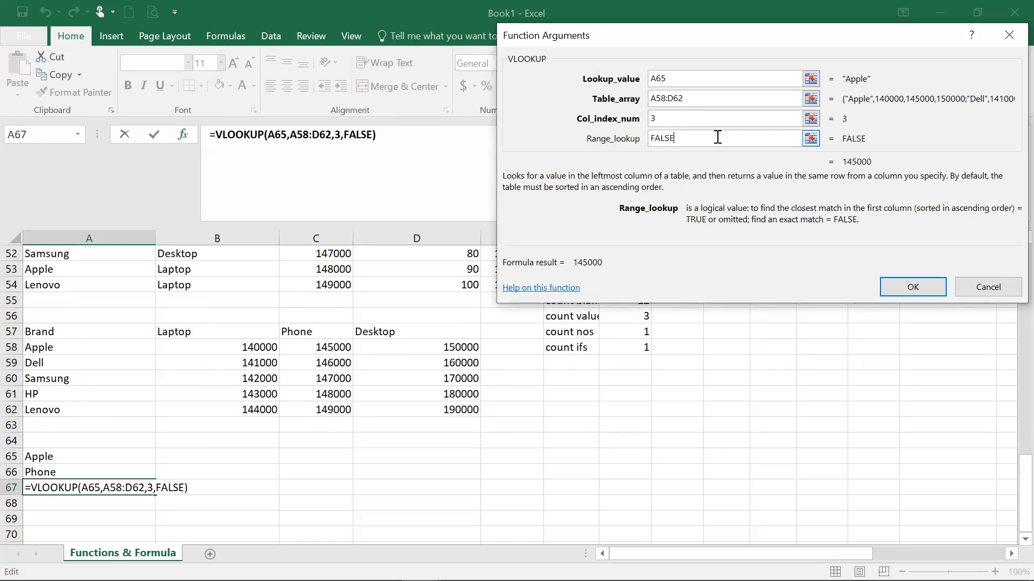
key(Return)
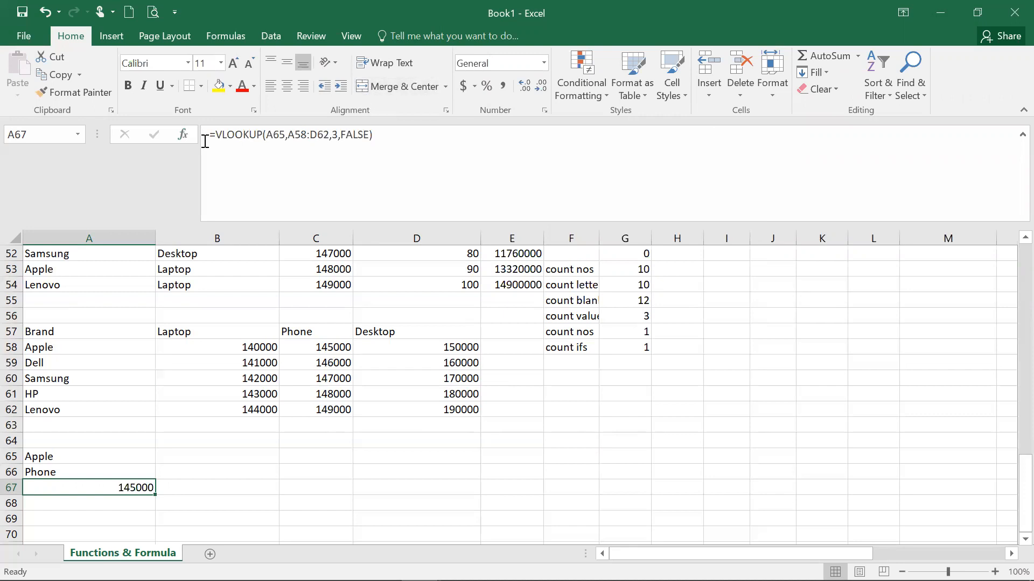
Step: Review the function arguments of the VLOOKUP in A67, including its range lookup setting
click(188, 132)
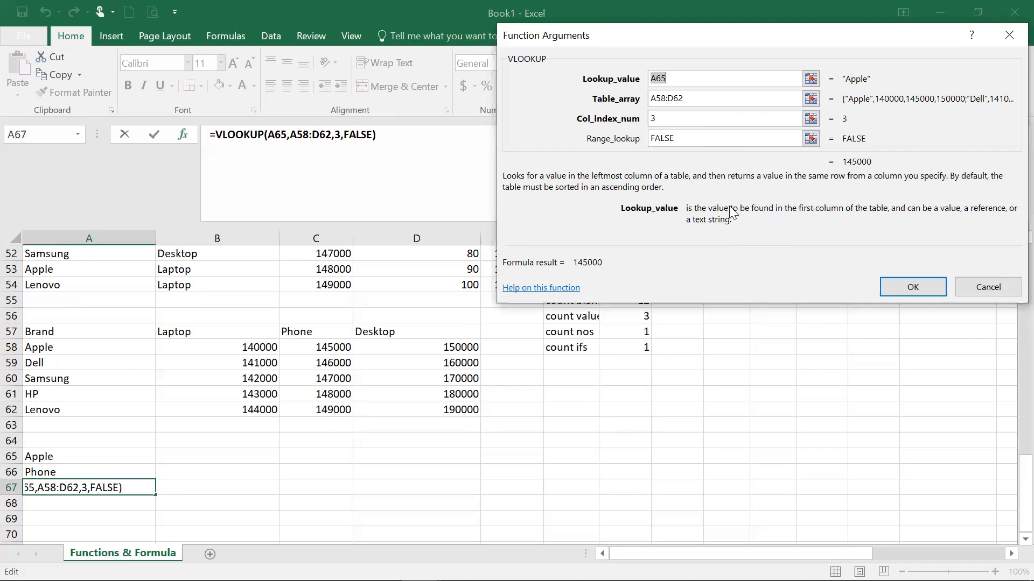
click(676, 138)
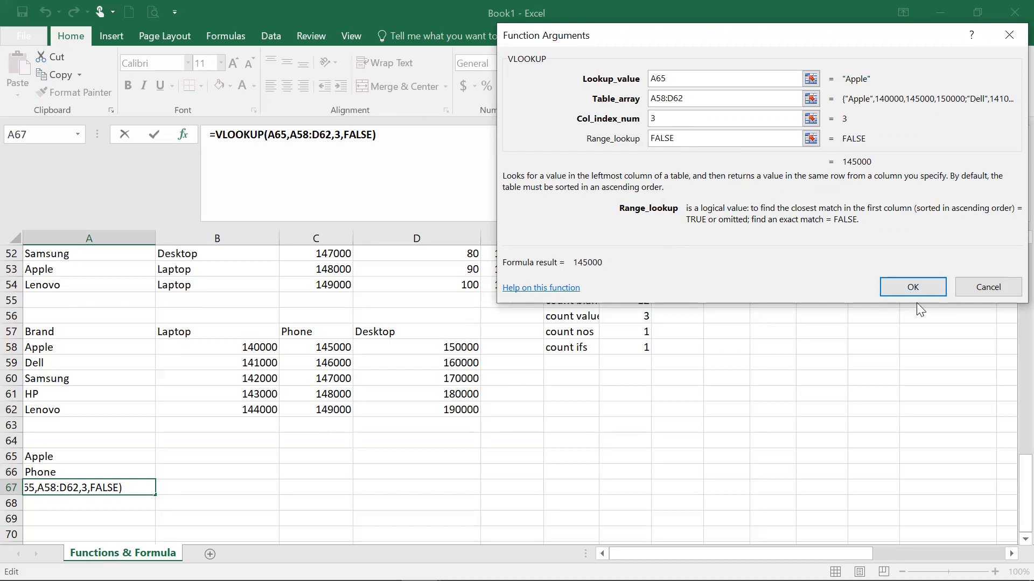
click(915, 289)
Step: Misspell the brand in A58 as "Aple" to test the exact-match lookup
click(124, 348)
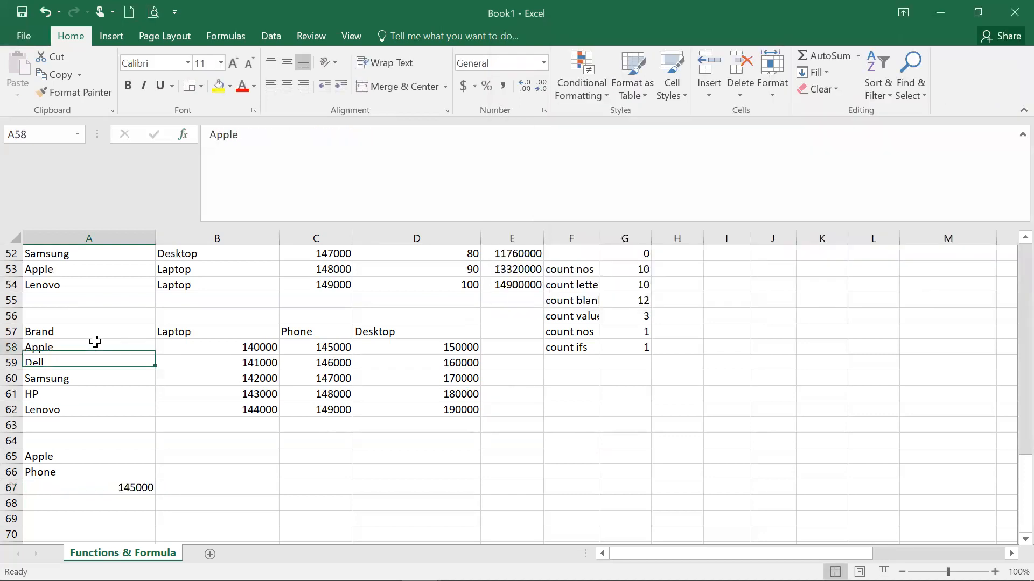
click(224, 136)
key(BackSpace)
key(Return)
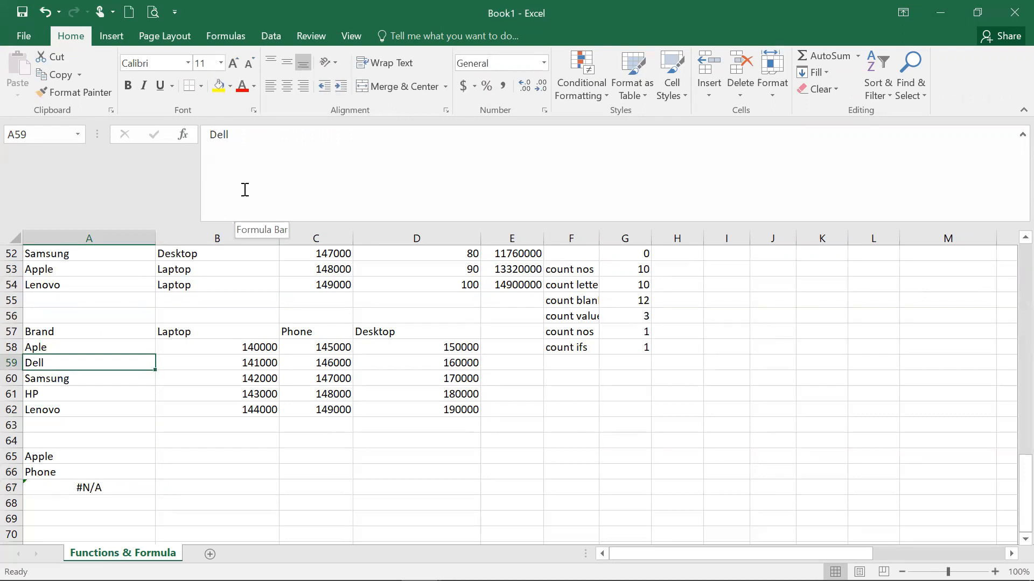
Step: Change the range lookup argument of the VLOOKUP formula in A67 to TRUE for an approximate match
click(115, 483)
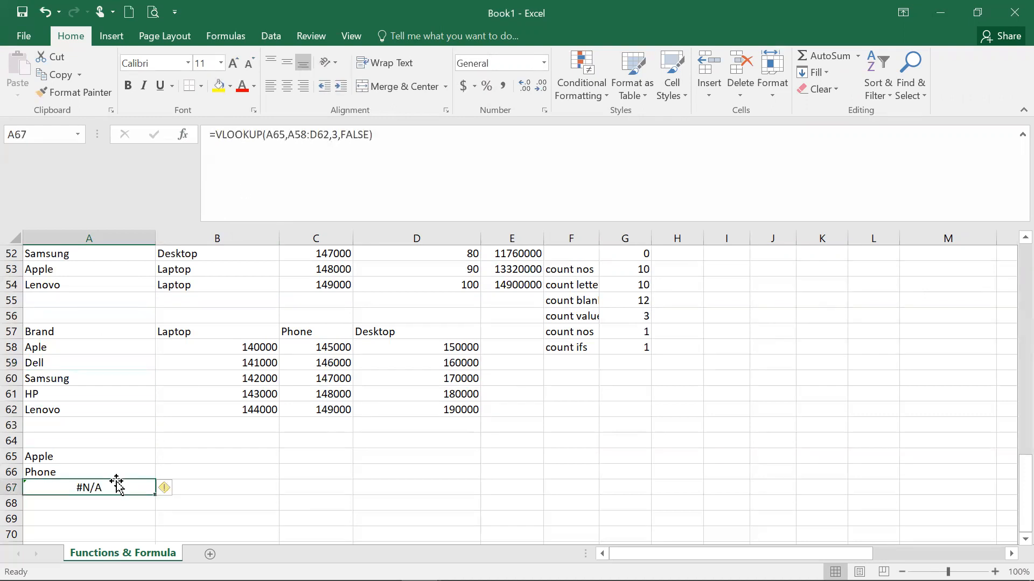
drag(340, 139, 368, 139)
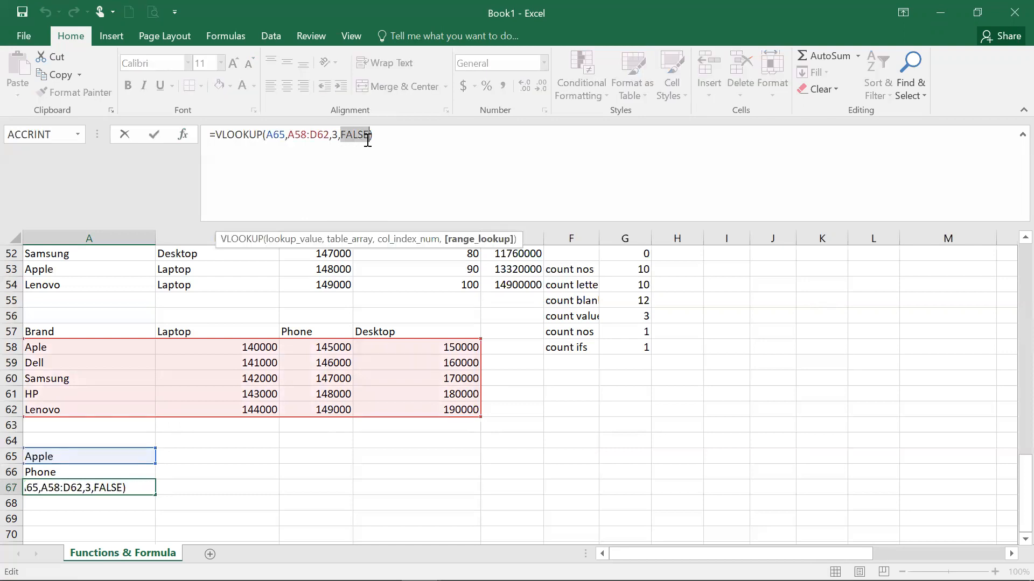
text(RUE)
key(BackSpace)
key(BackSpace)
key(BackSpace)
text(TRUE)
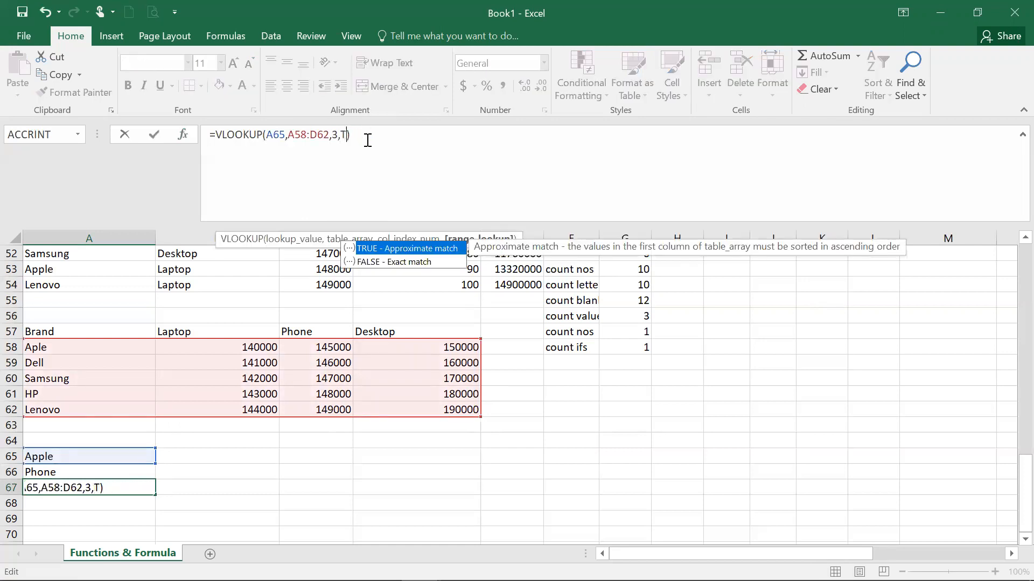
key(Return)
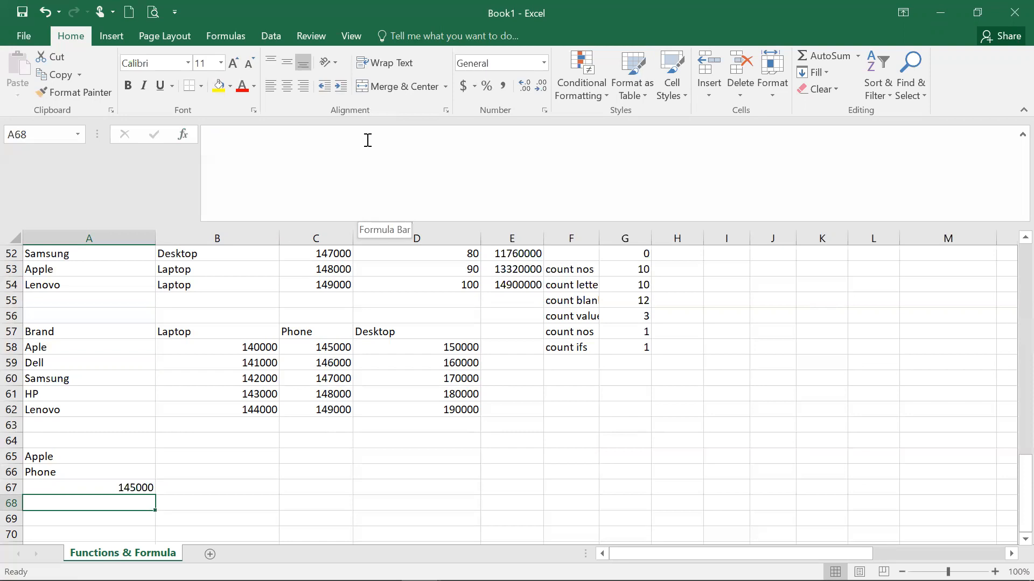
Step: Undo the range lookup change in A67 and the misspelling of the brand in A58
key(ctrl+z)
key(ctrl+y)
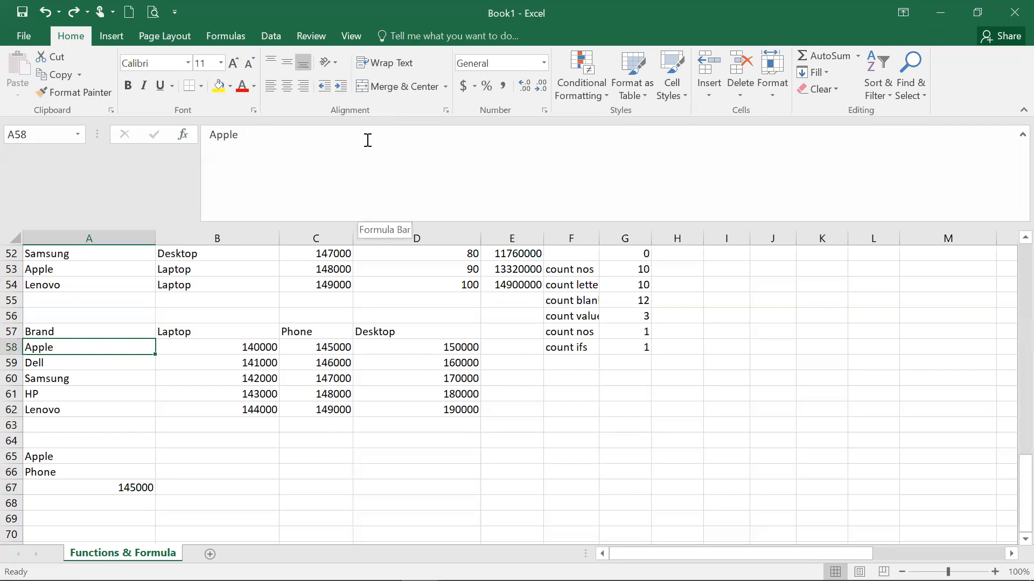
click(126, 488)
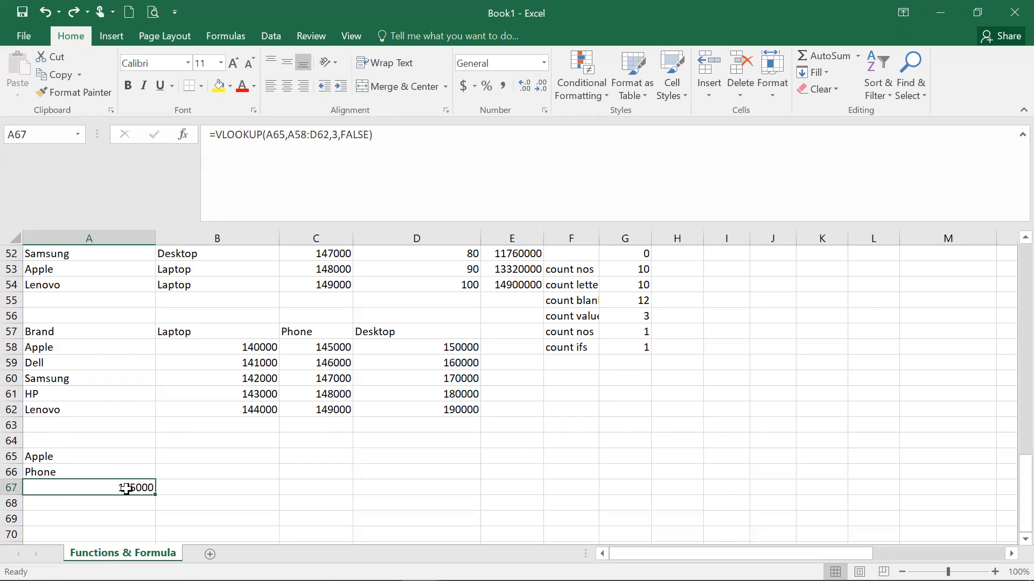
click(96, 457)
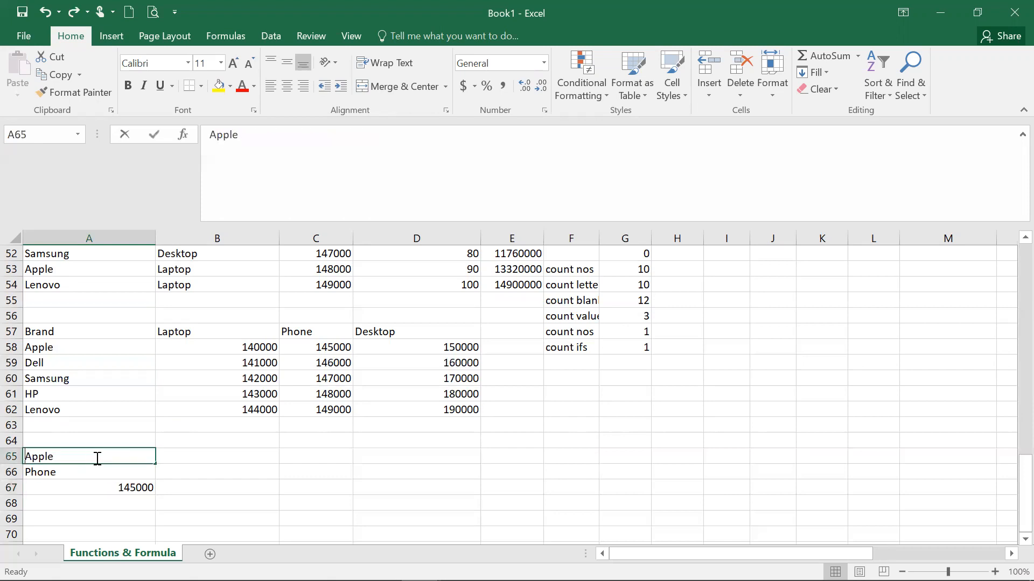
text(Sam)
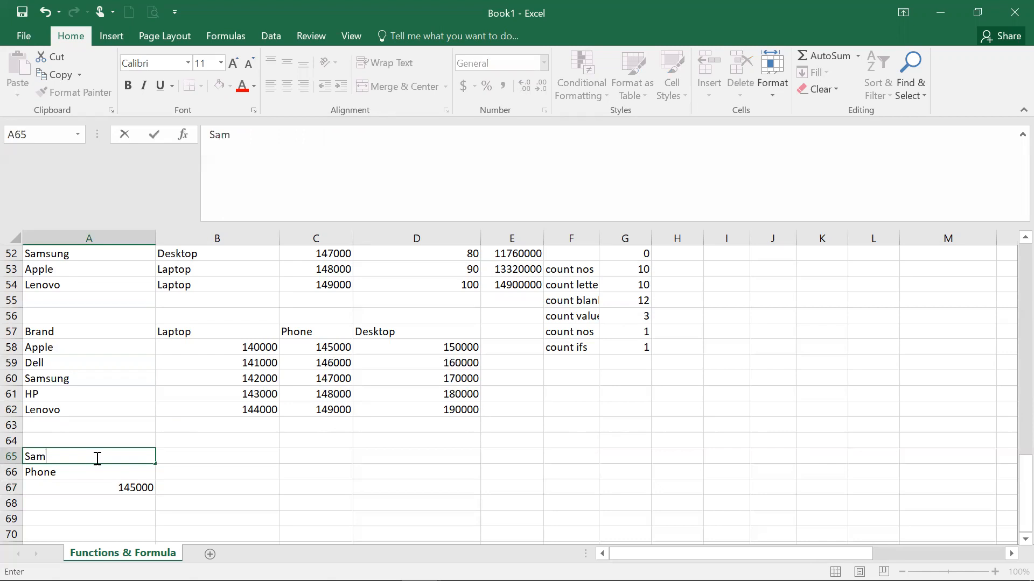
text(sung)
key(Return)
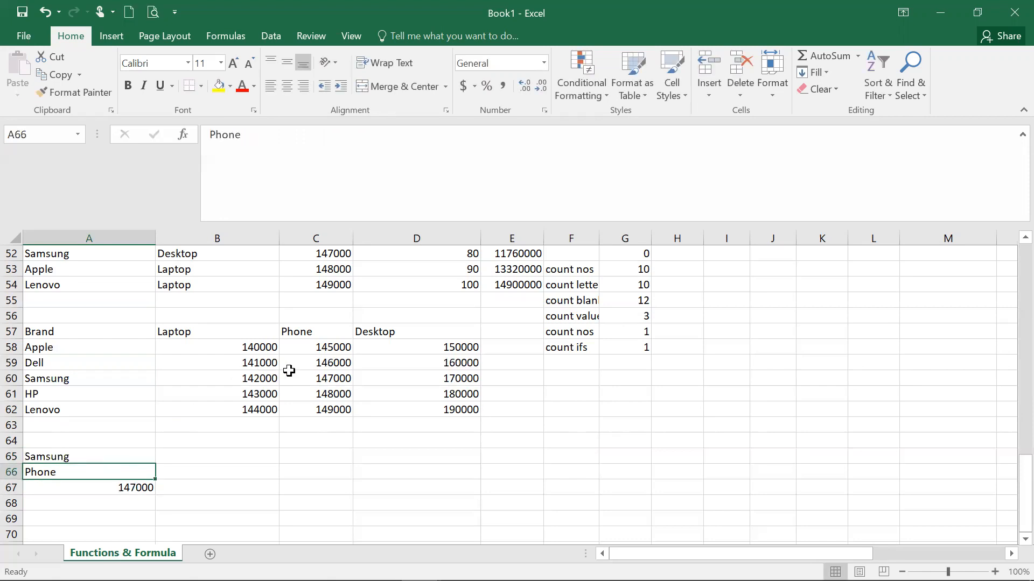
click(327, 378)
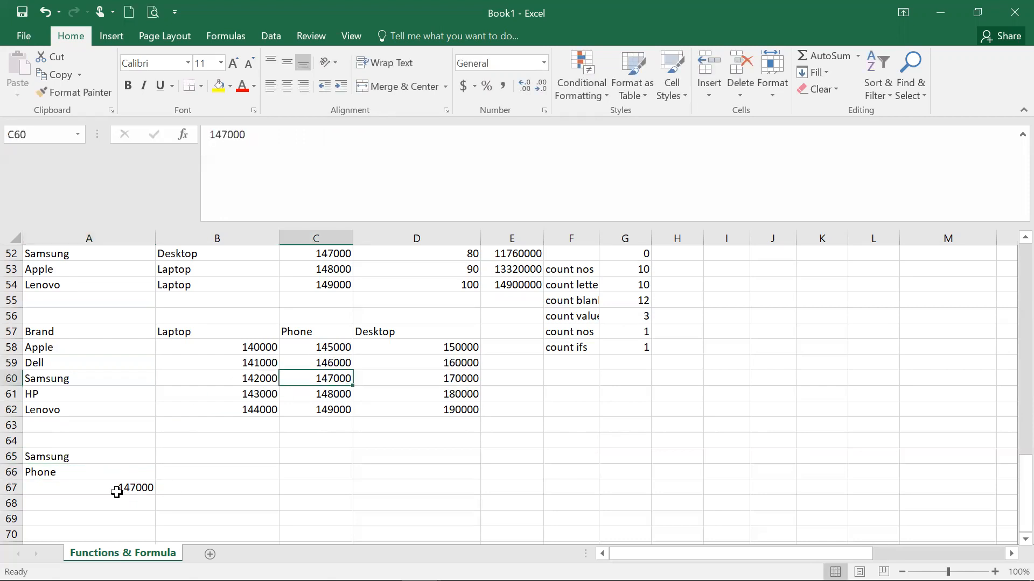
click(115, 487)
Step: Set the lookup brand in A65 to Lenovo
mouse_move(178, 565)
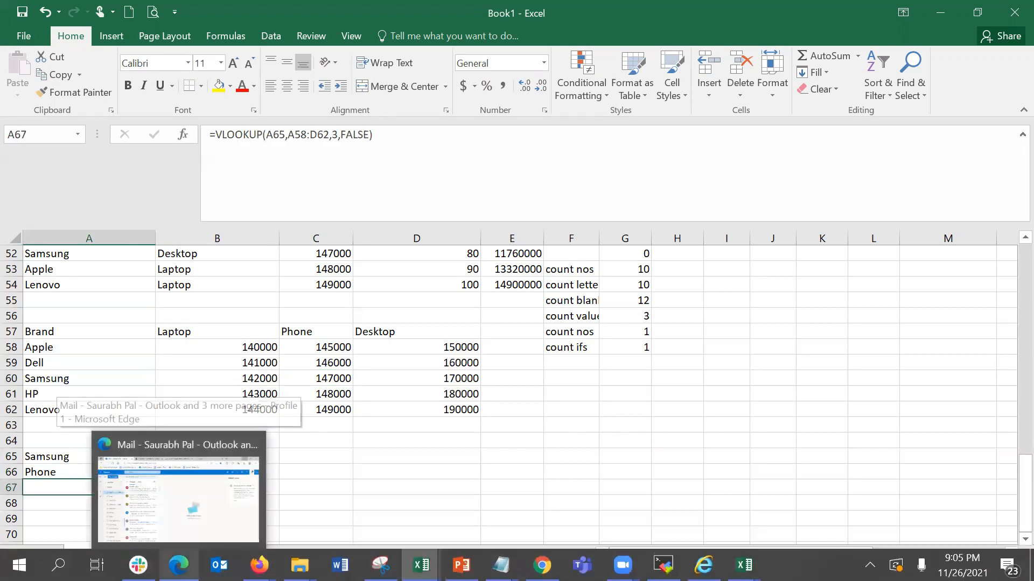
click(419, 426)
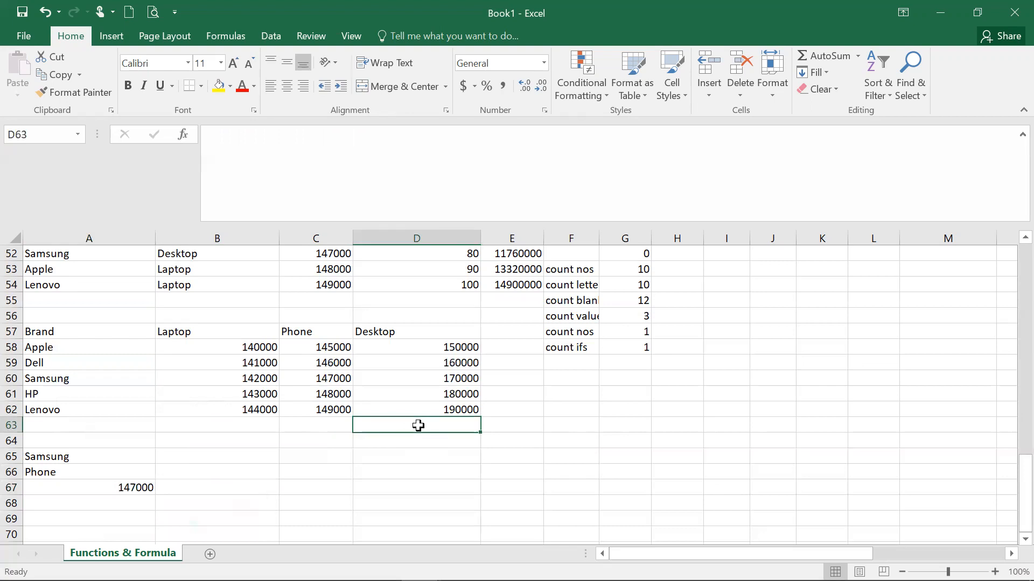
click(79, 459)
text(Lenovo)
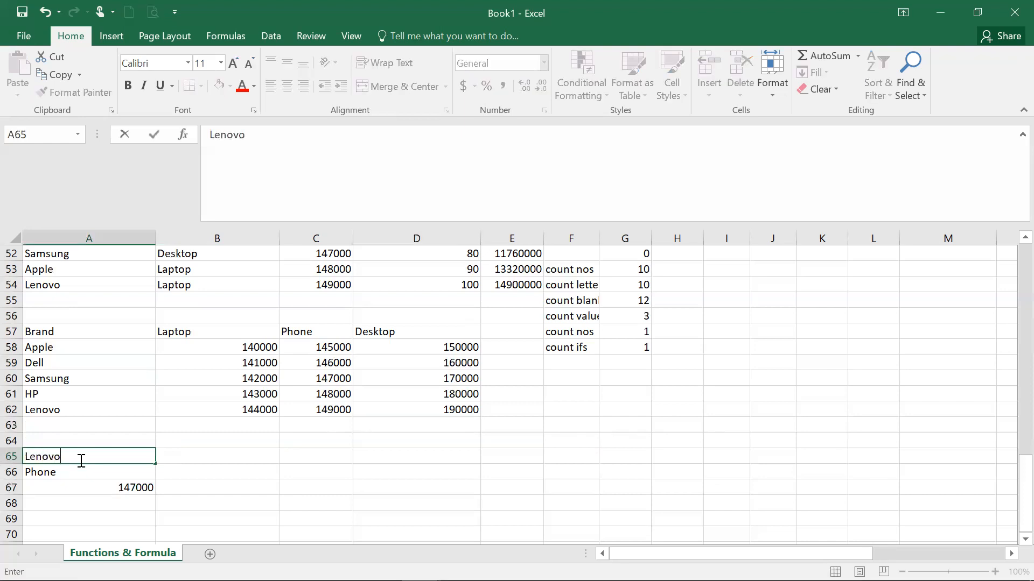
key(Return)
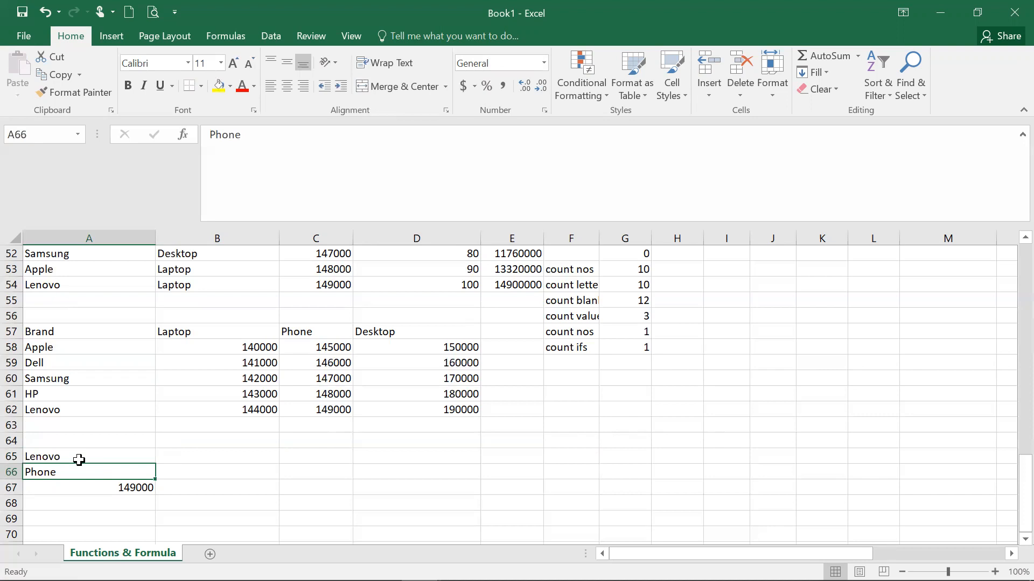
Step: Check the arguments of the A67 VLOOKUP for the Lenovo lookup
click(81, 487)
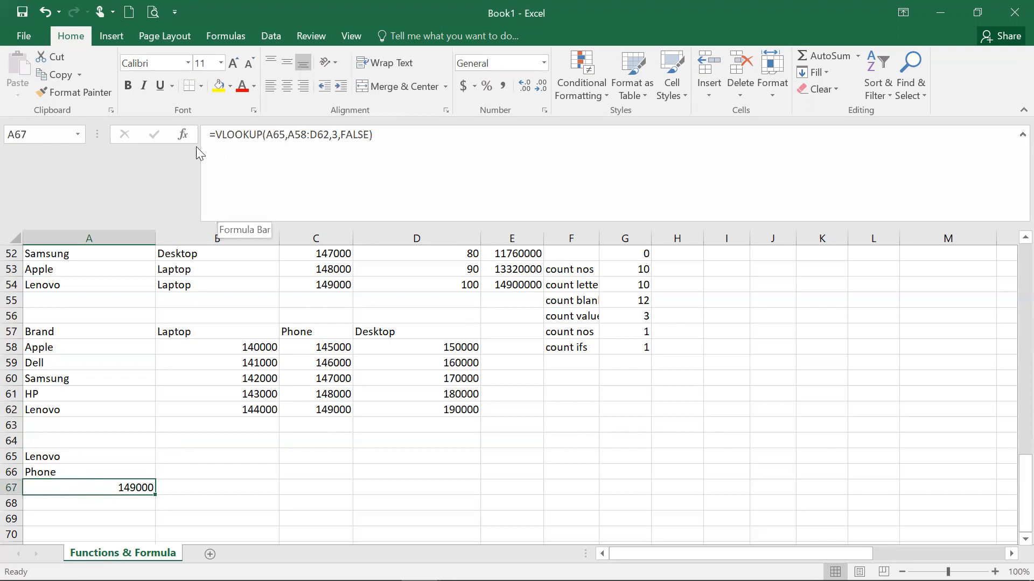
click(186, 136)
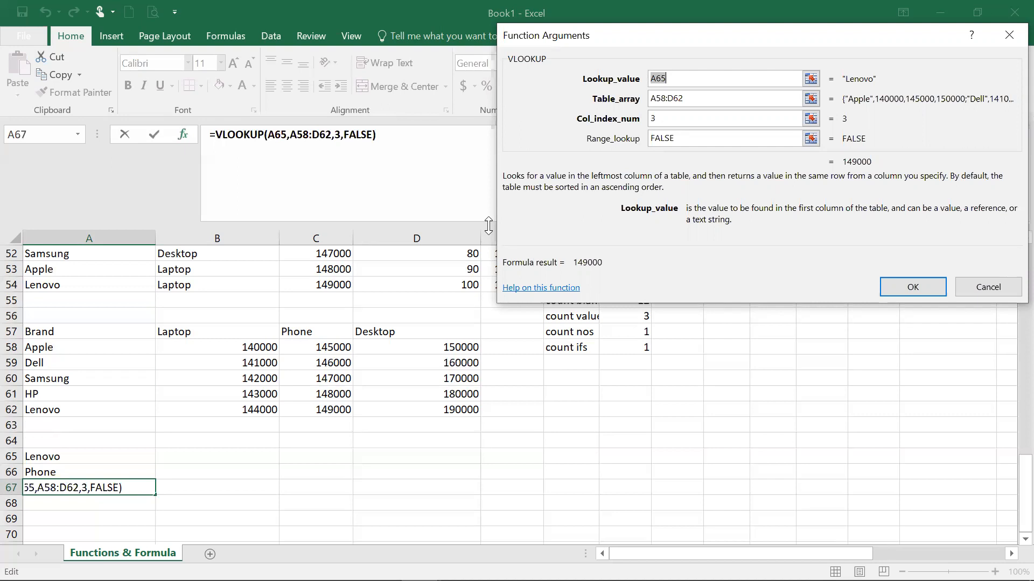
click(930, 288)
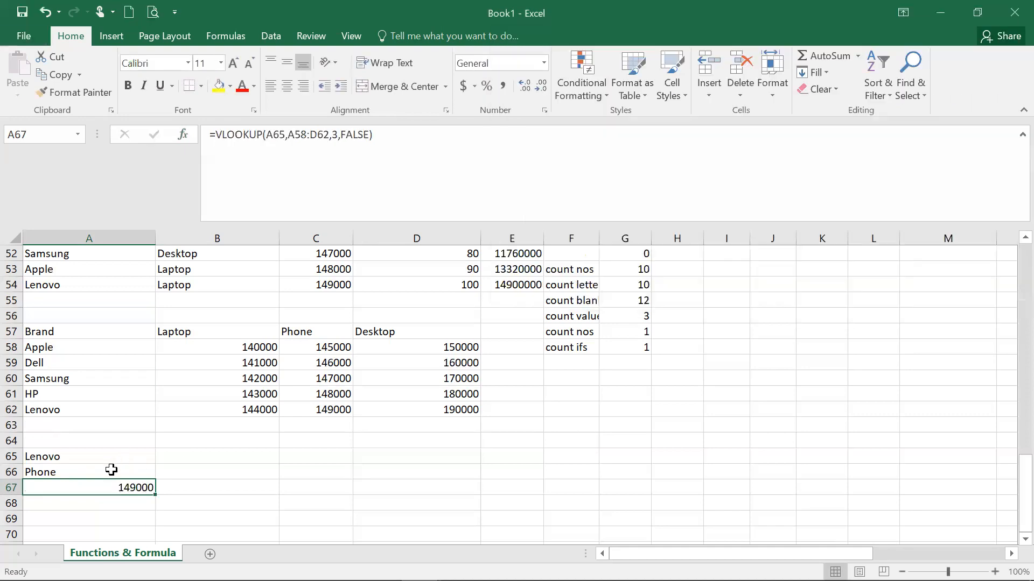
Step: Enter a second lookup pair beside the first, with Lenovo in B65 and Desktop in B66
click(112, 471)
click(194, 459)
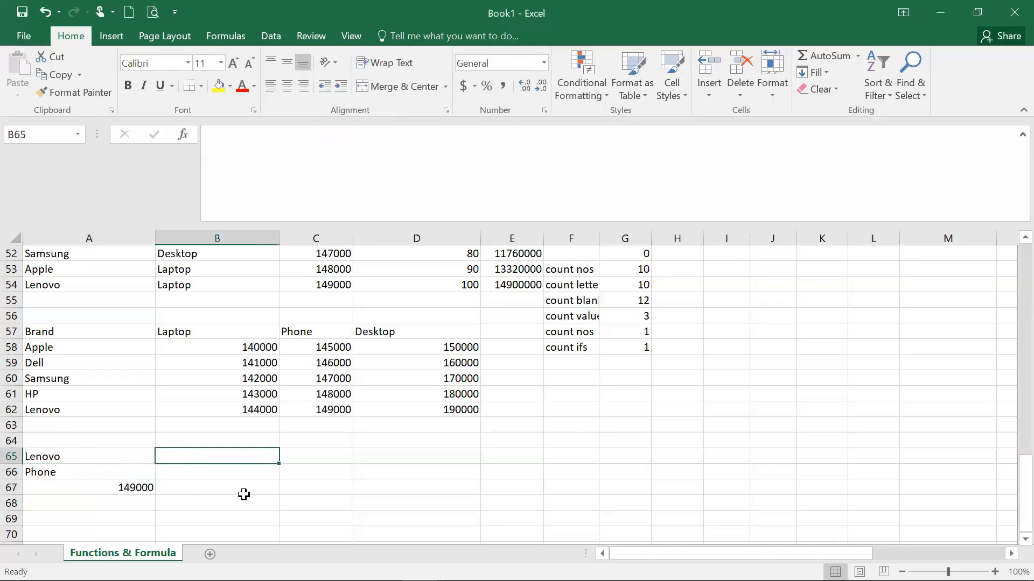
text(LE)
key(BackSpace)
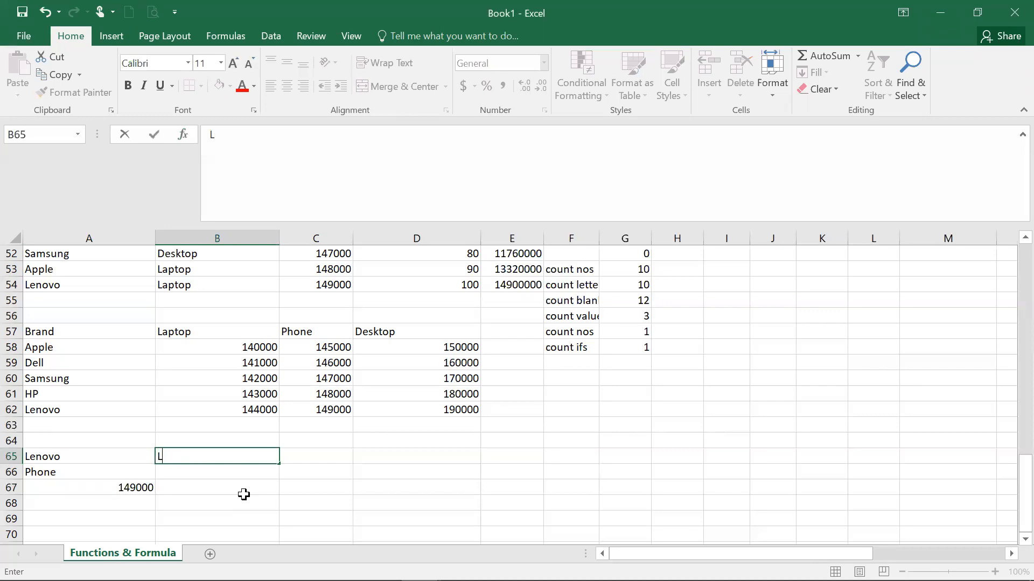
text(enovo)
key(Return)
text(Deskto[)
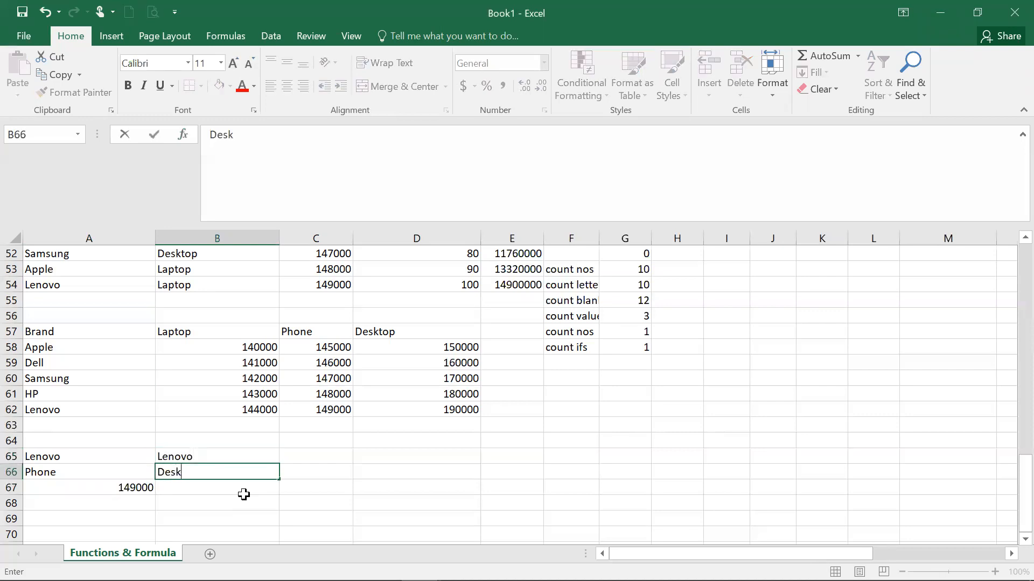
key(BackSpace)
text(p)
key(Return)
Step: Replace the second lookup brand in B65 with HP
key(Up)
key(Up)
text(H)
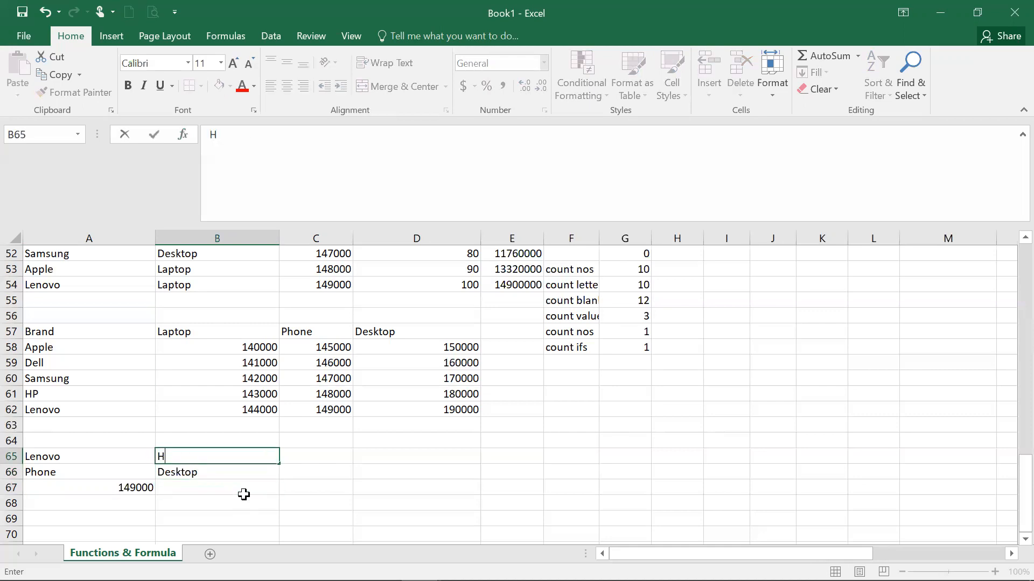
text(P)
key(Return)
key(Return)
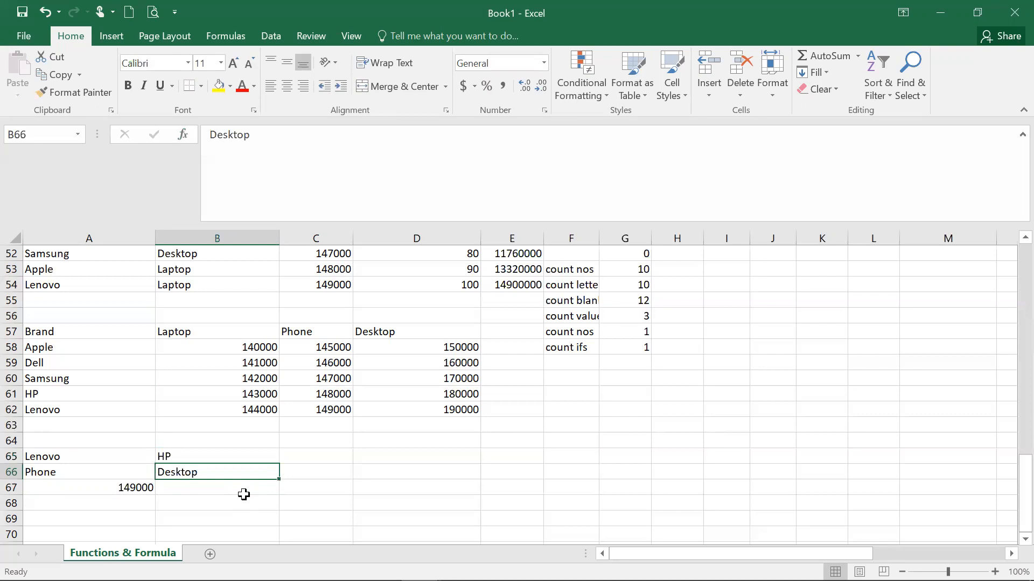
Step: Start a VLOOKUP in B67 with B65 as the lookup value and A58:D62 as the table array
text(=)
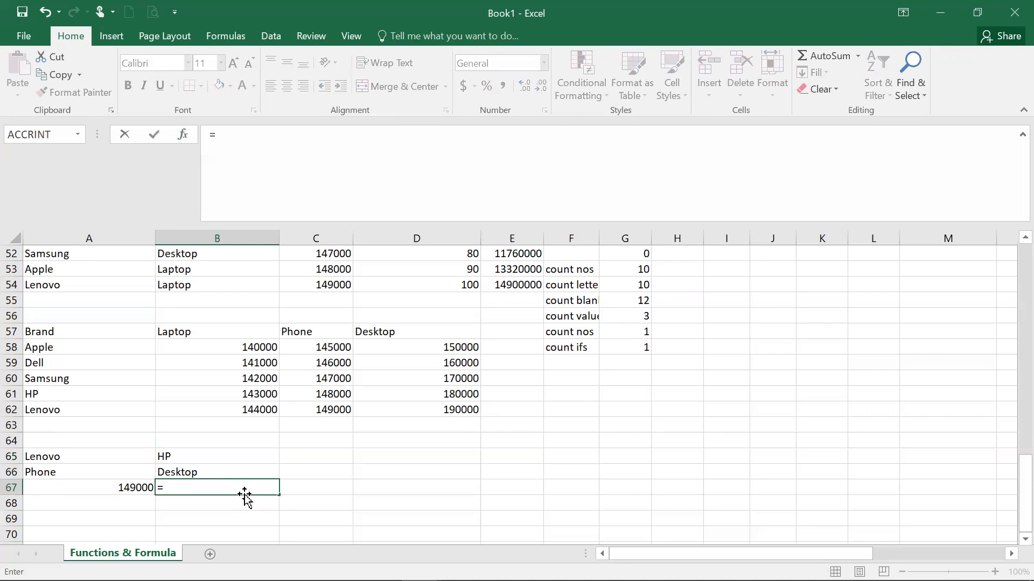
text(vl)
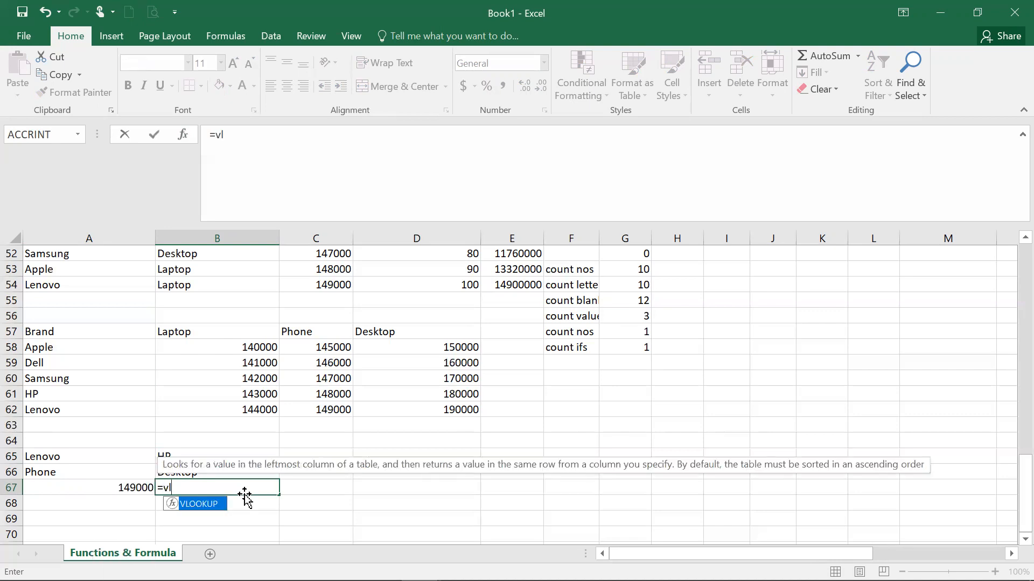
double_click(206, 504)
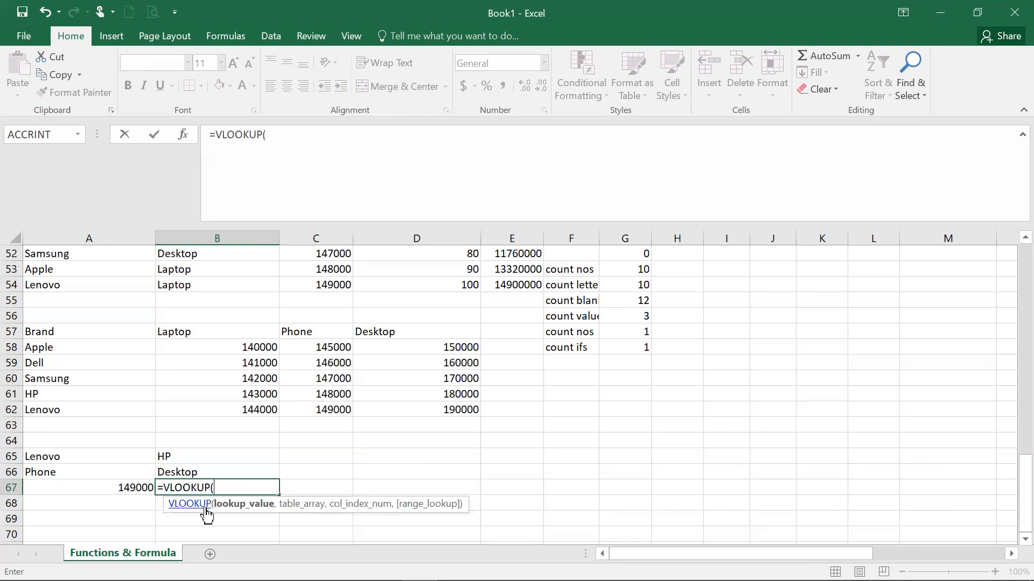
click(185, 134)
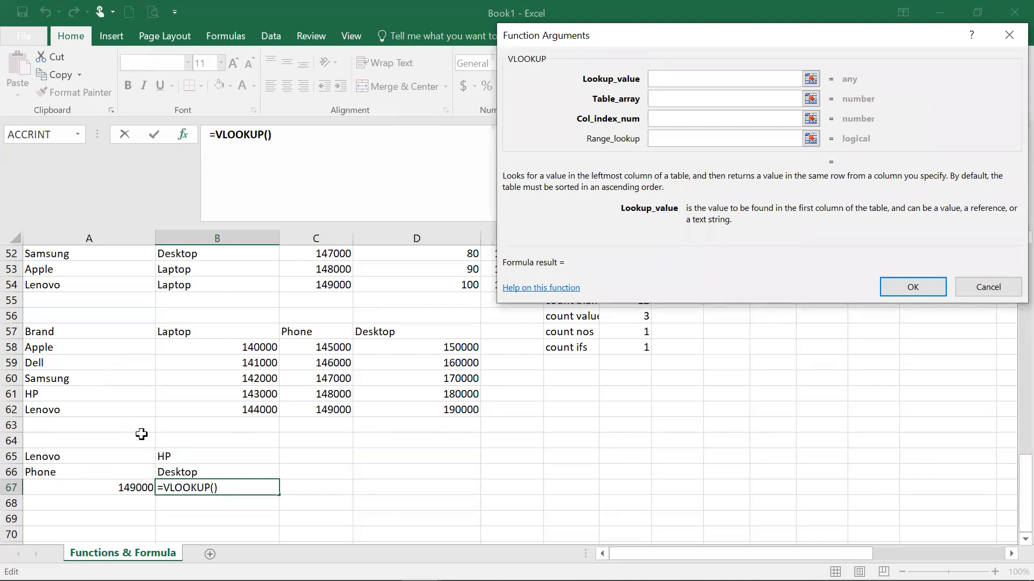
click(170, 456)
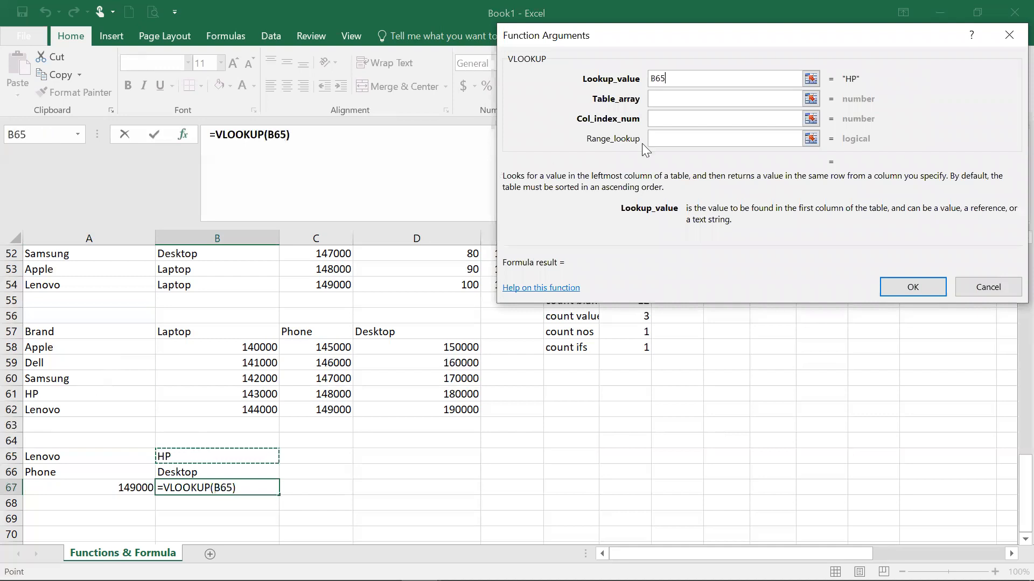
click(689, 98)
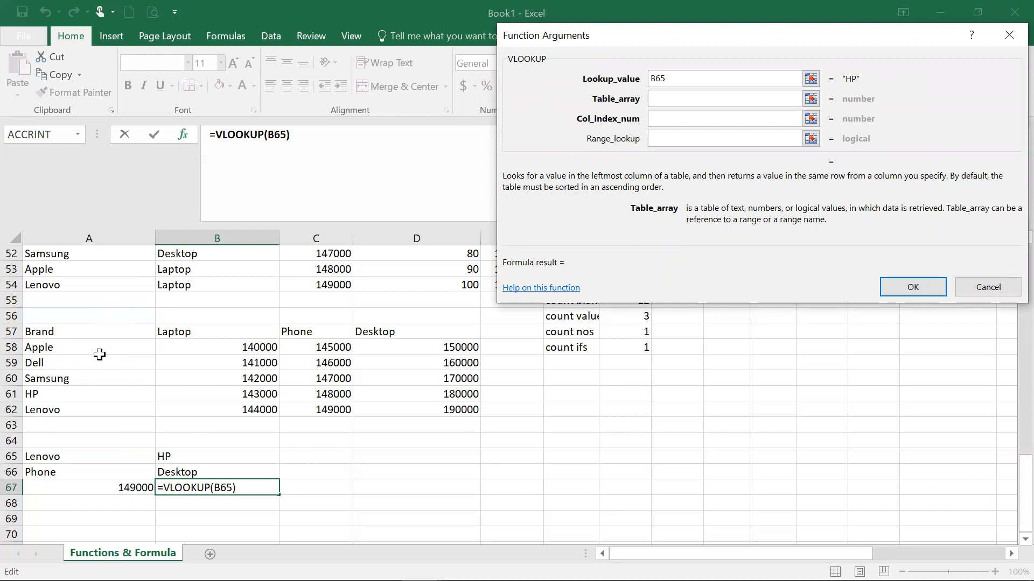
drag(76, 348, 415, 407)
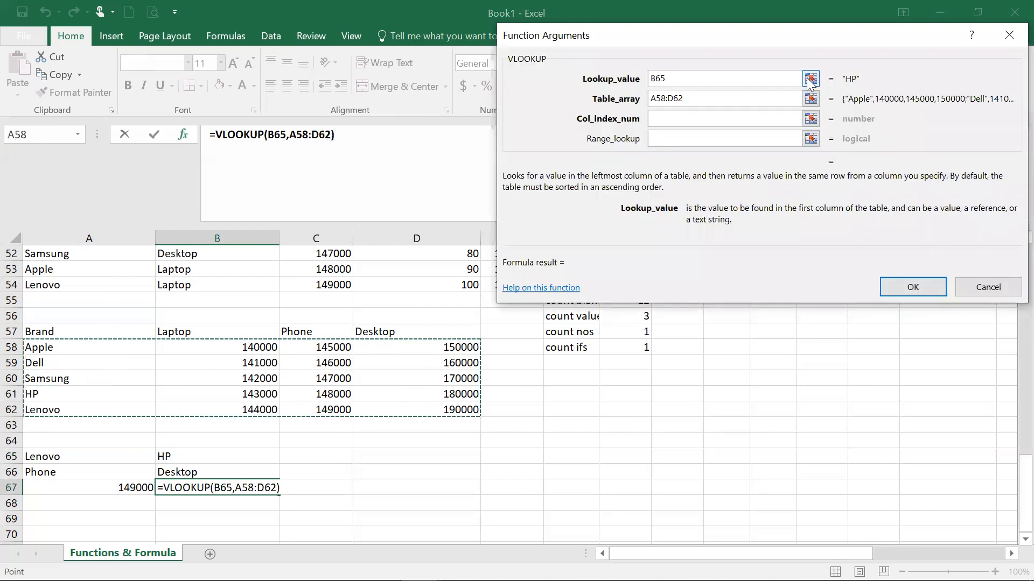
Step: Complete the B67 VLOOKUP with column index 4 and FALSE for an exact match
click(740, 115)
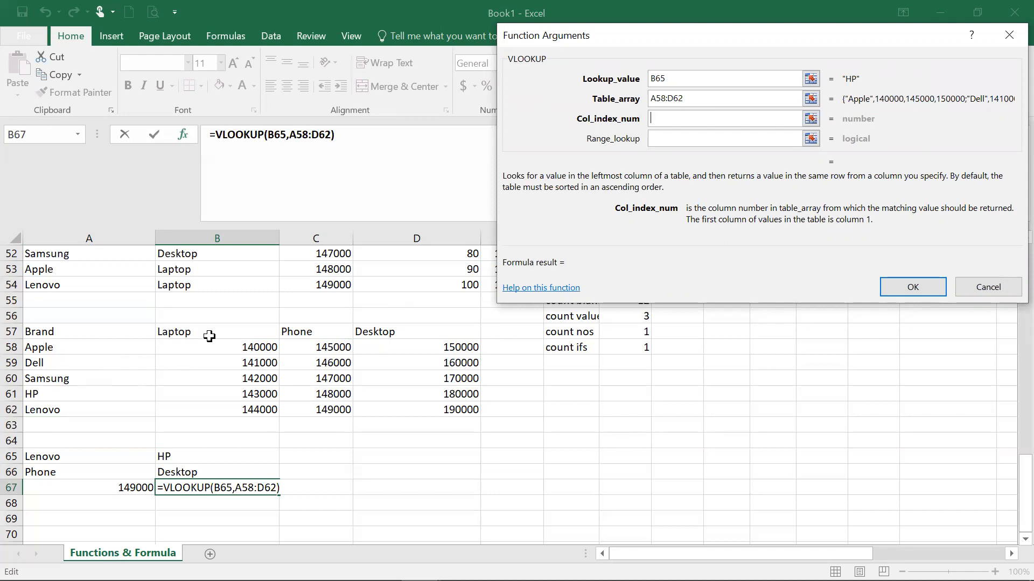
text(4)
click(662, 135)
text(FALSE)
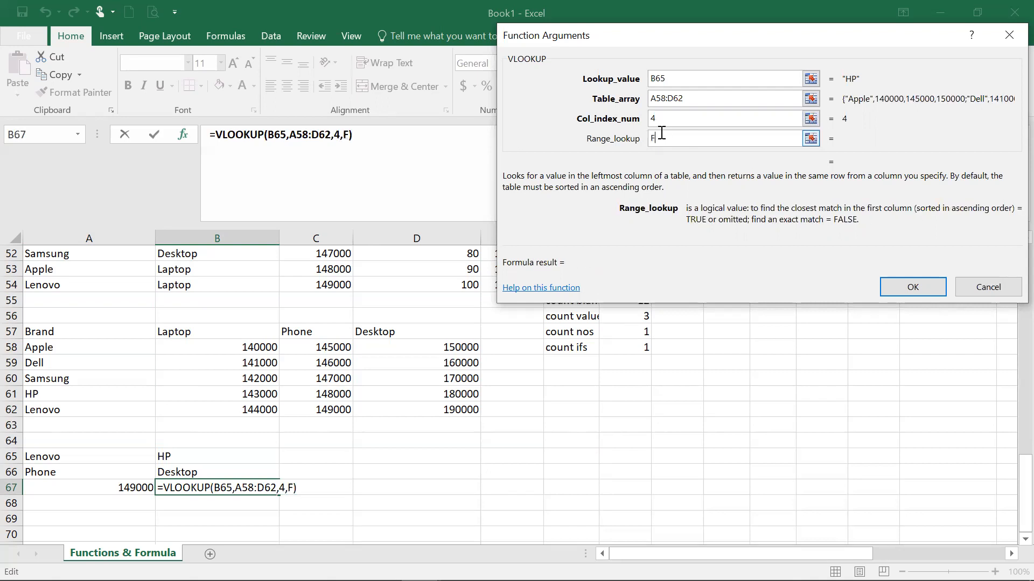
key(Return)
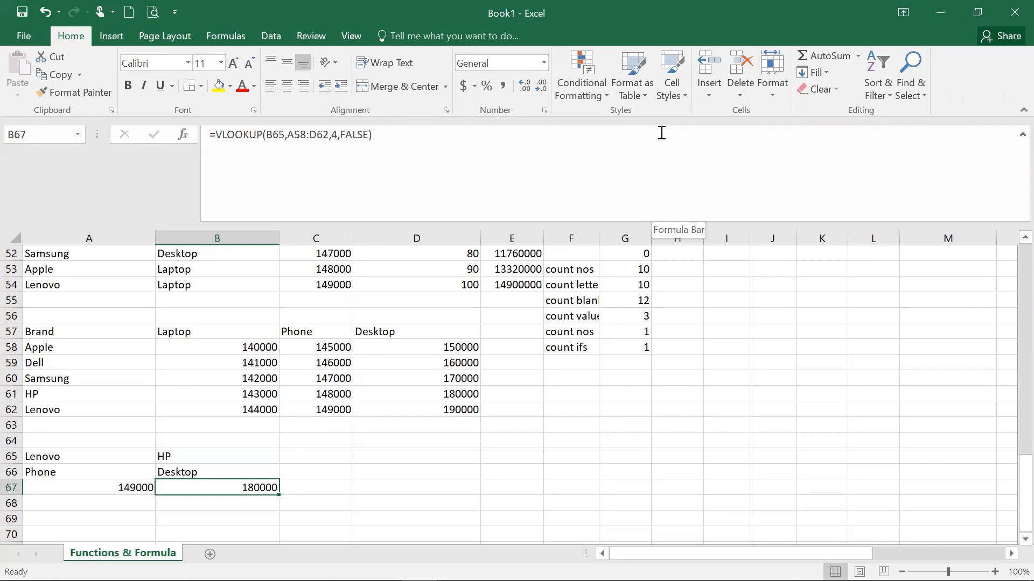
Step: Change the second lookup brand in B65 to Dell
click(262, 454)
text(Dell)
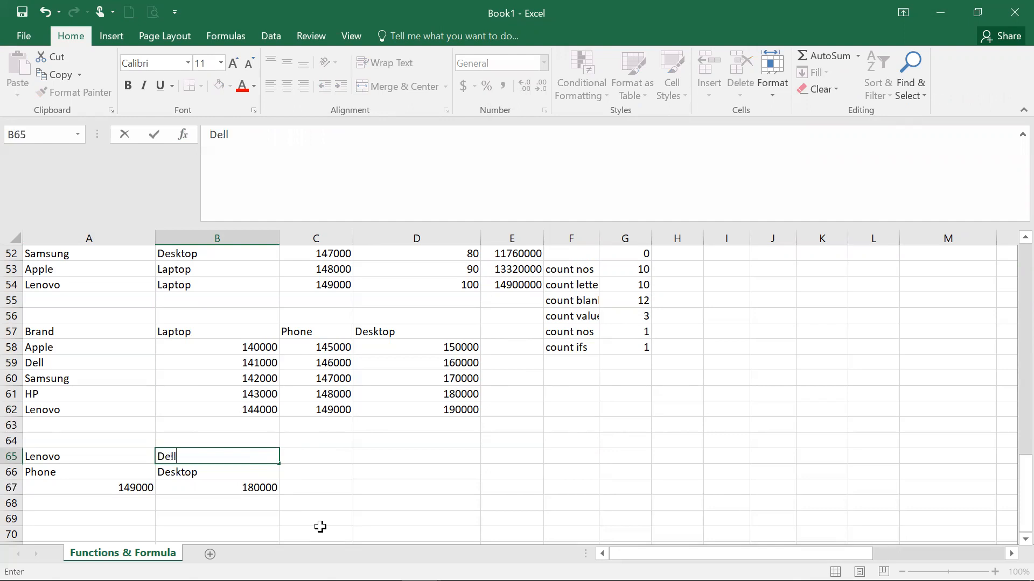
key(Return)
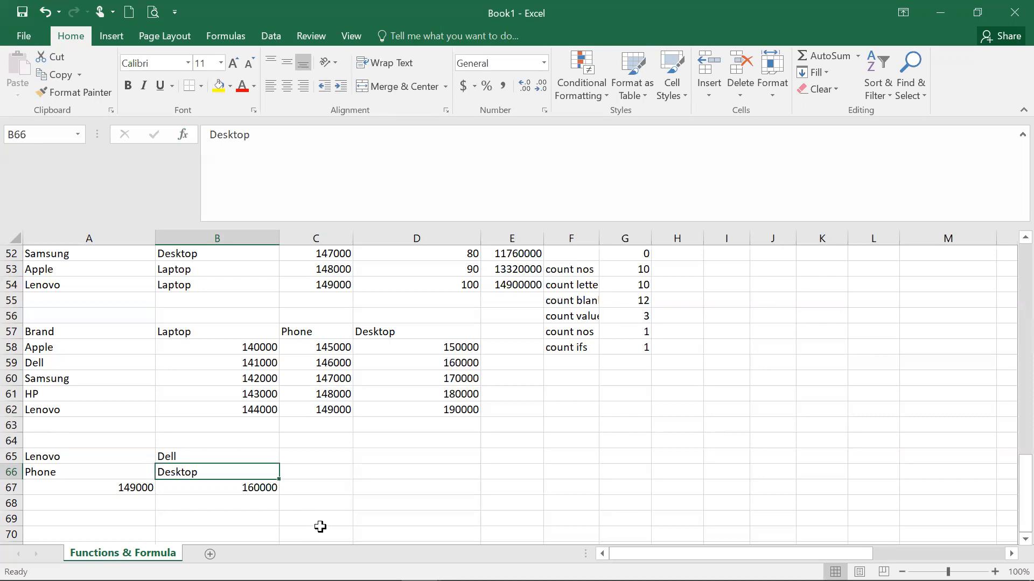
Step: Start a MATCH function in C66 that looks up B66 in the header row A57:D57
key(Right)
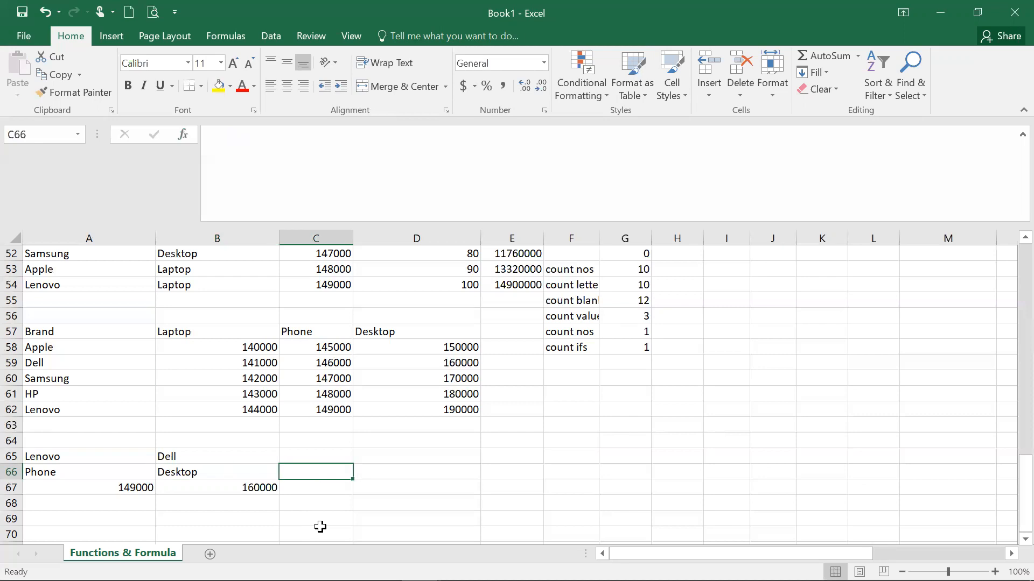
text(=)
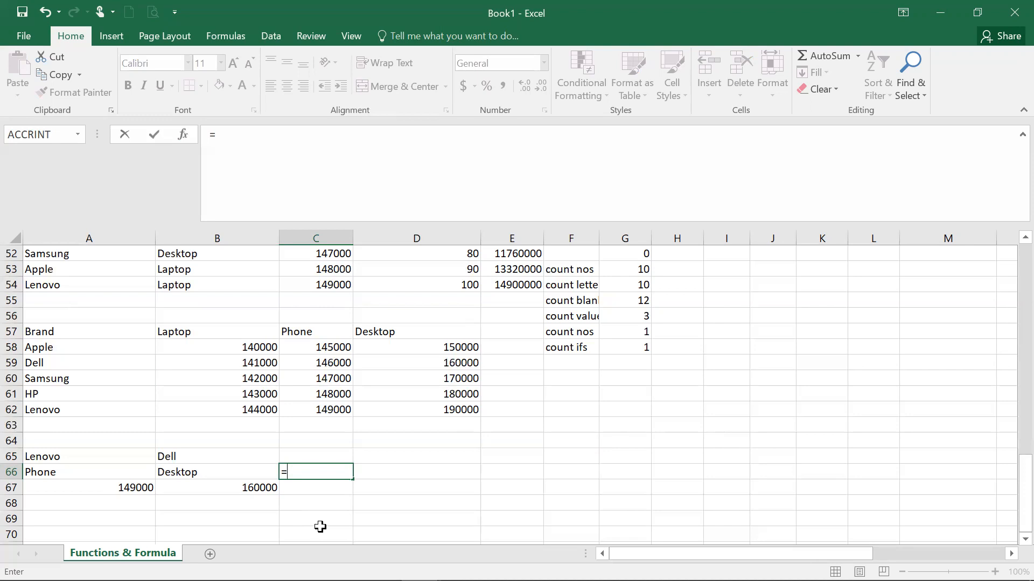
text(mat)
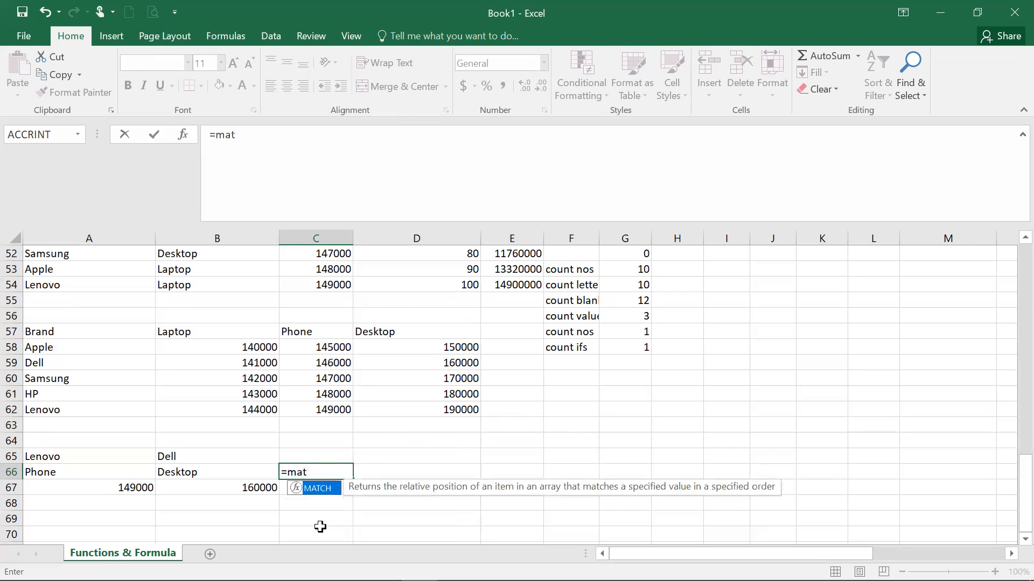
double_click(307, 490)
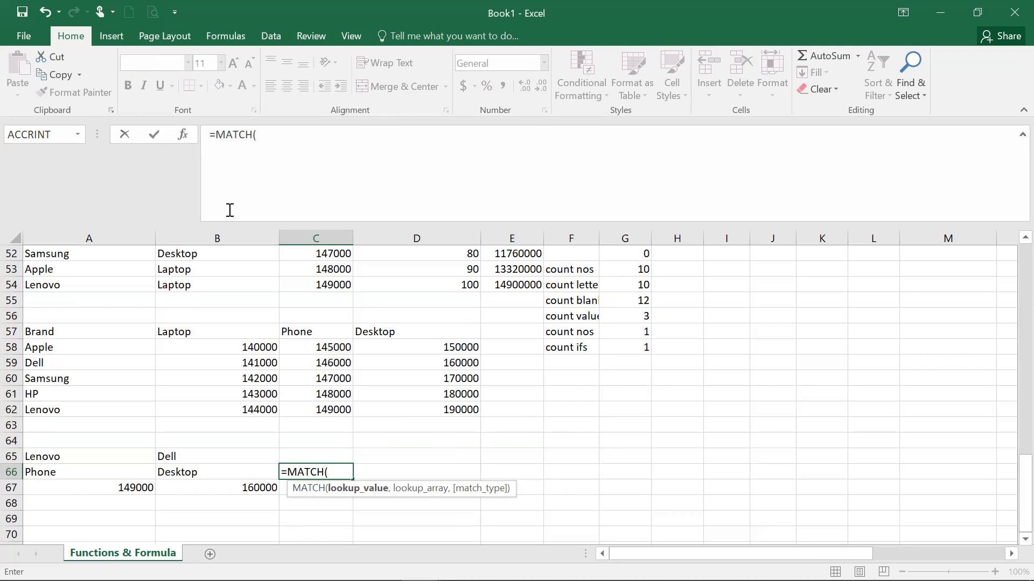
click(183, 135)
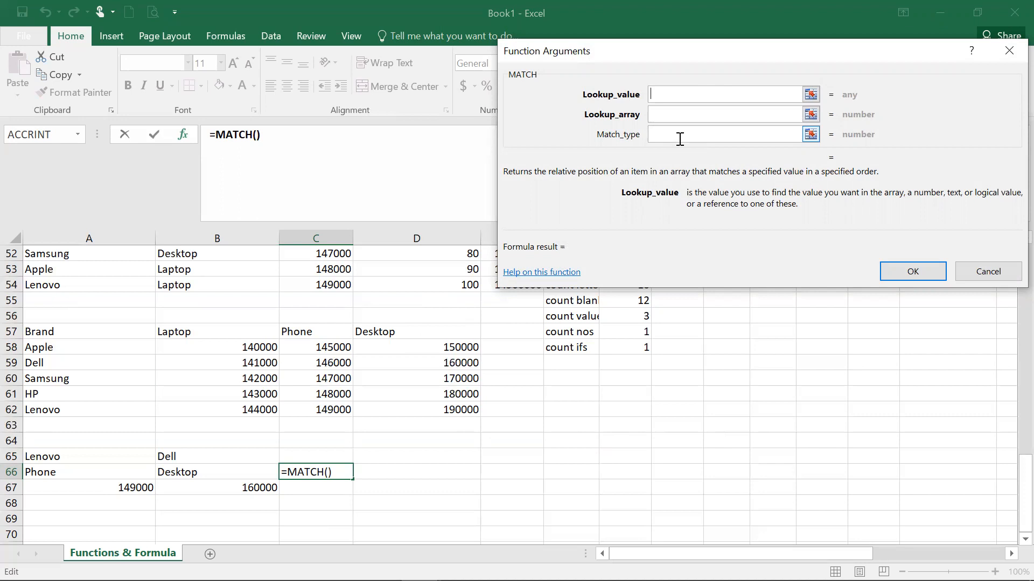
click(239, 474)
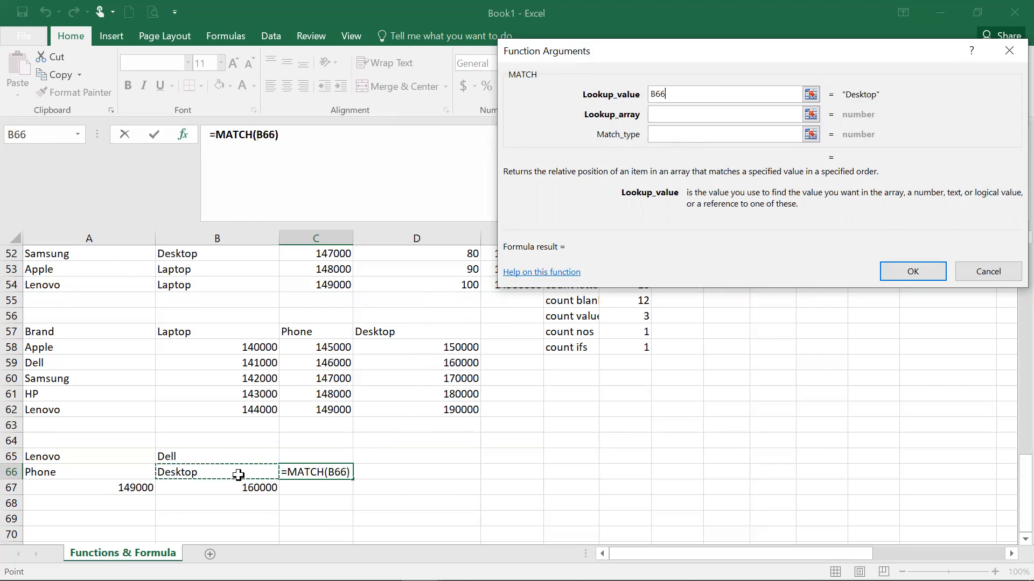
click(697, 111)
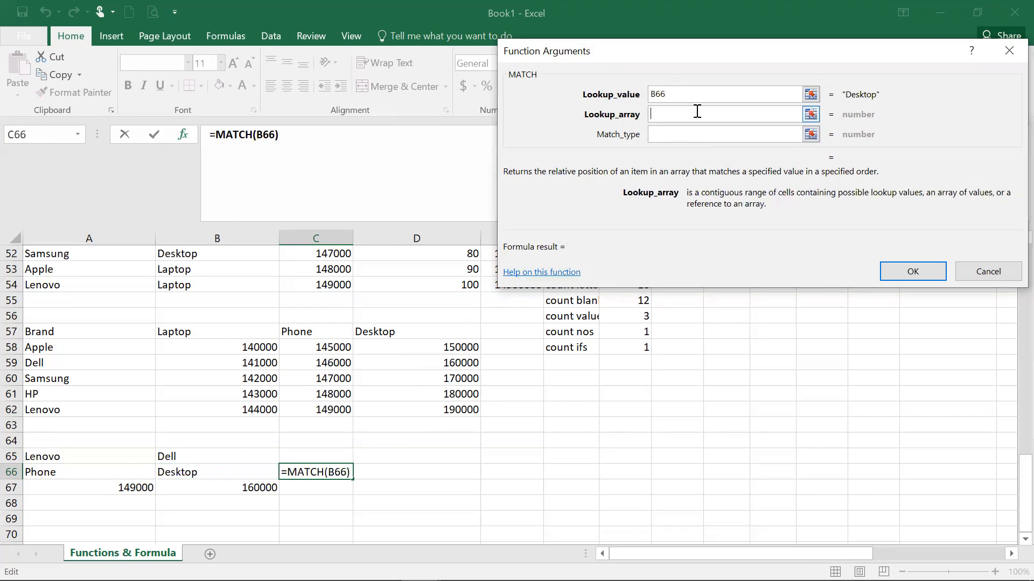
click(89, 332)
drag(89, 333, 418, 332)
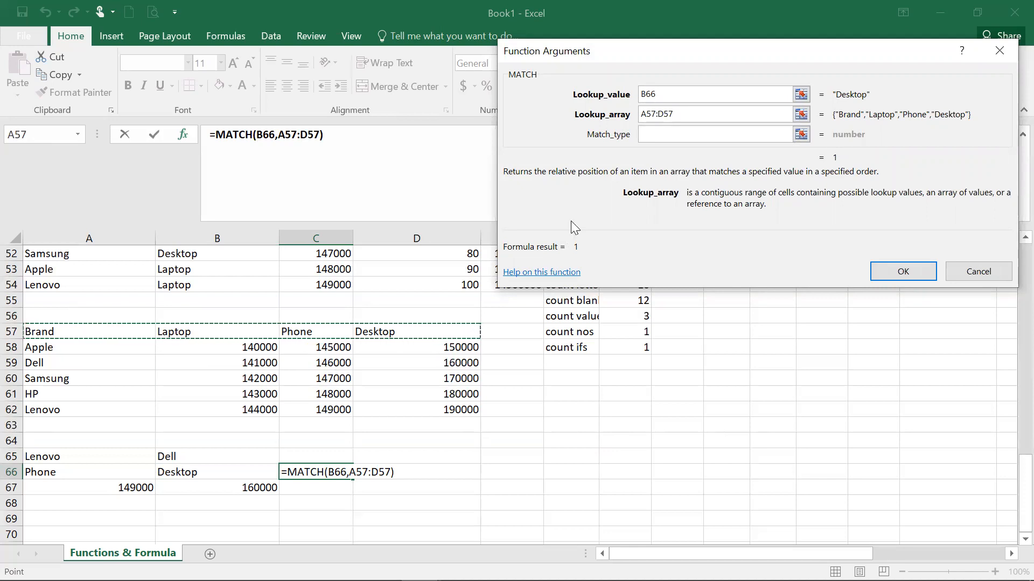
Step: Set the match type of the C66 MATCH function to 0 and insert the formula
click(681, 139)
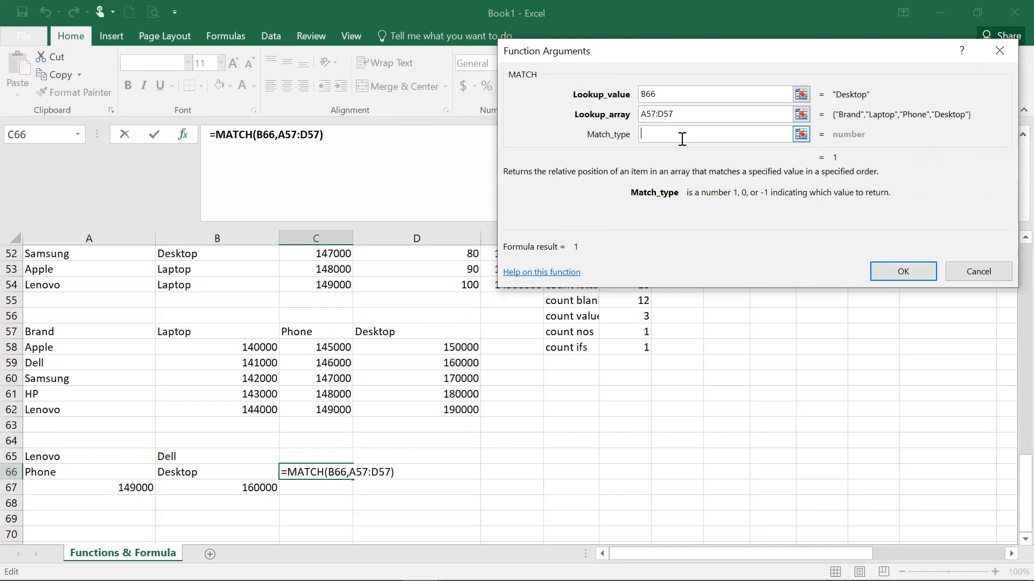
text(0)
click(898, 271)
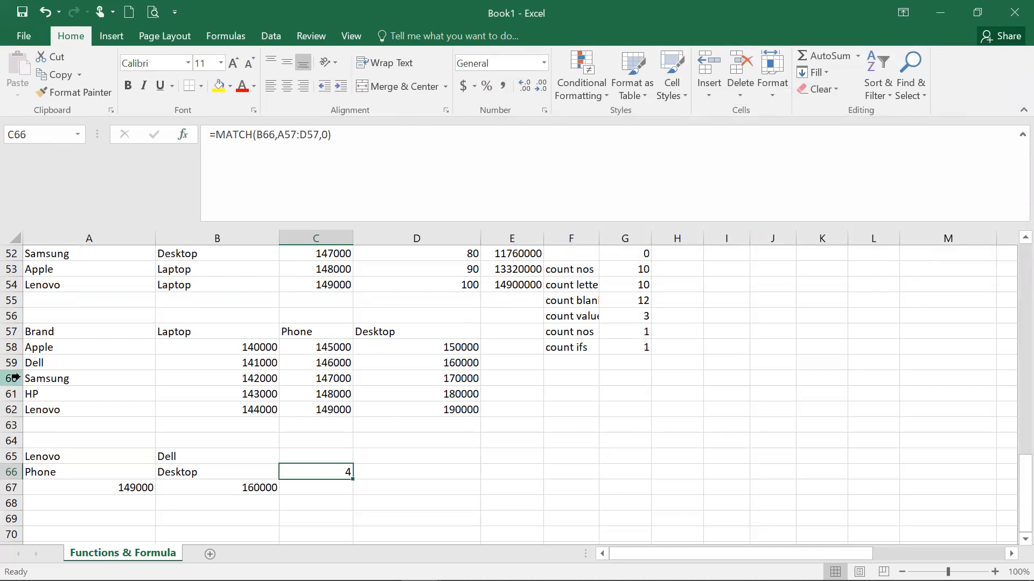
Step: Examine the Samsung row across the price table's columns and the column index argument in the B67 VLOOKUP
click(66, 379)
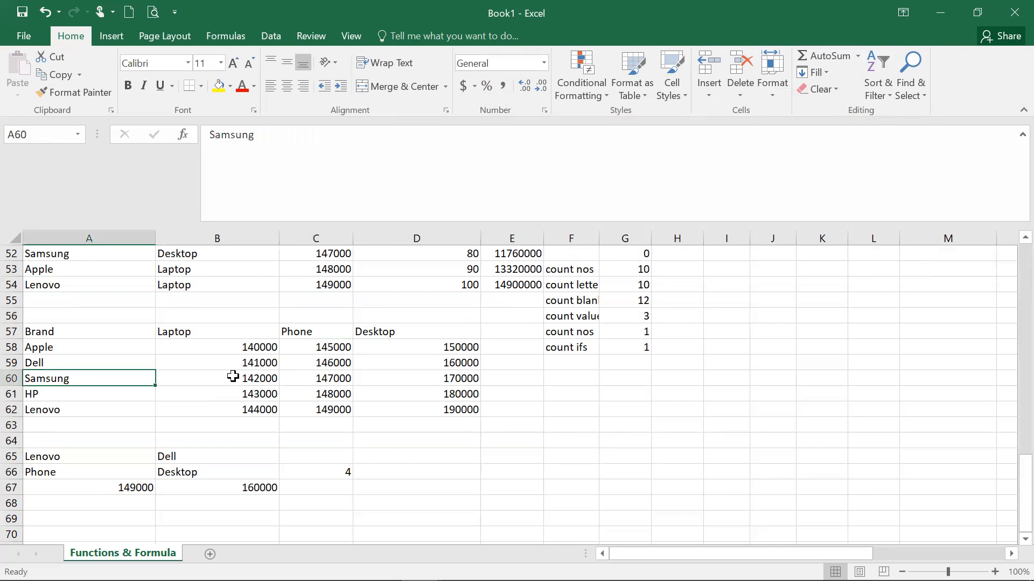
click(233, 380)
click(334, 377)
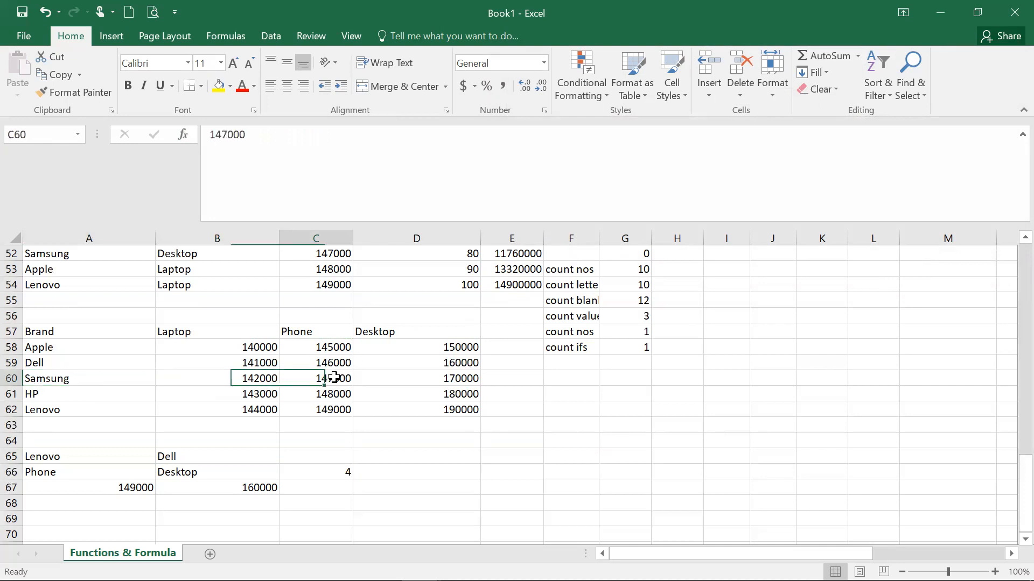
click(423, 380)
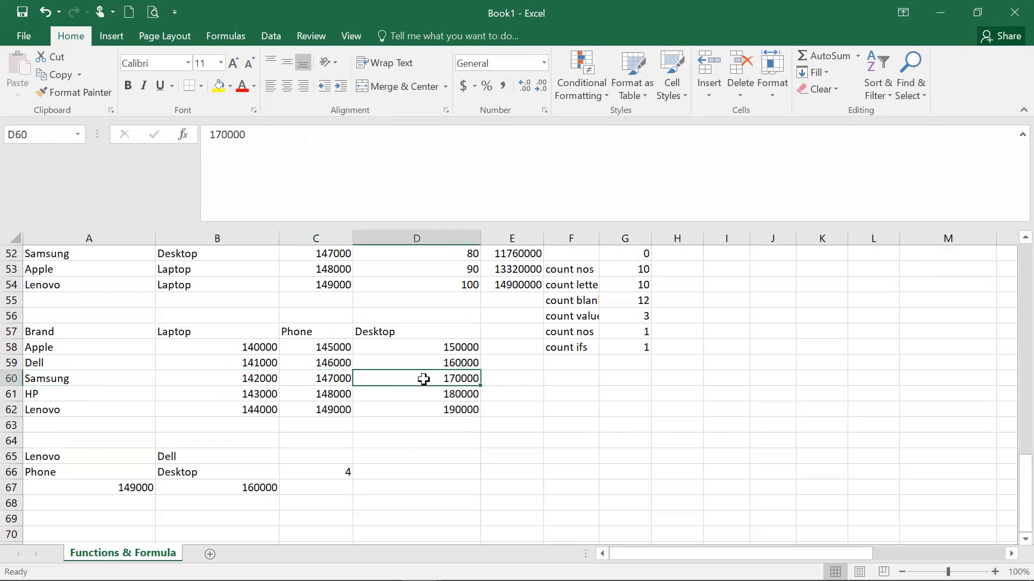
click(206, 485)
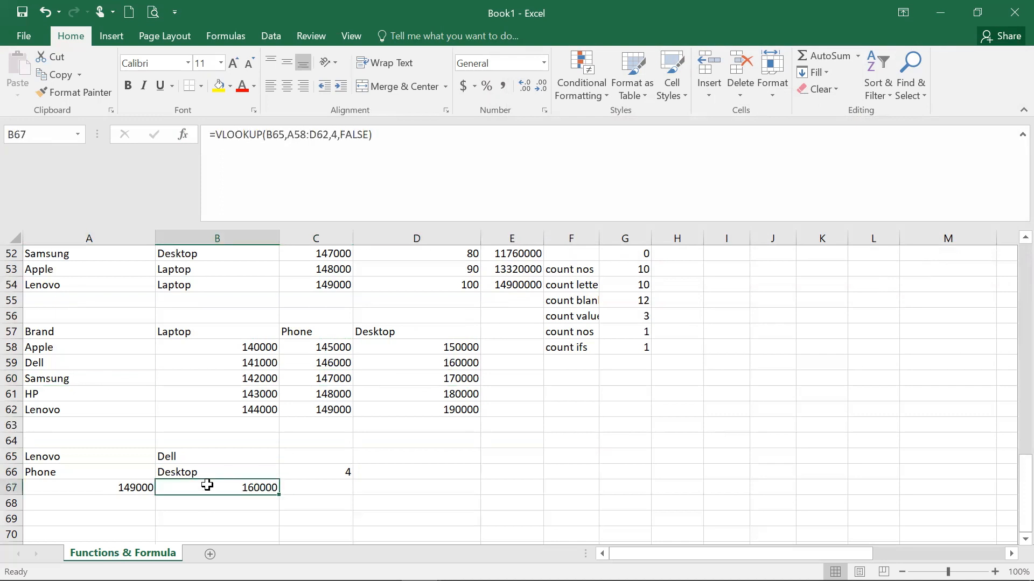
click(333, 134)
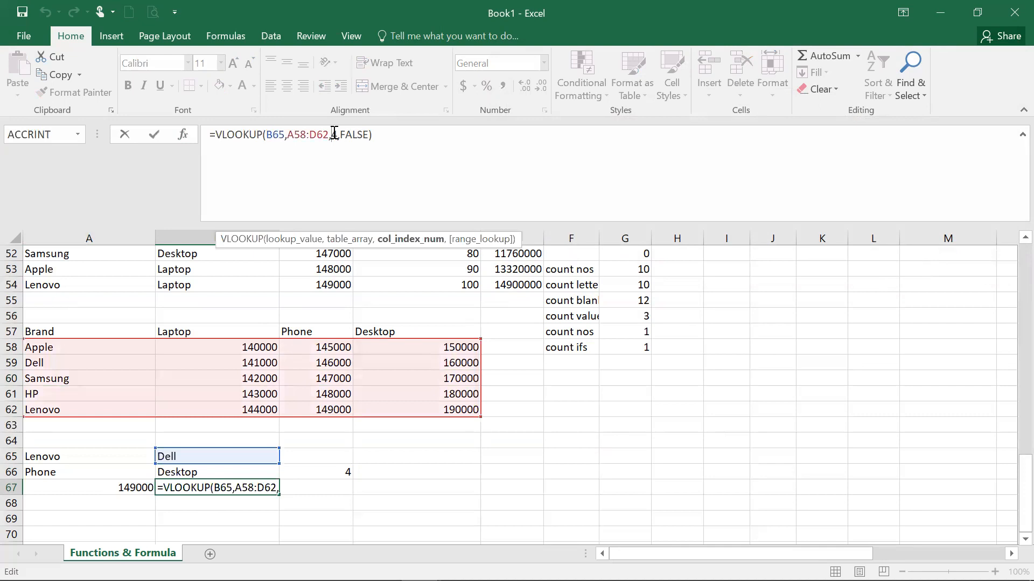
key(ctrl+Return)
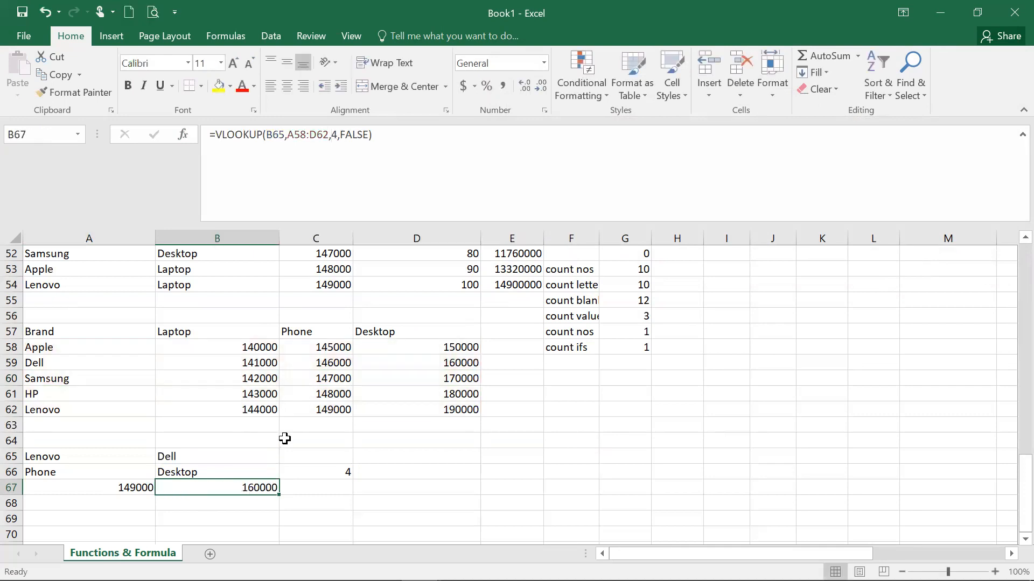
Step: Start a VLOOKUP in C67 with B65 as the lookup value and A58:D62 as the table array
click(318, 487)
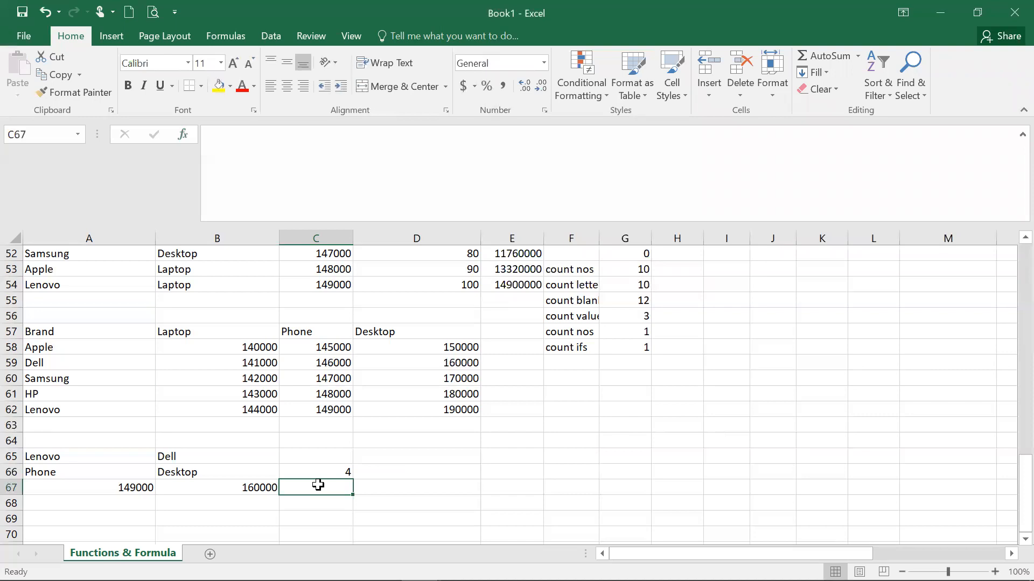
text(=)
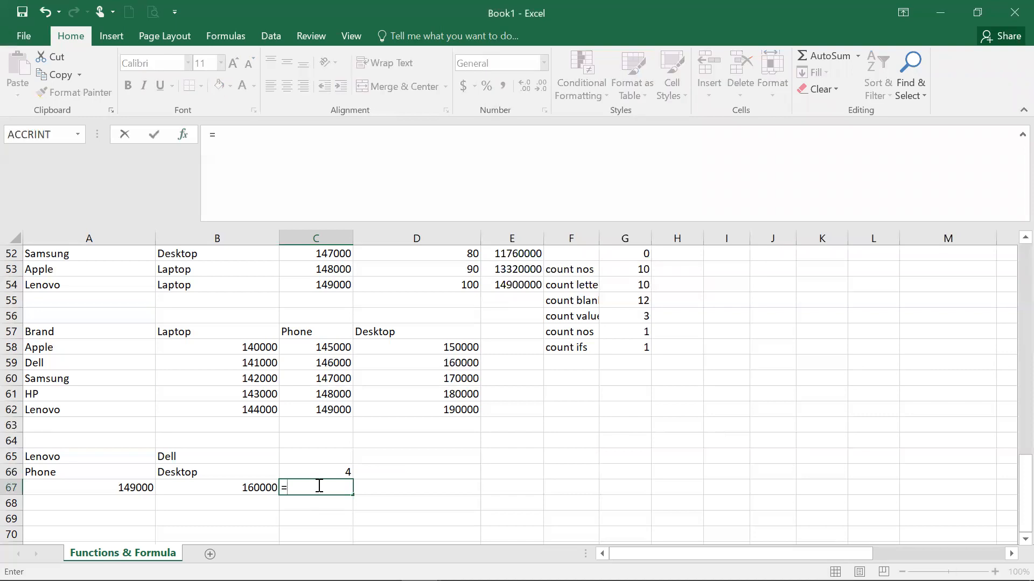
text(v)
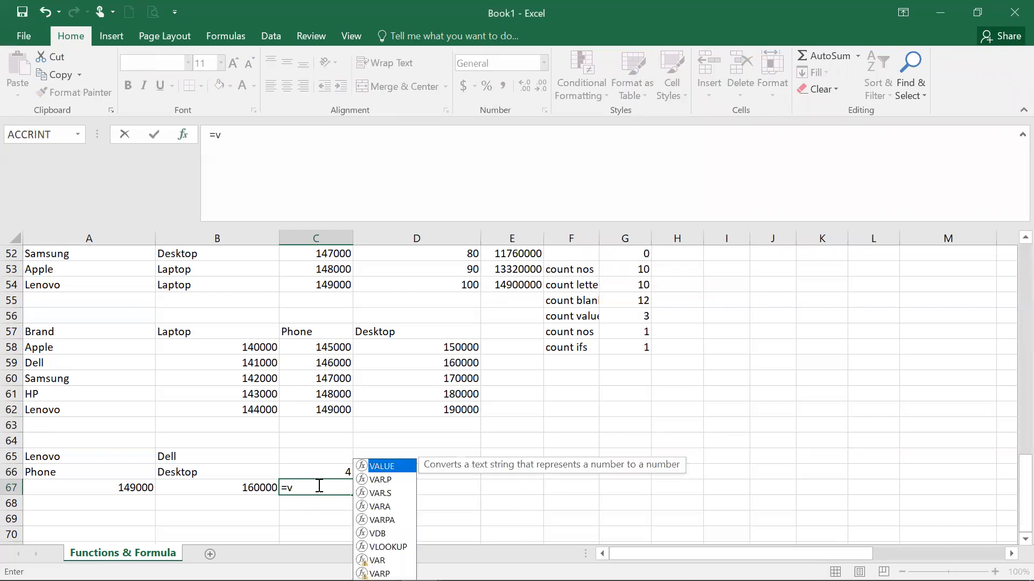
double_click(399, 546)
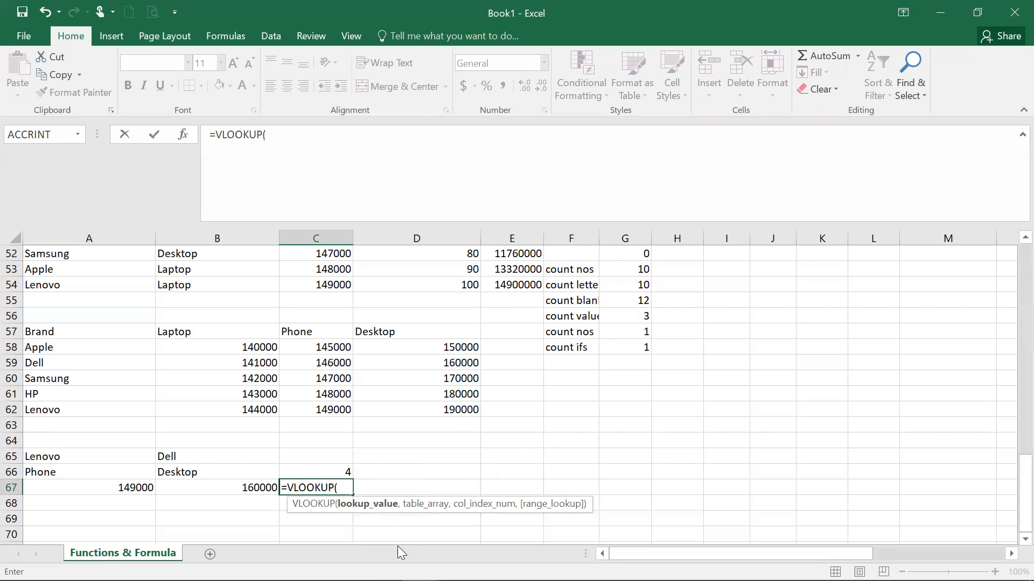
click(219, 459)
text(,)
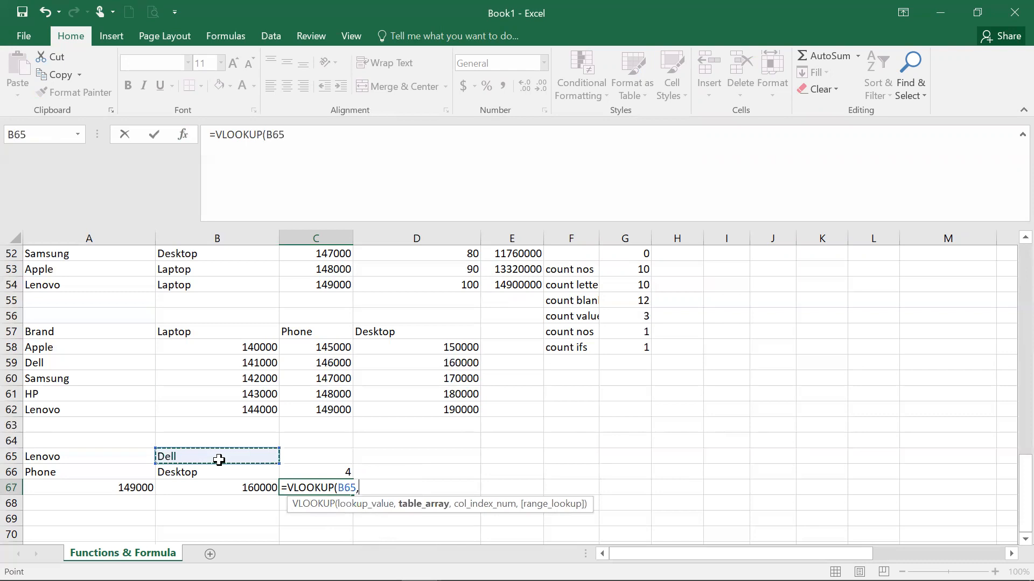
drag(61, 347, 442, 406)
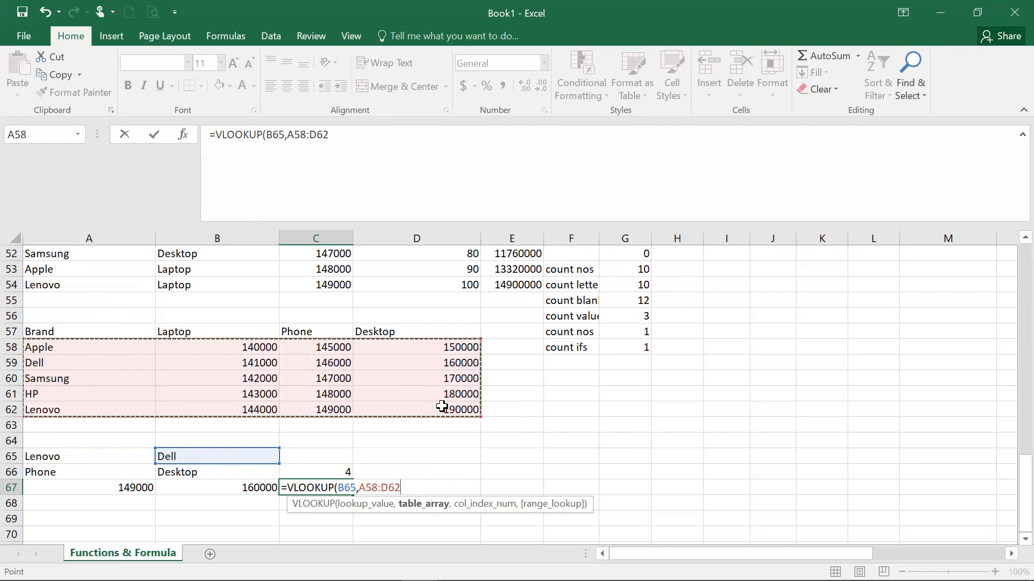
text(,)
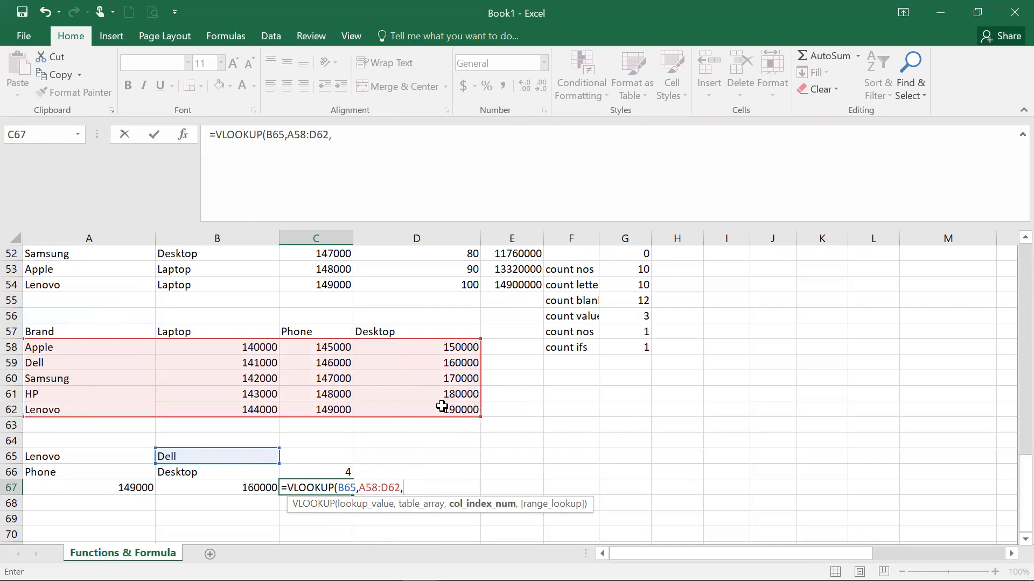
Step: Nest a MATCH function as the C67 column index, looking up B66 in A57:D57 with exact match 0
text(match)
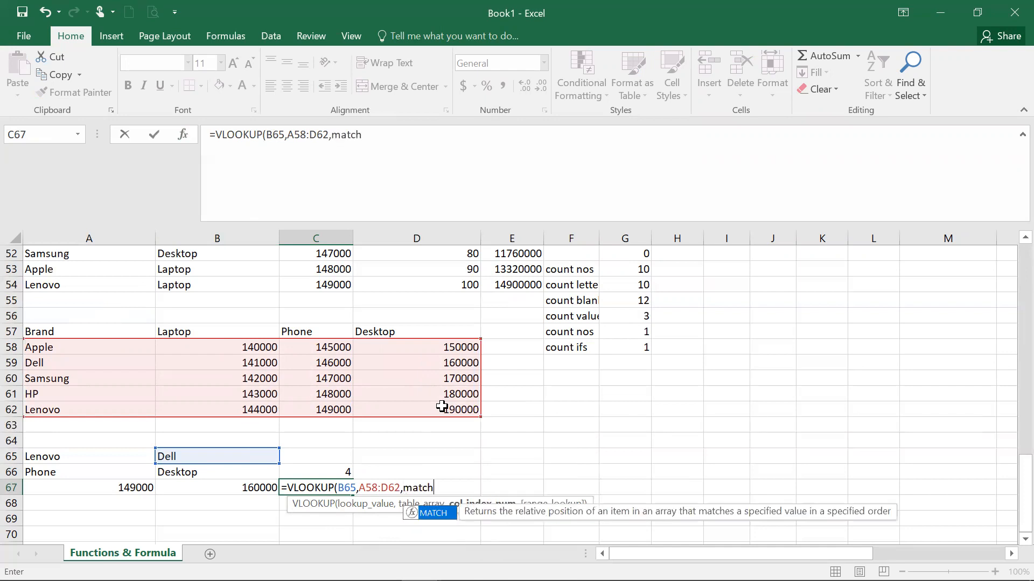
double_click(451, 512)
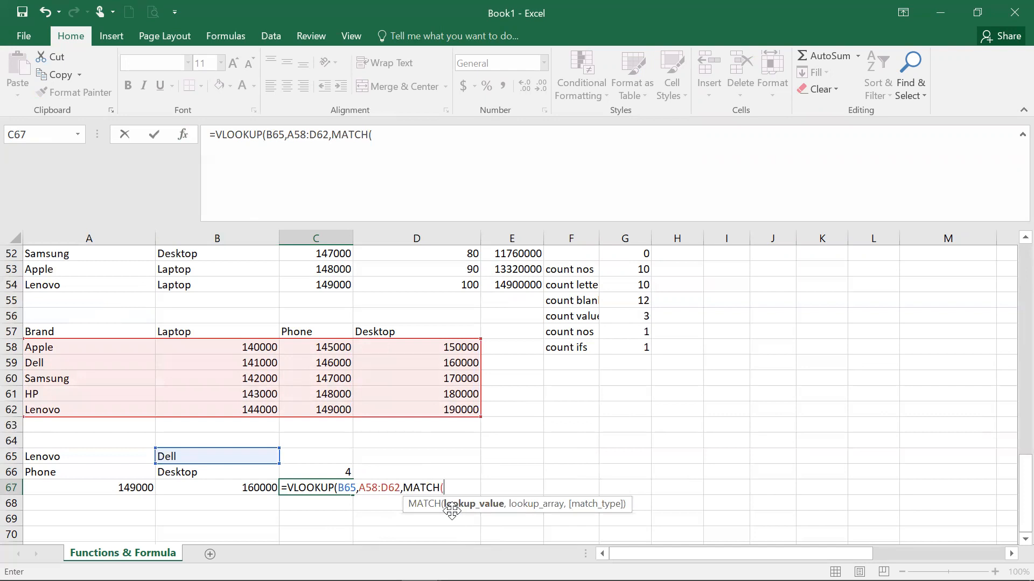
click(210, 474)
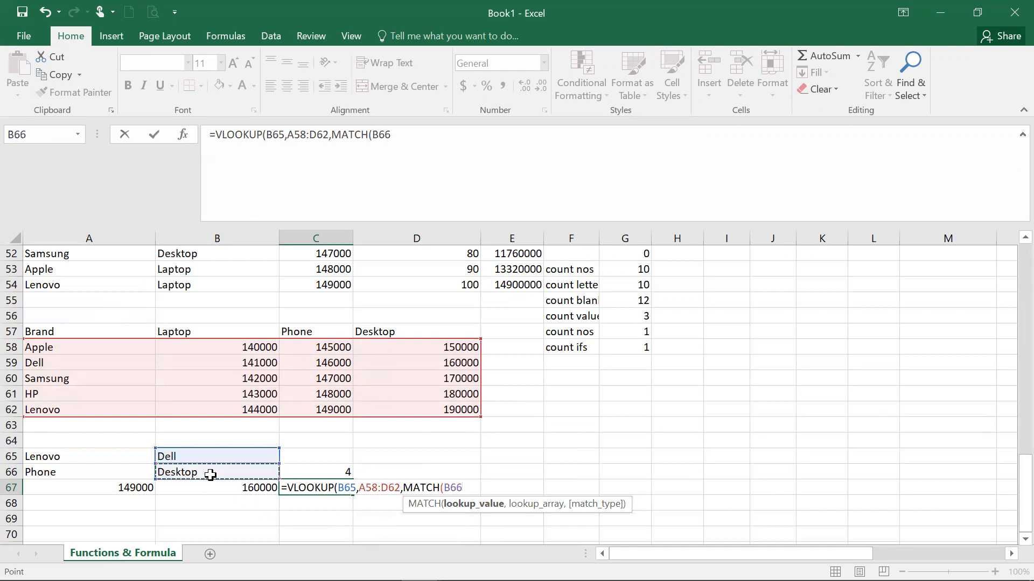
text(,)
drag(95, 330, 412, 327)
text(,)
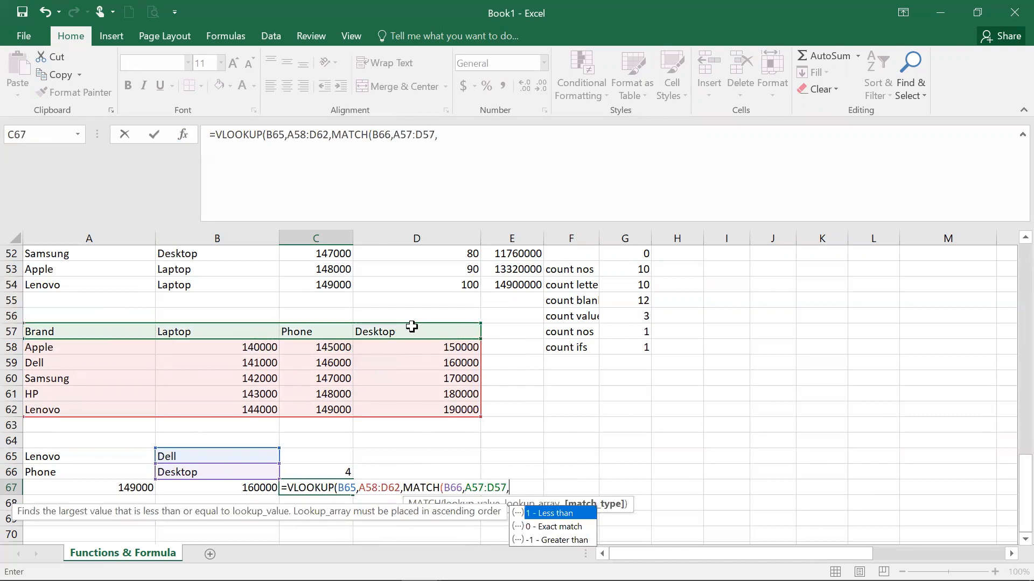
double_click(563, 527)
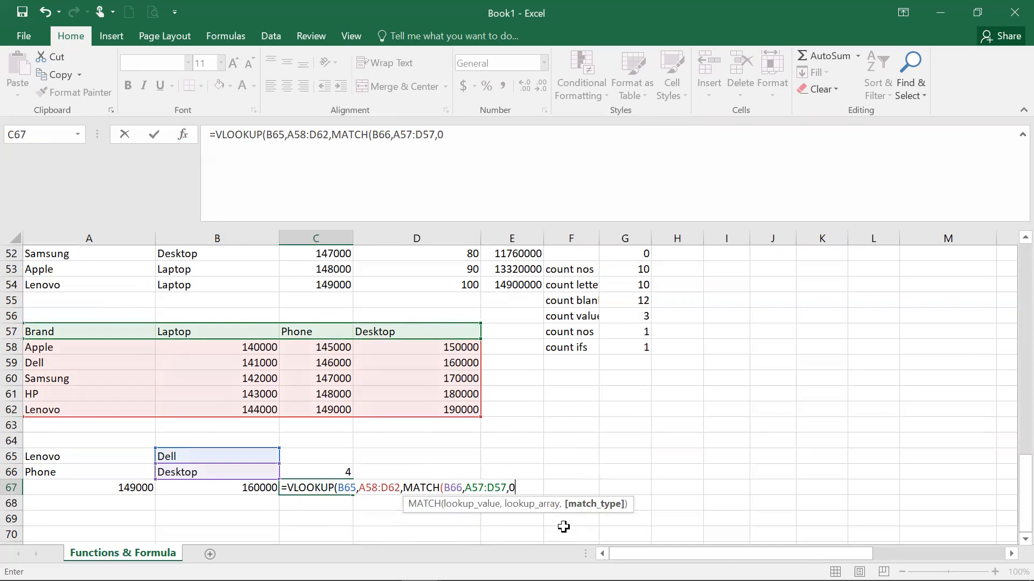
text())
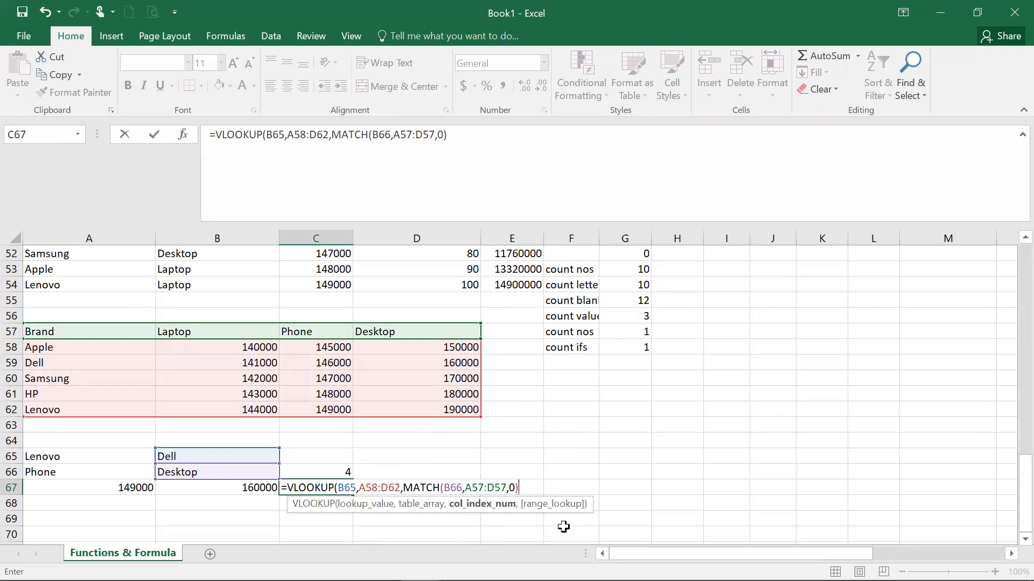
Step: Set the C67 VLOOKUP's range lookup to FALSE for an exact match and enter the formula
text(,)
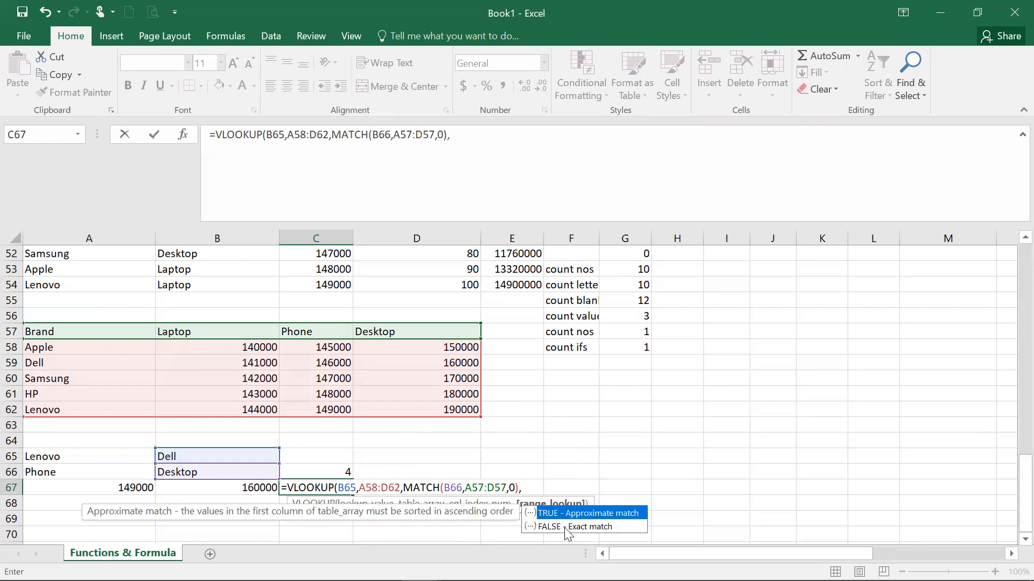
double_click(566, 527)
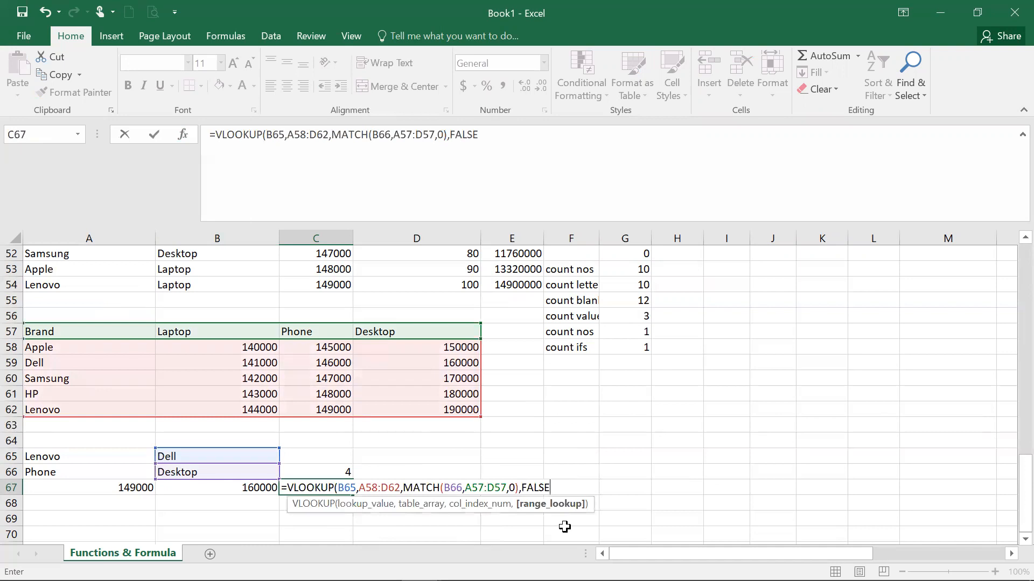
text())
key(Return)
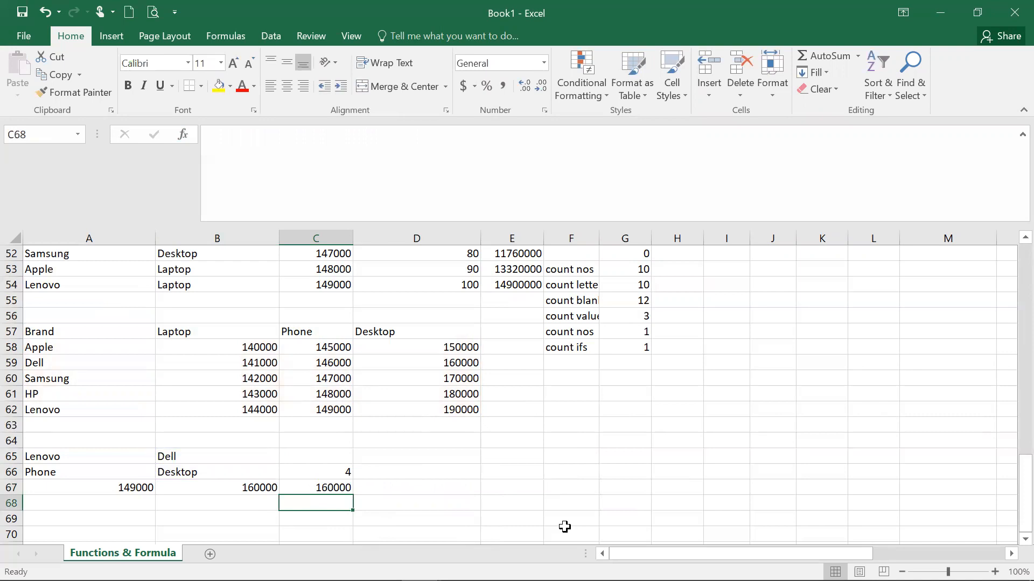
Step: Change the lookup product type in B66 to Laptop
key(Up)
key(Up)
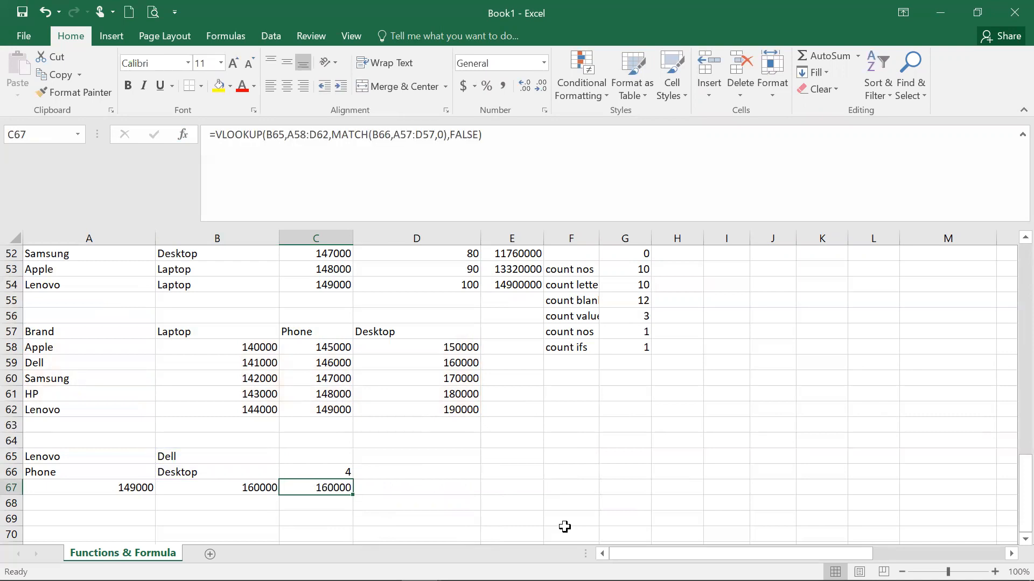
key(Left)
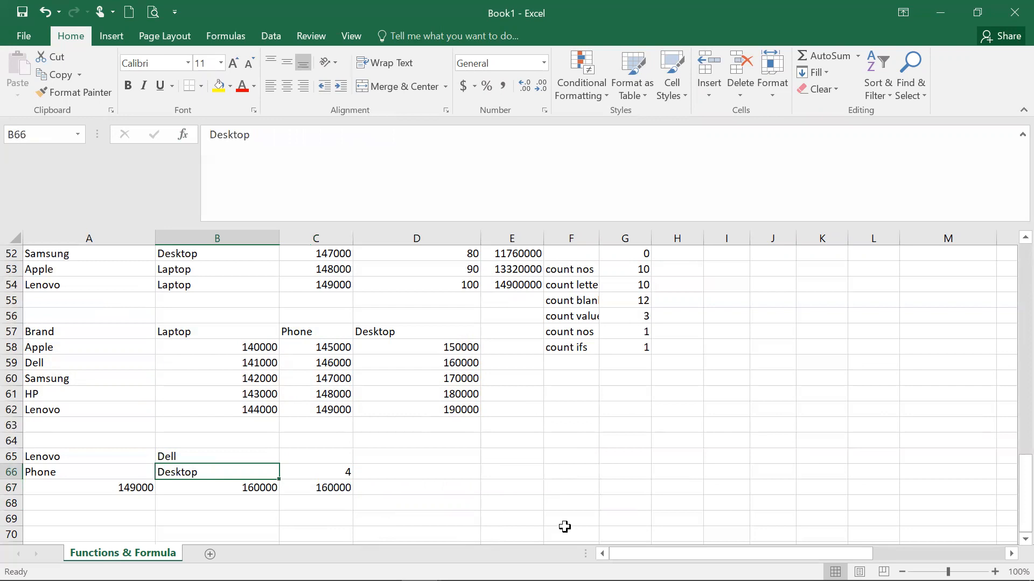
text(Lapt)
key(BackSpace)
key(BackSpace)
text(ptop)
key(Return)
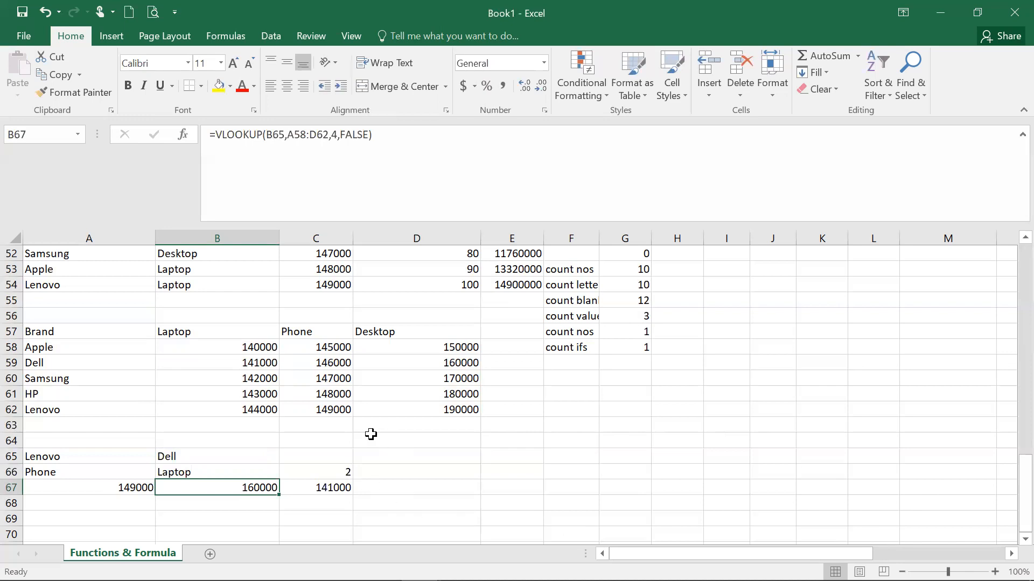
click(230, 356)
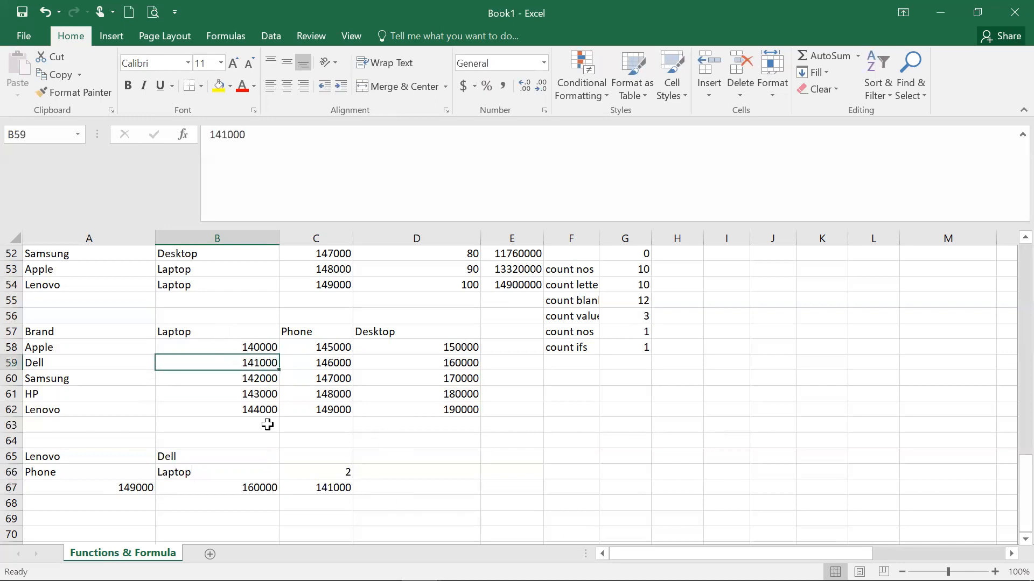
click(315, 501)
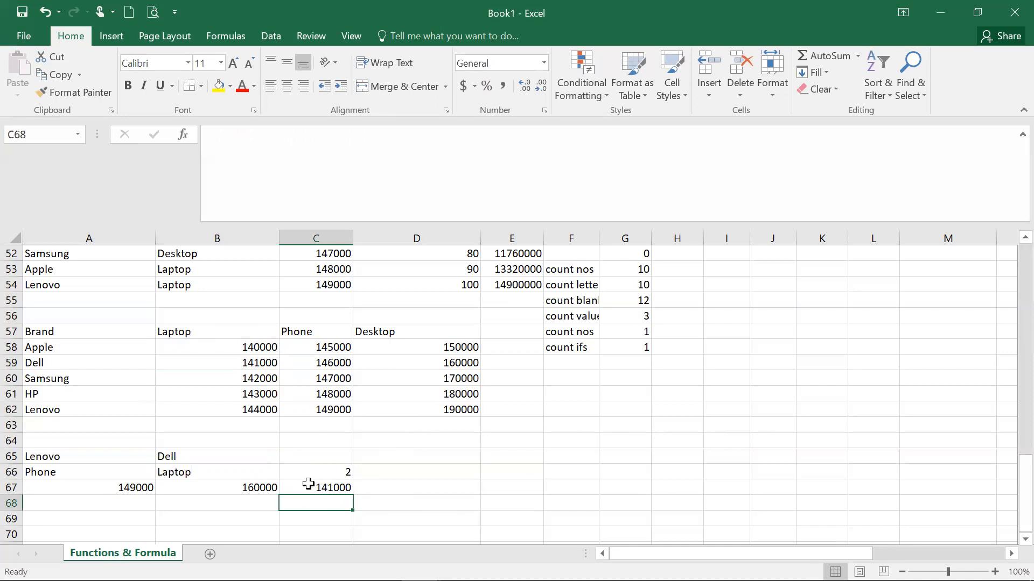
click(308, 484)
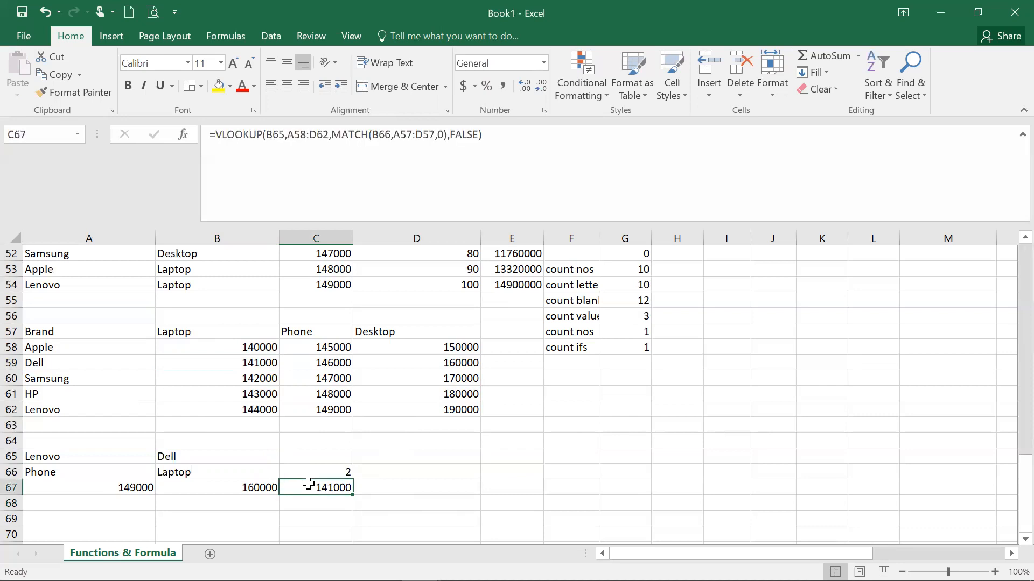
click(186, 134)
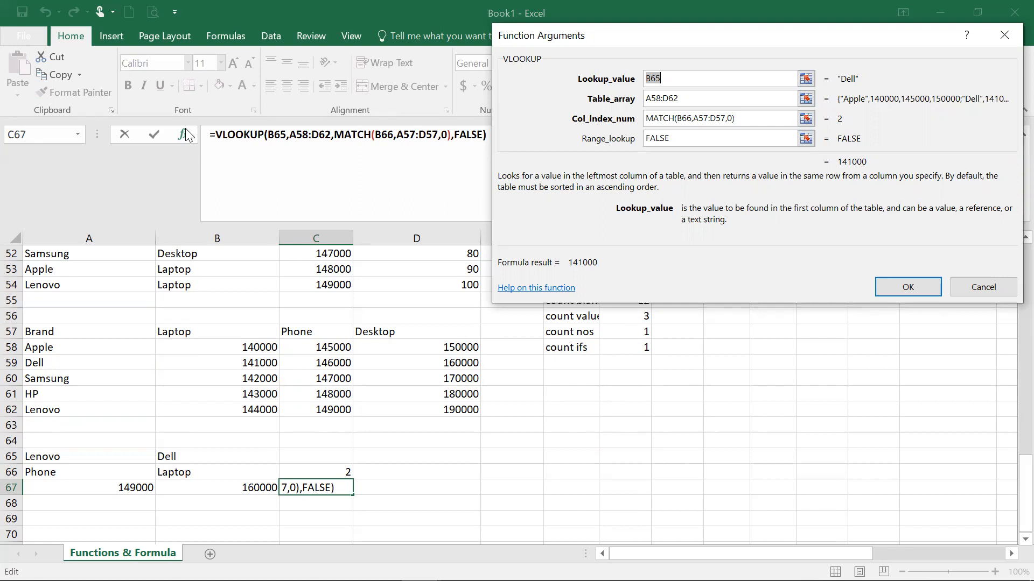
click(655, 102)
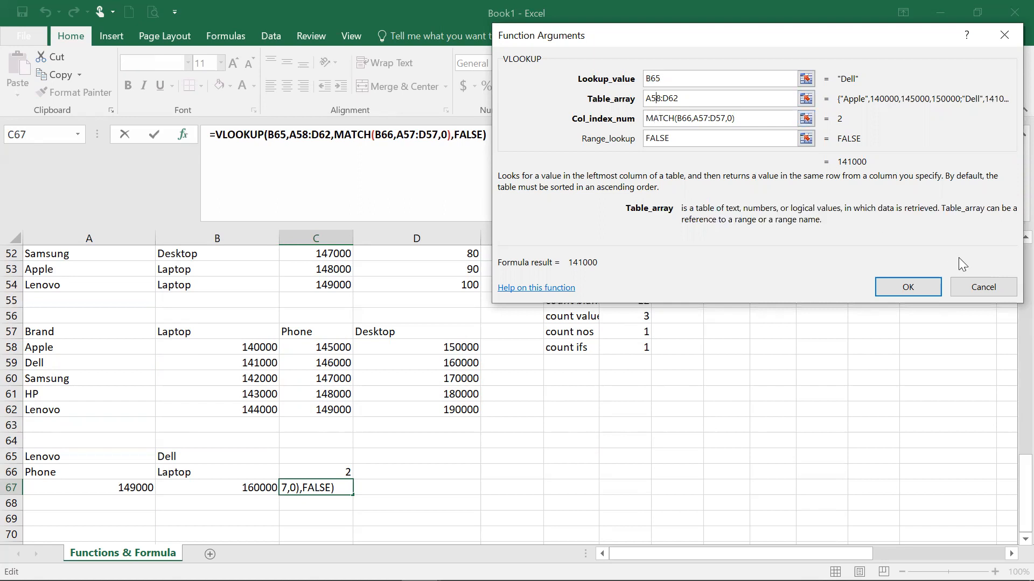
click(908, 287)
Step: Name the price table range A58:D62 mydata
drag(90, 346, 439, 410)
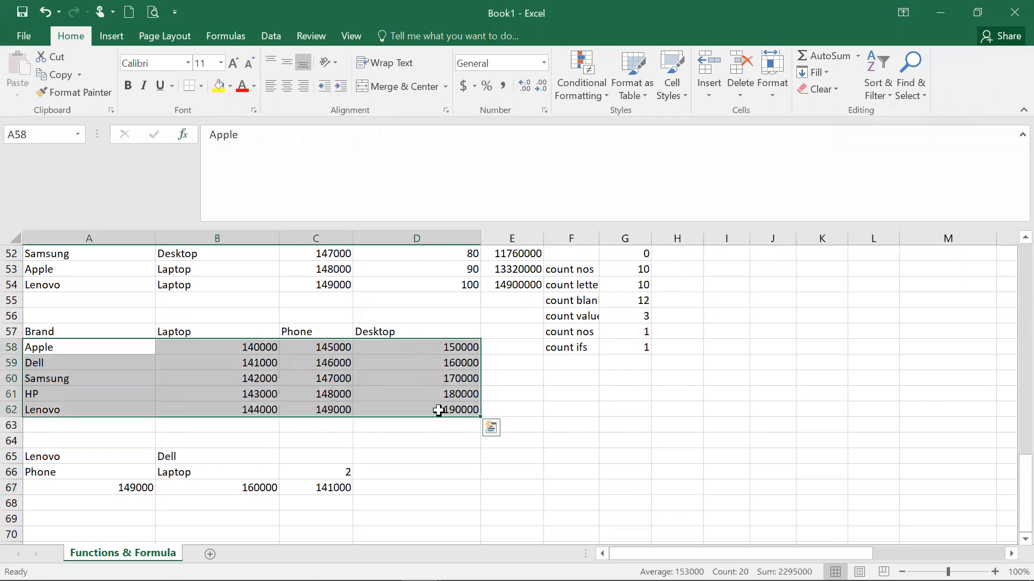
click(40, 140)
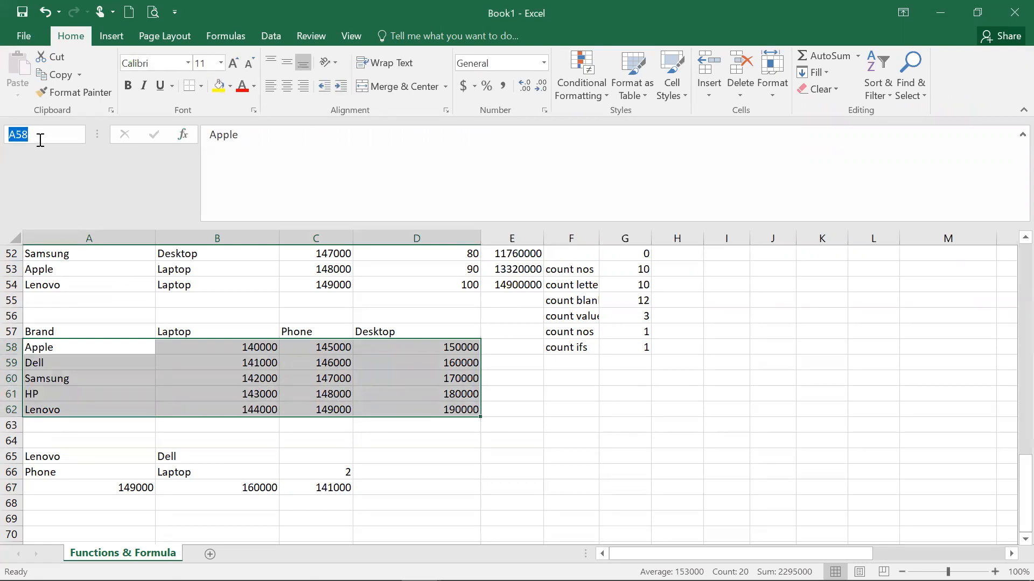
text(mydata)
key(Return)
Step: Enter Apple in D65 and Phone in D66 as a third set of lookup values
click(216, 490)
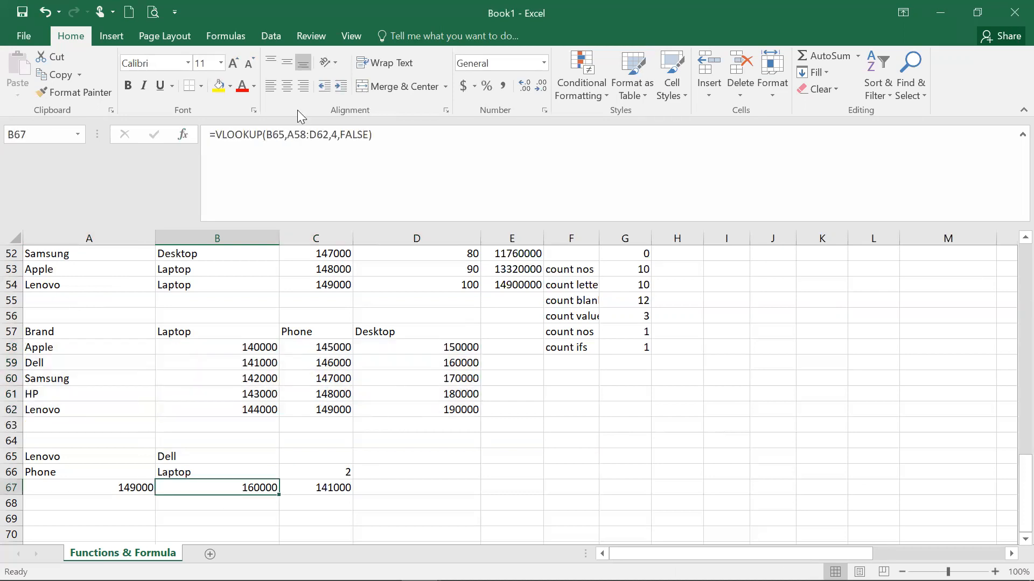
click(386, 485)
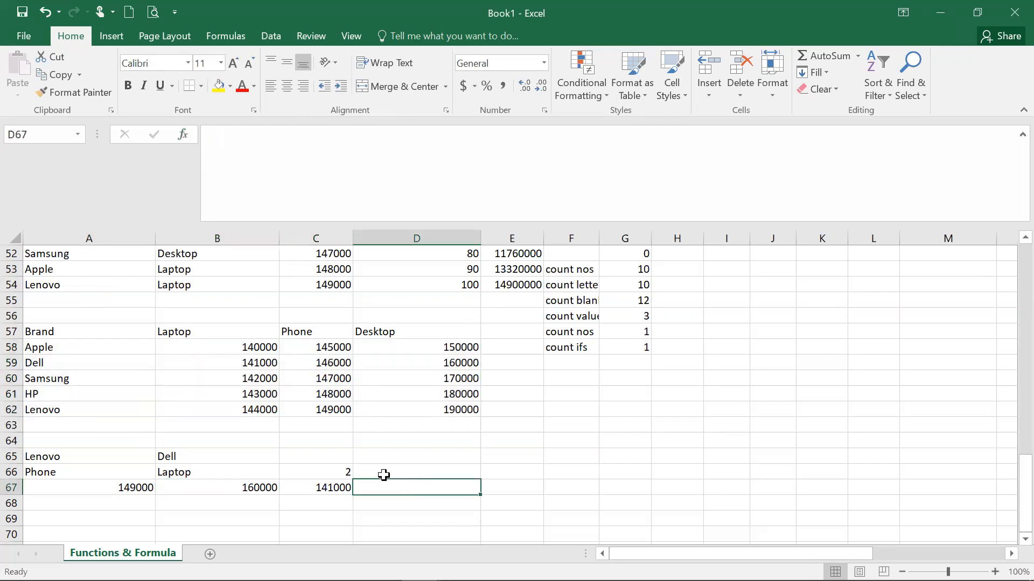
click(414, 458)
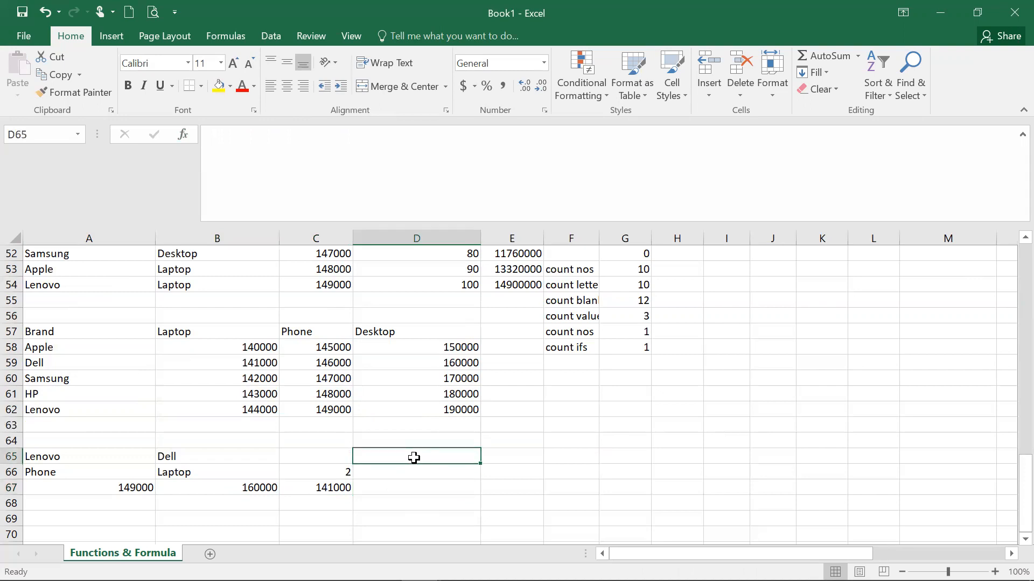
text(Apple)
key(Return)
text(Phone)
key(Return)
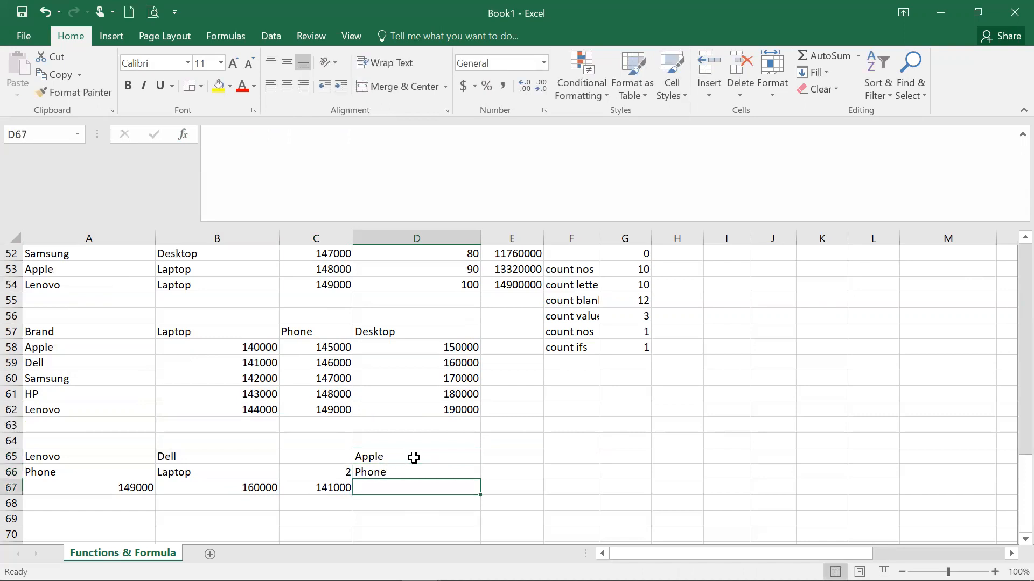
text(=)
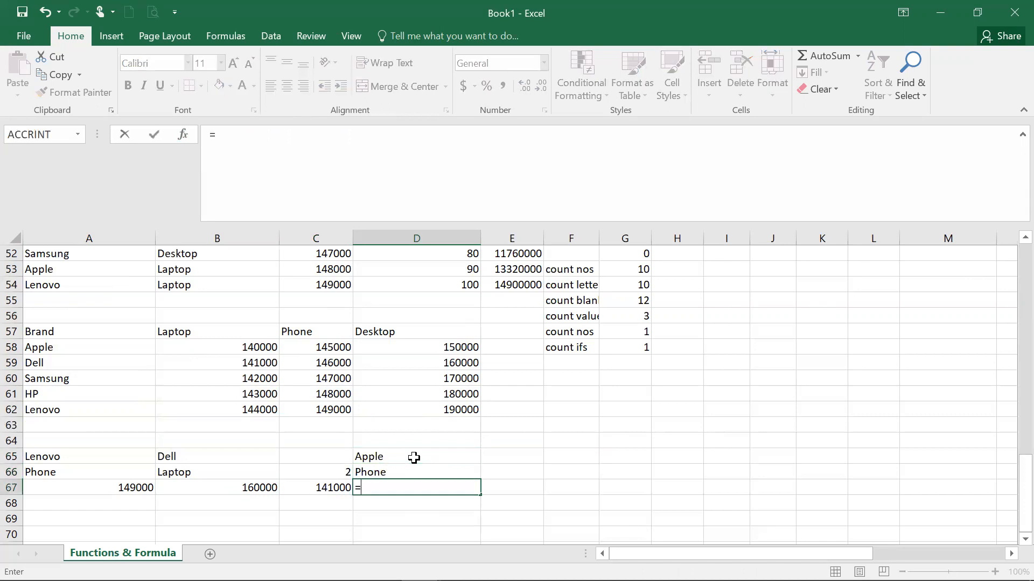
text(v)
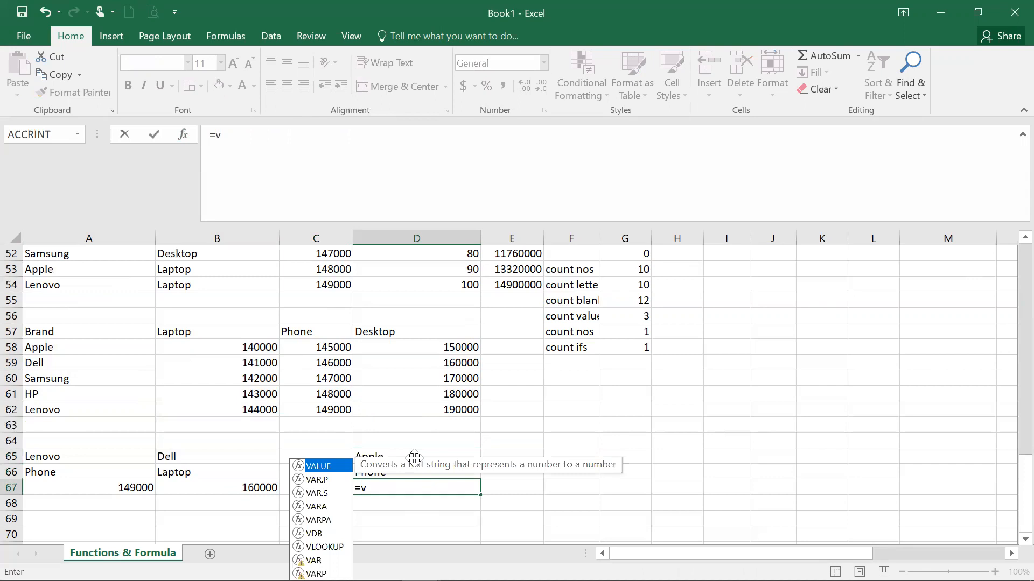
text(l)
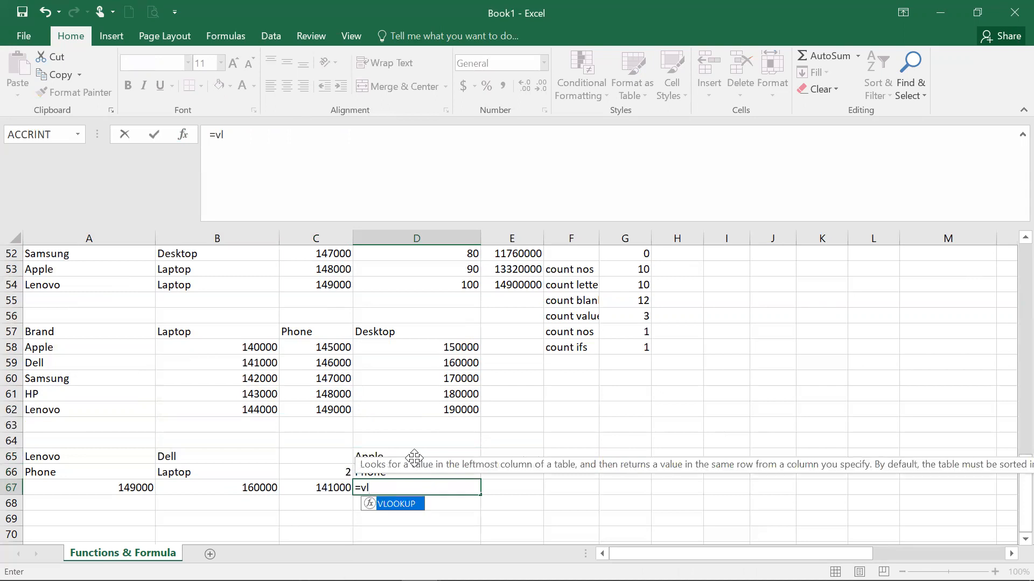
double_click(405, 502)
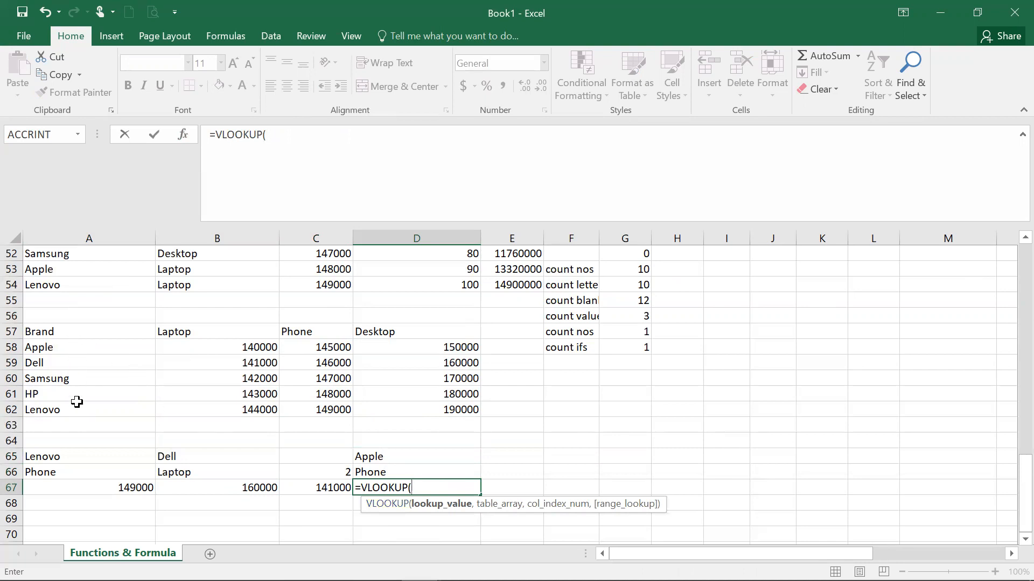
click(441, 454)
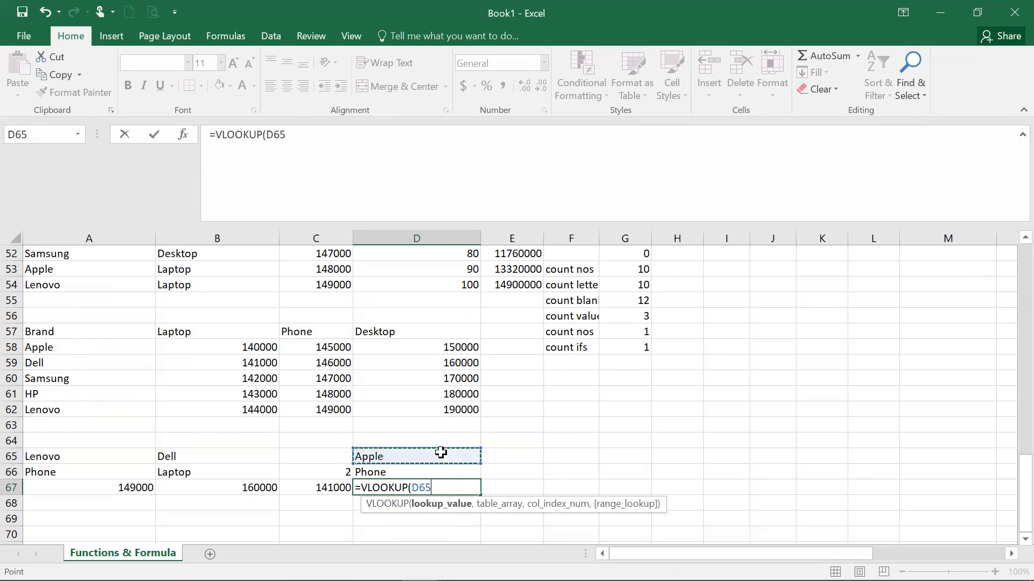
text(,)
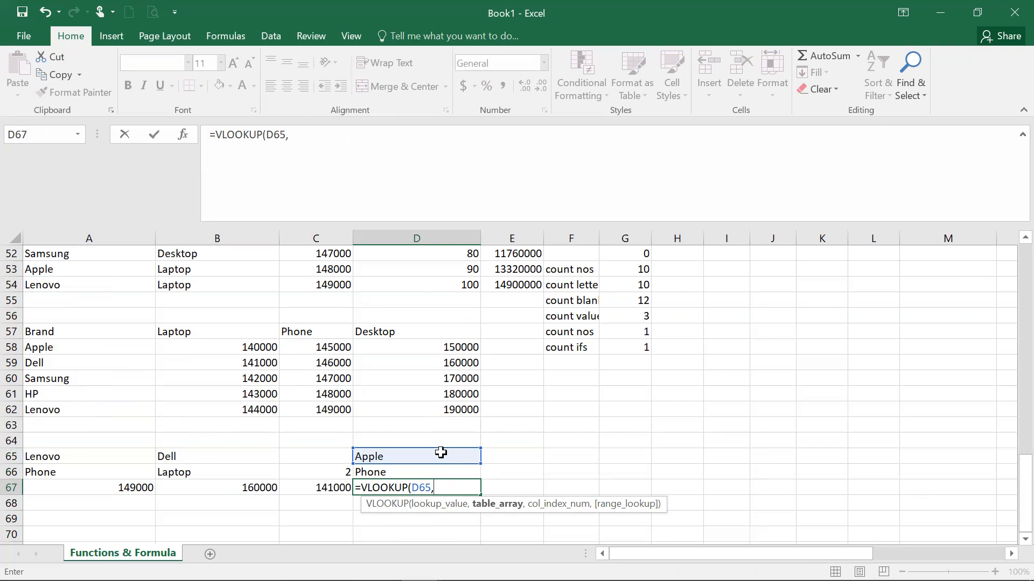
text(my)
double_click(460, 513)
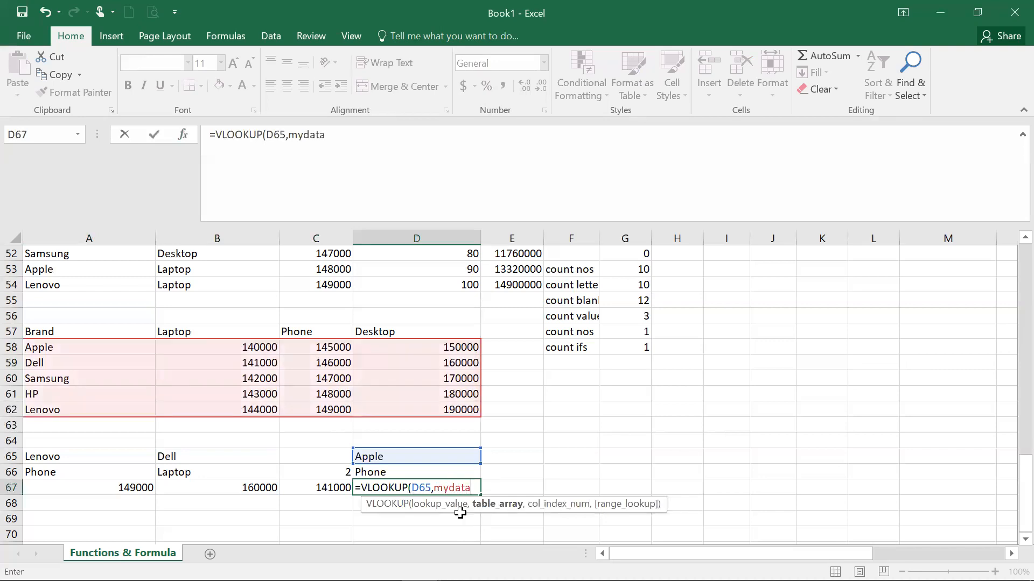
text(,)
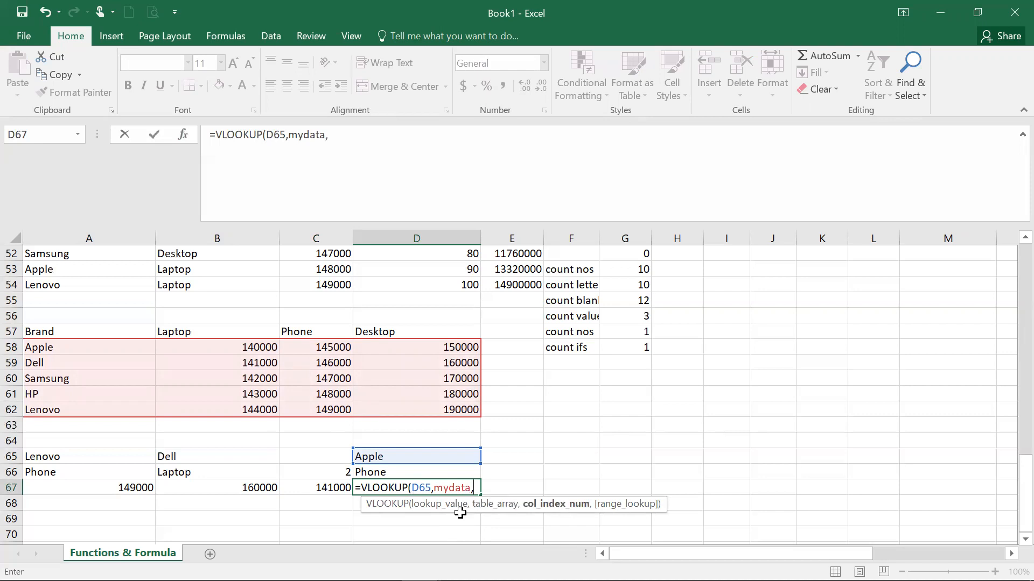
text(ma)
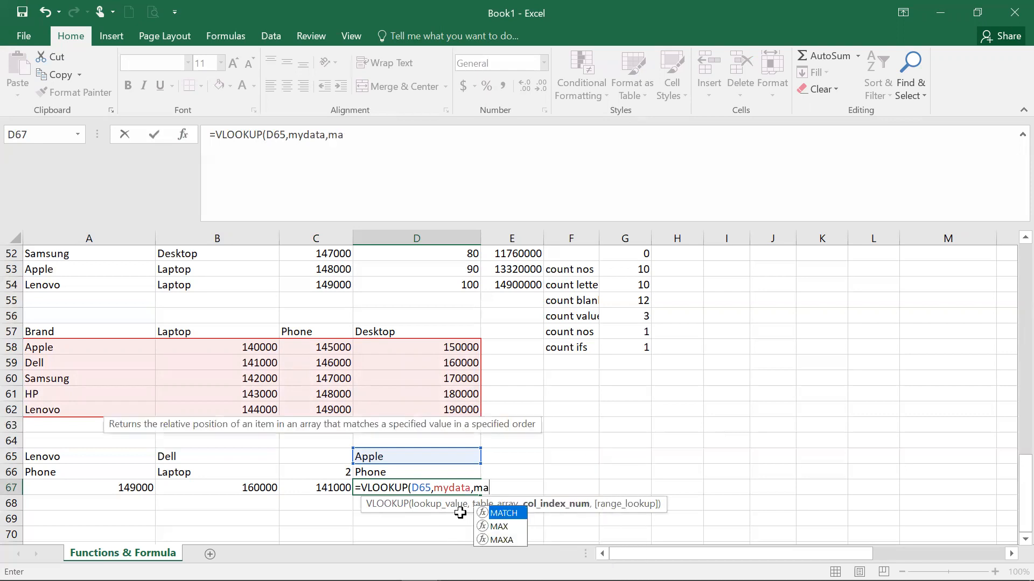
double_click(498, 514)
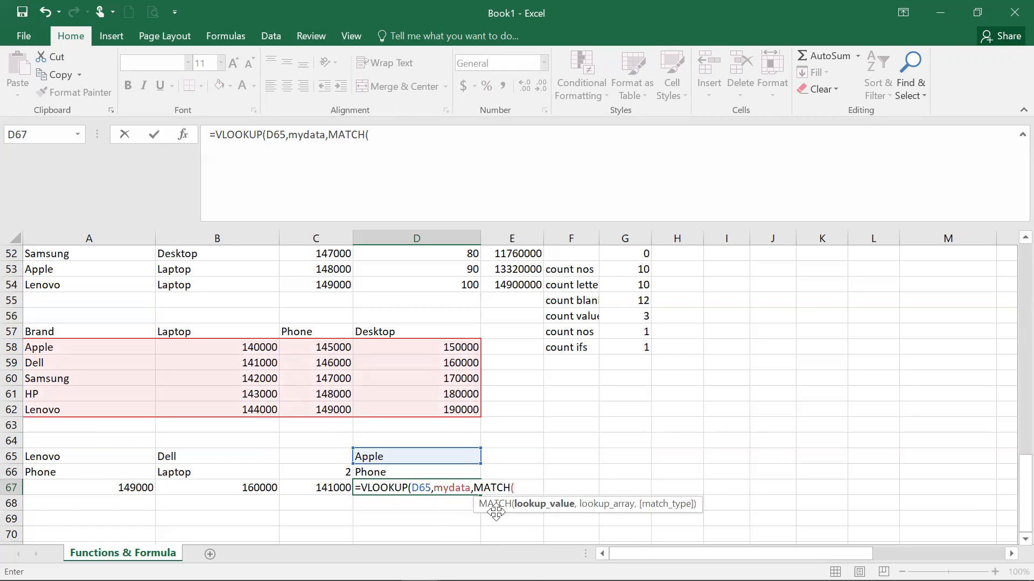
click(433, 471)
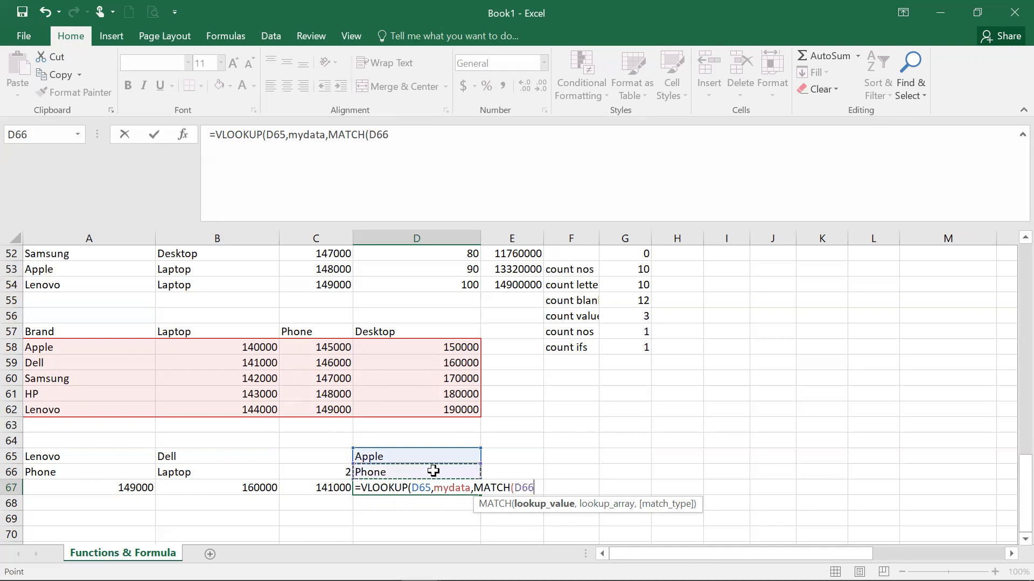
text(,)
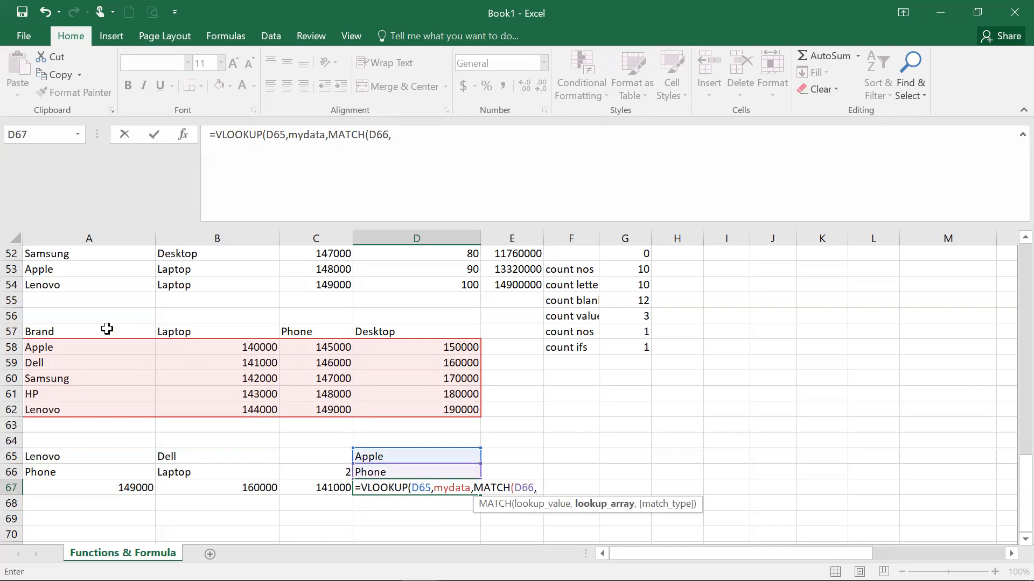
key(Escape)
Step: Name the table header range A57:D57 mytablehead
drag(92, 329, 418, 328)
click(55, 135)
text(mytab)
text(lehea)
text(der)
key(Return)
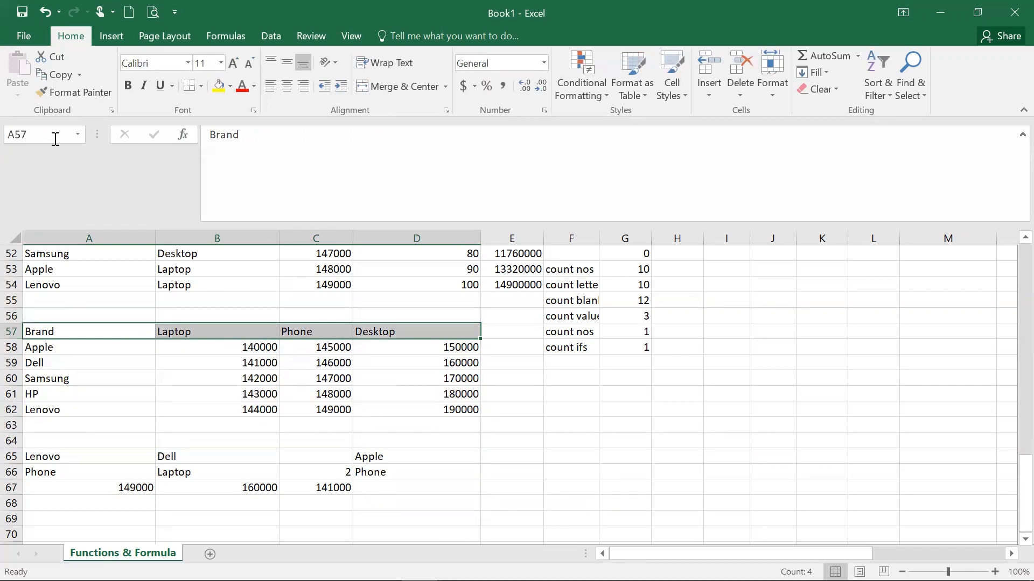
Step: Start a VLOOKUP formula in D67 with D65 as the lookup value and mydata as the table array
click(402, 491)
text(=vlo)
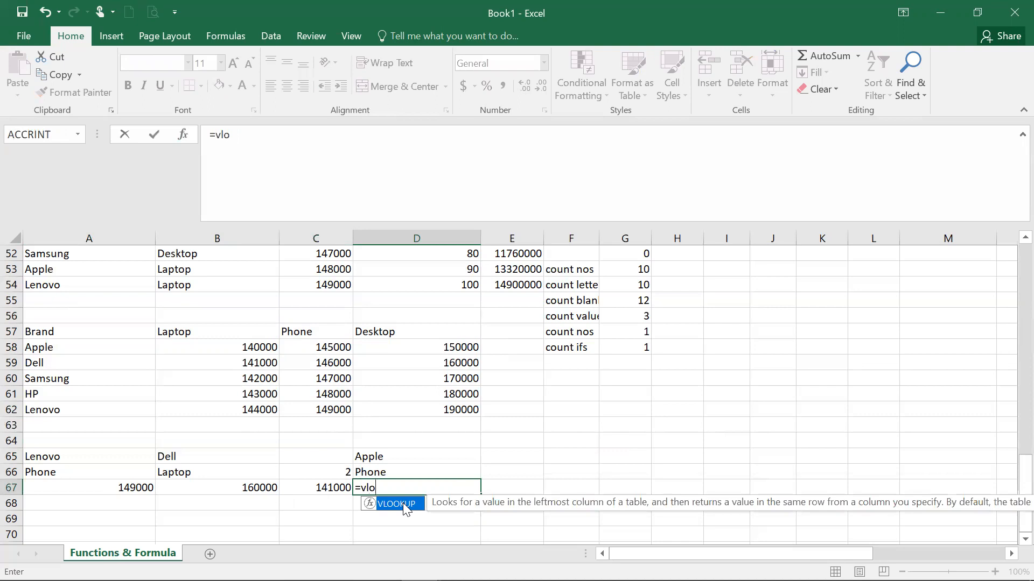
double_click(402, 503)
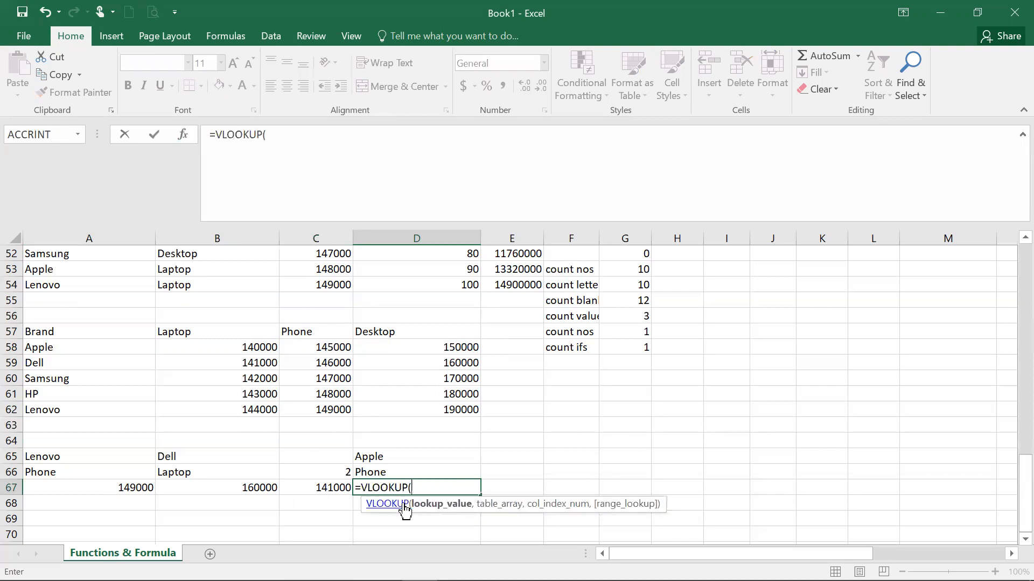
click(388, 458)
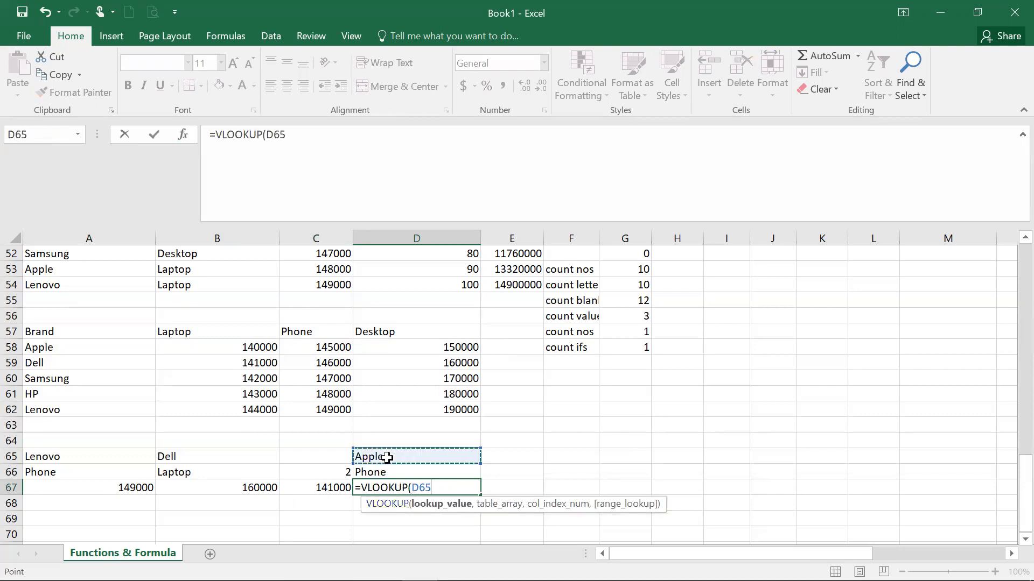
text(,my)
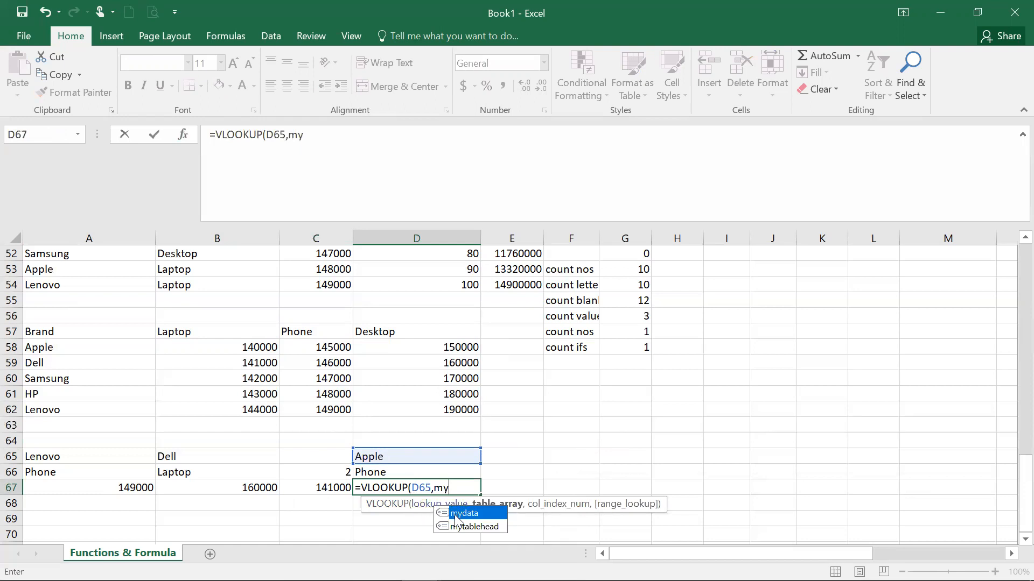
double_click(454, 514)
text(,)
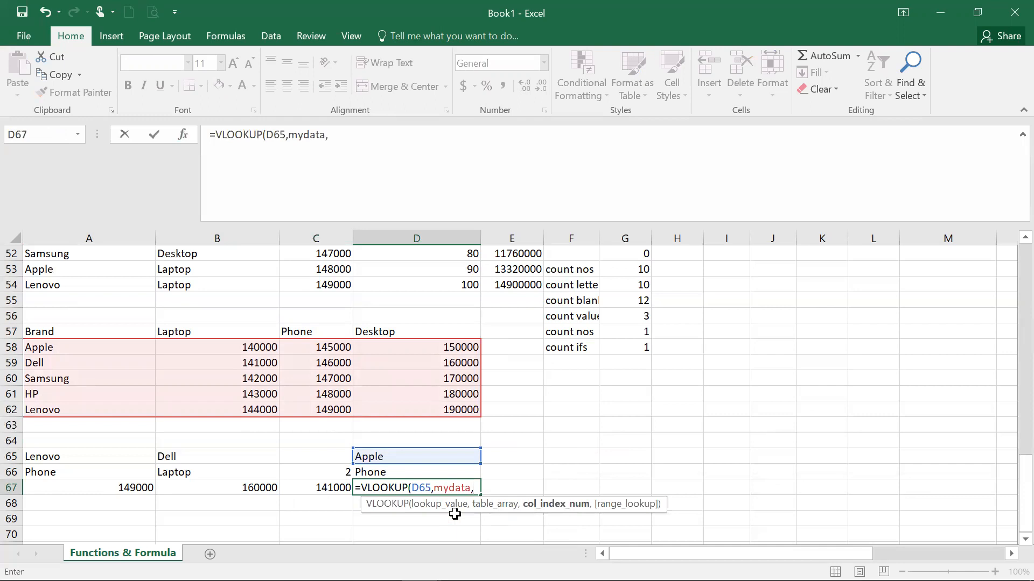
Step: Nest MATCH(D66,mytablehead,0) as the column index of the D67 VLOOKUP
text(matc)
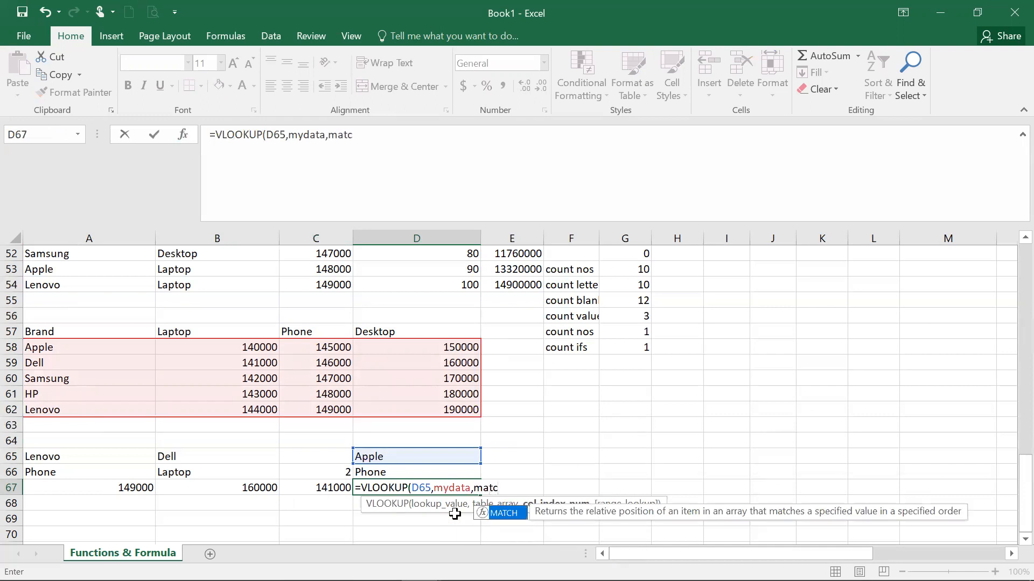
double_click(492, 515)
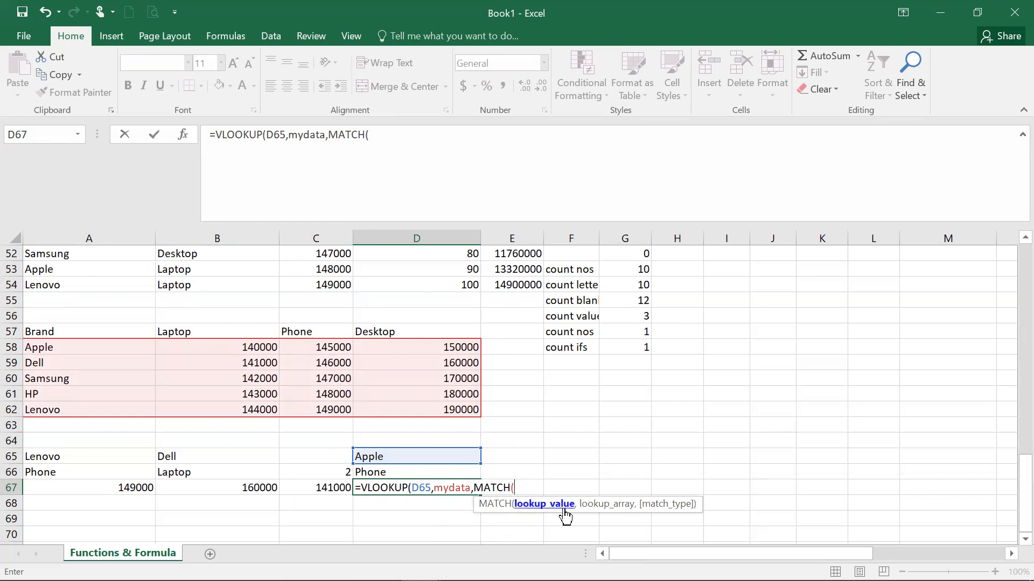
click(434, 472)
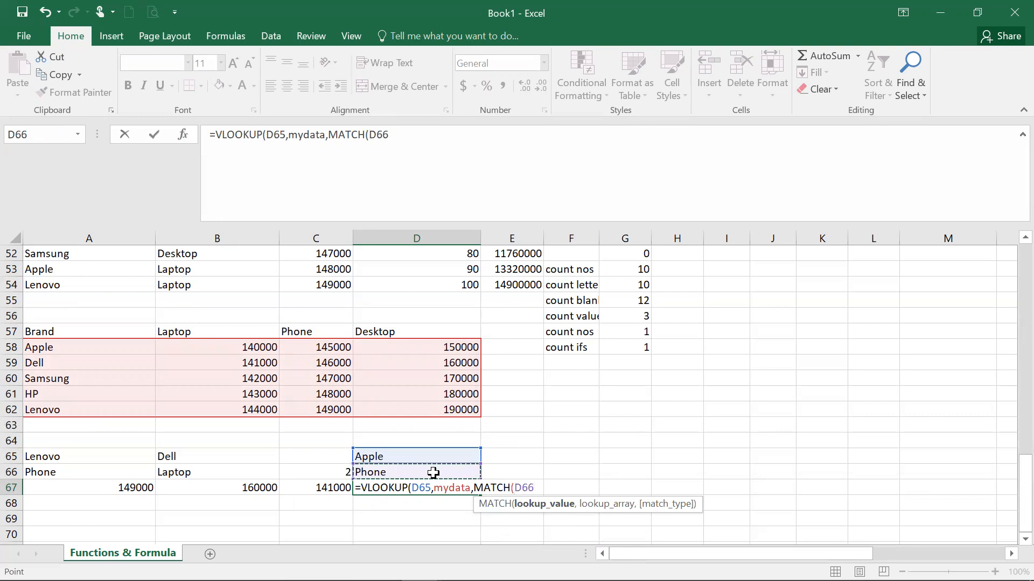
text(,)
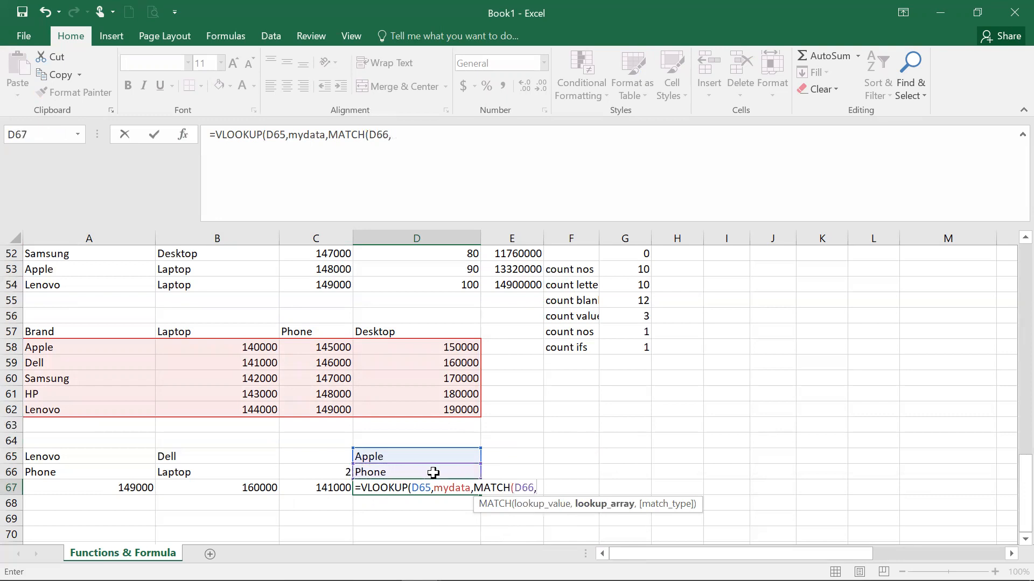
text(my)
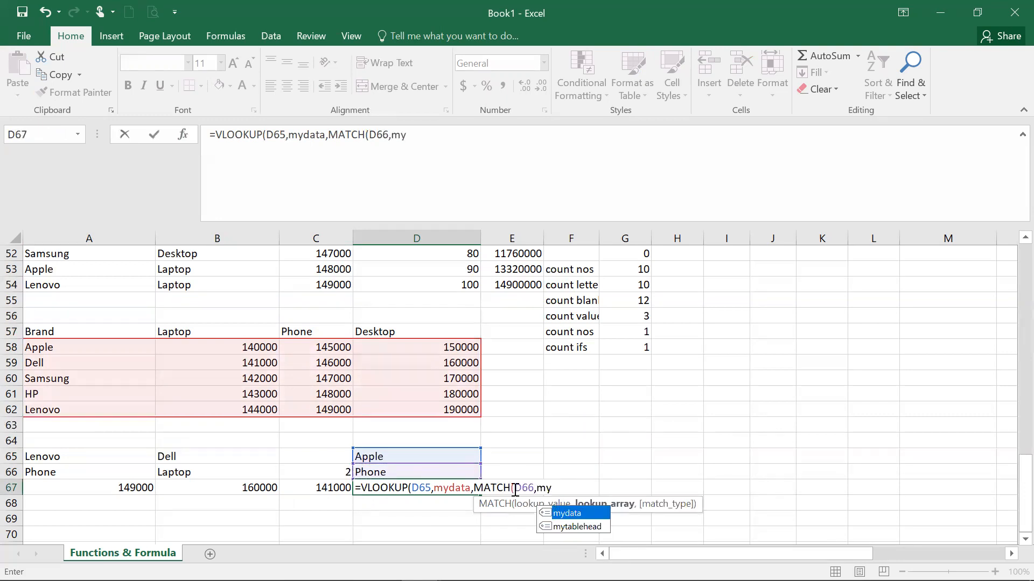
double_click(577, 528)
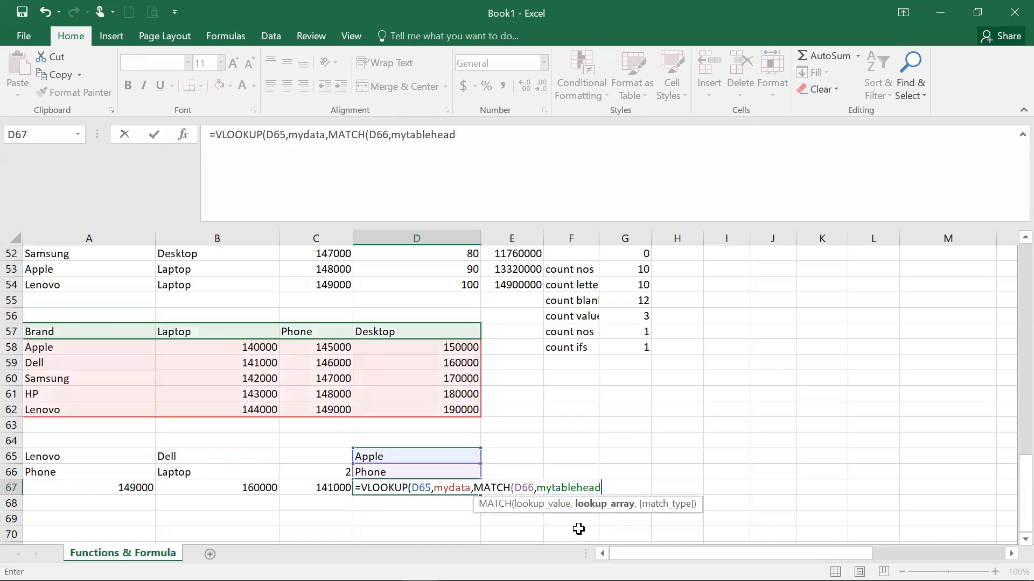
text(,)
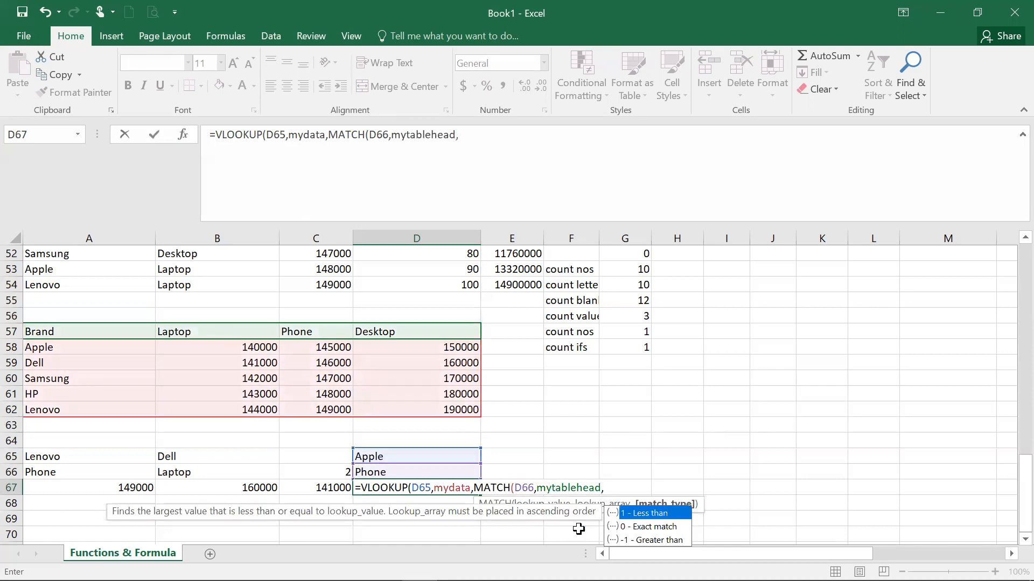
text(0))
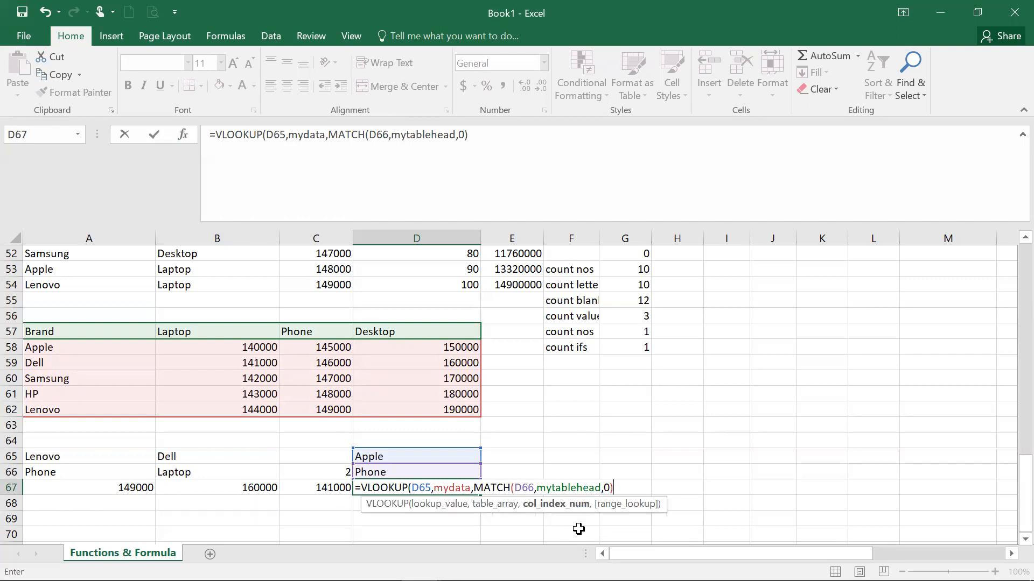
Step: Set the range lookup of the D67 VLOOKUP to FALSE for an exact match and complete the formula
text(,)
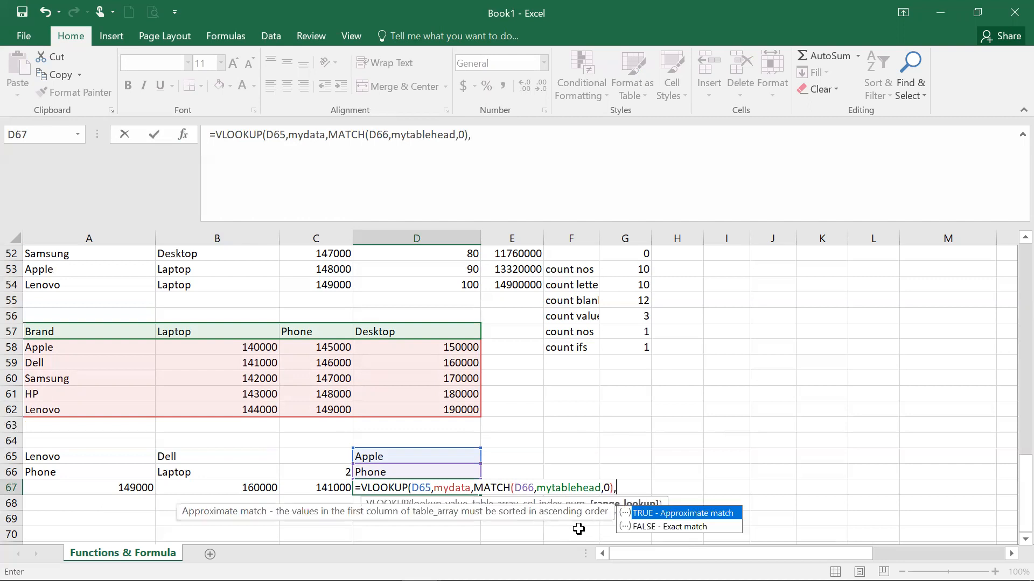
double_click(667, 526)
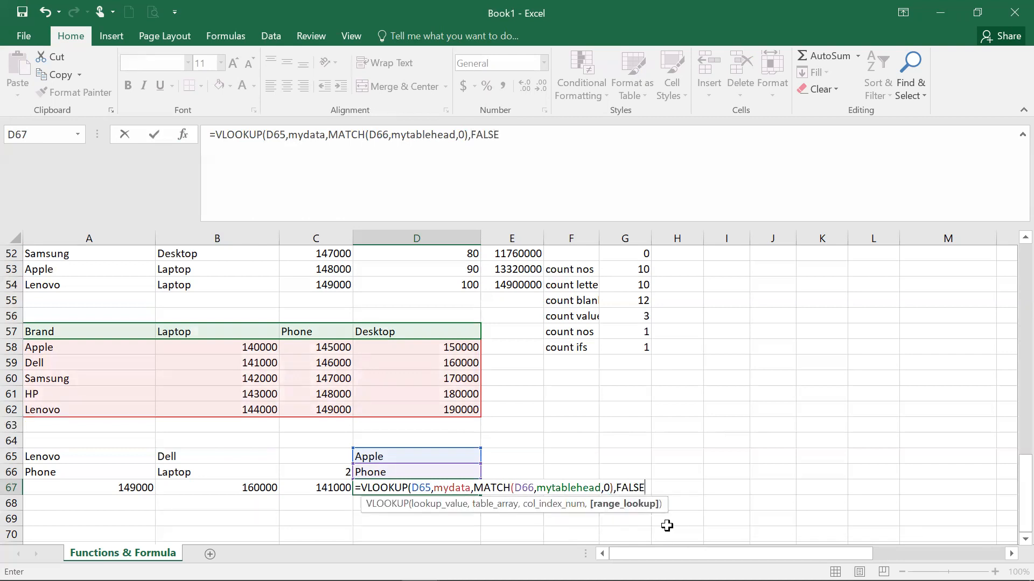
text())
key(Return)
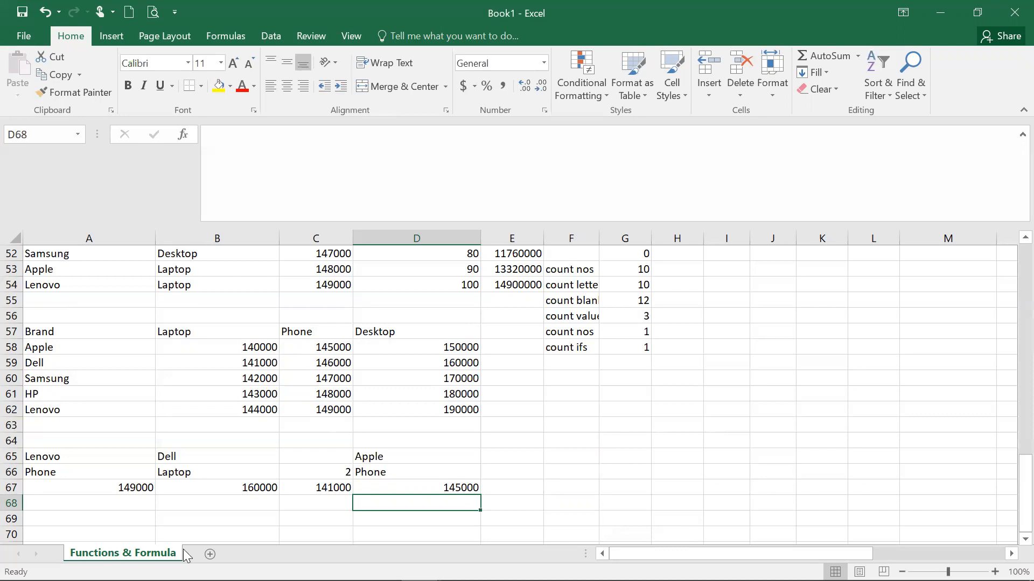
Step: Copy the brand names in A58:A62 into a new worksheet starting at A1
click(57, 349)
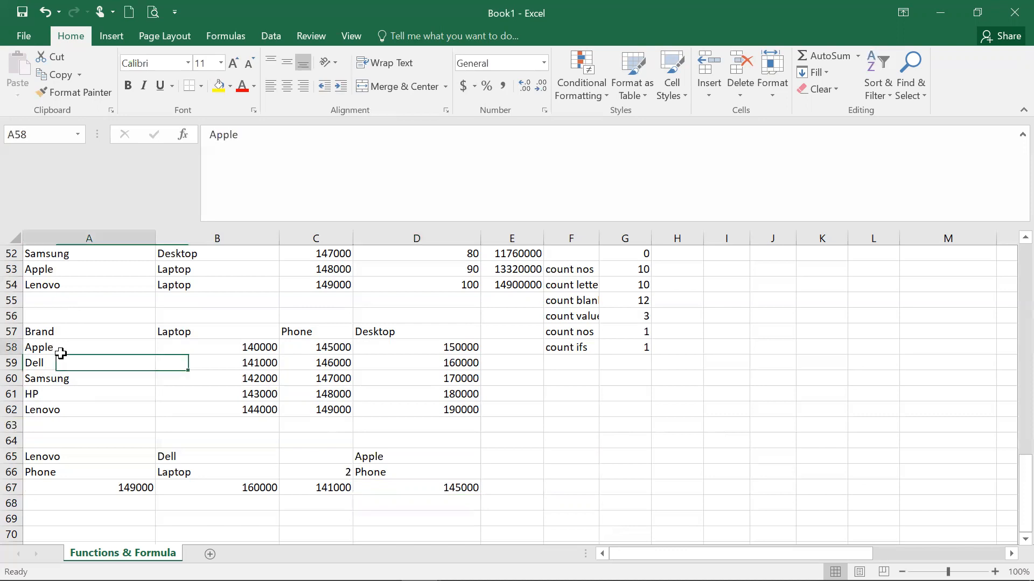
drag(58, 344, 71, 406)
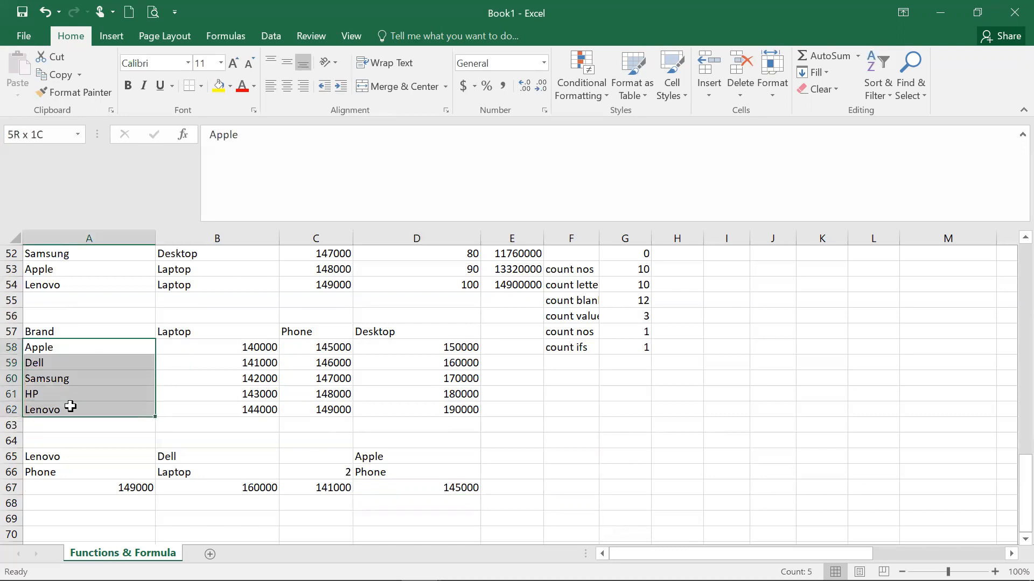
key(ctrl+c)
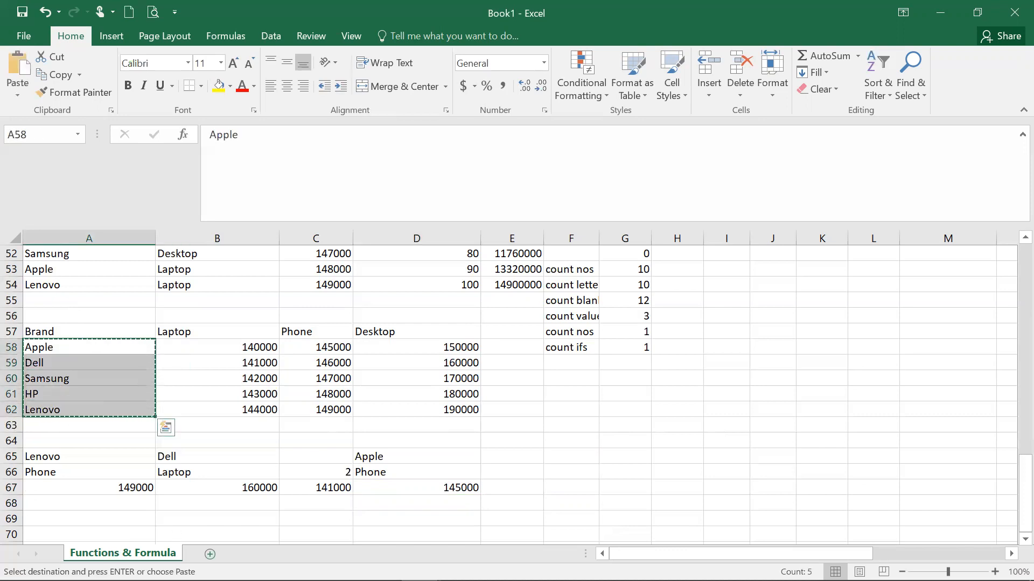
key(shift+F11)
key(ctrl+v)
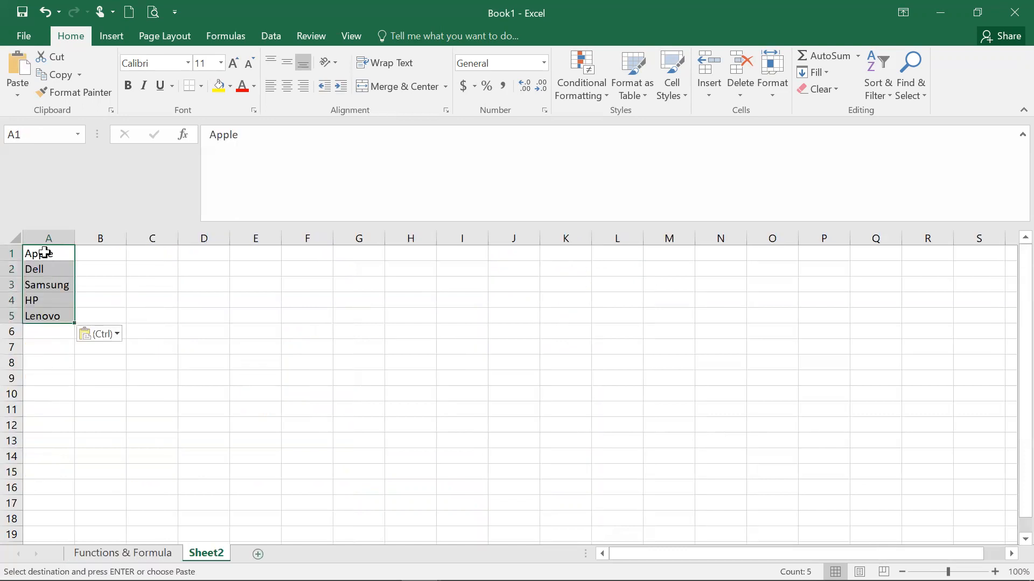
Step: Shift the pasted brand list into column B with inserted blank cells and insert an empty row above it
click(709, 66)
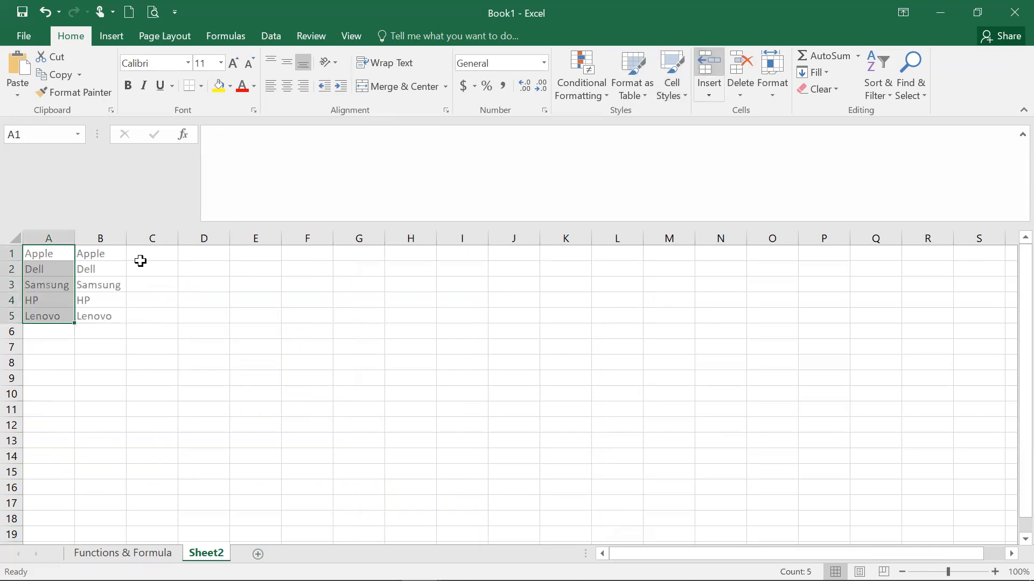
click(11, 253)
click(706, 58)
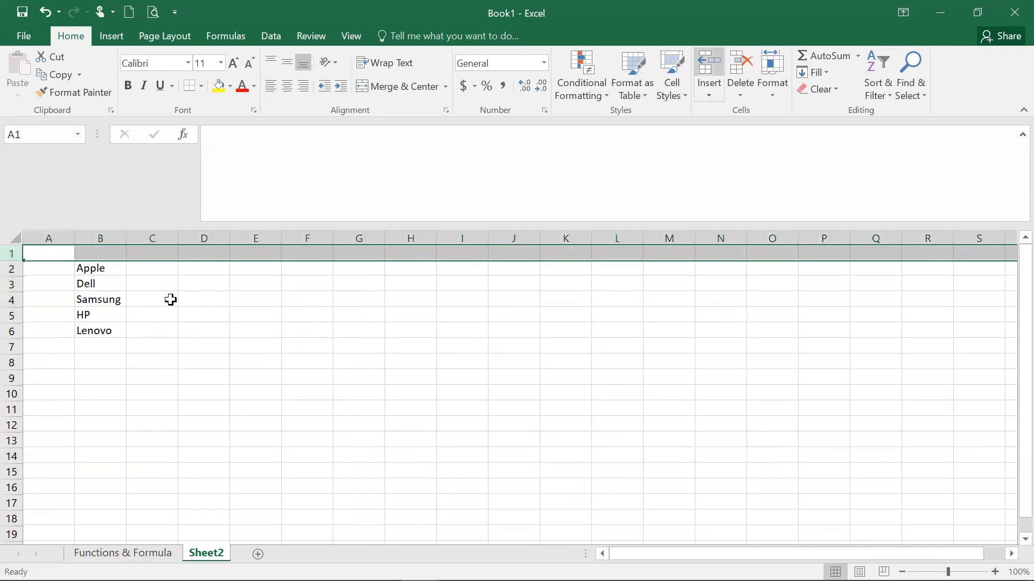
Step: Add the header "Name" above the brand list in B1
click(96, 251)
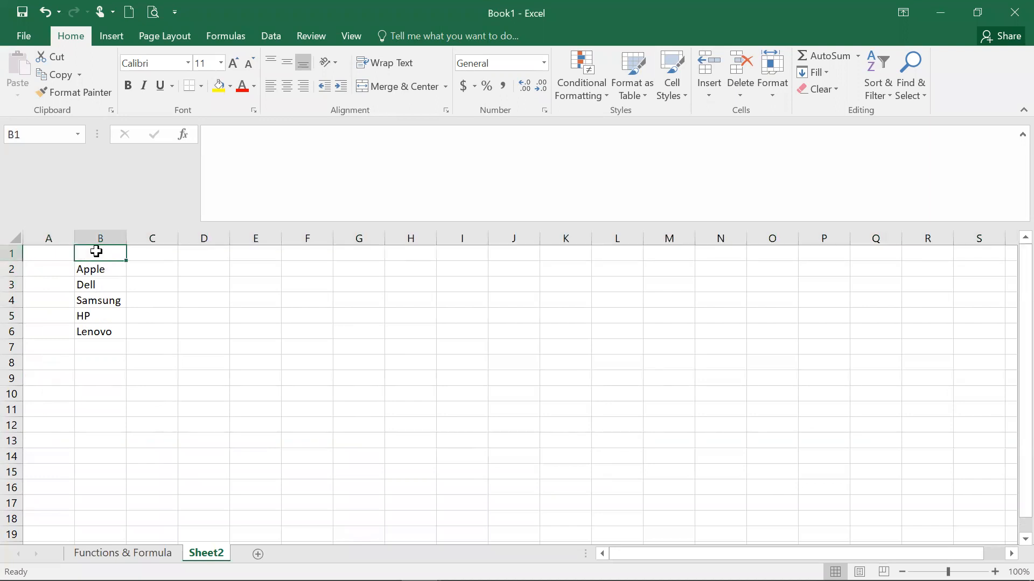
text(Name)
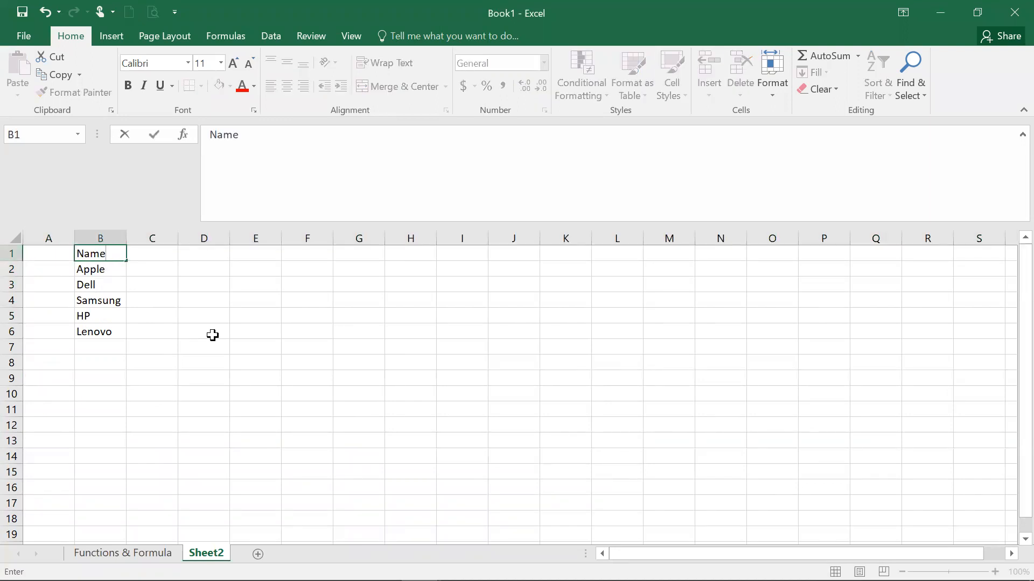
key(Return)
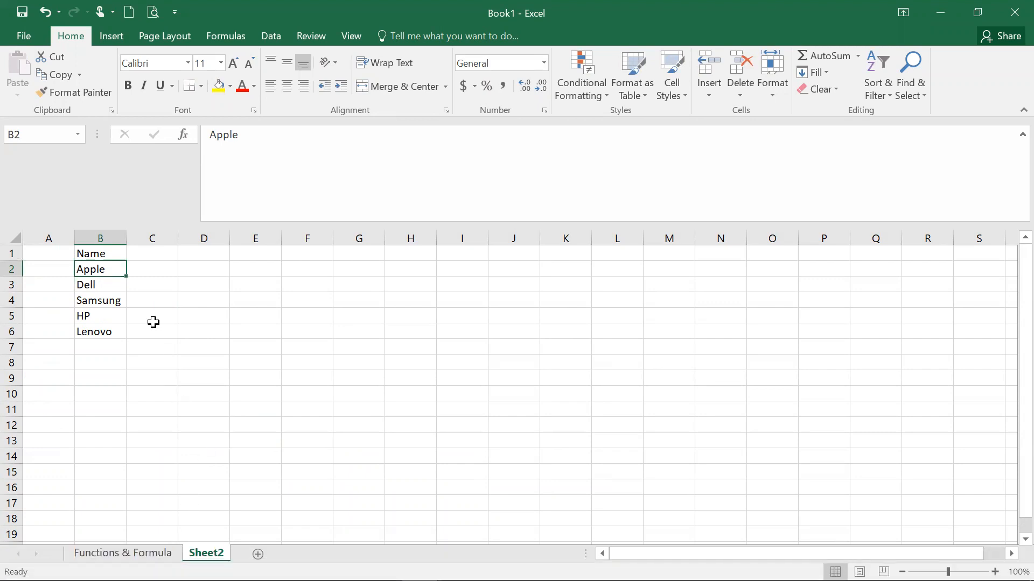
Step: Begin a VLOOKUP in B8 with B2 as the lookup value and the named range mydata as the table array
click(108, 364)
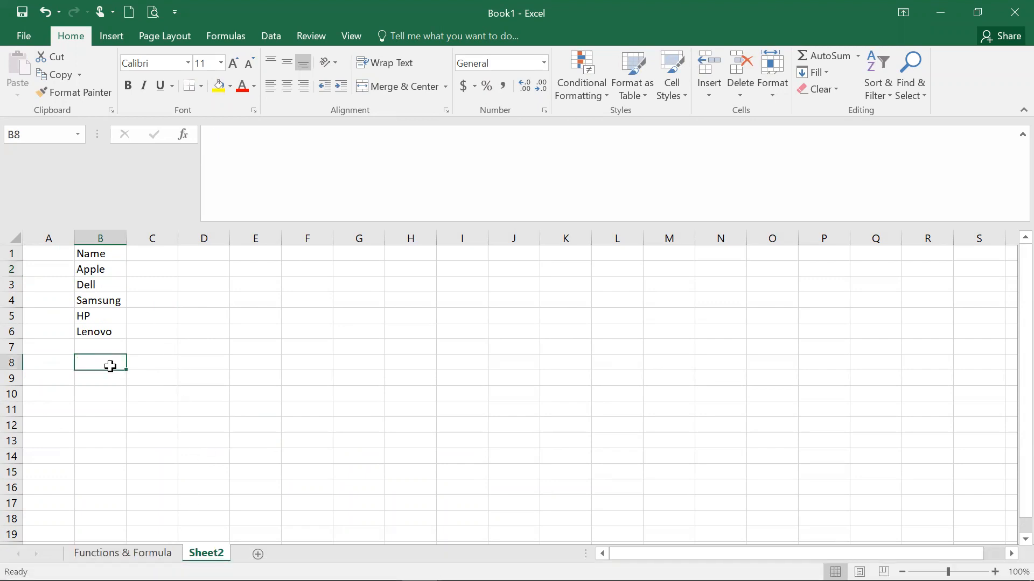
text(=vlo)
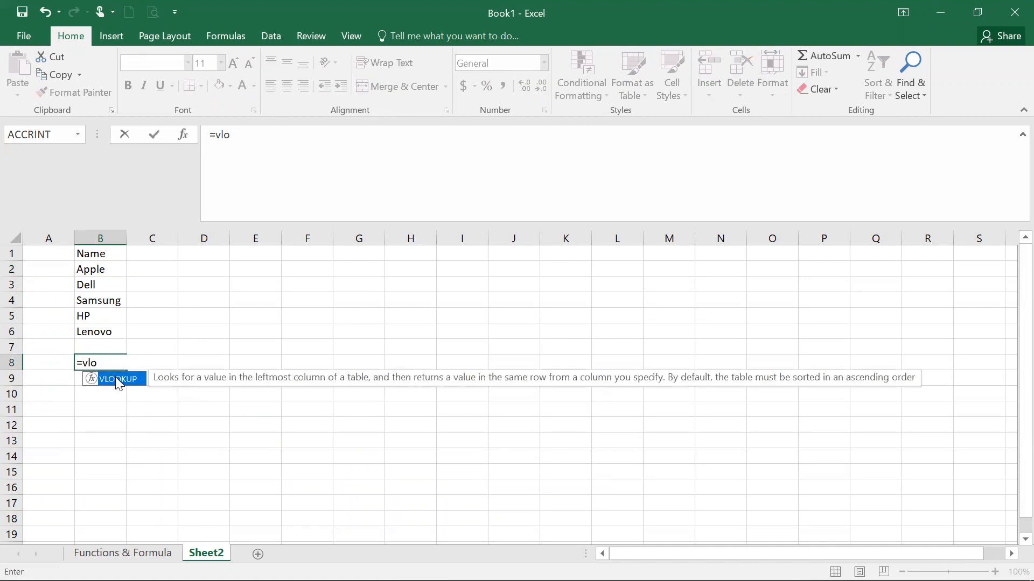
double_click(117, 379)
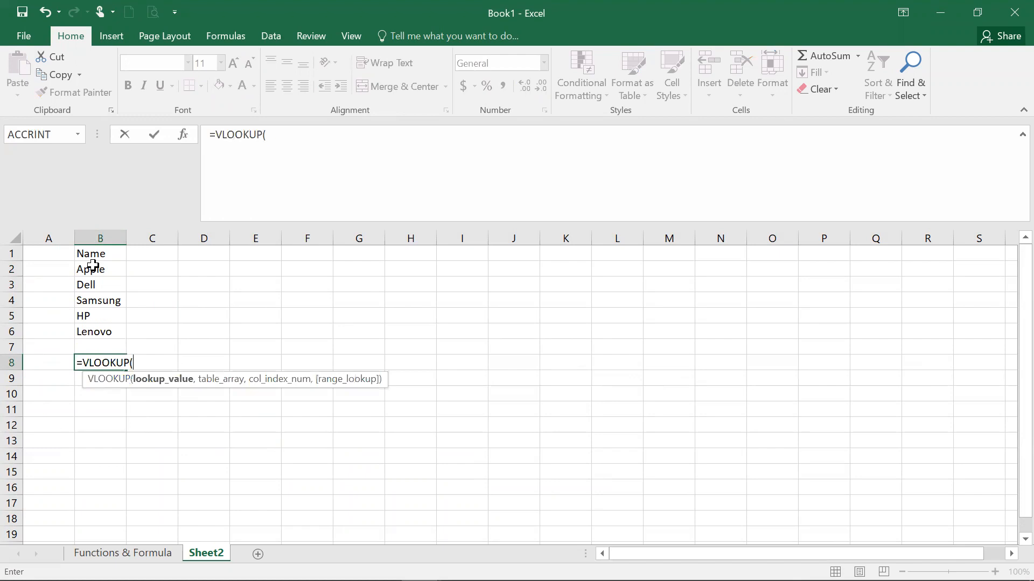
click(92, 267)
text(,)
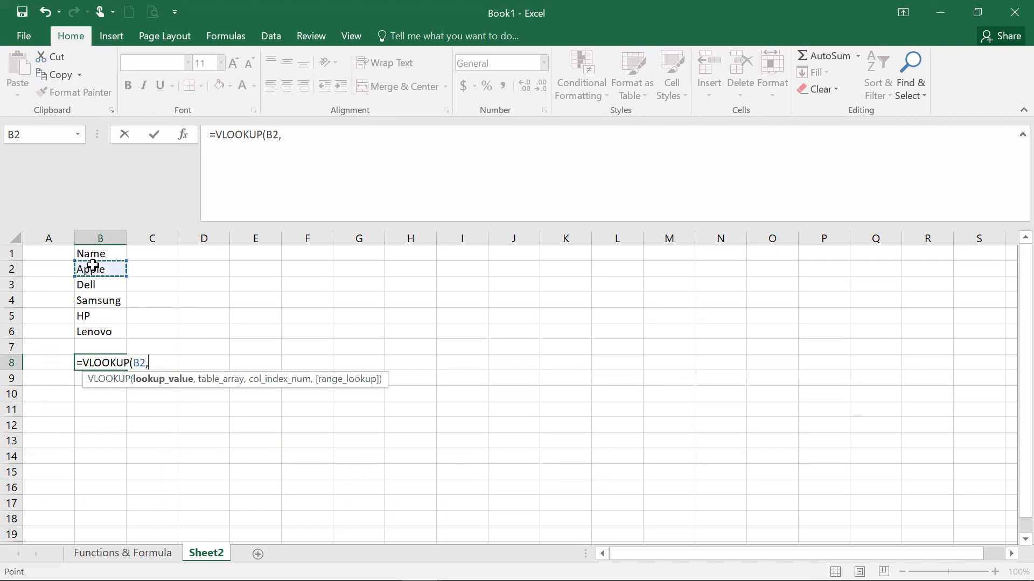
text(myd)
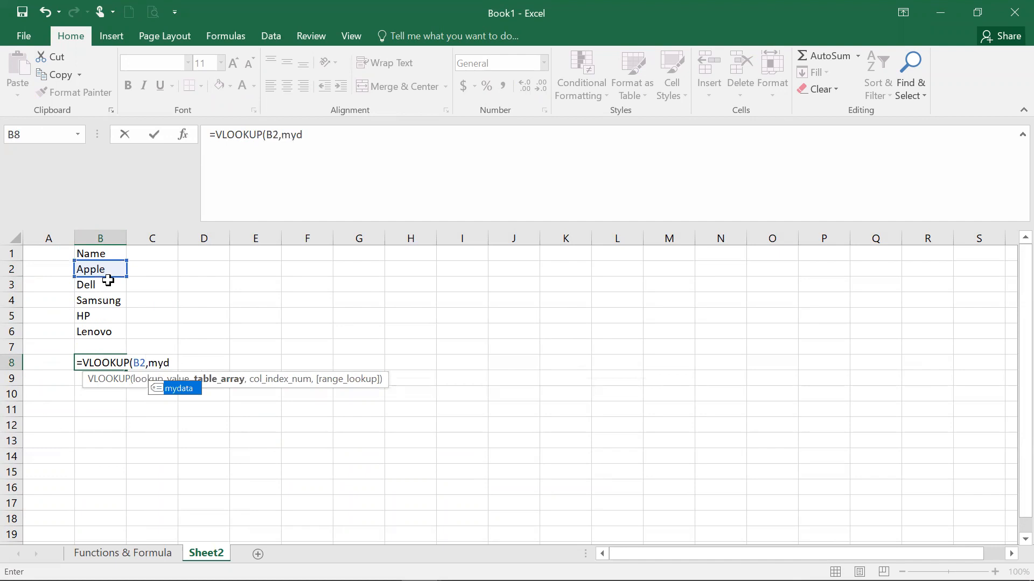
double_click(177, 388)
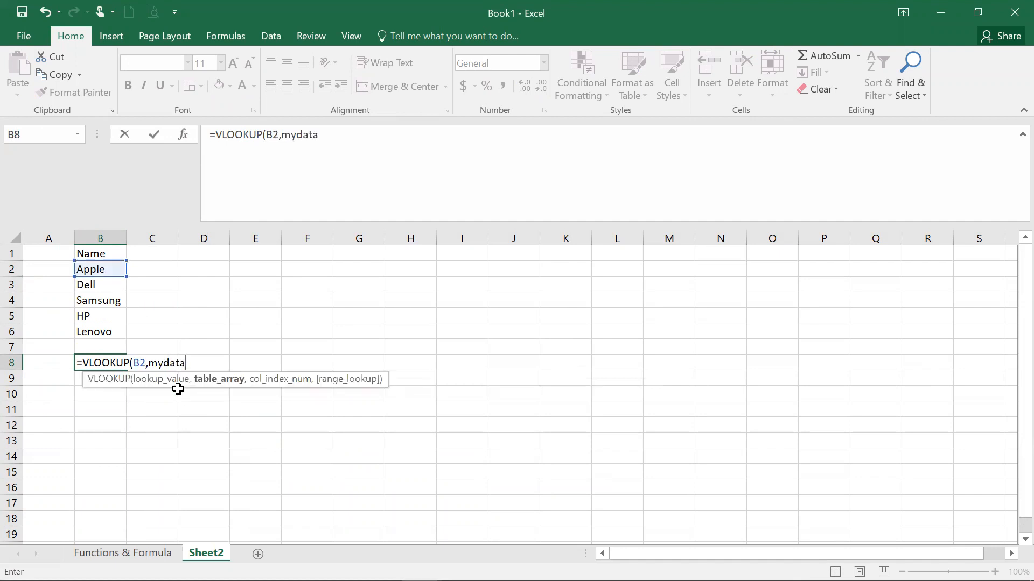
Step: Set the B8 VLOOKUP's column index to 1 and its range lookup to FALSE, then complete the formula
text(,)
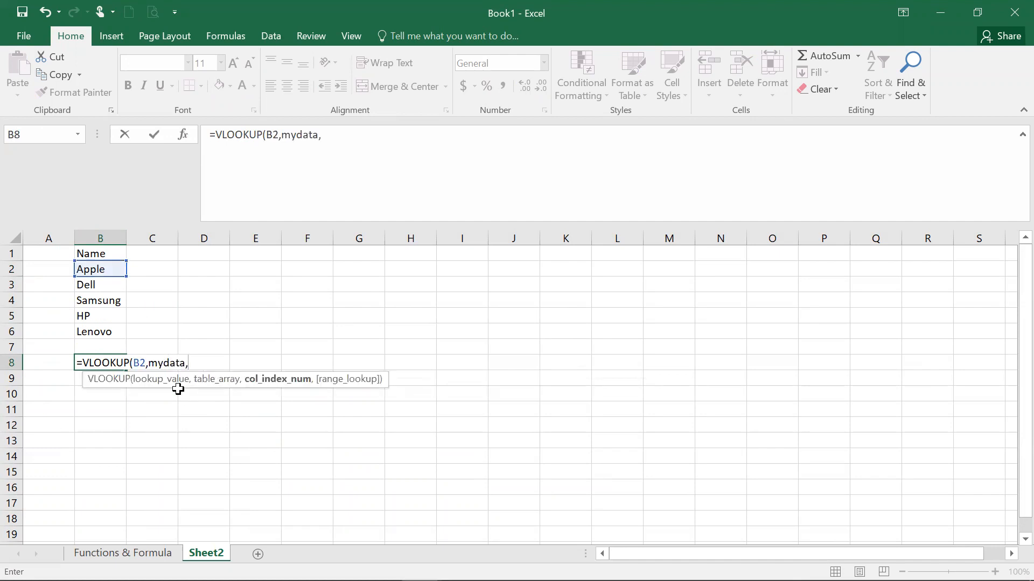
text(1)
text(,)
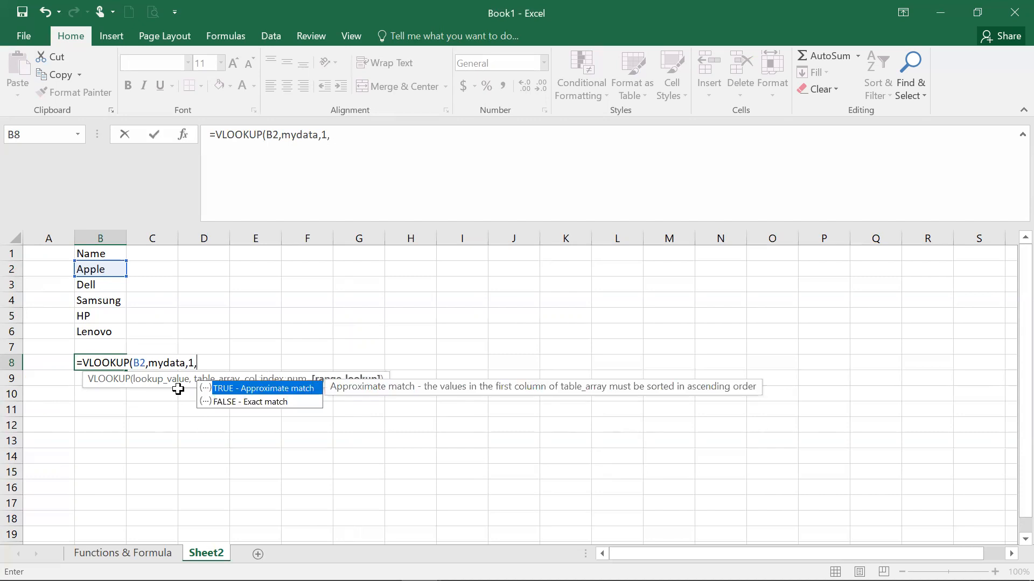
double_click(220, 404)
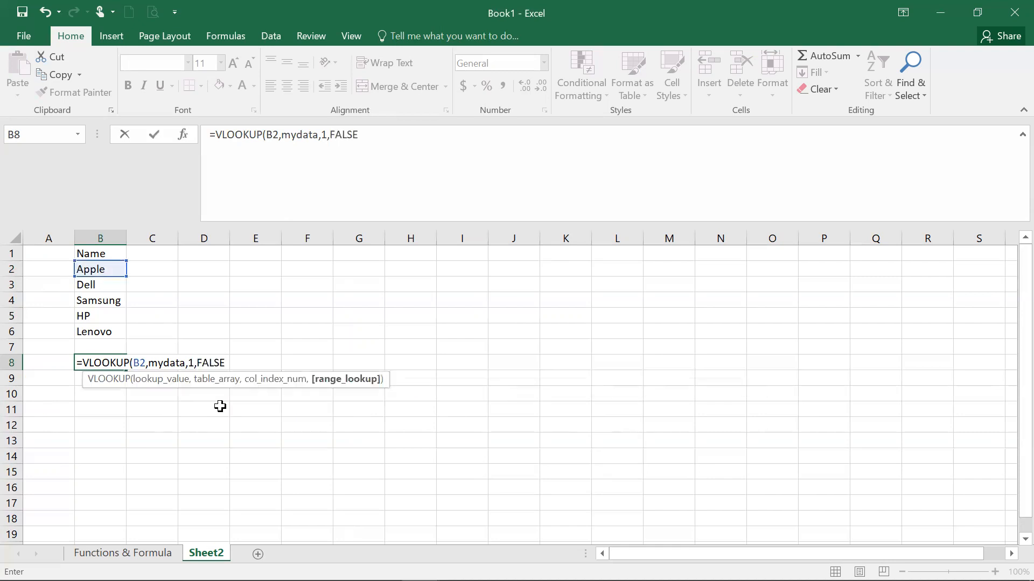
key(Return)
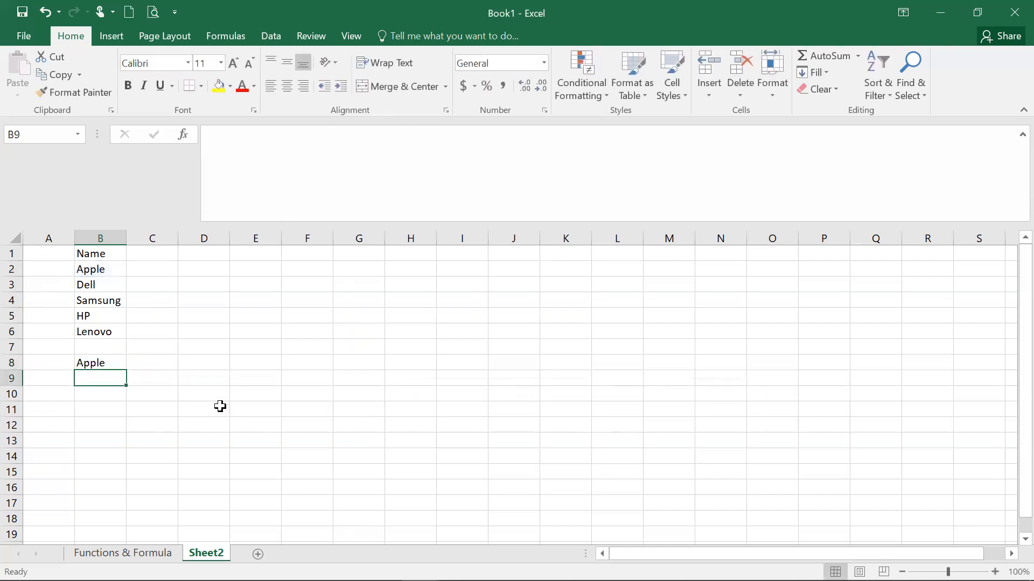
Step: Wrap the B8 VLOOKUP in an IF function whose logical test compares the lookup result with B2
key(Up)
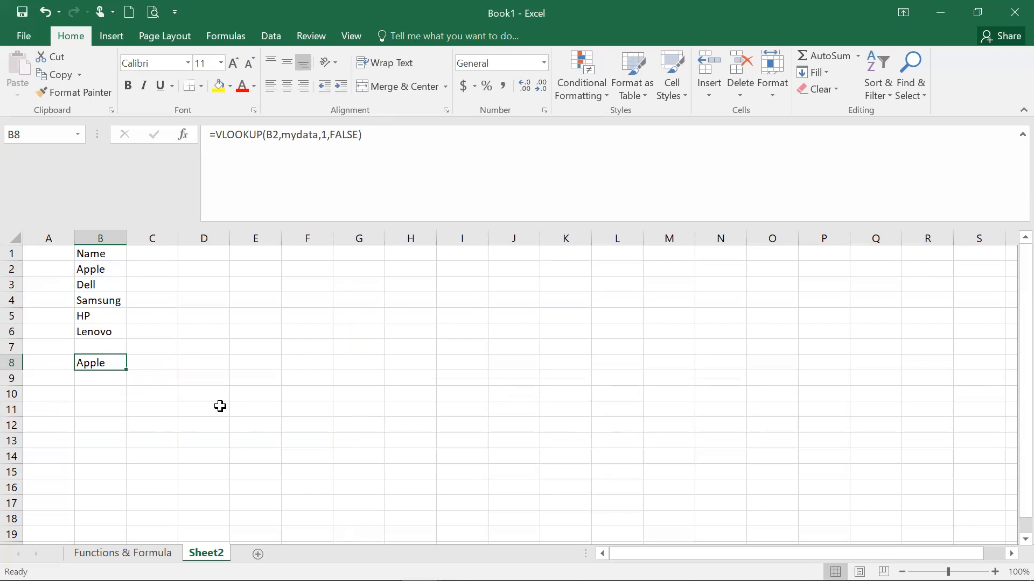
click(215, 135)
text(If)
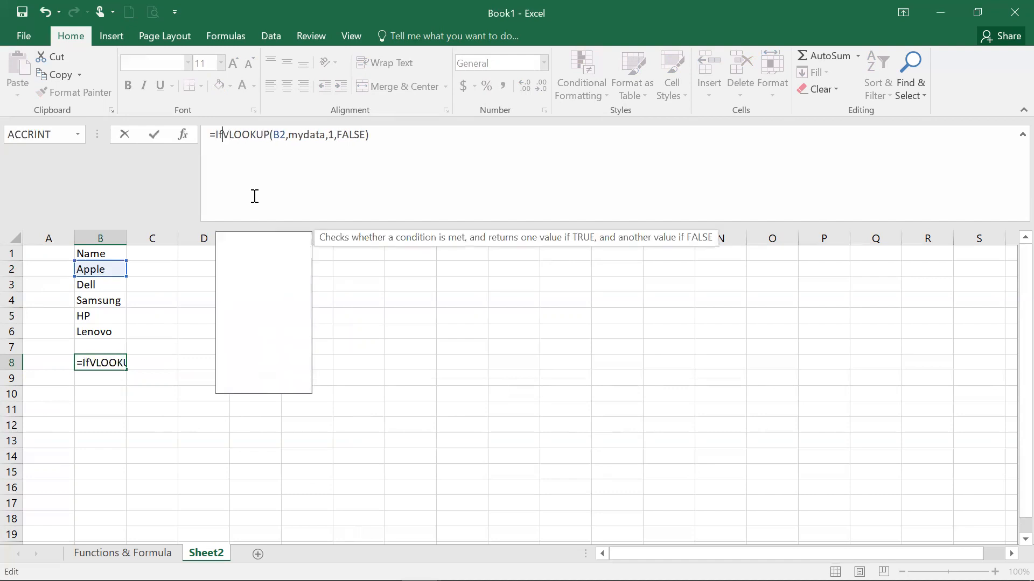
text(()
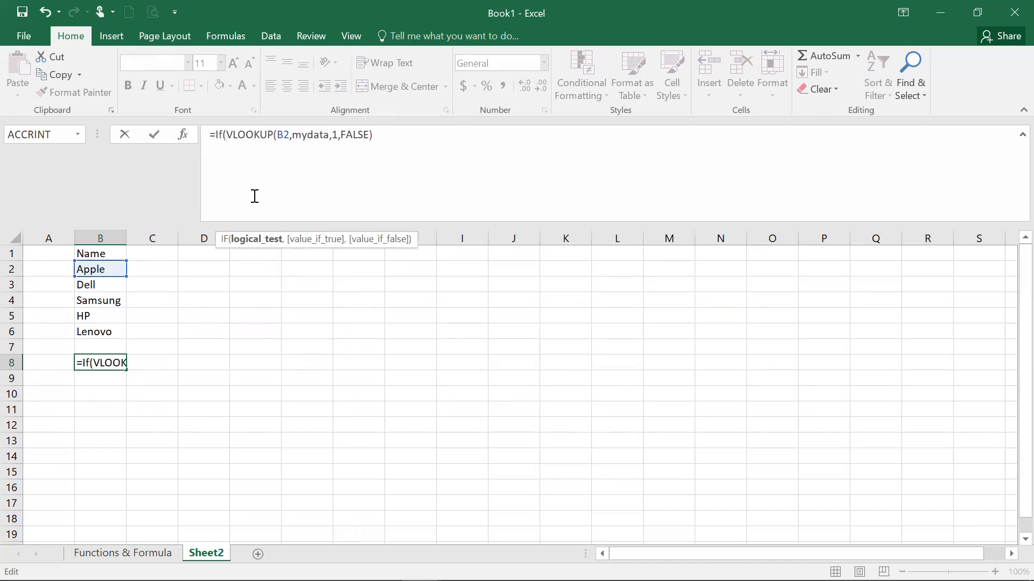
key(End)
text(=)
click(93, 270)
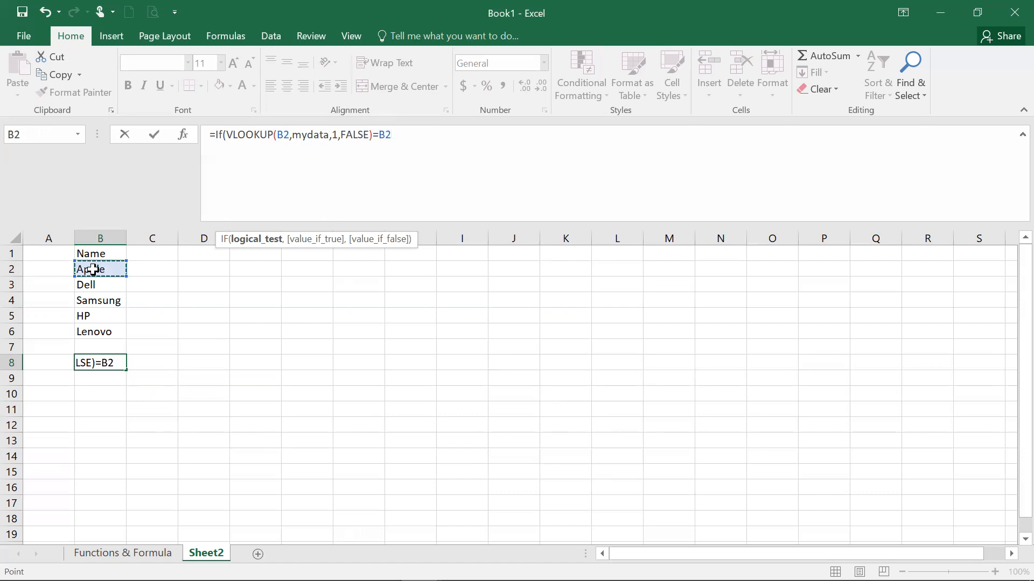
Step: Make the B8 IF formula return "Data Exists" when true and "Data does not exist" when false, and complete it
text(,"Data)
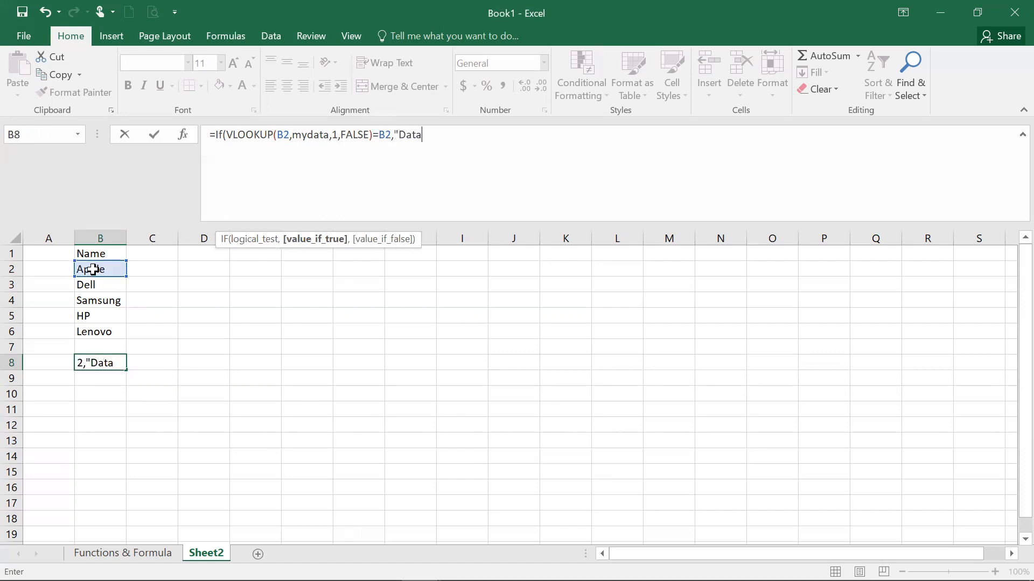
text( Exists",)
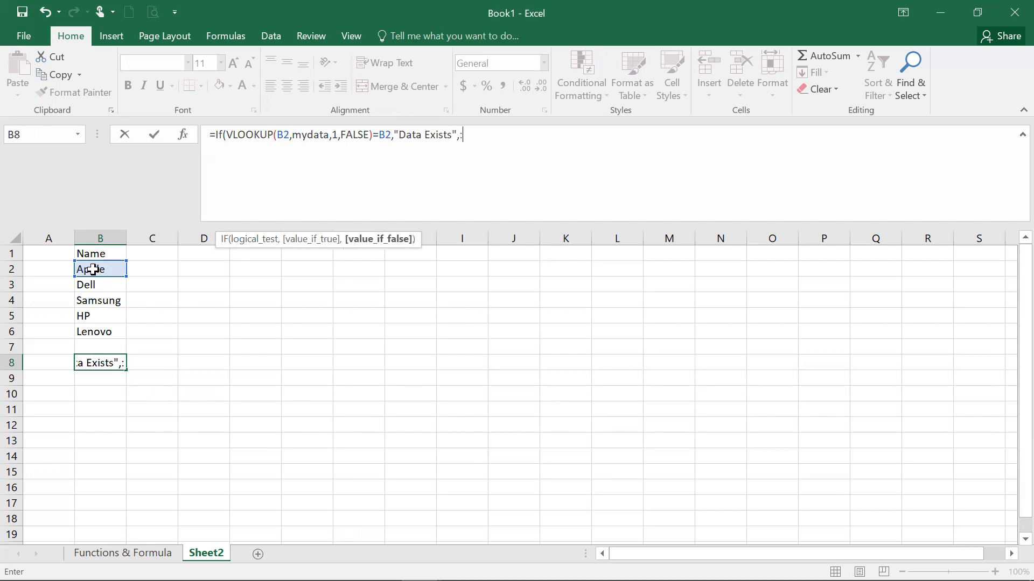
text("data)
key(BackSpace)
key(BackSpace)
key(BackSpace)
key(BackSpace)
text(Data )
text(does)
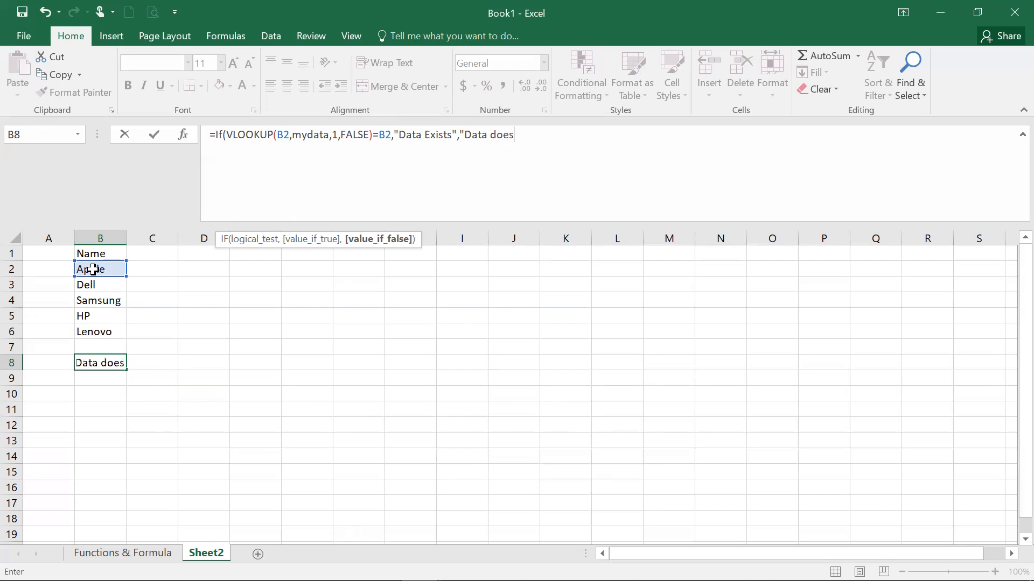
text( not exist"))
key(Return)
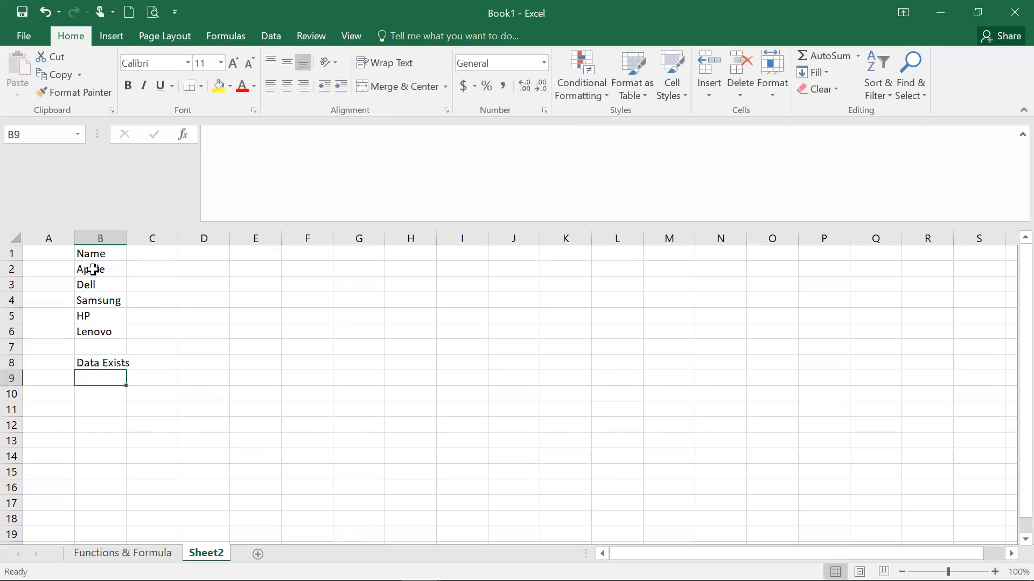
Step: Misspell the brand name in B2 as "Aple" to test the formula
click(93, 269)
click(227, 138)
key(BackSpace)
key(Return)
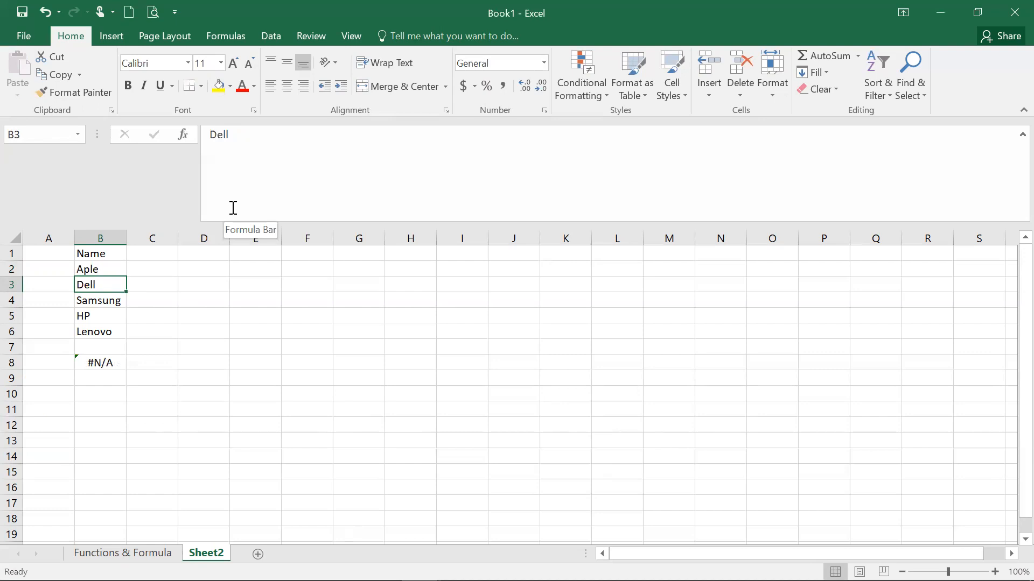
Step: Try to edit the VLOOKUP's range lookup in the logical test of B8's IF function arguments
click(90, 364)
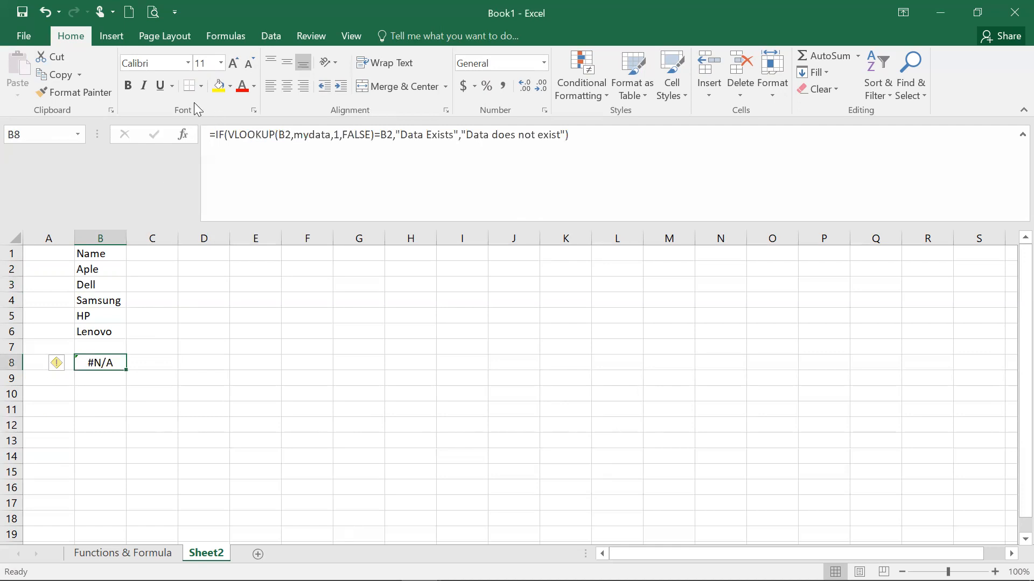
click(179, 135)
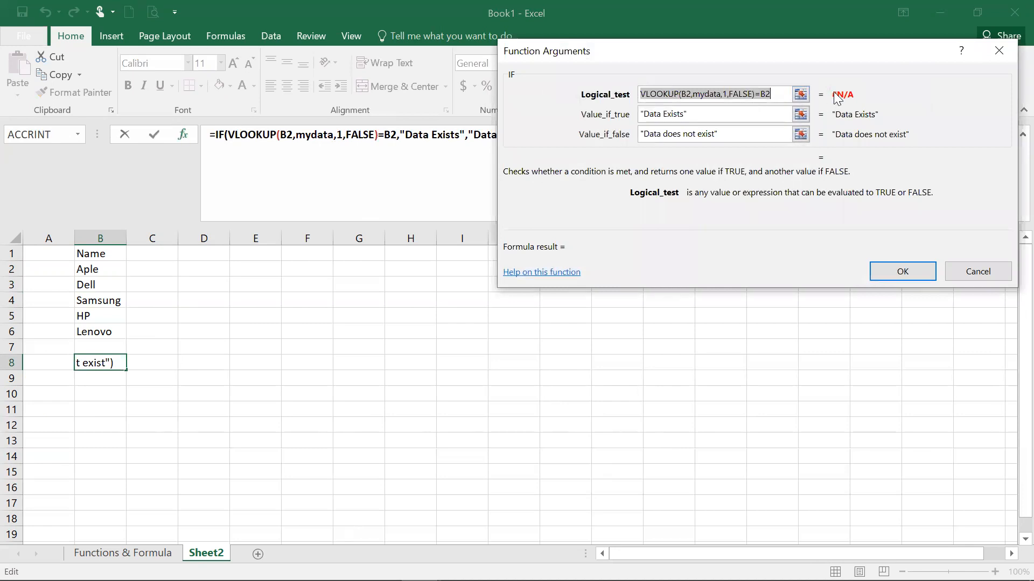
click(753, 94)
key(BackSpace)
key(BackSpace)
key(BackSpace)
key(BackSpace)
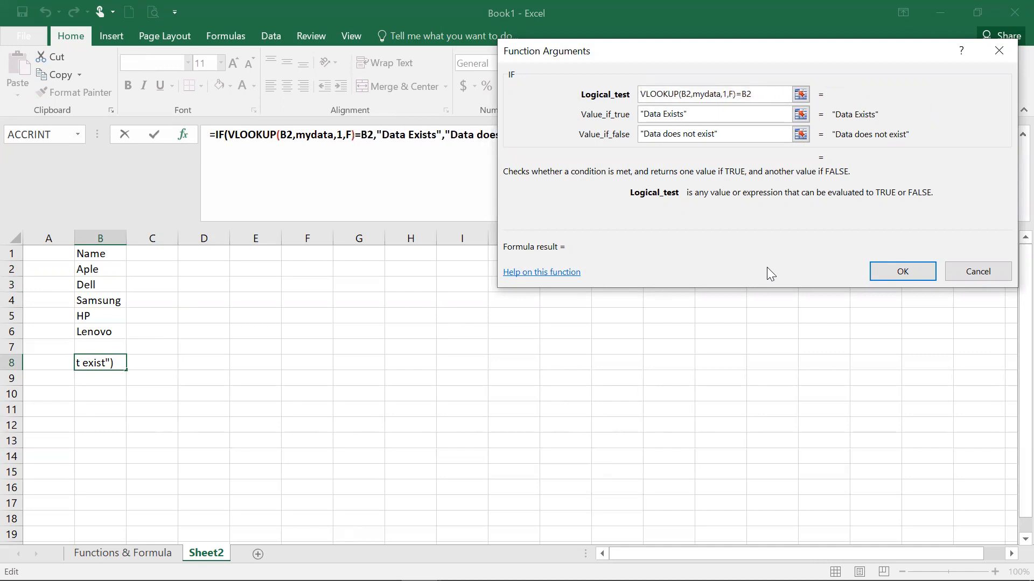
key(Return)
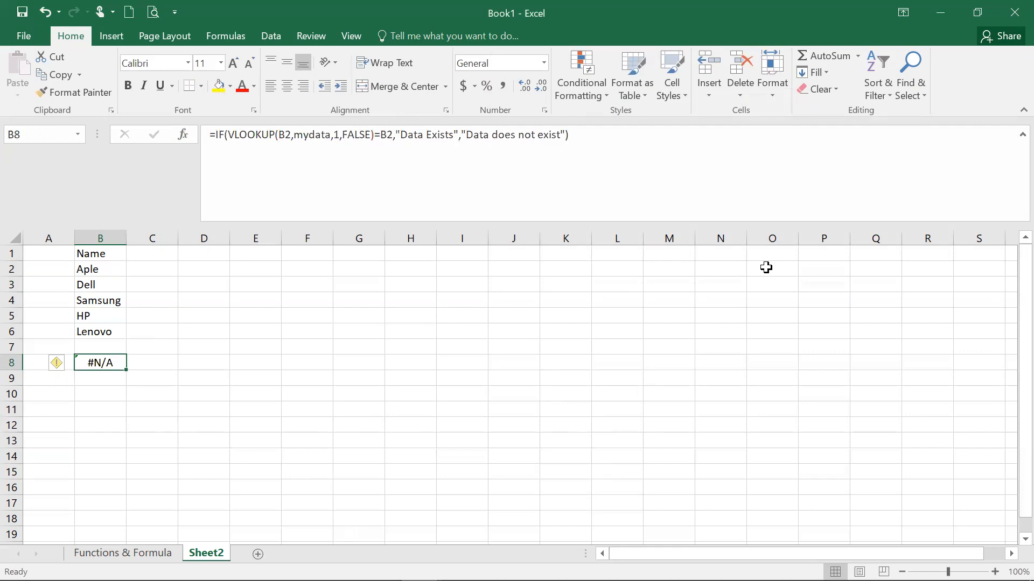
Step: Nest the IF formula in B8 inside an IFERROR function as its value argument
click(216, 134)
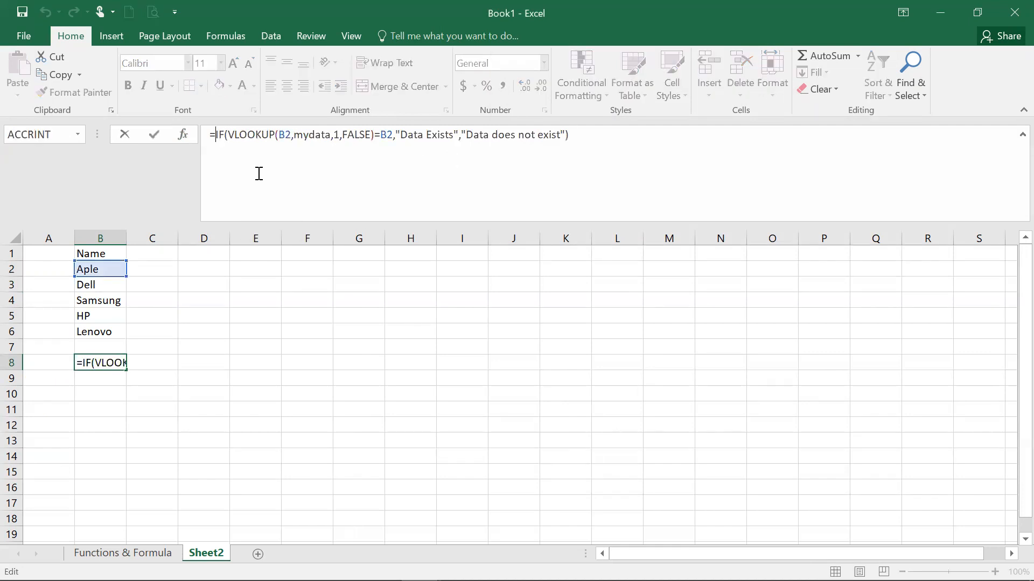
text(Ifnu)
key(BackSpace)
key(BackSpace)
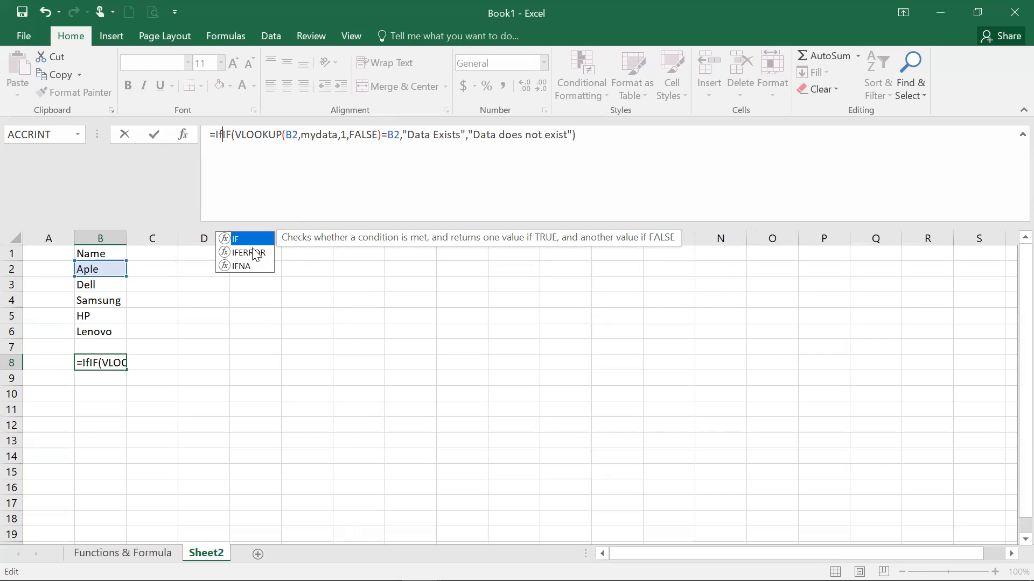
double_click(255, 253)
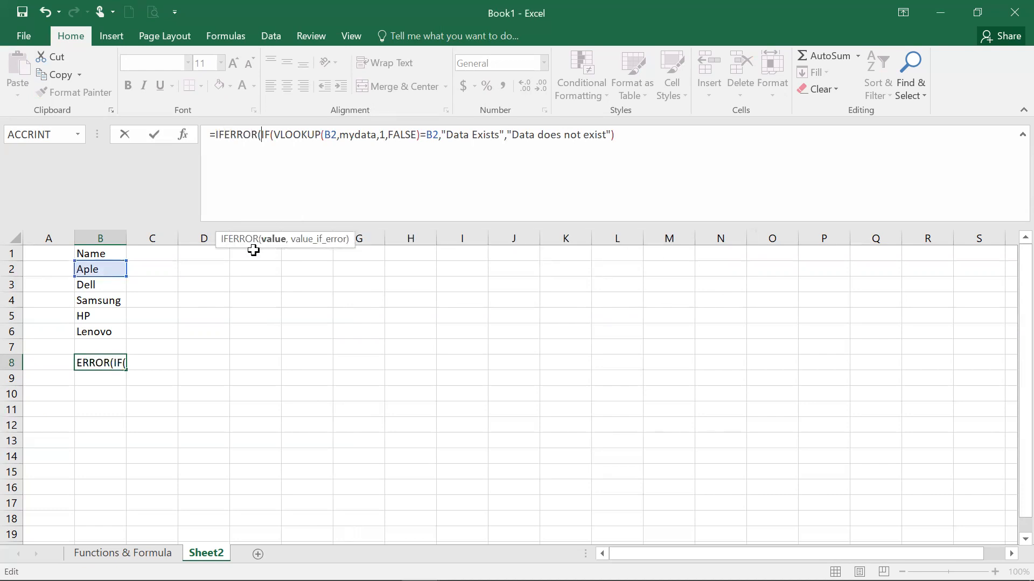
Step: Set the B8 IFERROR's error value to "Data Mismatch", complete the formula, and autofit column B to its contents
click(678, 136)
text(,"Data )
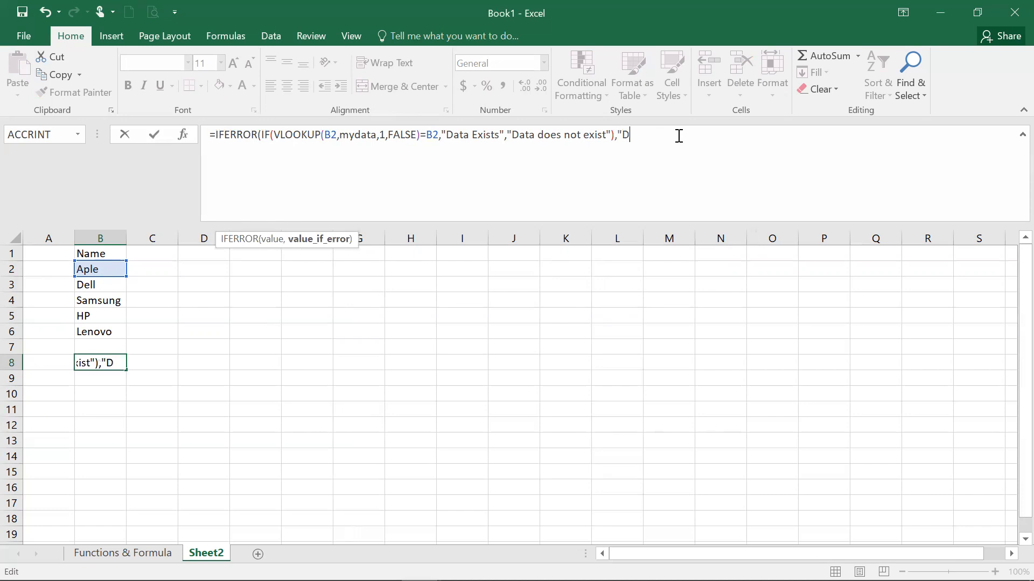
text(Mismatch)
text(:)
text("))
key(Return)
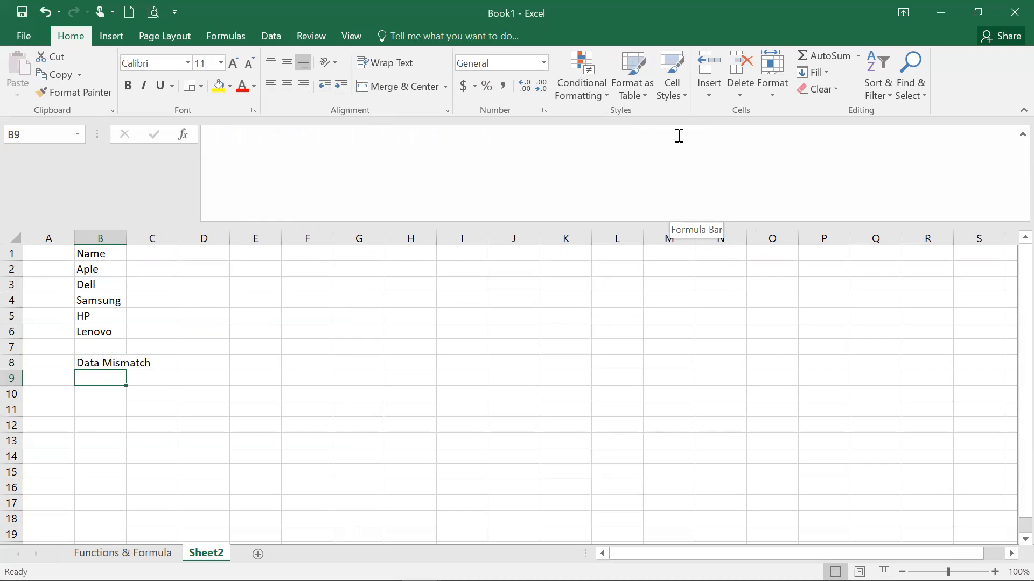
click(89, 270)
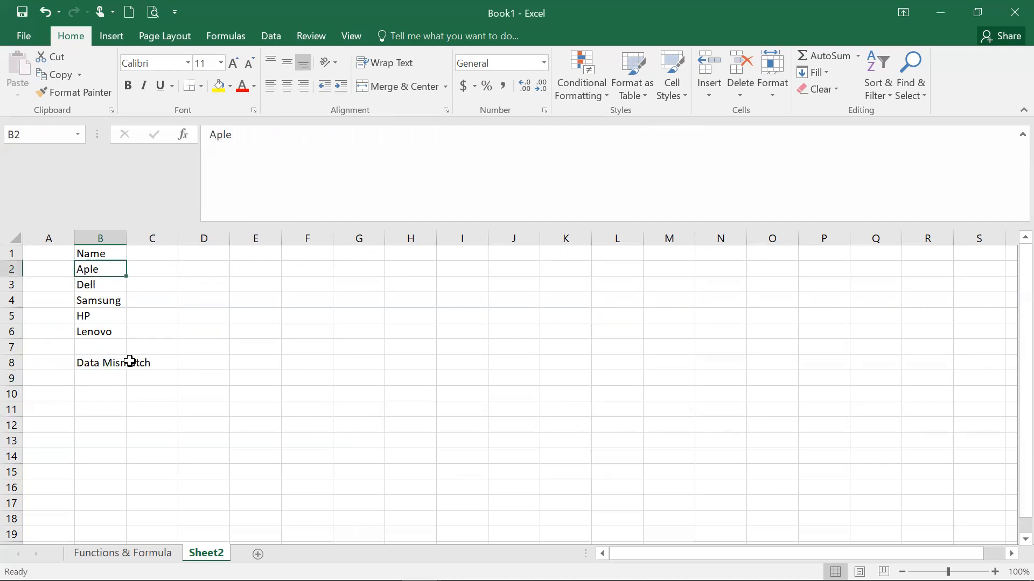
double_click(124, 239)
Step: Examine the value and error arguments of the IFERROR function in B8
click(108, 363)
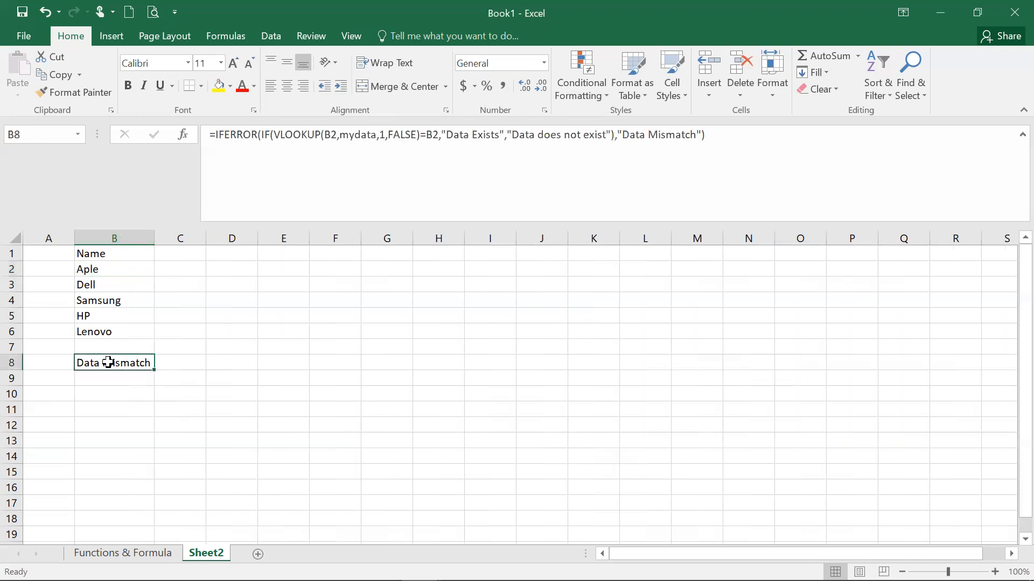
click(184, 136)
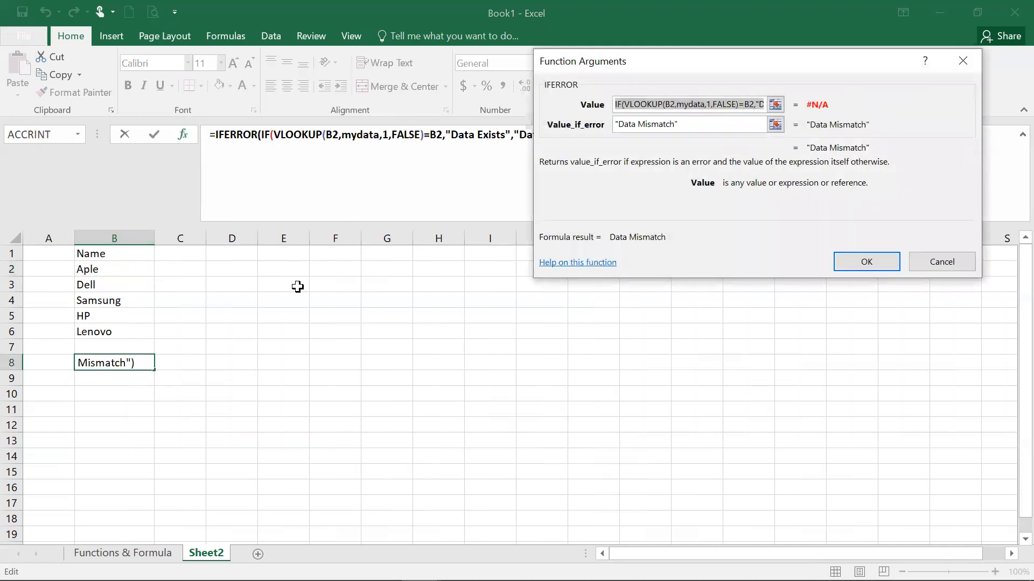
click(730, 108)
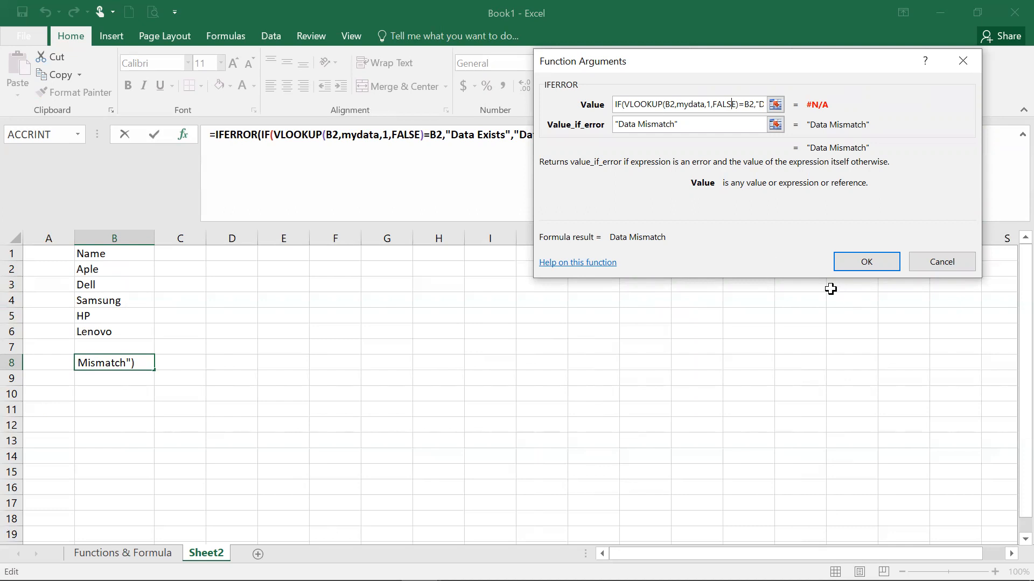
click(855, 263)
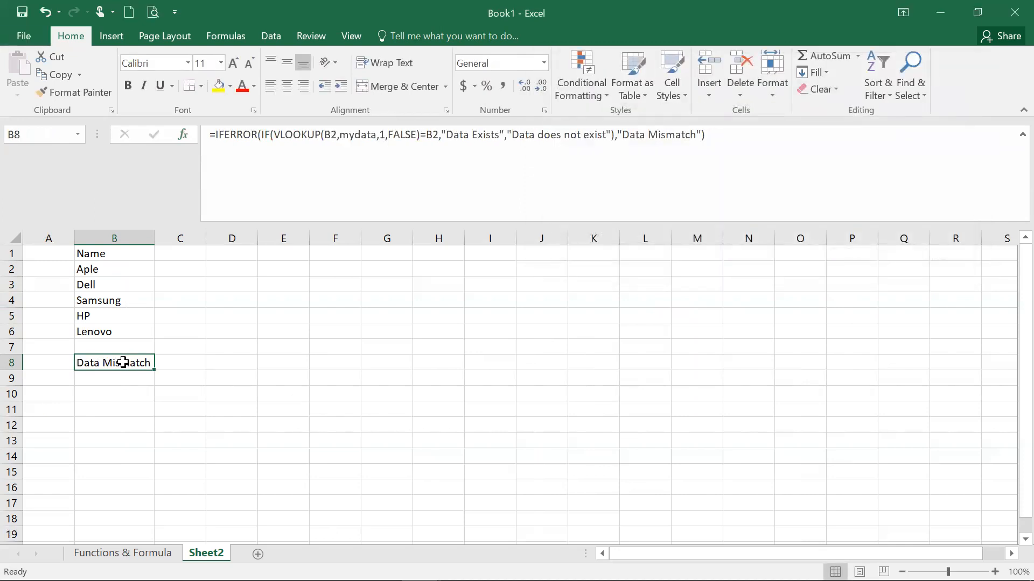
Step: Move the IFERROR formula from B8 to C2, beside the first brand name
key(ctrl+c)
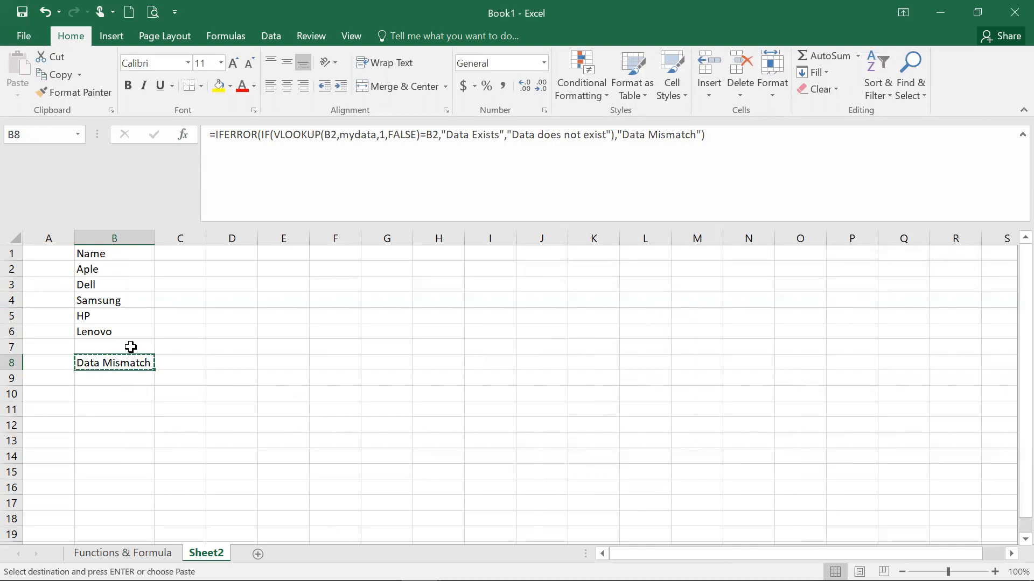
click(193, 267)
key(Return)
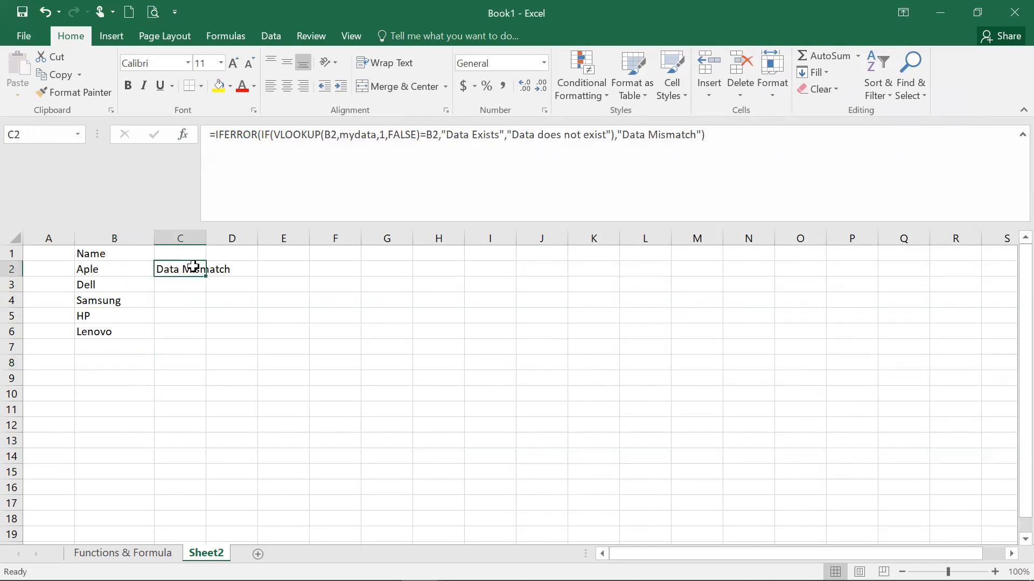
Step: Autofit column C to its contents and fill the C2 formula down through C6
double_click(206, 238)
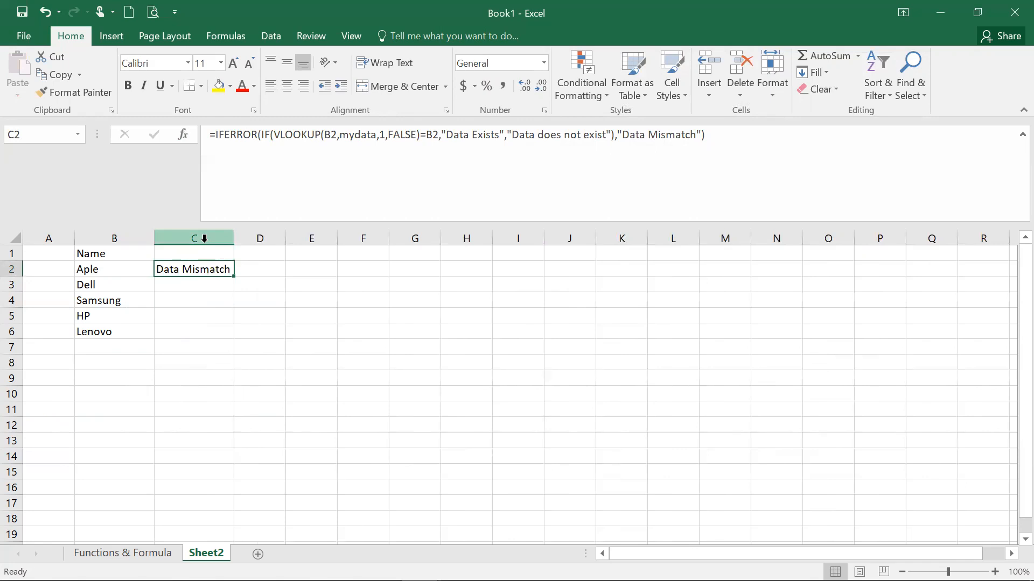
drag(233, 276, 235, 335)
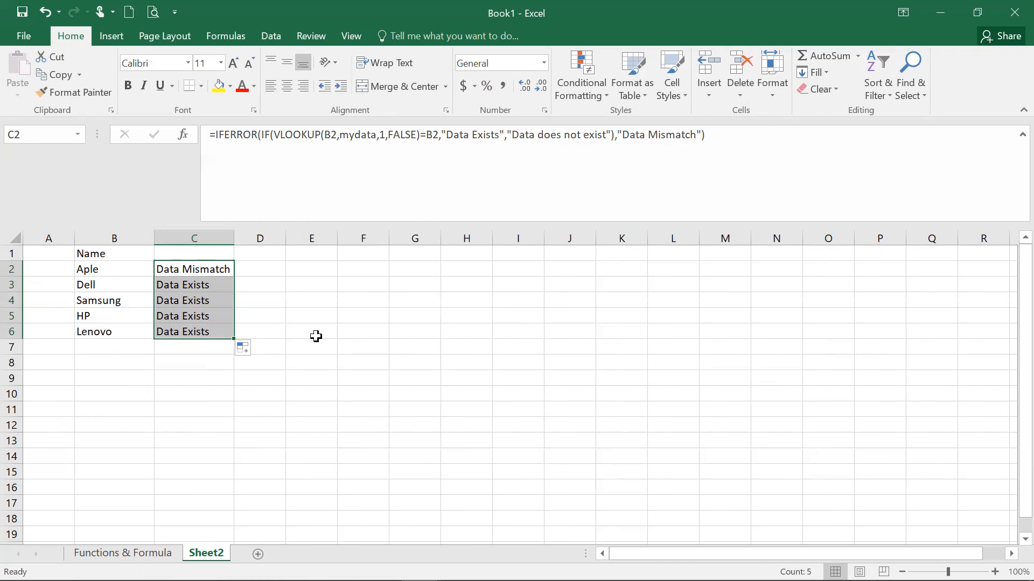
Step: Misspell the brand name in A59 of the Functions & Formula sheet as "Delll"
click(148, 554)
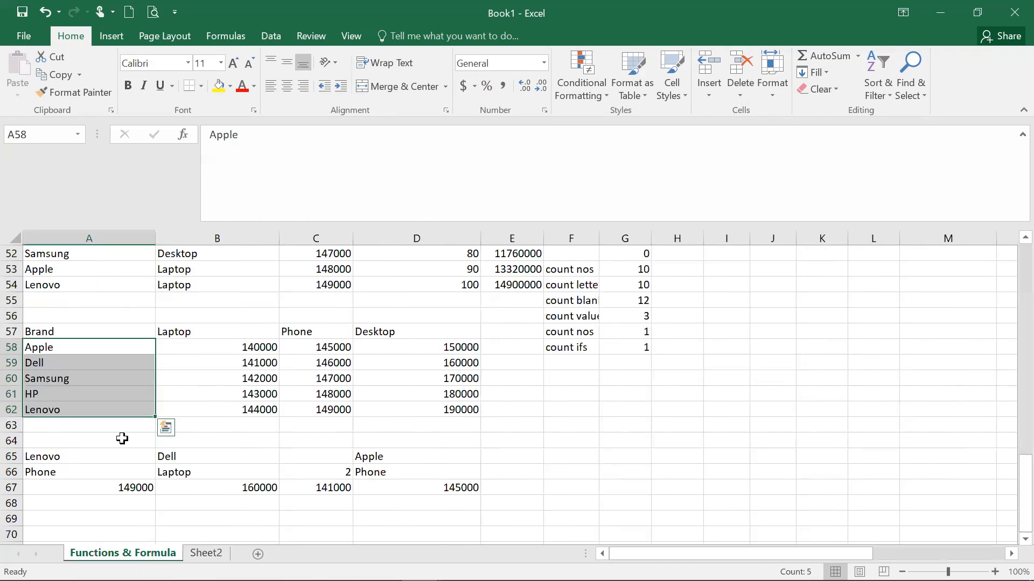
click(75, 362)
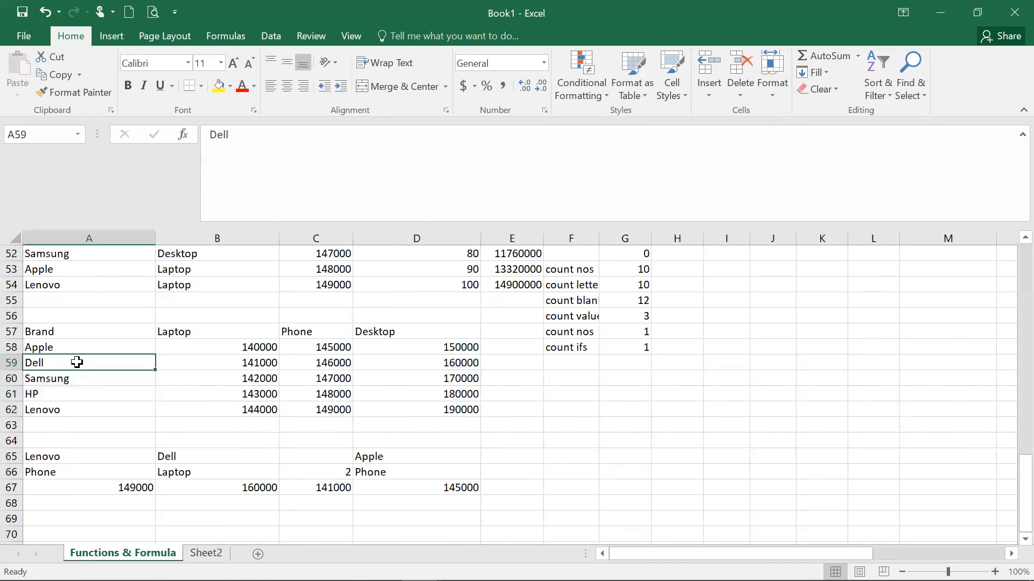
click(299, 138)
text(l)
key(Return)
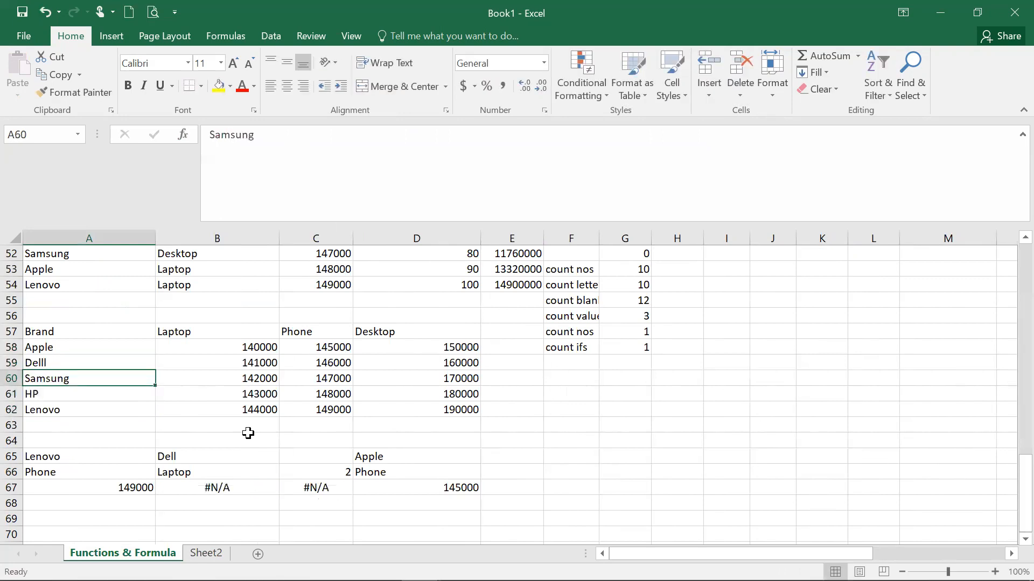
Step: On Sheet2, change the VLOOKUP's range lookup in C3's formula to TRUE
click(206, 553)
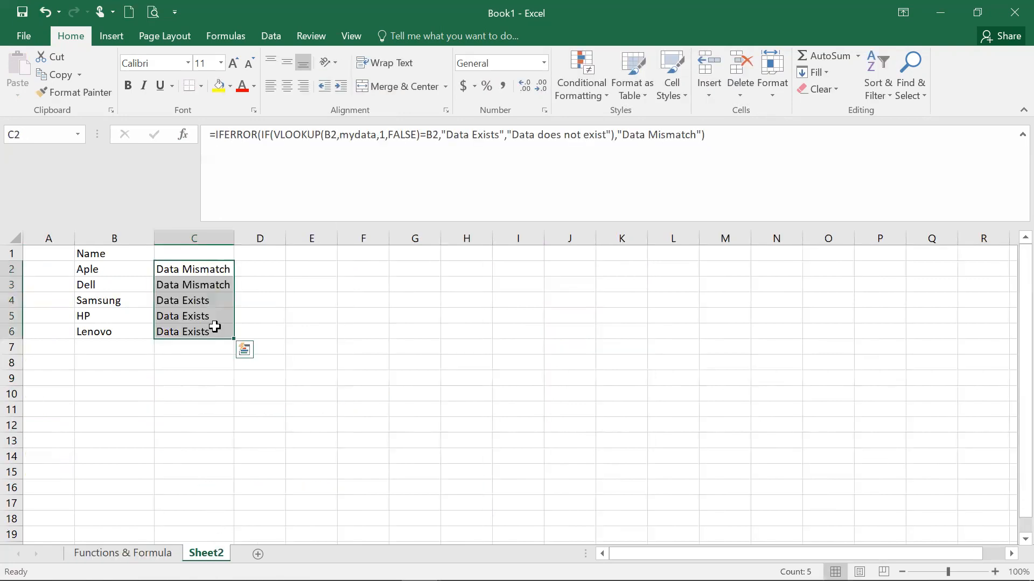
click(192, 283)
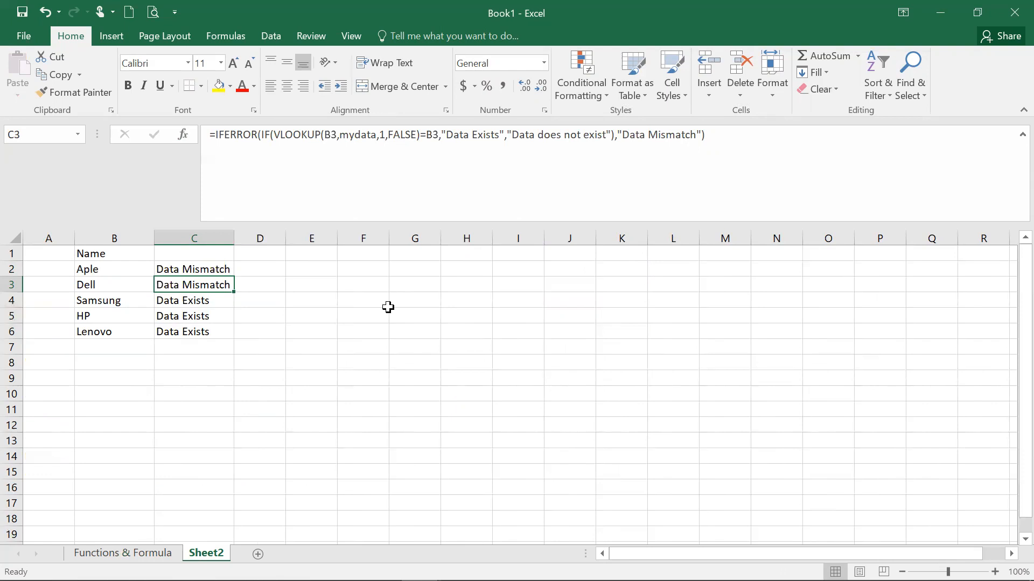
click(410, 134)
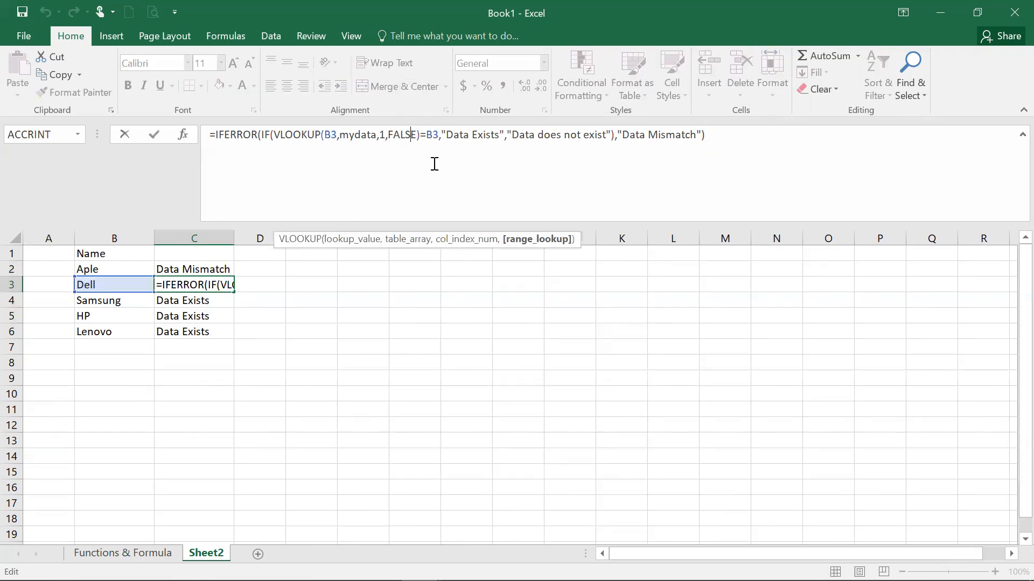
key(BackSpace)
key(BackSpace)
key(BackSpace)
key(BackSpace)
text(TRU)
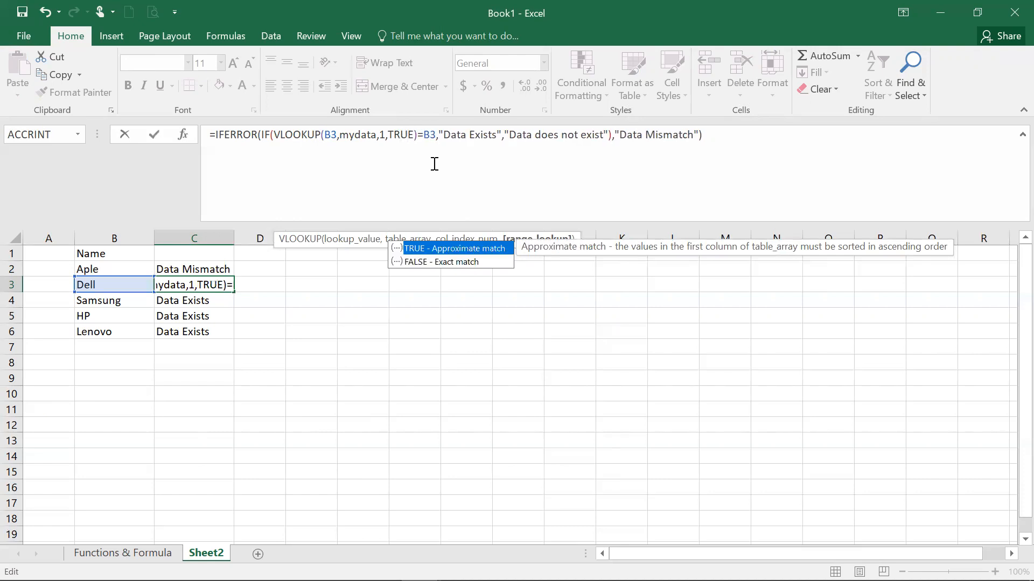
key(Return)
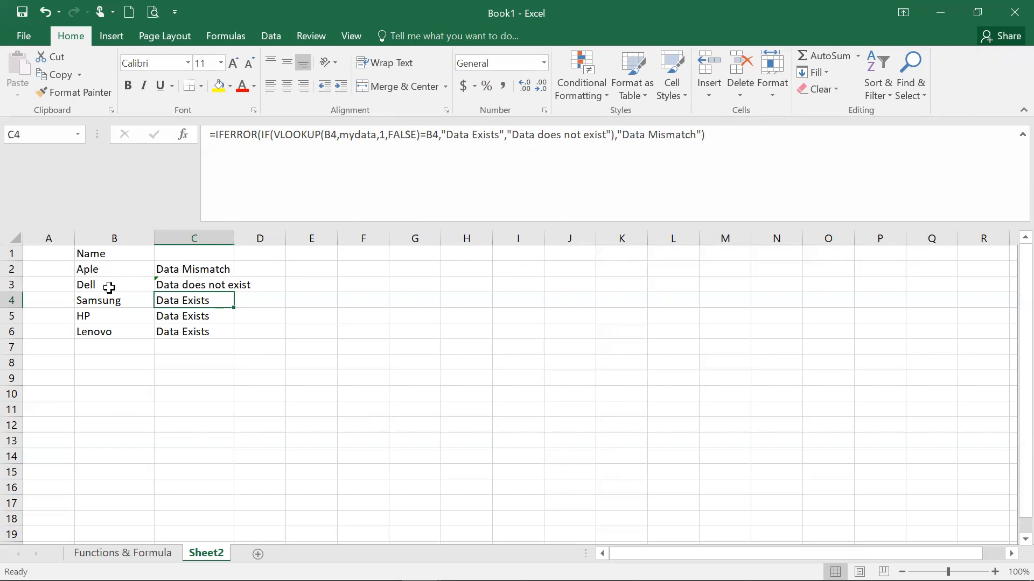
Step: Examine the arguments of the VLOOKUP function nested in C4's formula
click(356, 138)
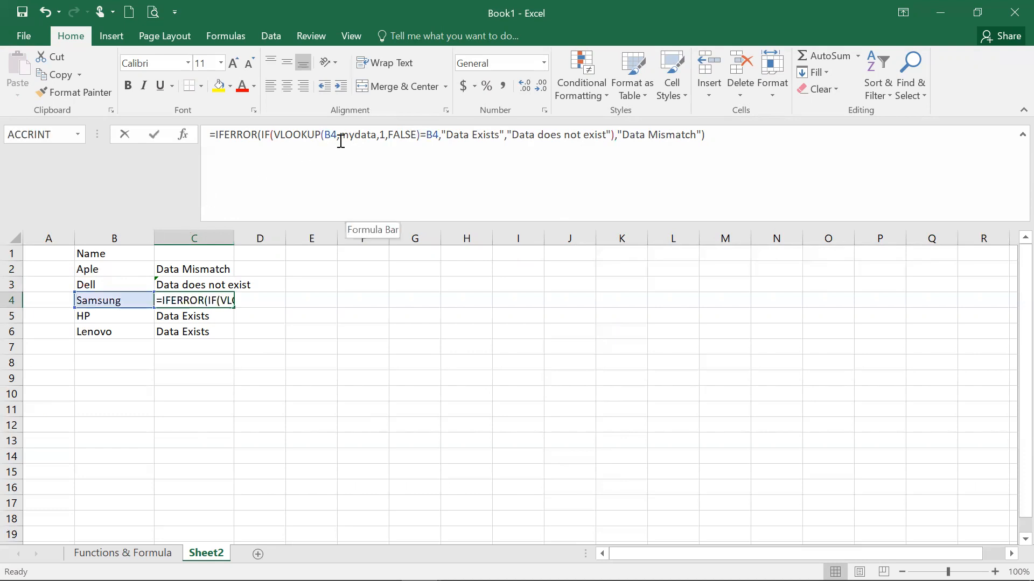
click(183, 134)
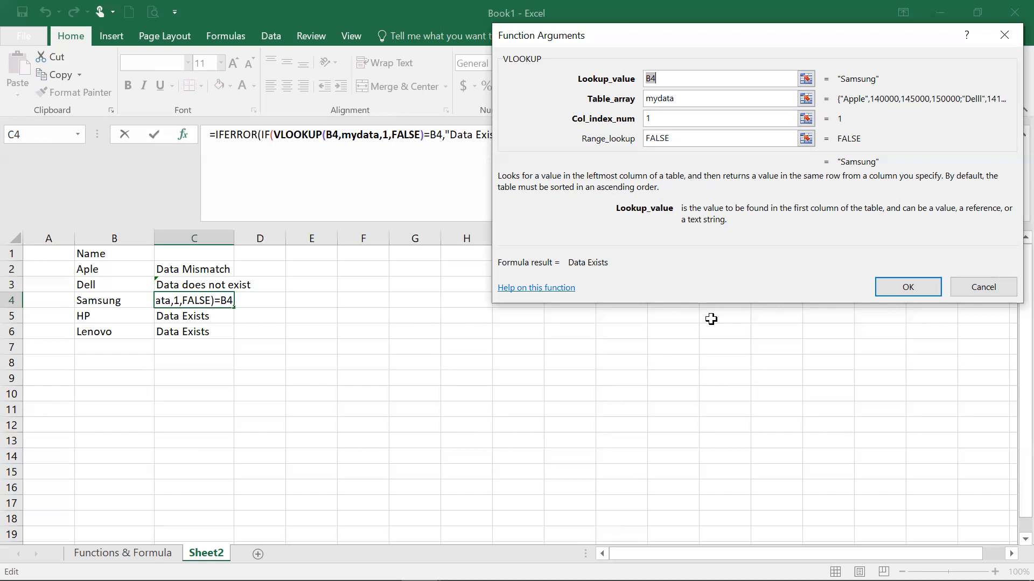
click(894, 285)
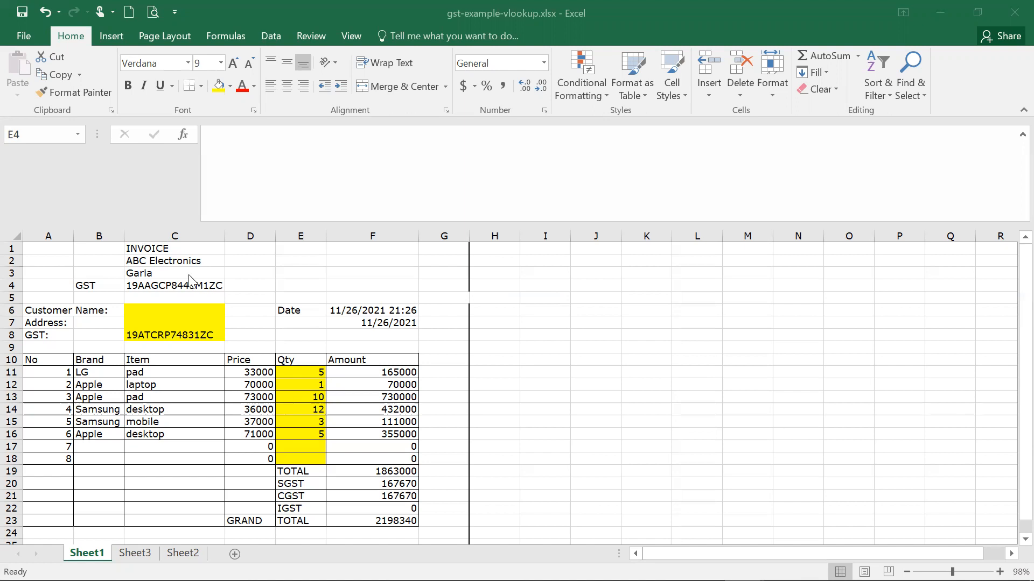
Step: In the gst-example-vlookup.xlsx invoice, enter "Cooper Electronics" as the customer name and "Kolkata" as the address
click(152, 254)
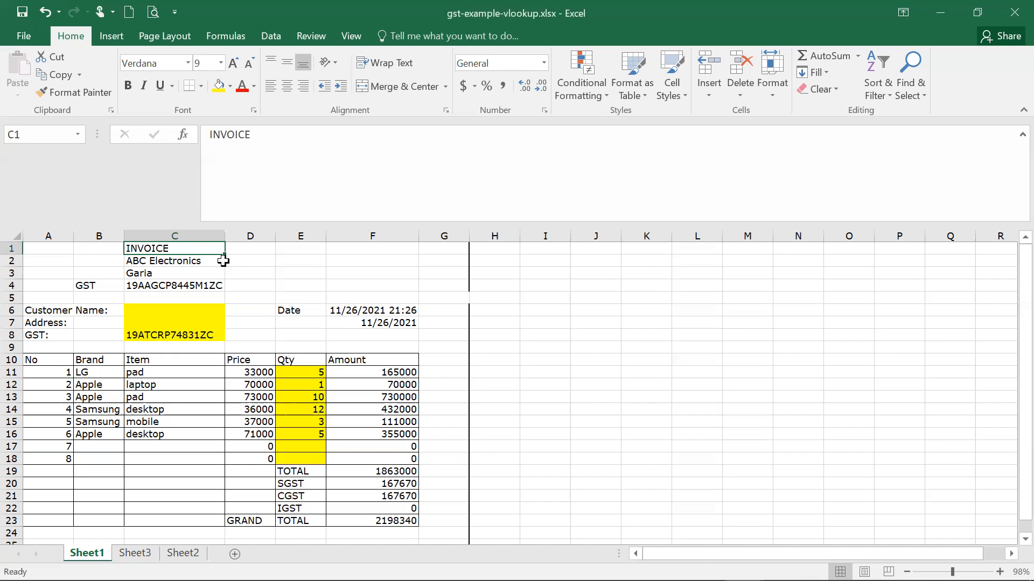
click(184, 286)
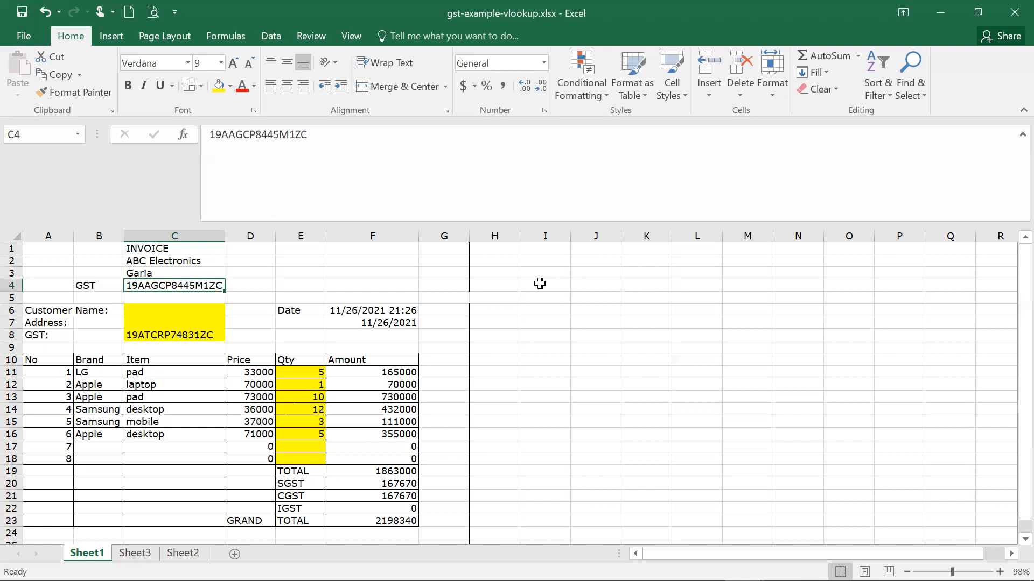
click(148, 315)
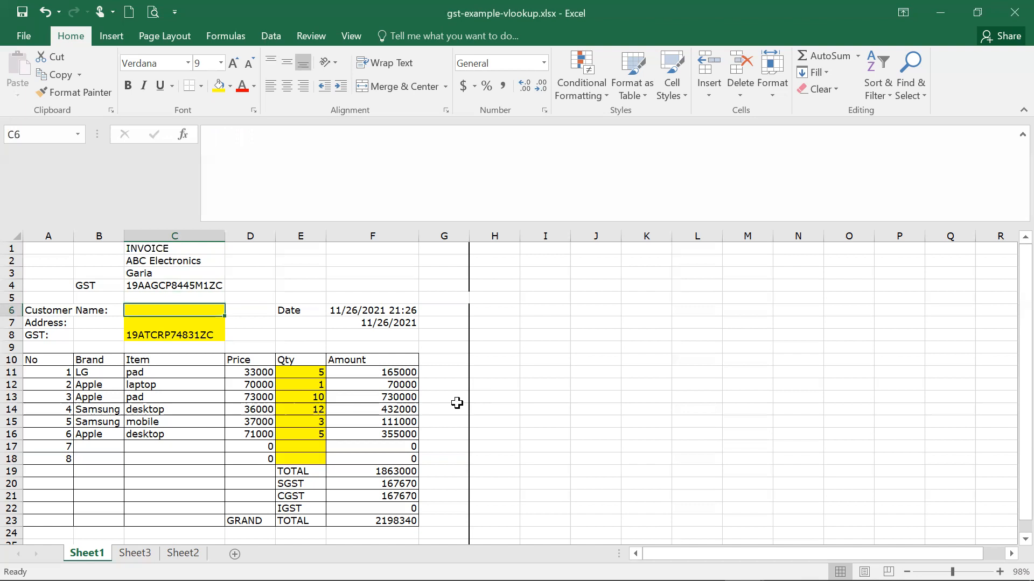
text(C)
key(BackSpace)
text(Cooper)
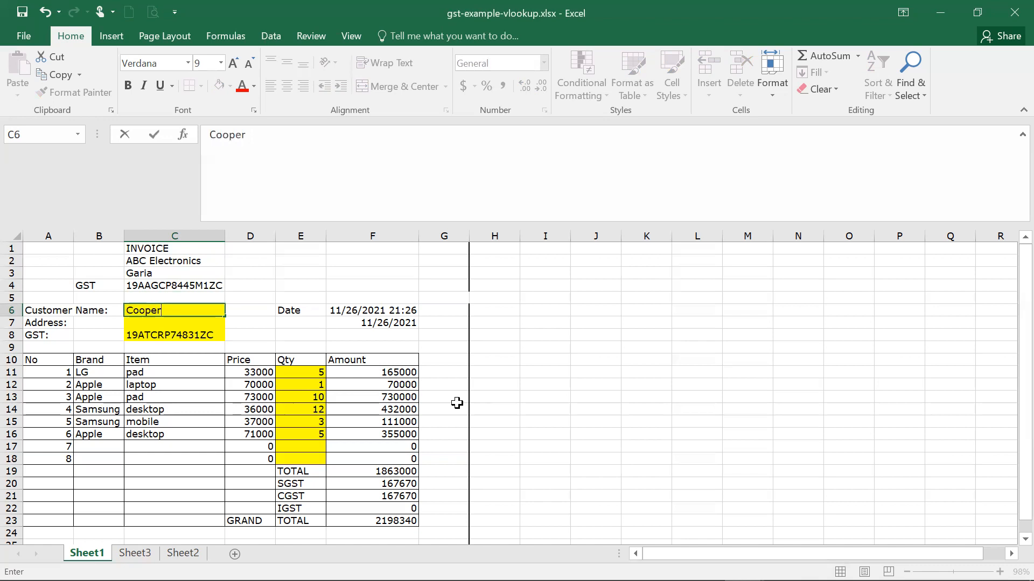
text( Electronics)
key(Return)
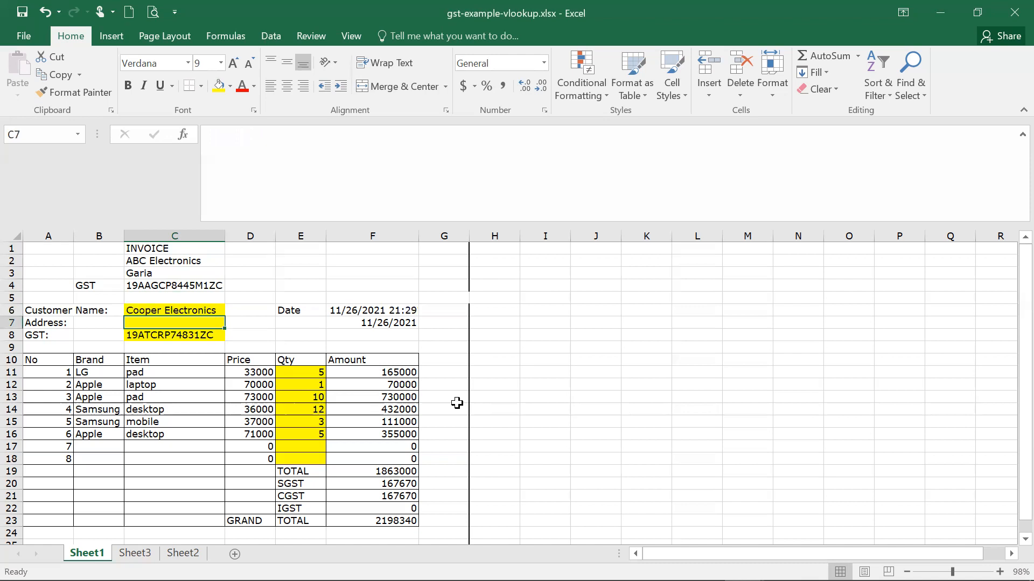
text(Kolkata)
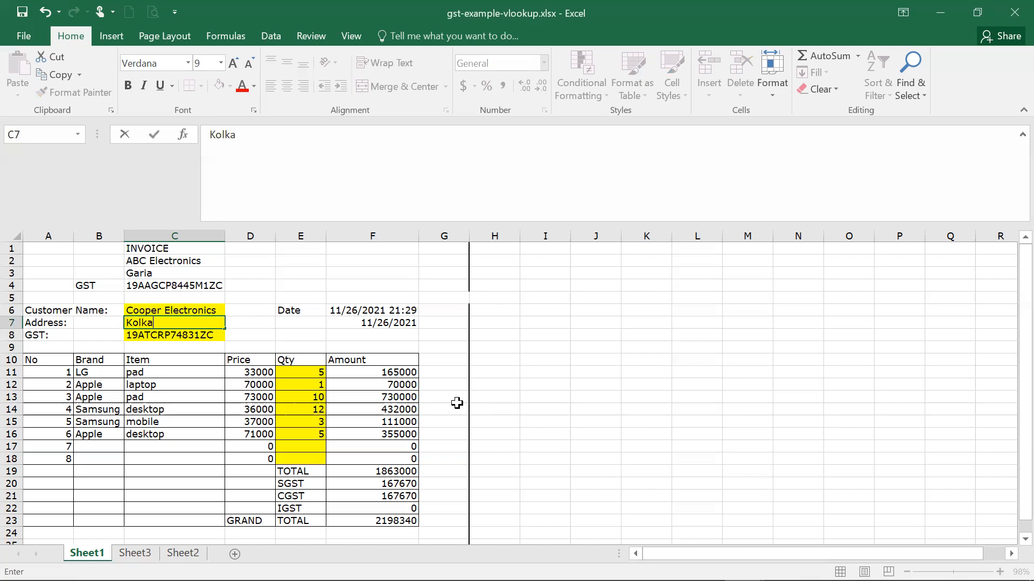
key(Return)
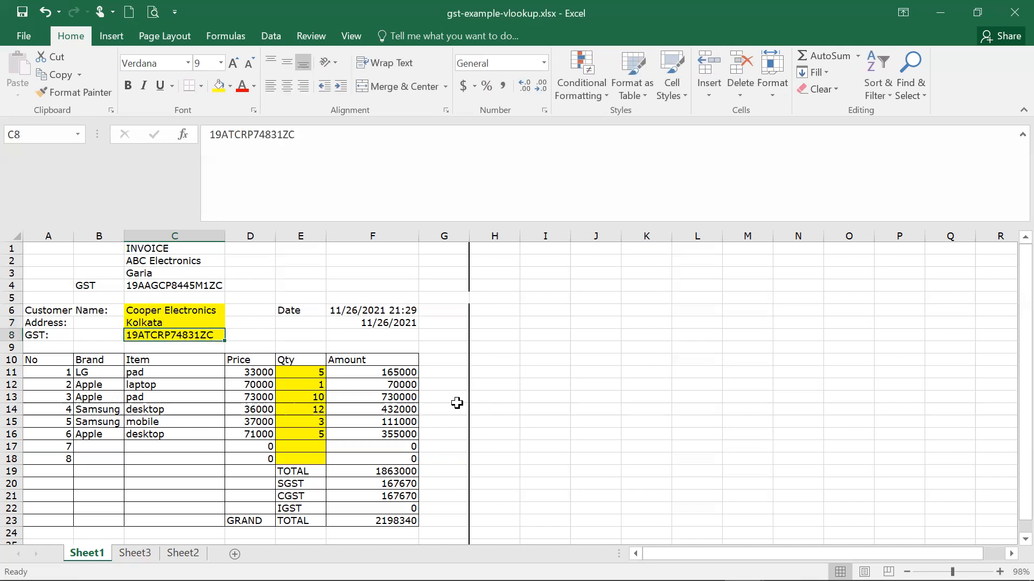
Step: Set the first invoice line's brand to Samsung and its item to desktop
click(110, 372)
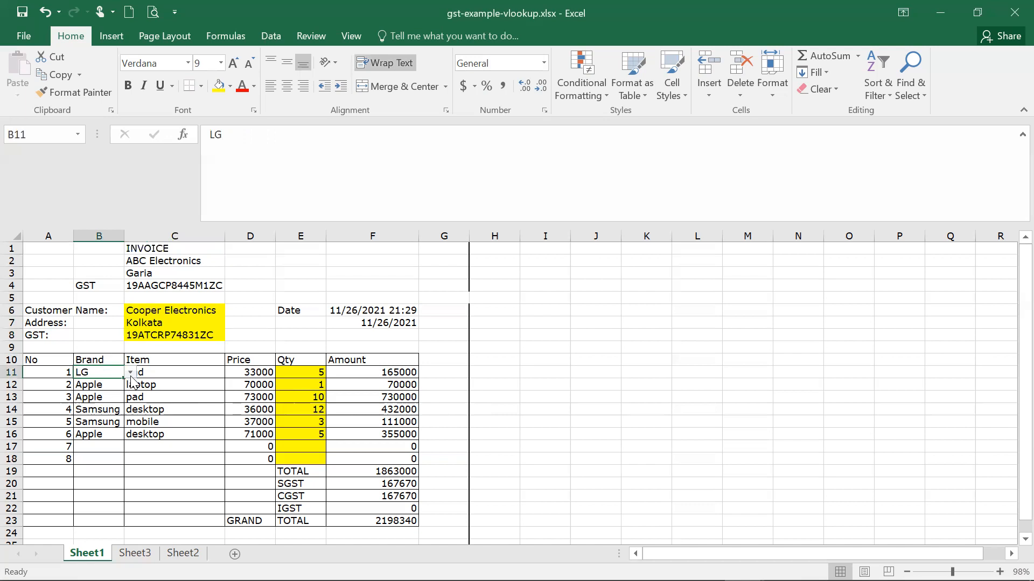
click(130, 373)
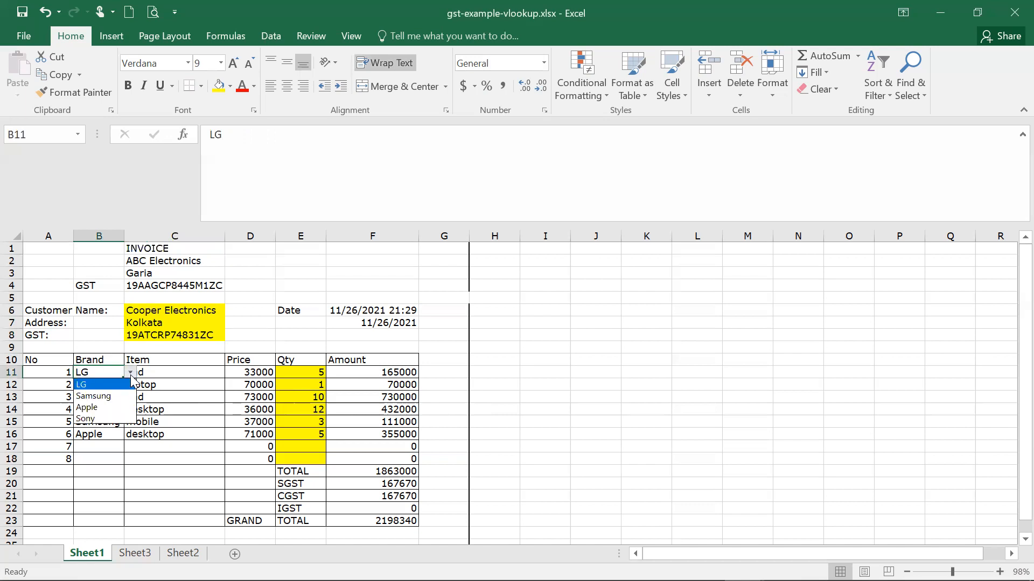
click(99, 393)
click(168, 373)
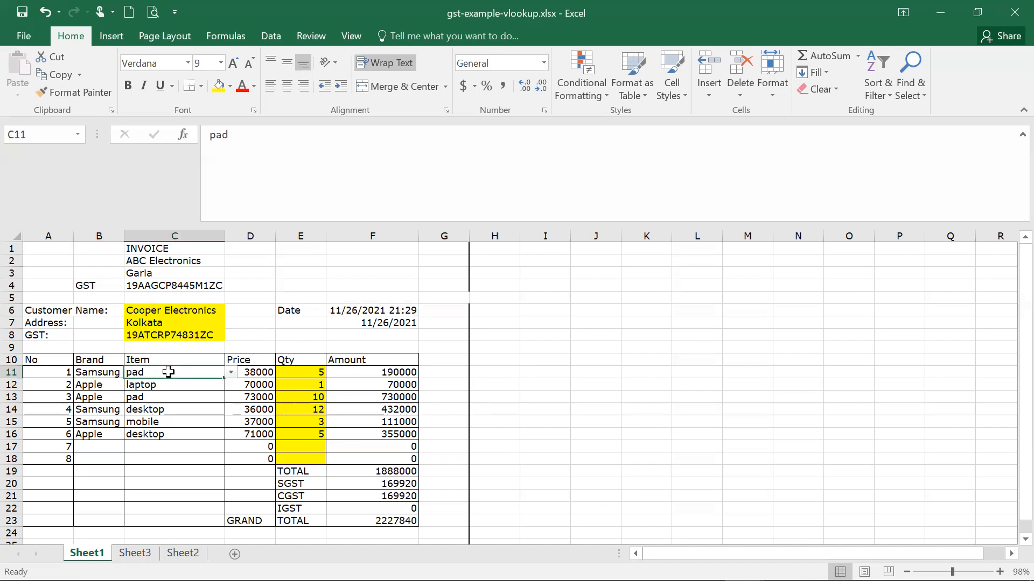
click(229, 373)
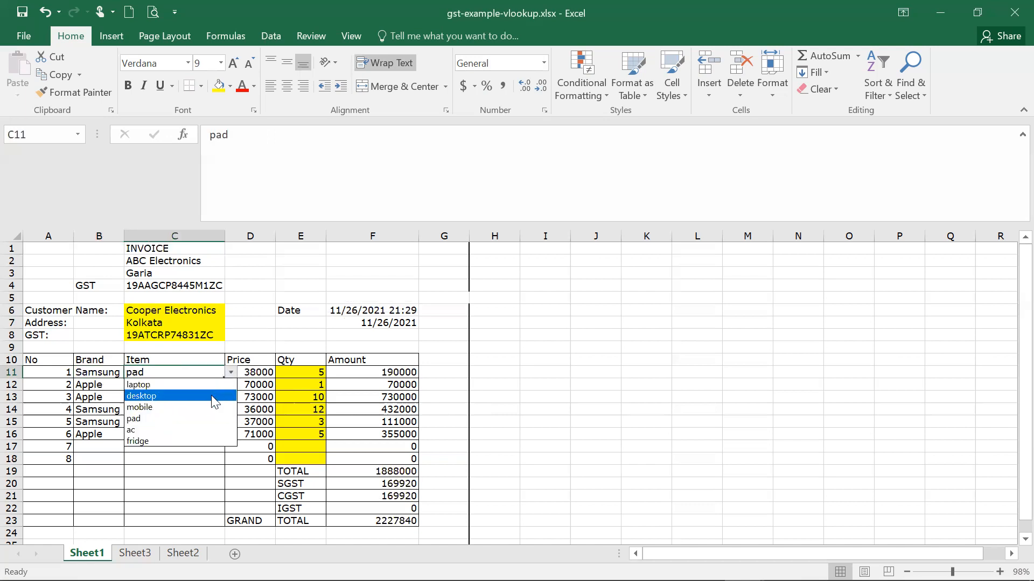
click(211, 396)
Step: Check the price formula in D11 and set the first invoice line's quantity to 4
click(260, 376)
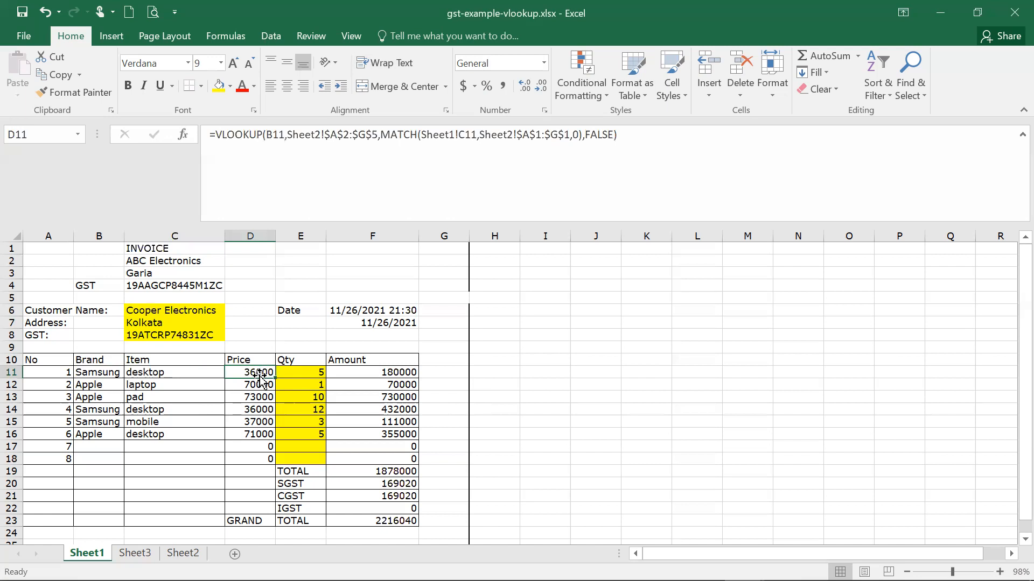
click(287, 374)
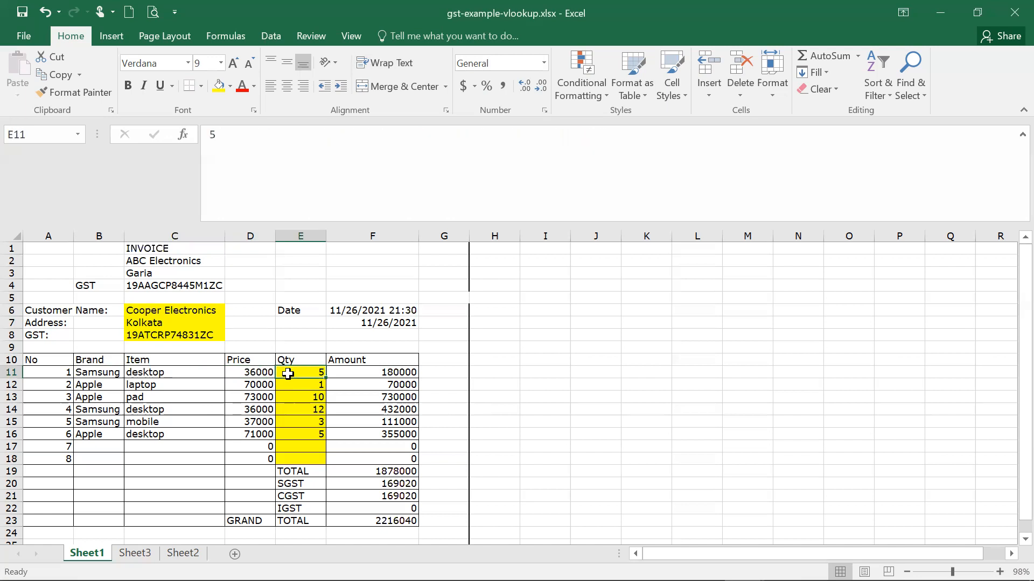
text(4)
key(Return)
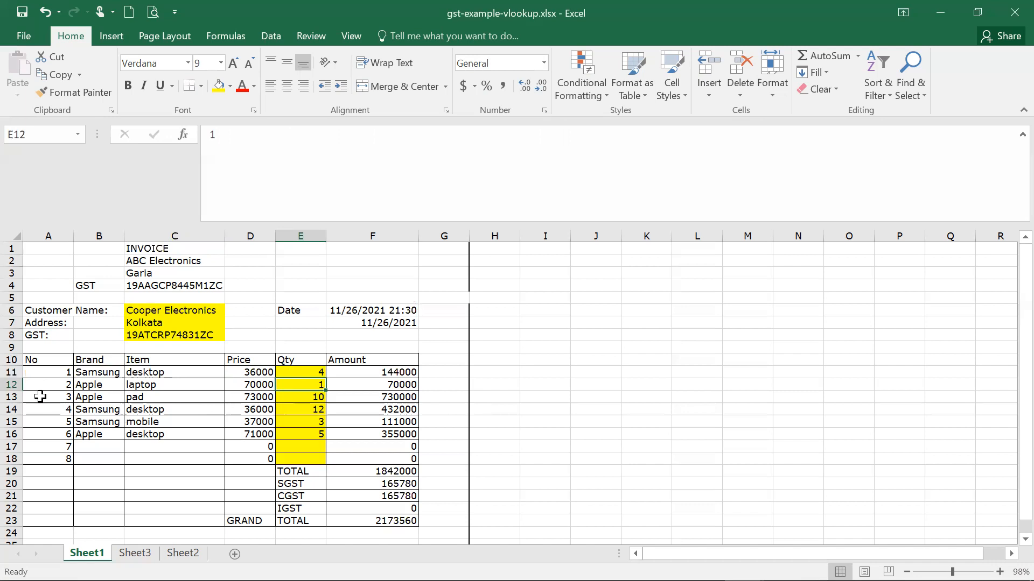
Step: Examine the remaining invoice lines in B12:F17 and the amount formula in F16
drag(97, 381, 382, 447)
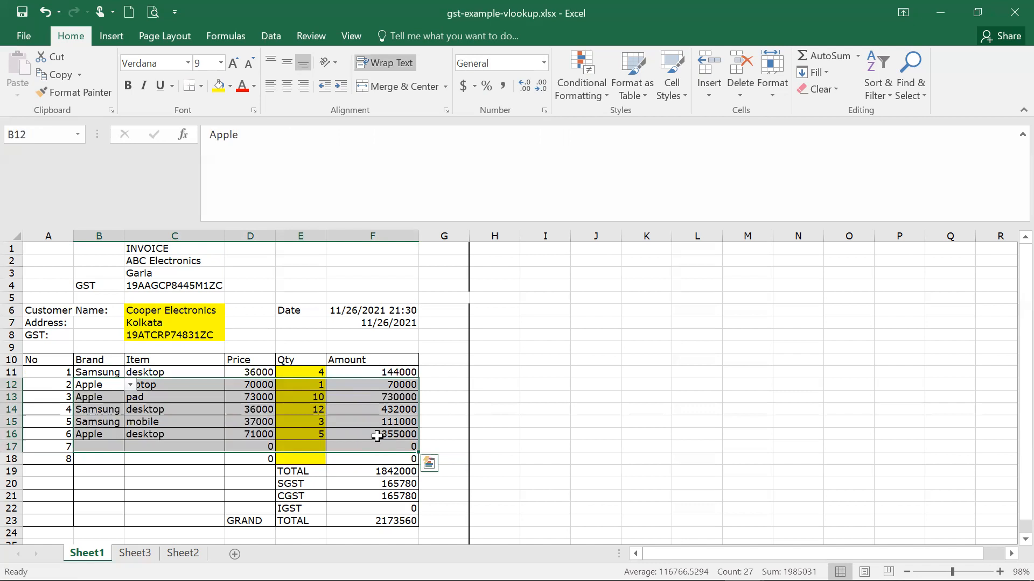
shift+click(378, 440)
click(377, 437)
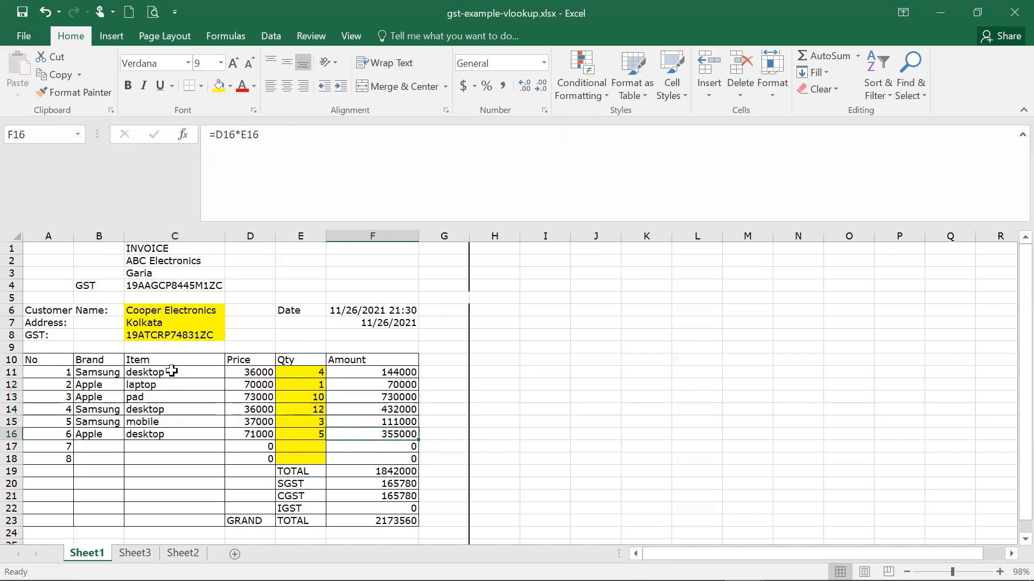
Step: Clear the contents of invoice lines 2 to 6 in B12:F16
click(103, 385)
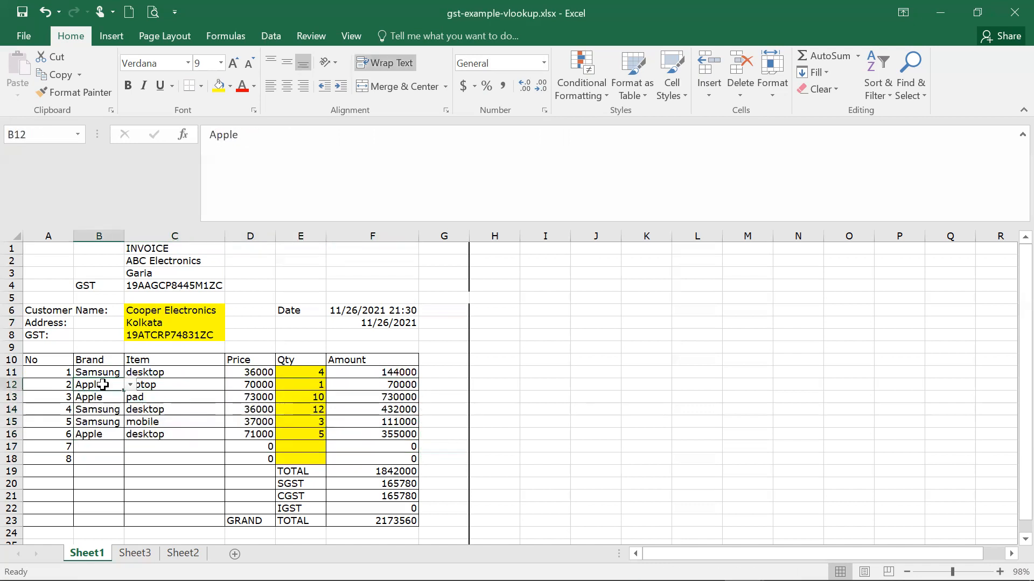
drag(103, 384, 390, 428)
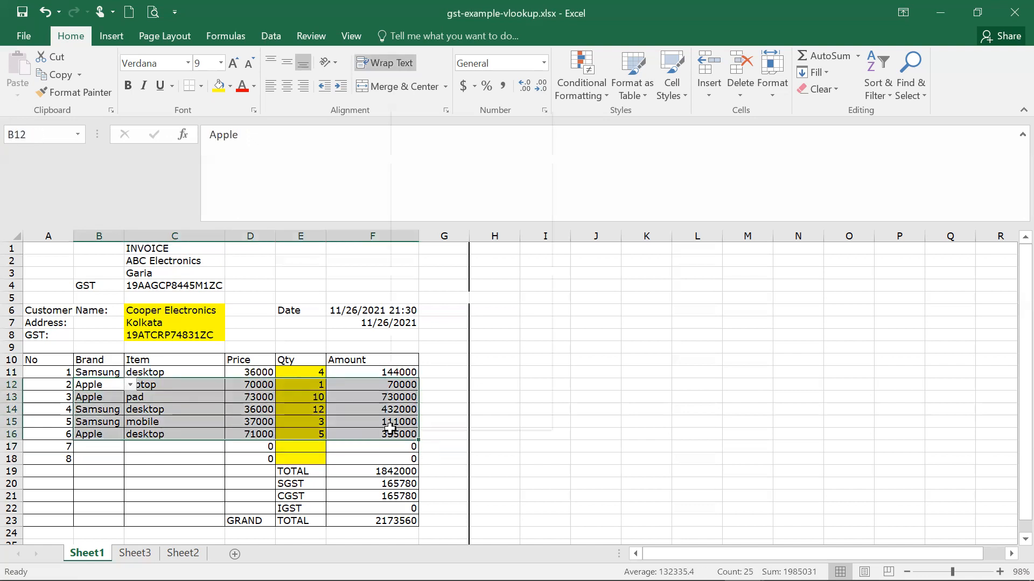
right_click(390, 428)
click(440, 261)
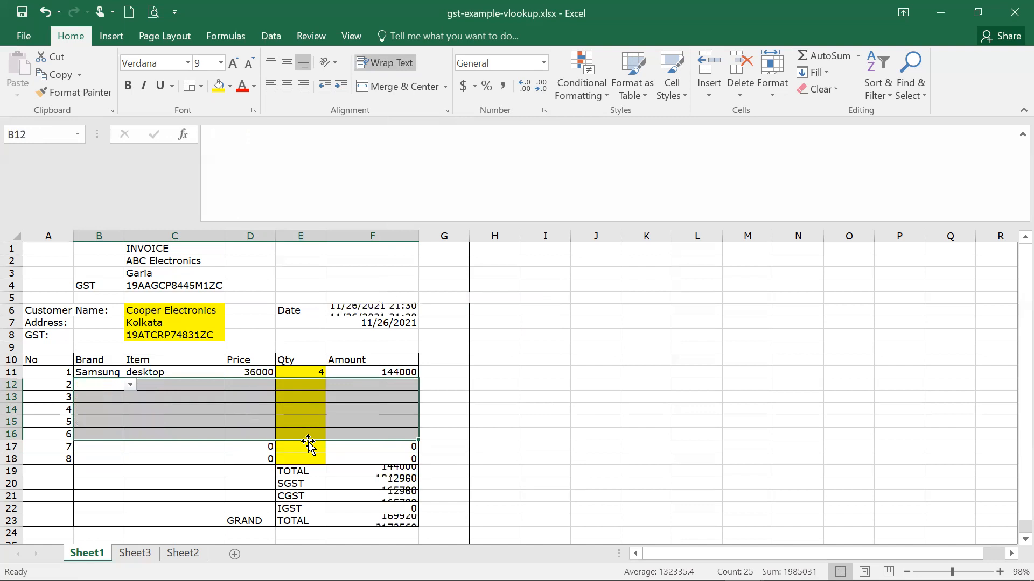
click(207, 406)
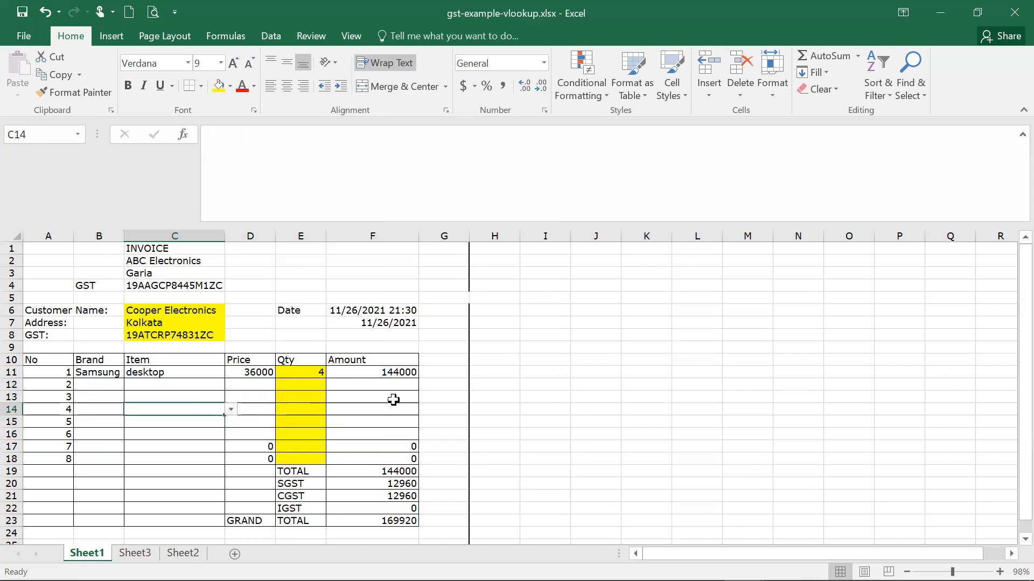
Step: Check the formulas for the first line's amount, the total, CGST and IGST in column F
click(405, 370)
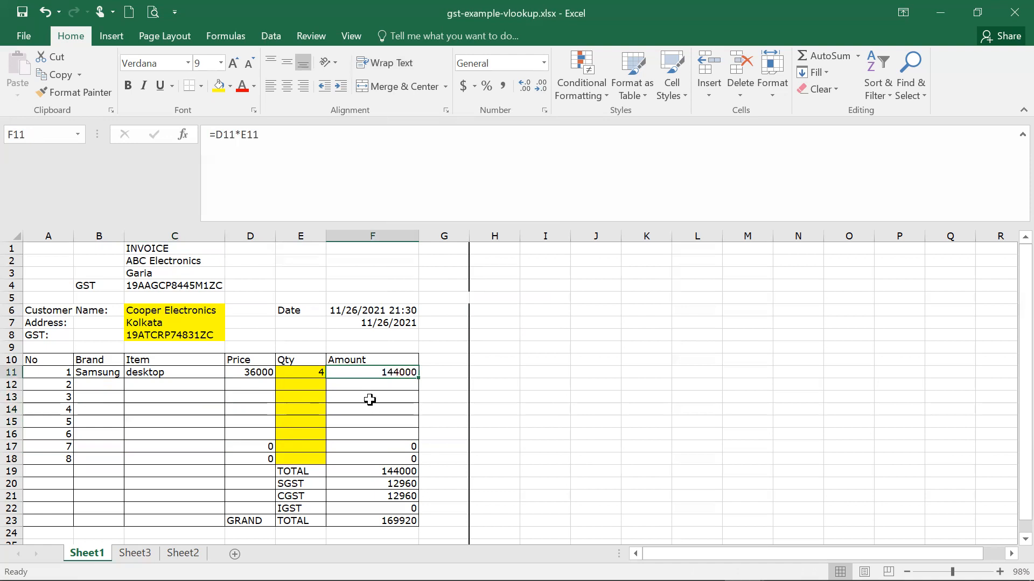
click(394, 468)
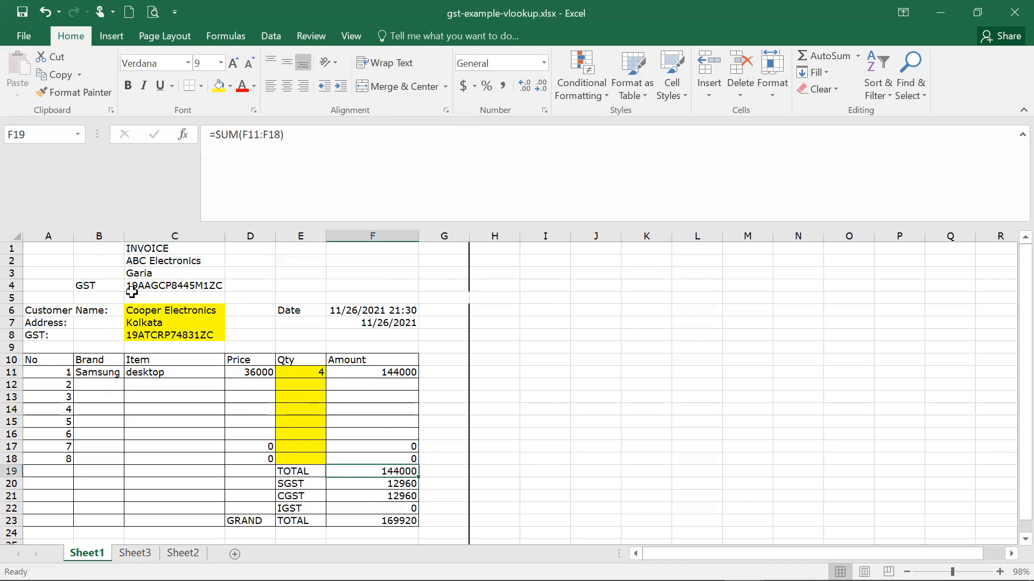
click(398, 494)
click(368, 510)
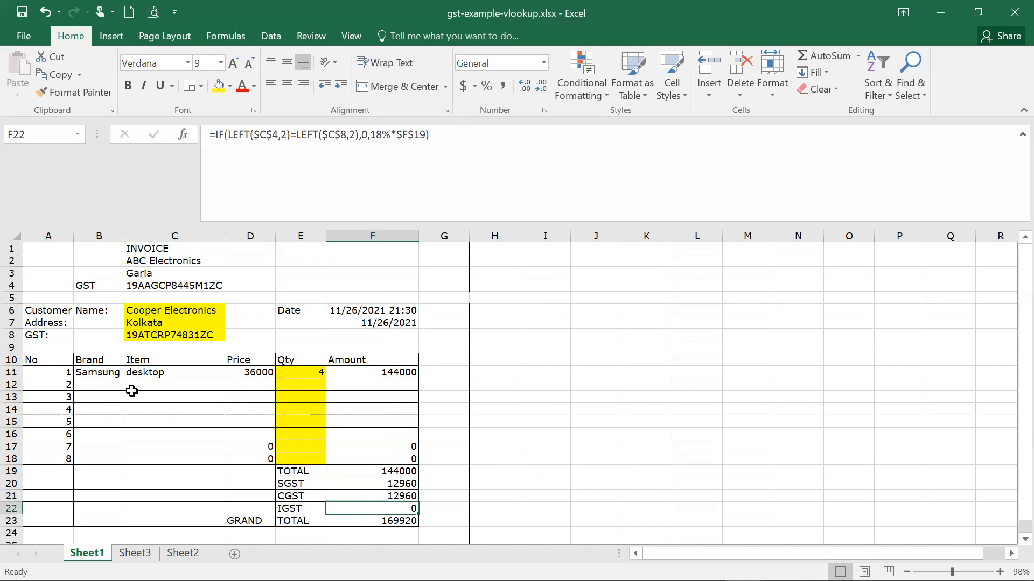
Step: Set the second invoice line's brand to Apple and its item to mobile
click(100, 380)
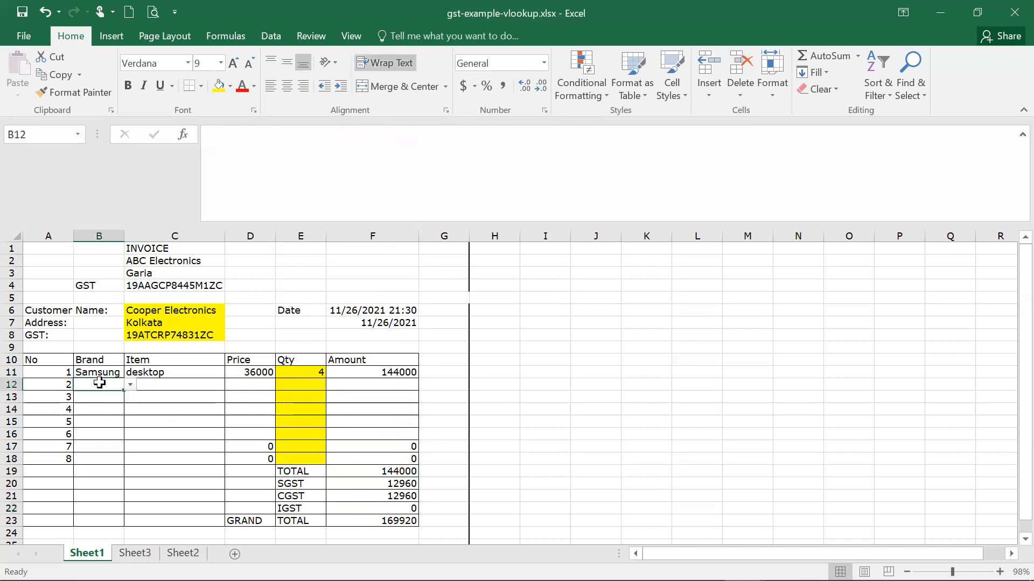
click(131, 385)
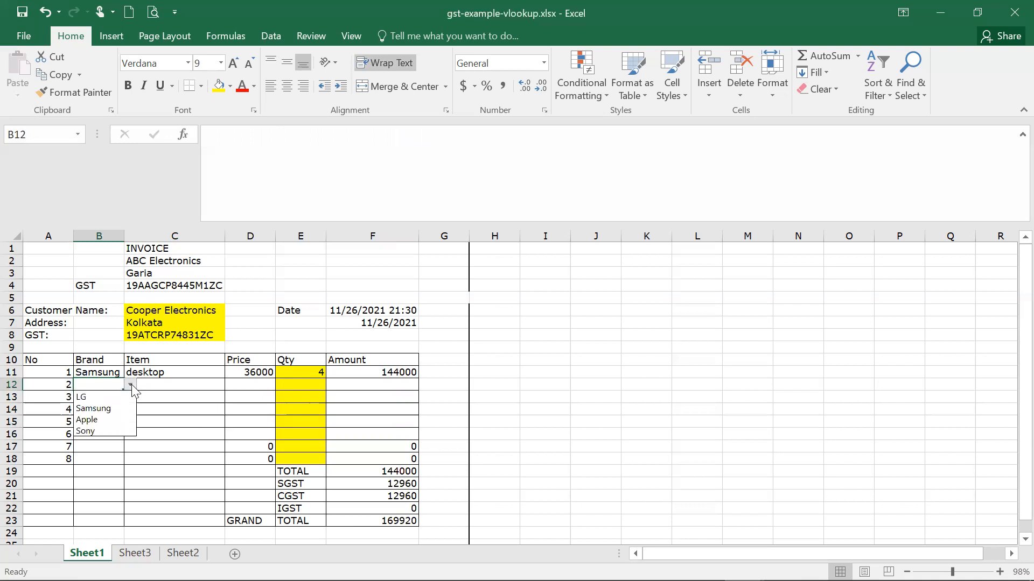
click(114, 420)
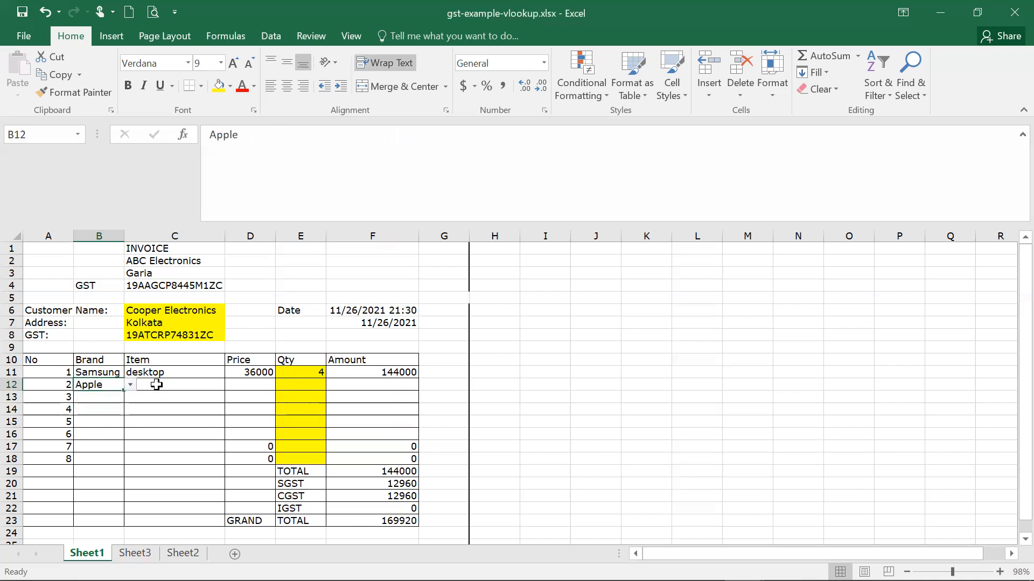
click(156, 386)
click(230, 385)
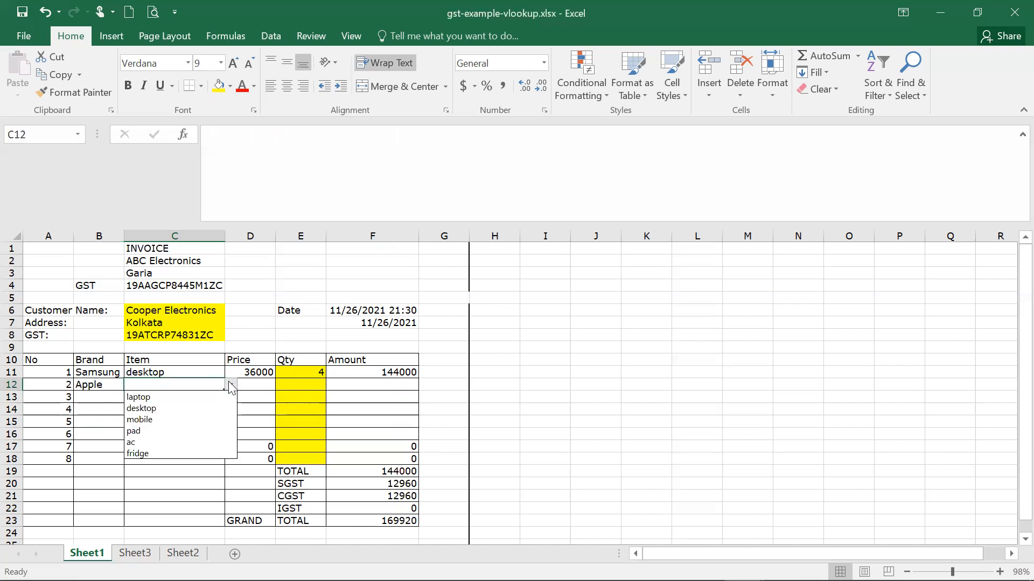
click(192, 419)
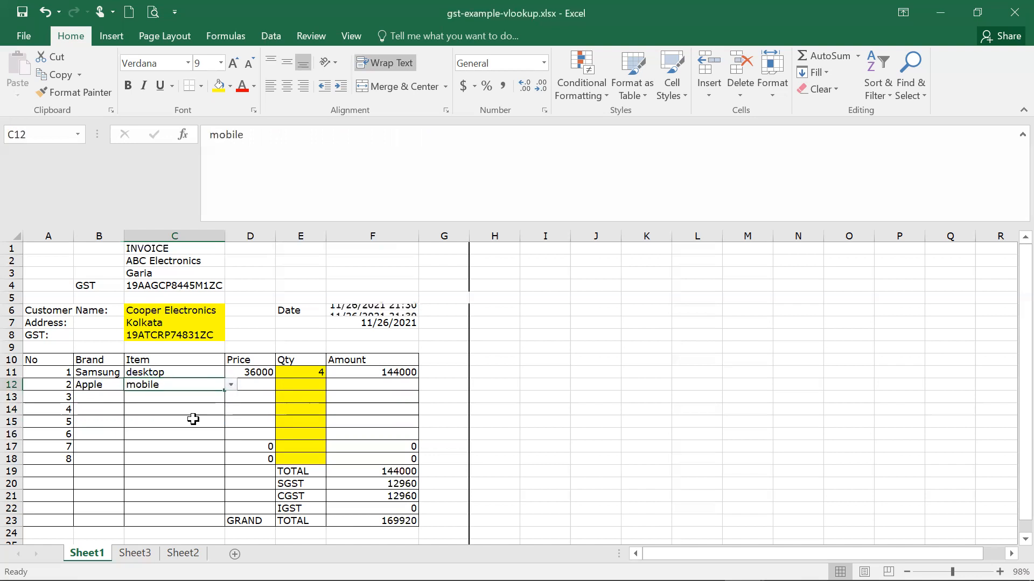
Step: Fill the price formula from D11 into D12 and set the second invoice line's quantity to 3
click(254, 388)
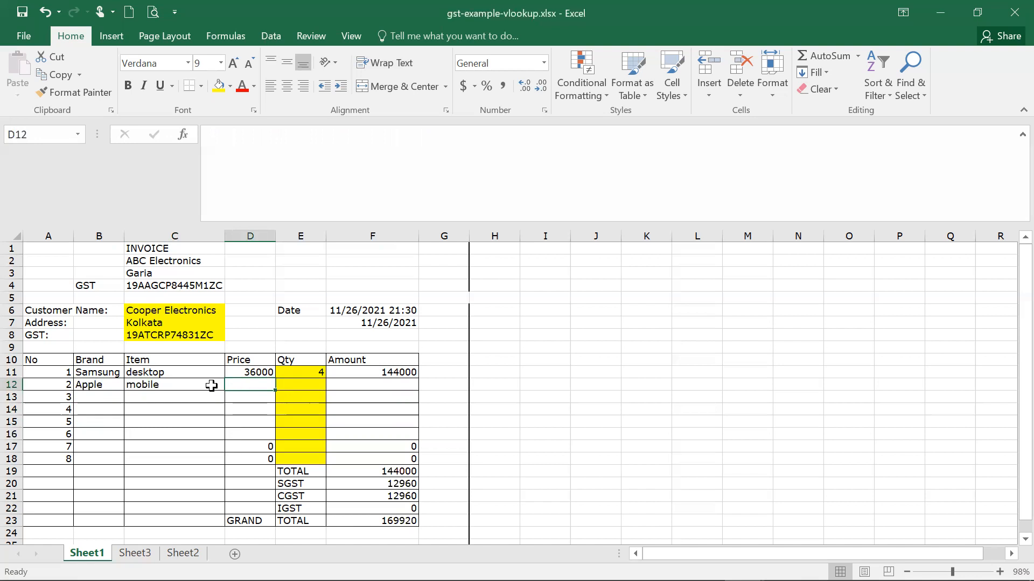
click(249, 371)
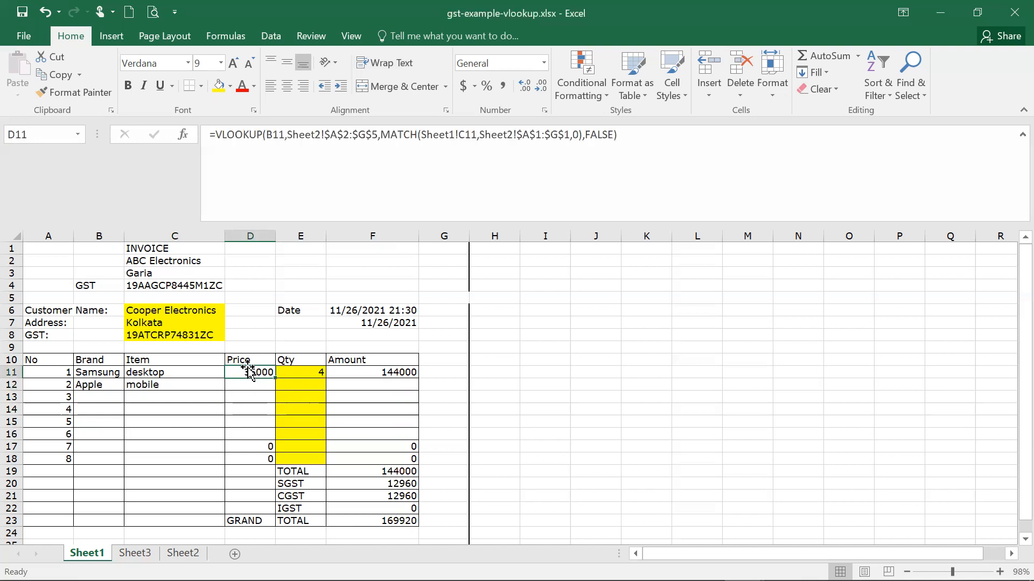
drag(275, 379, 276, 394)
click(239, 386)
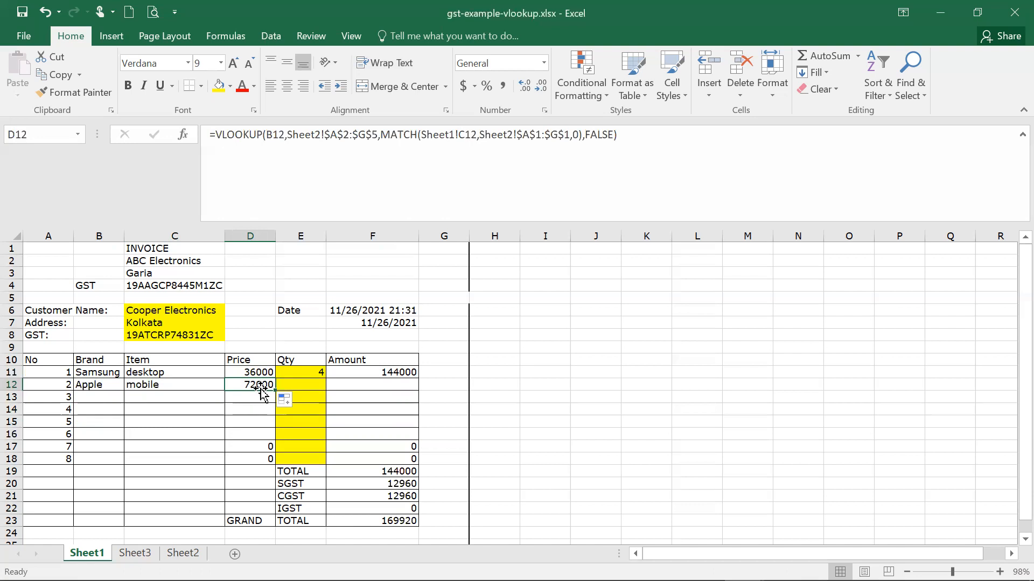
click(298, 382)
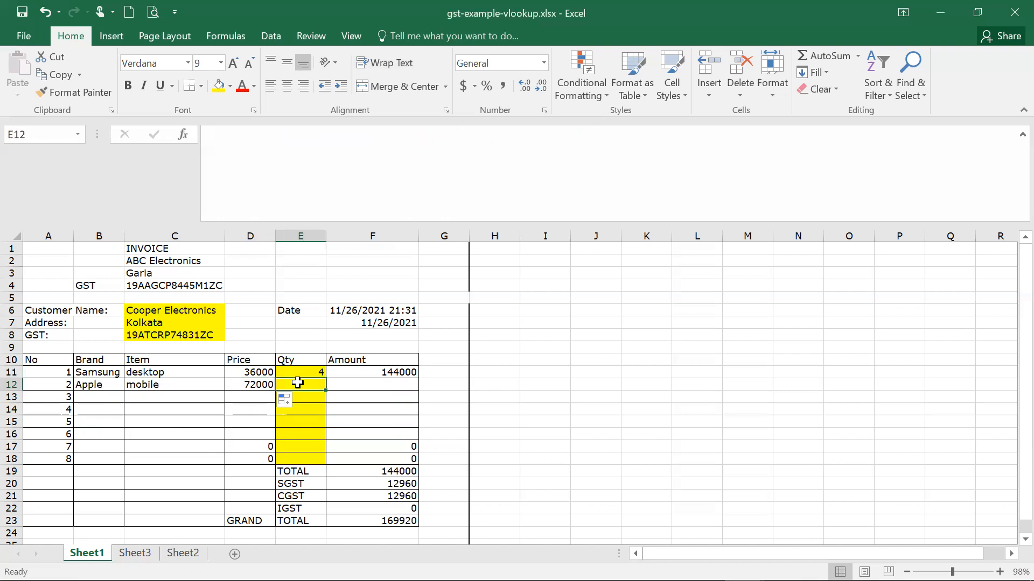
text(3)
key(Tab)
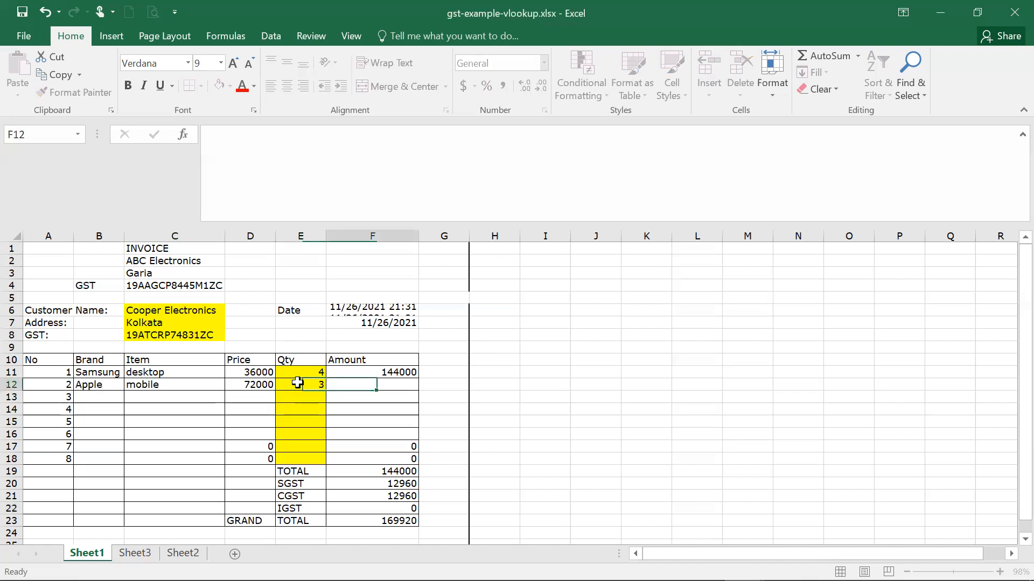
Step: Fill the amount formula from F11 down through F16
click(389, 370)
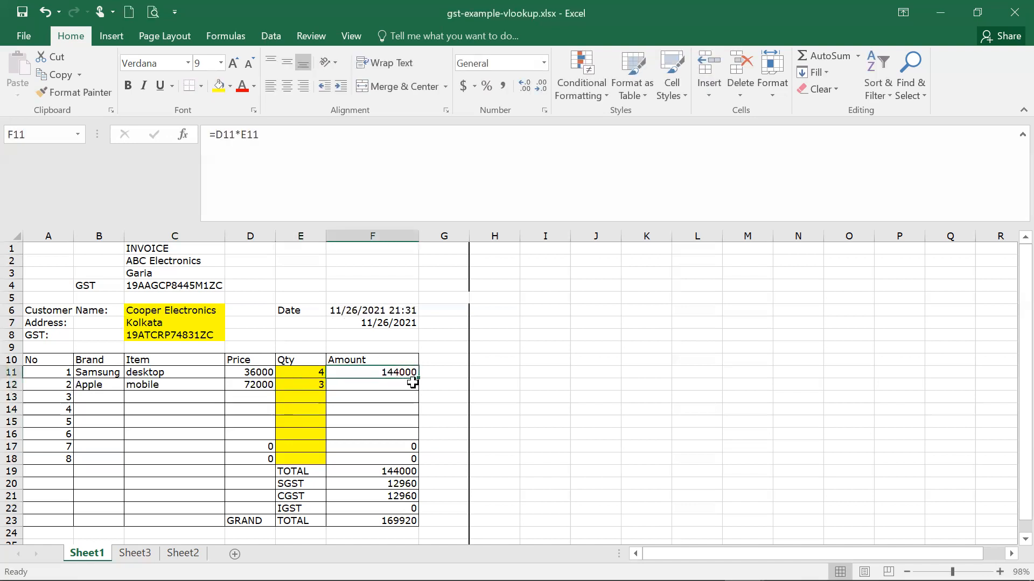
drag(419, 380, 419, 385)
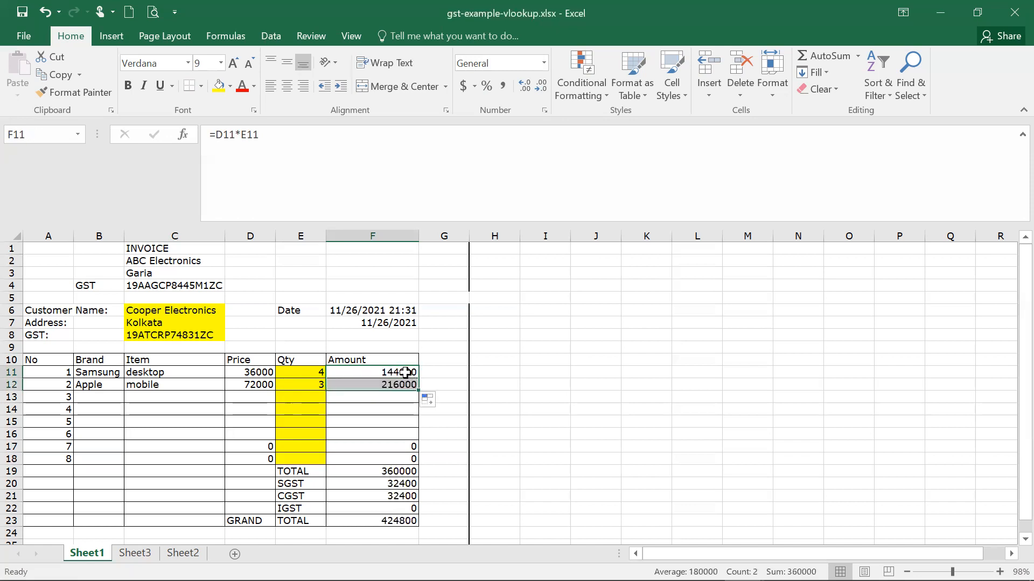
click(402, 372)
click(393, 386)
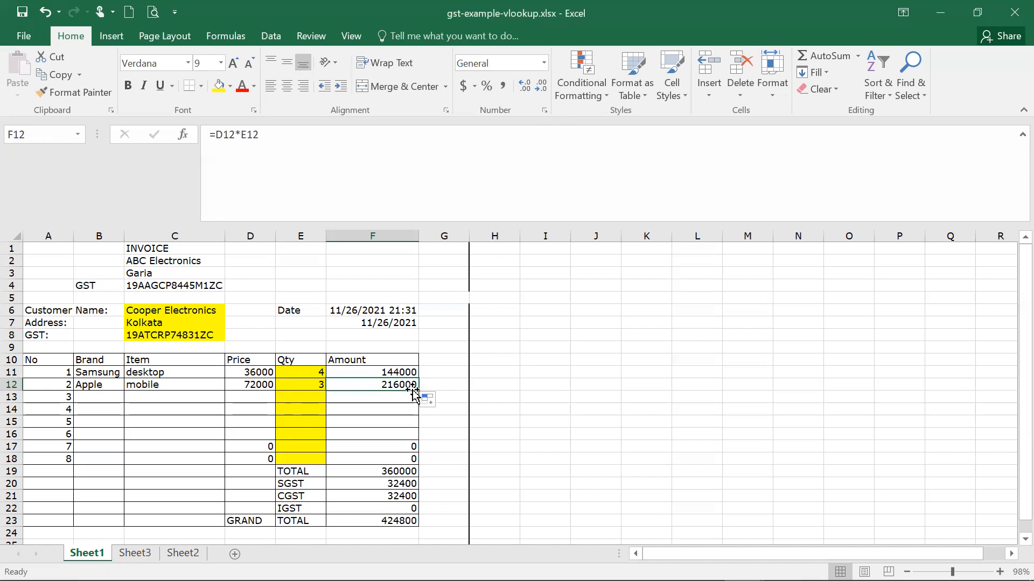
drag(418, 390, 418, 436)
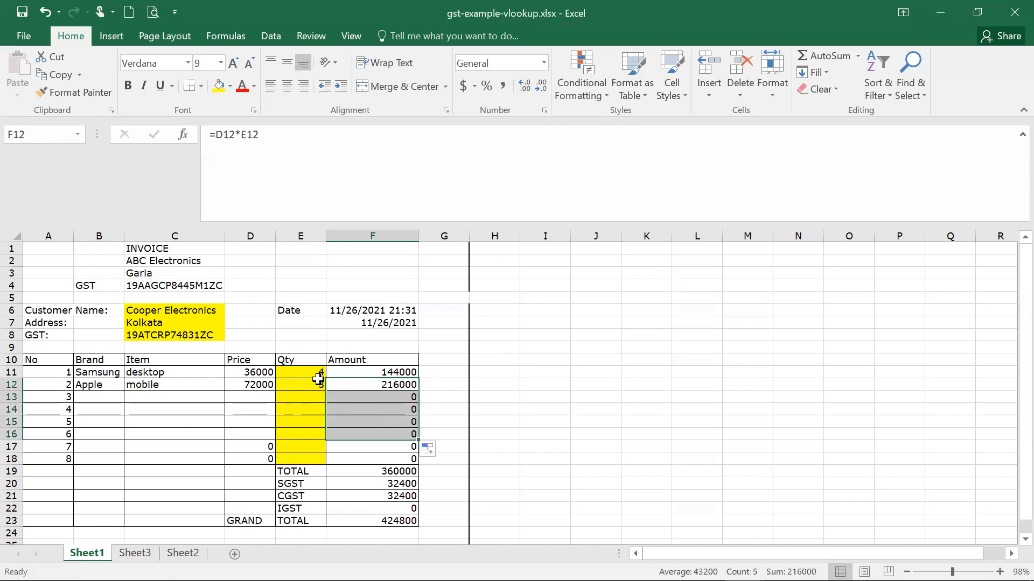
Step: Try filling the plain VLOOKUP price formula from D11 down through D18, and undo the fill
click(256, 373)
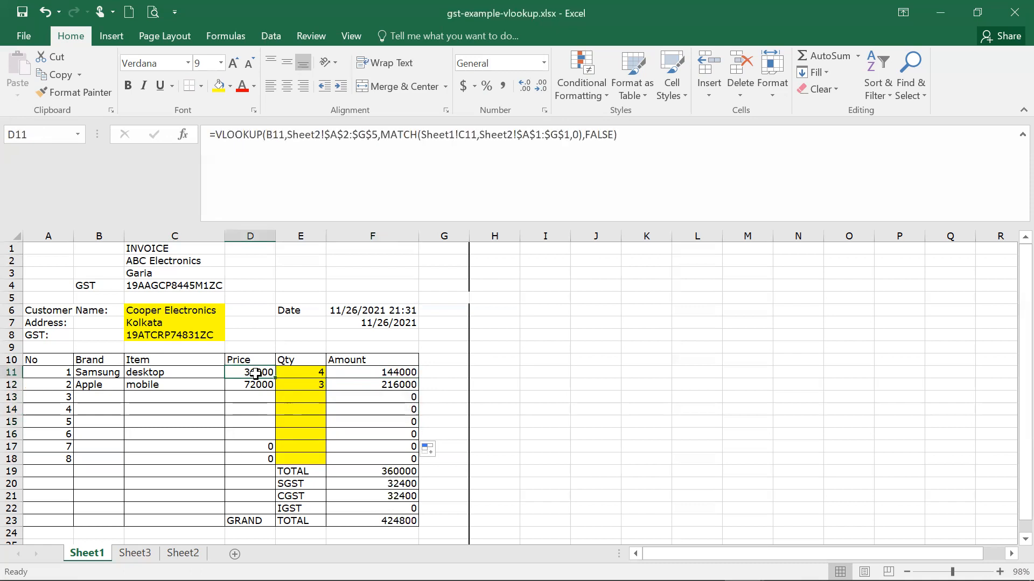
drag(274, 378, 282, 462)
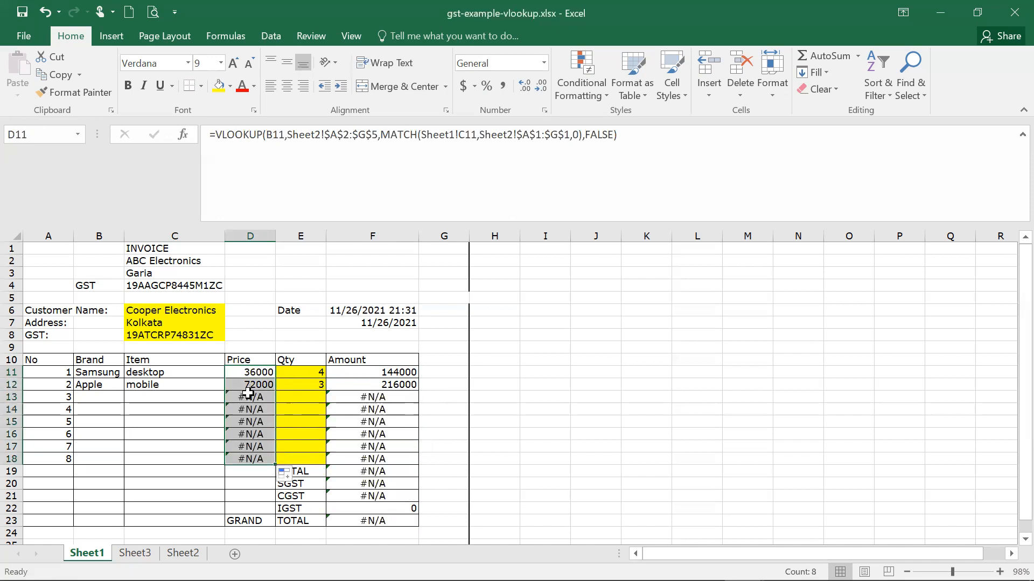
key(ctrl+z)
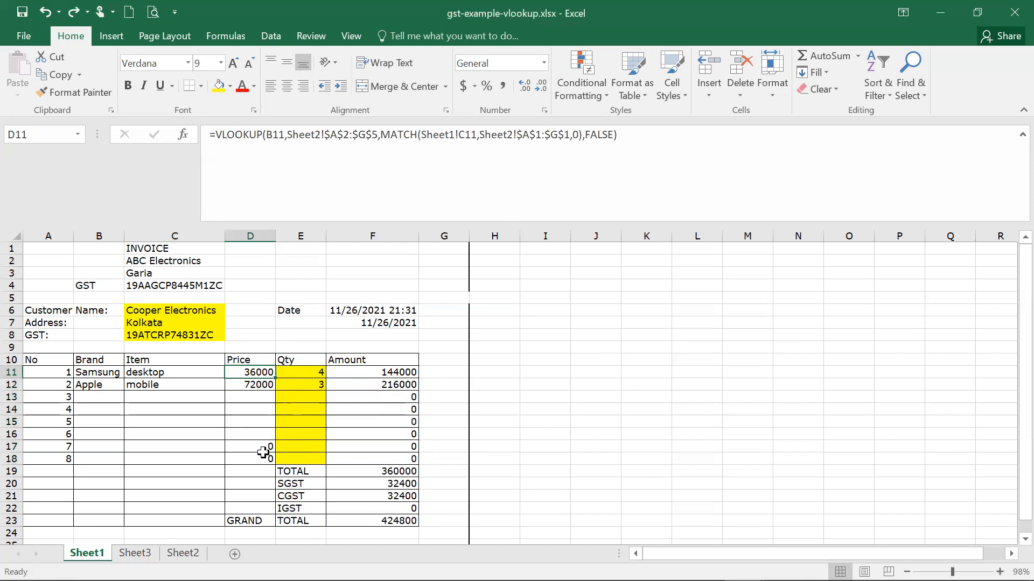
Step: Copy the IFERROR-wrapped VLOOKUP price formula from D17 into D12:D16
click(262, 446)
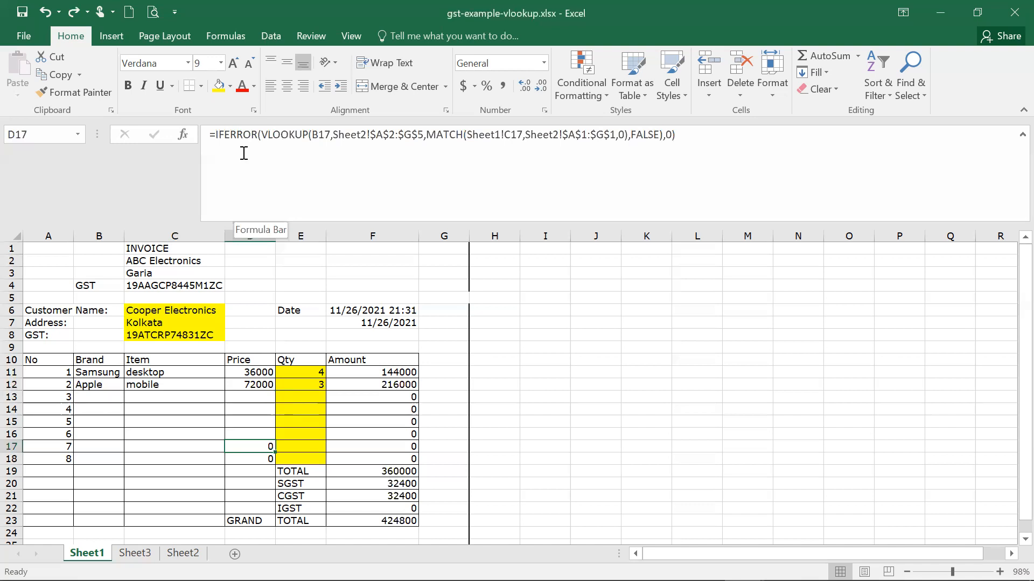
key(ctrl+c)
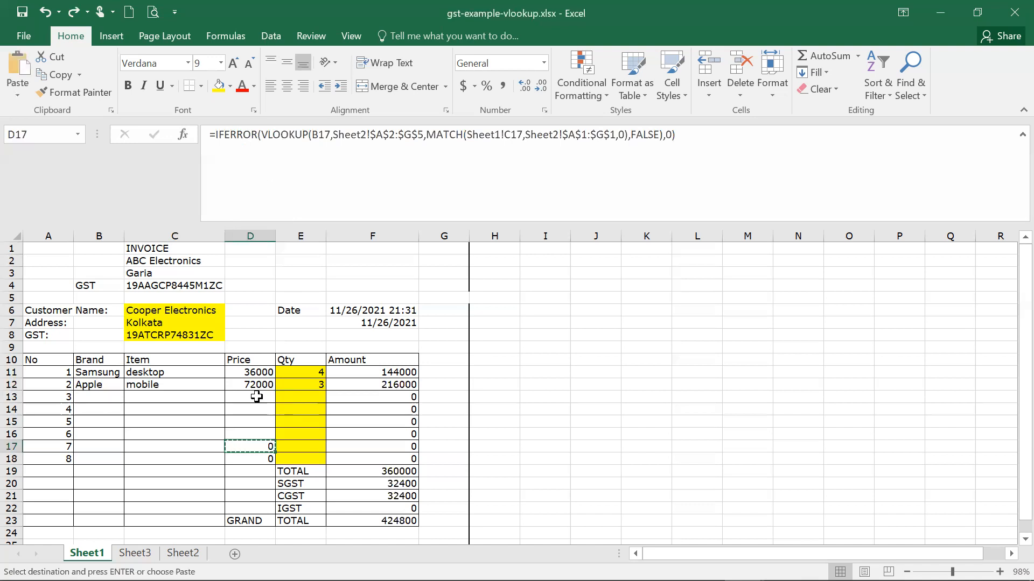
click(257, 392)
drag(258, 384, 263, 434)
key(ctrl+v)
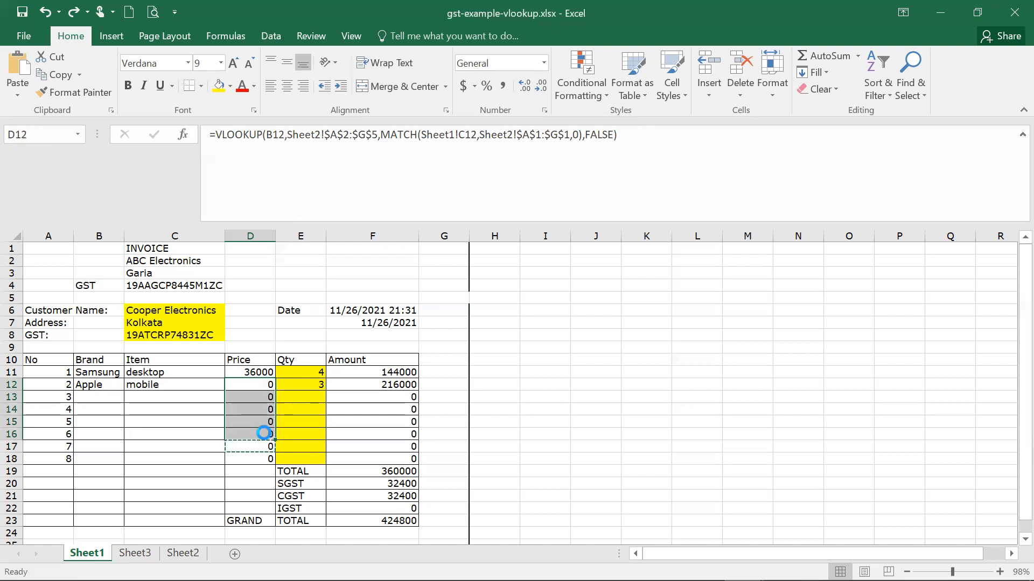
key(Escape)
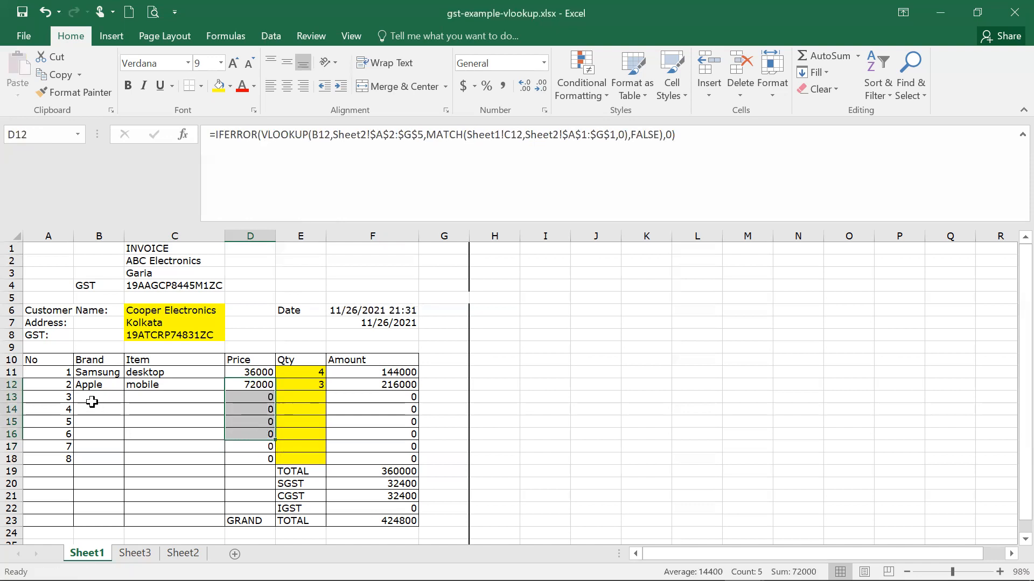
Step: Set the third invoice line's brand to Sony and its item to laptop
click(92, 402)
click(130, 397)
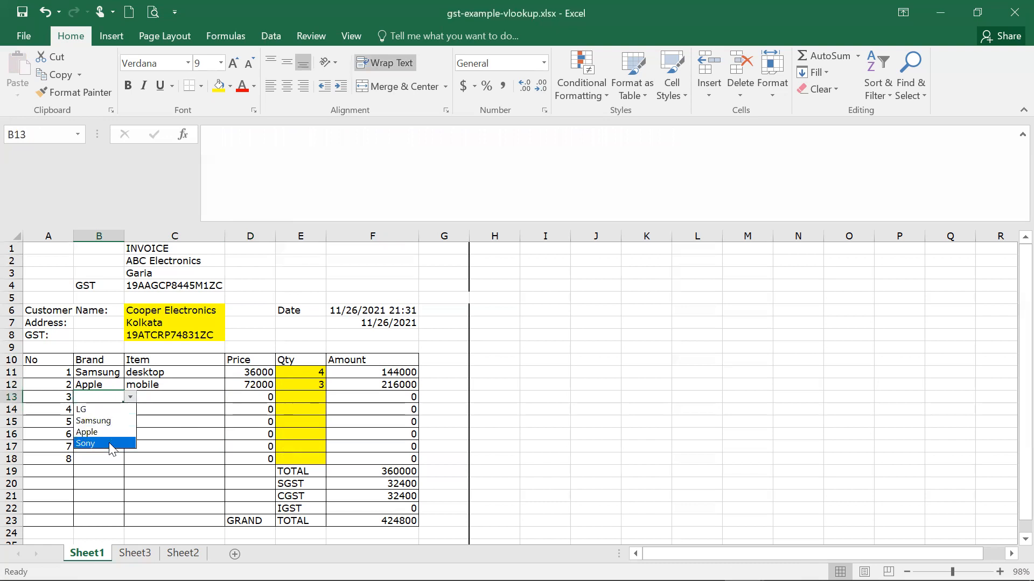
click(112, 439)
click(194, 398)
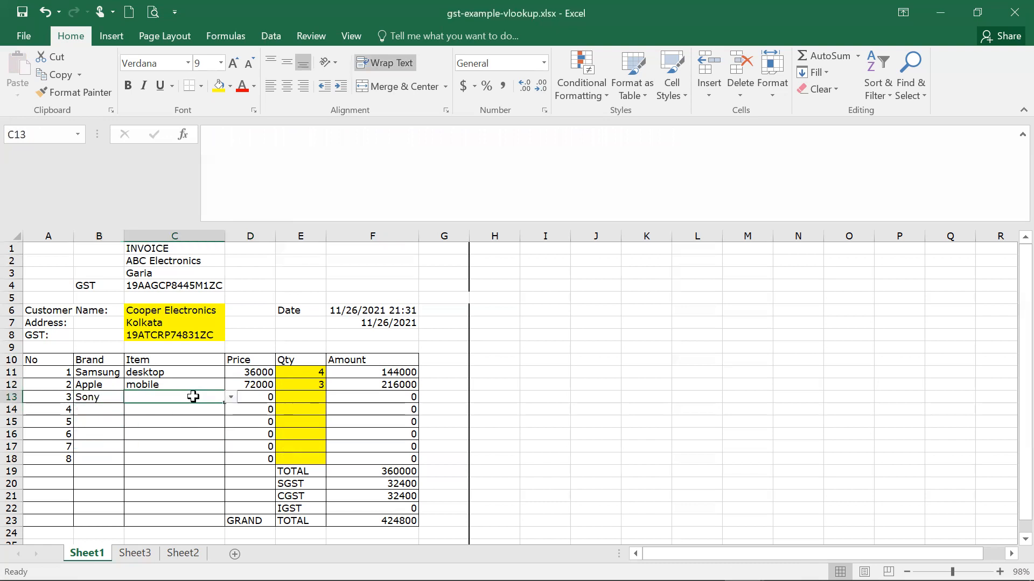
click(232, 398)
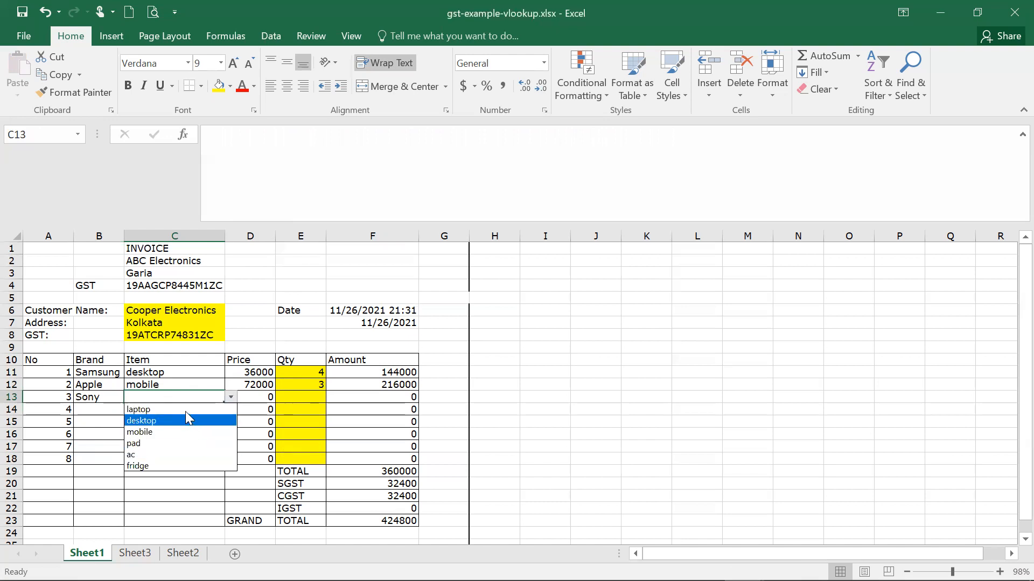
click(207, 410)
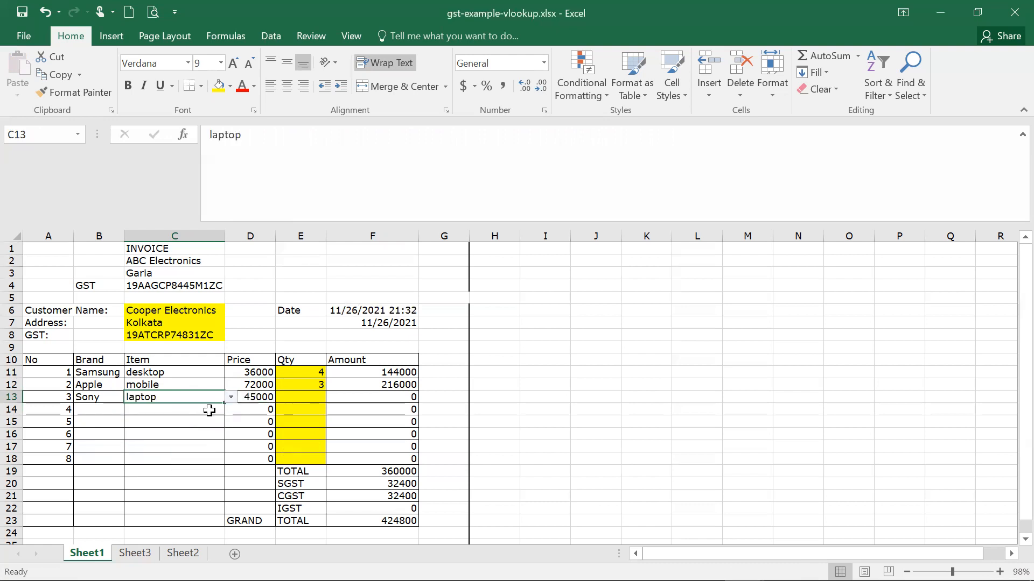
Step: Set the third invoice line's quantity to 10 and check the total formula in F19
click(250, 397)
click(314, 399)
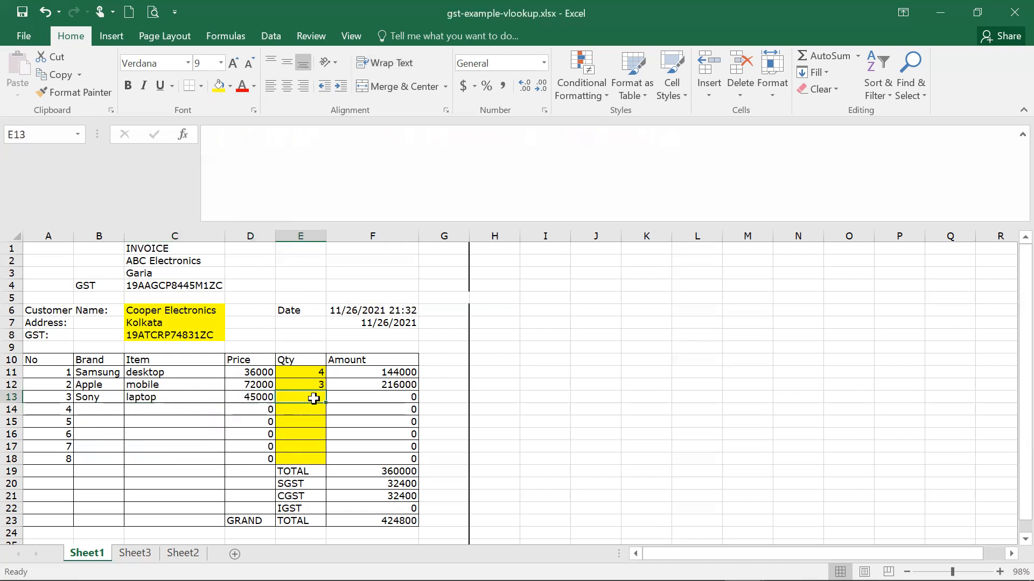
text(10)
key(Tab)
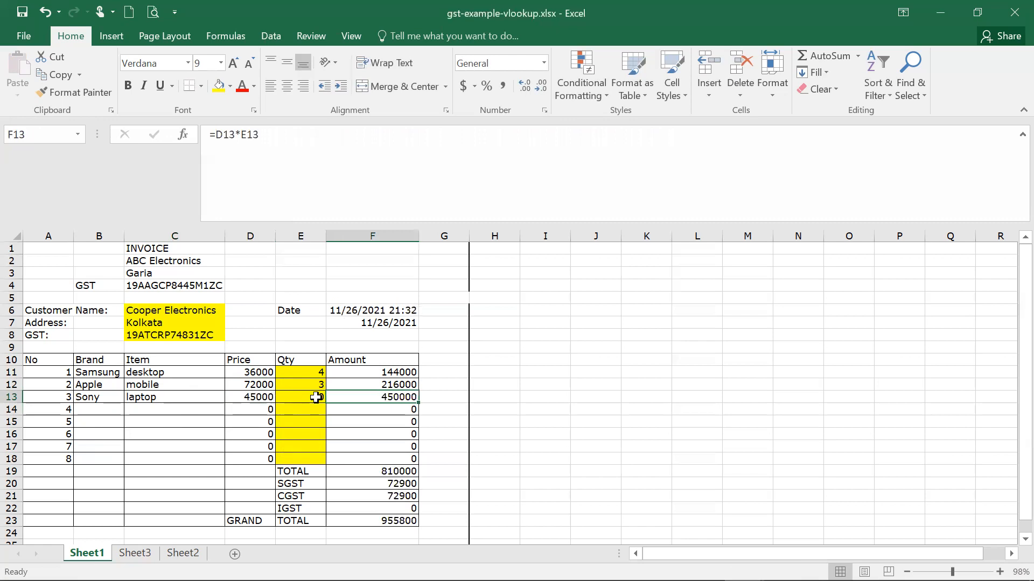
click(385, 471)
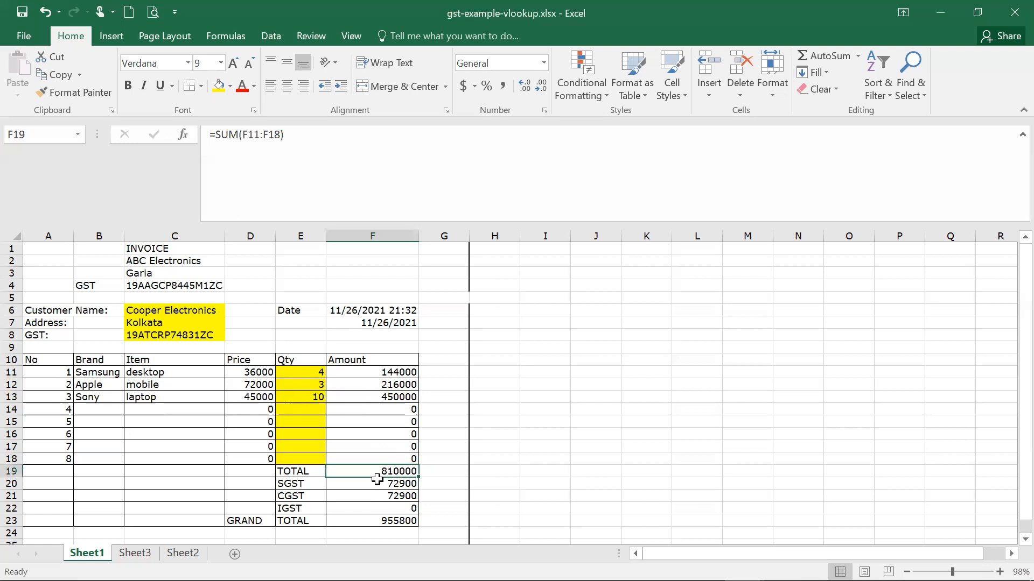
Step: Review the SGST, CGST and grand total formulas, the date formula in F6, and the VLOOKUP price formula in D11
click(377, 479)
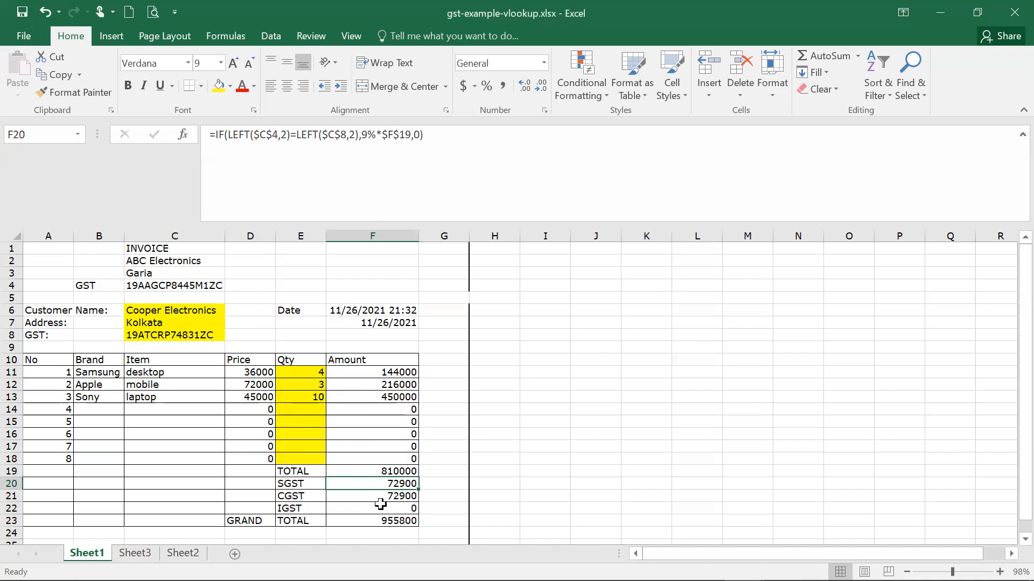
click(377, 497)
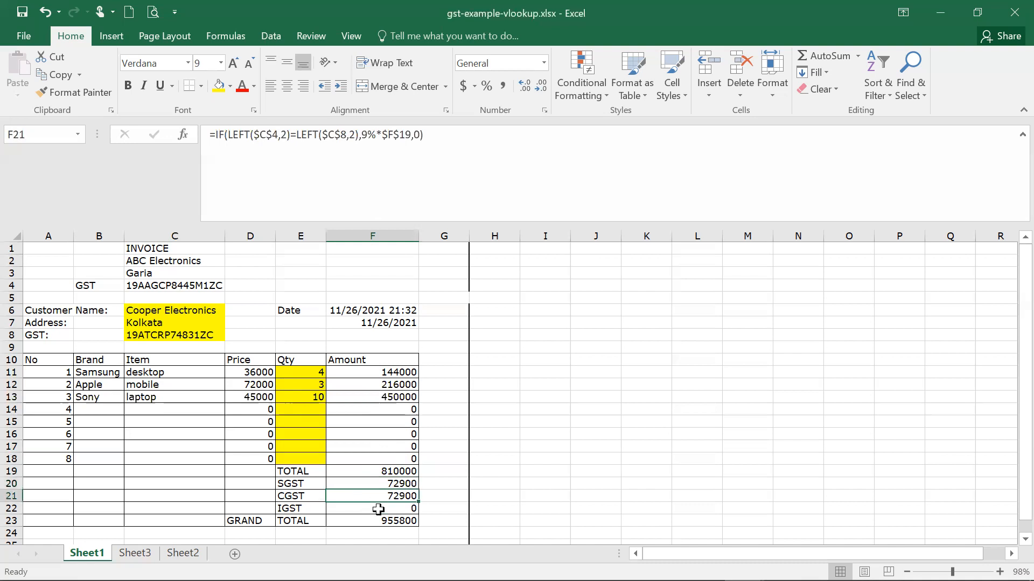
click(381, 520)
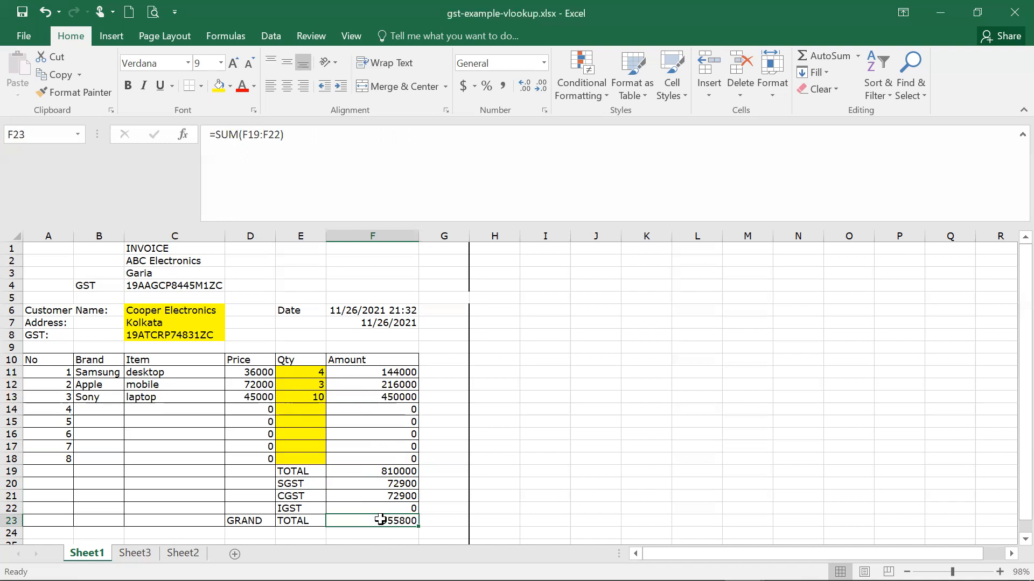
click(338, 316)
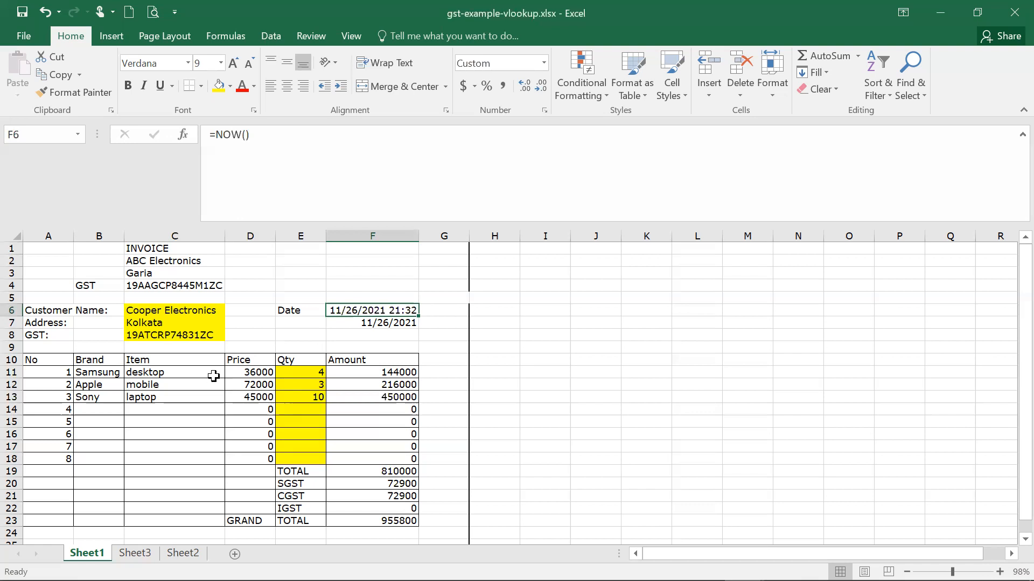
click(254, 372)
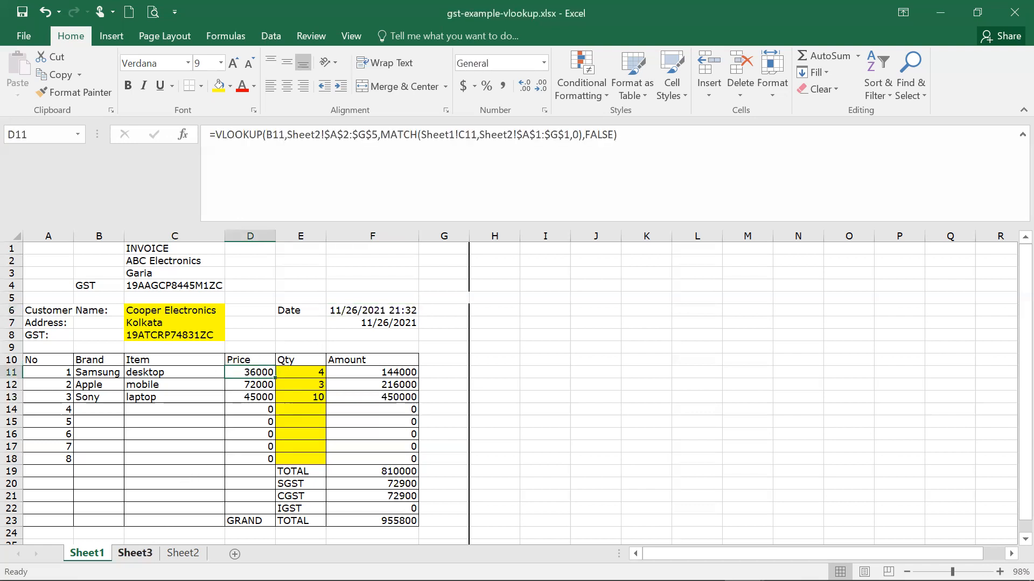
Step: Examine the brand and item price table on Sheet2, including the LG pad price in E2
click(134, 553)
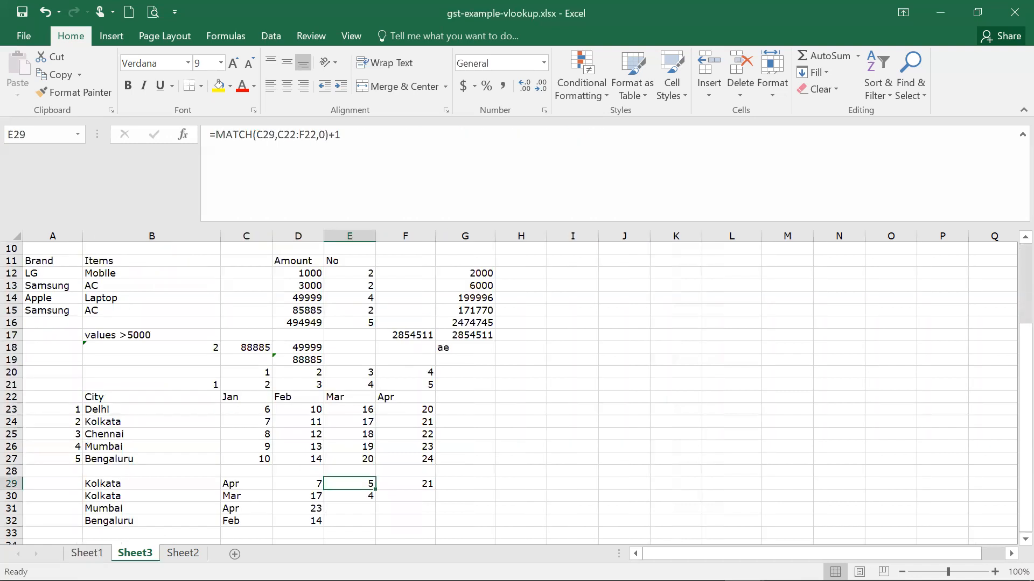
click(182, 554)
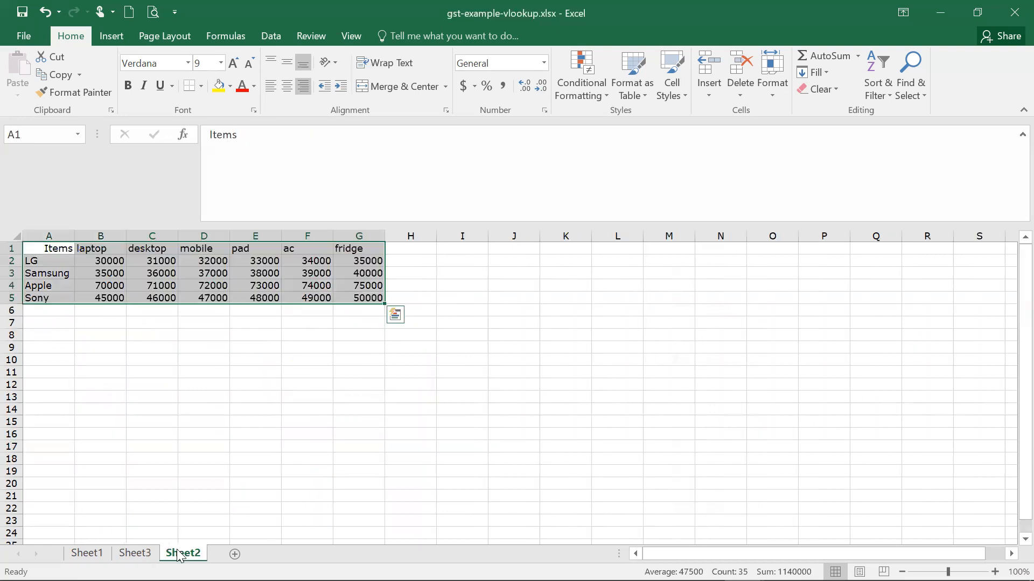
click(254, 261)
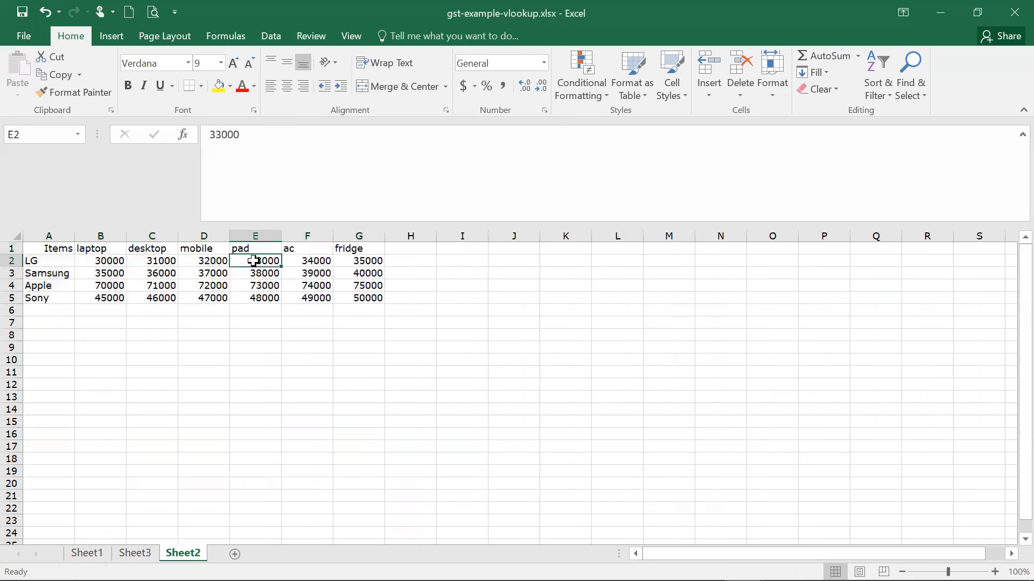
text(7)
key(Escape)
key(Return)
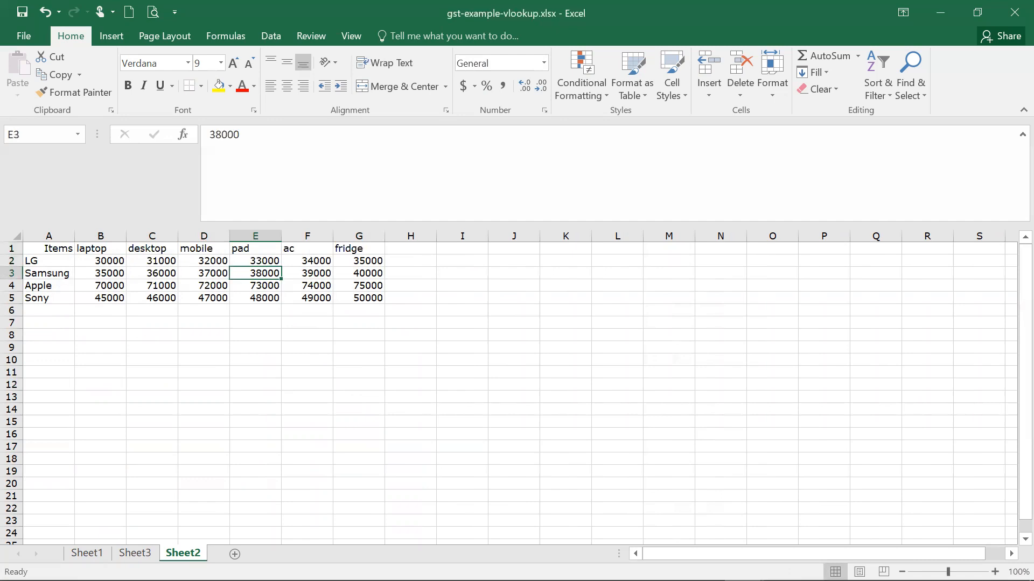
Step: Return to Sheet1 and go over the invoice's input cells: customer name, brand, item and quantity
click(79, 546)
click(167, 386)
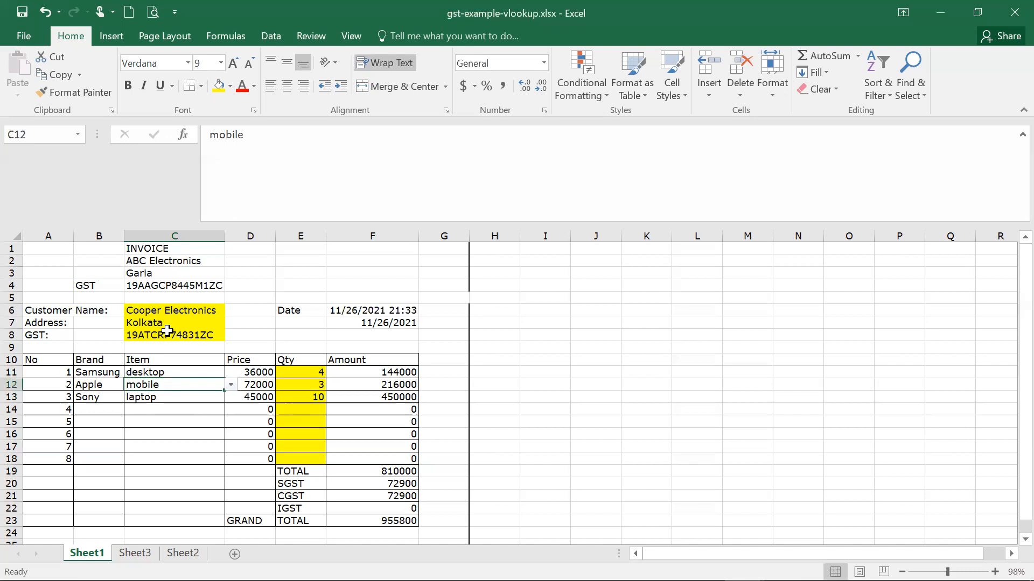
click(159, 310)
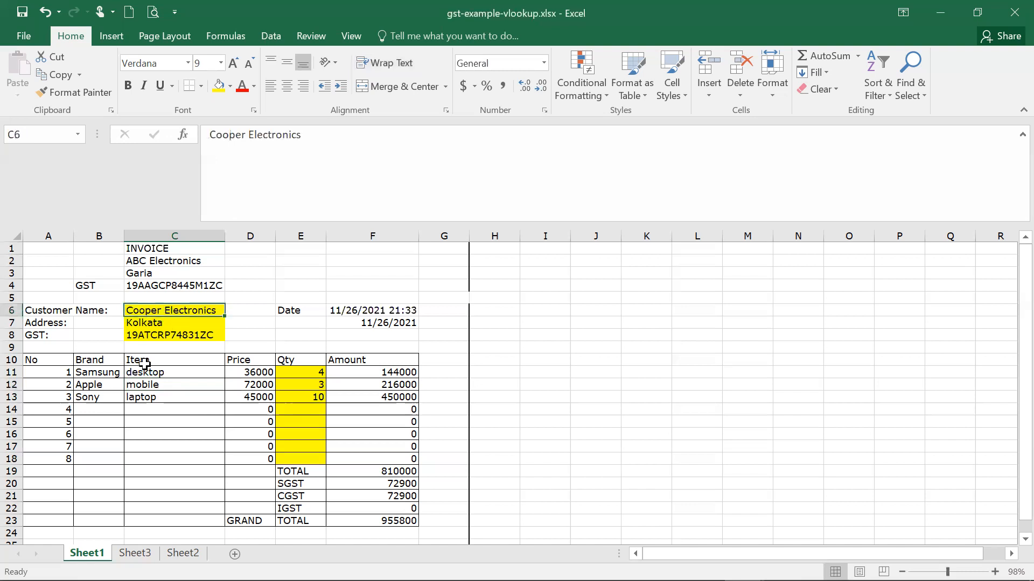
click(107, 371)
click(149, 371)
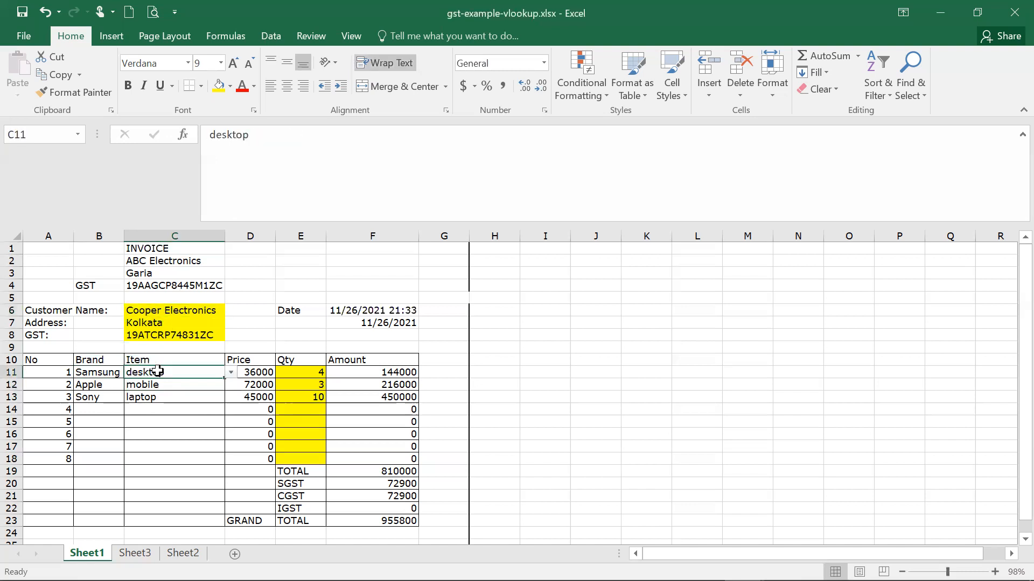
click(284, 372)
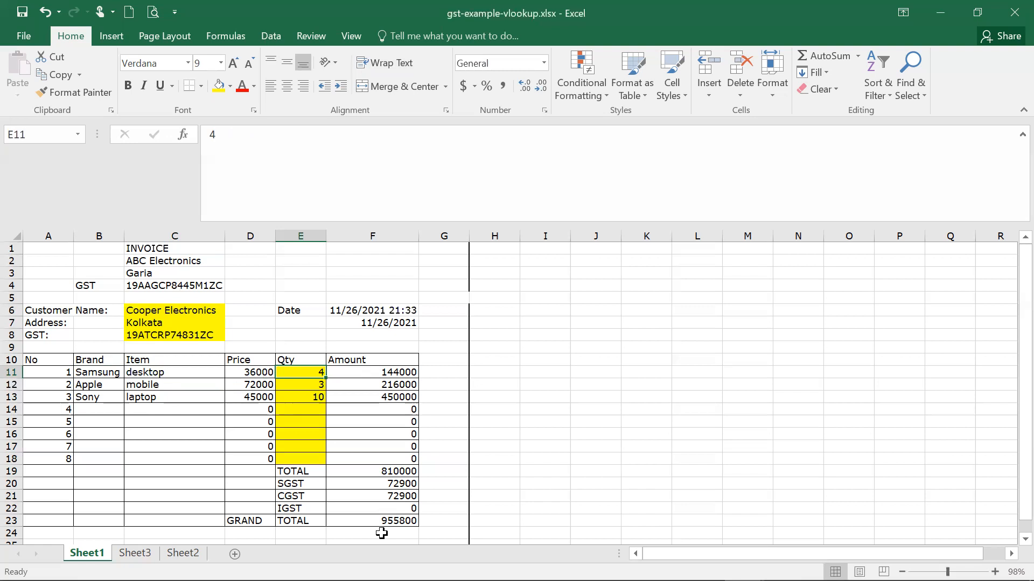
Step: Inspect the IF function arguments of the SGST formula in F20, close them and return to the gst-example-vlookup workbook
click(349, 483)
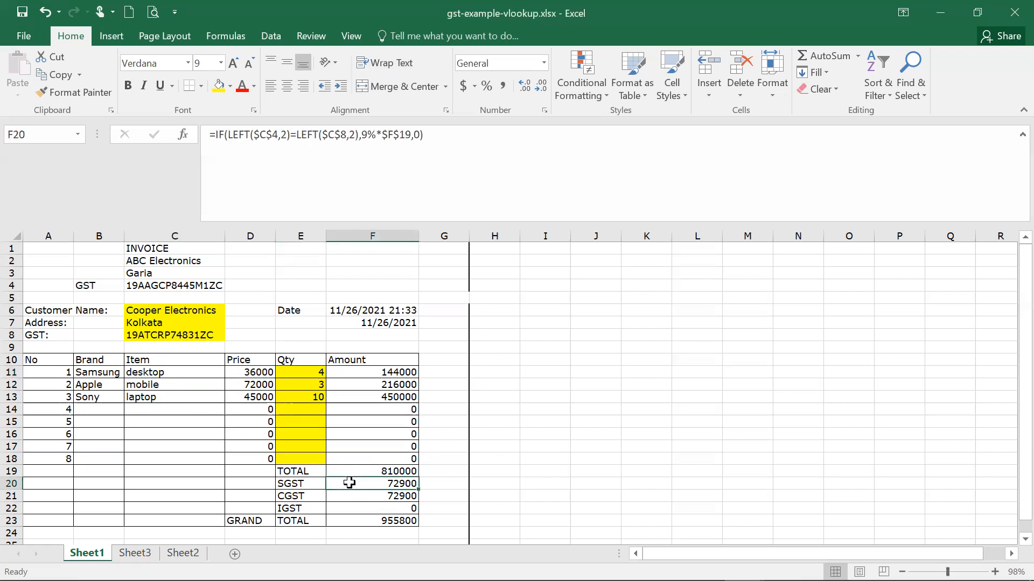
click(178, 138)
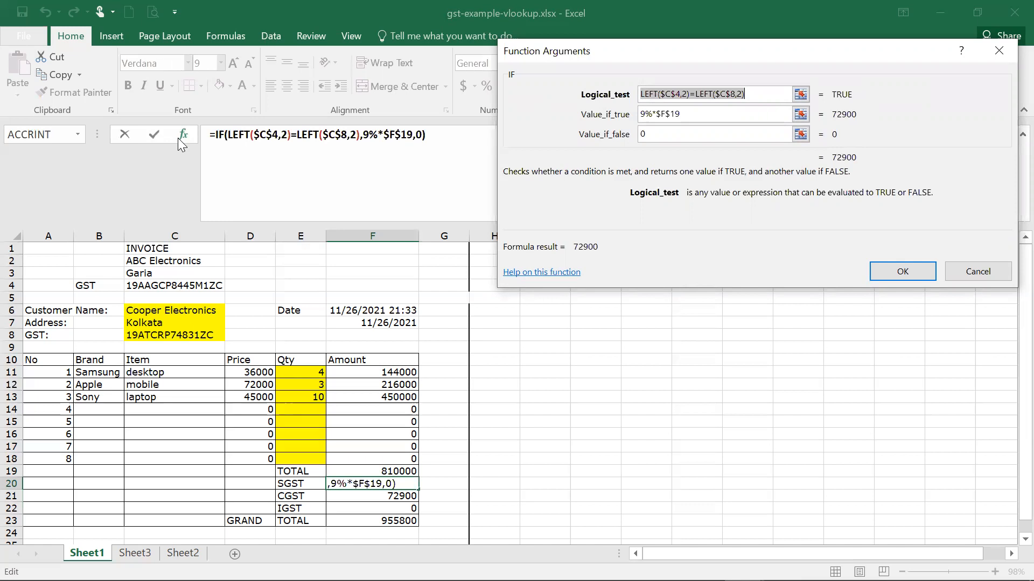
key(super)
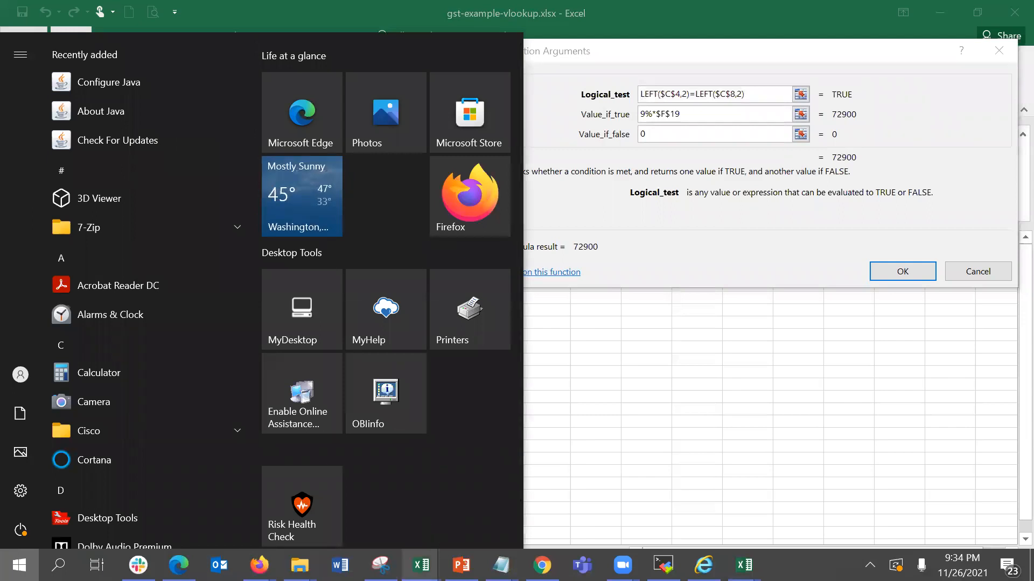
mouse_move(421, 566)
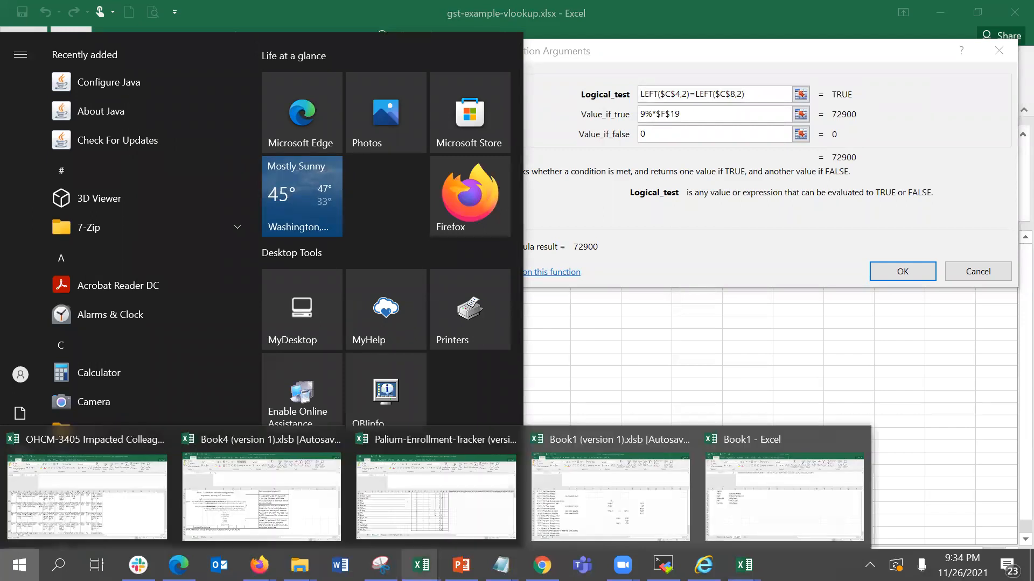
click(751, 501)
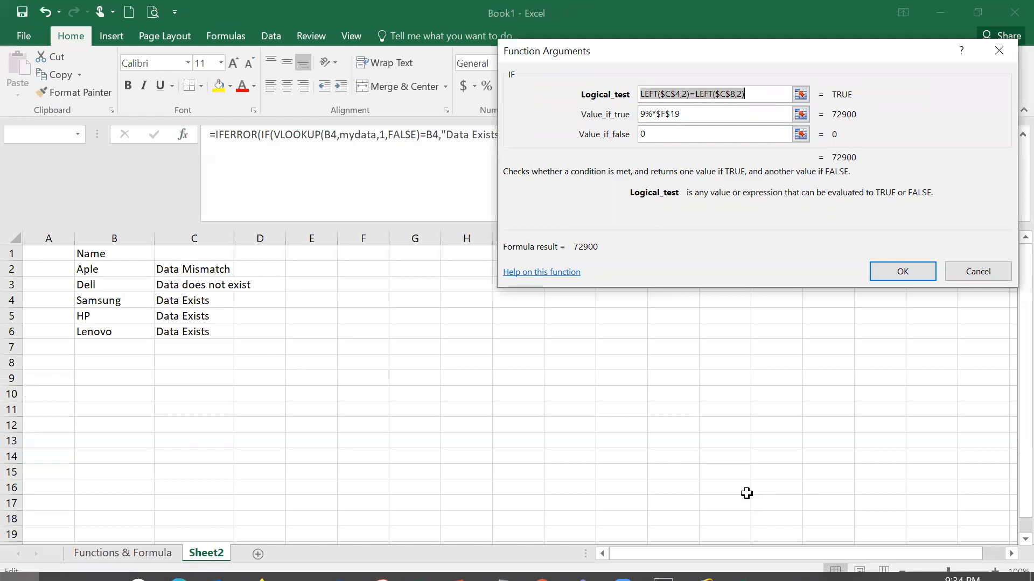
click(922, 275)
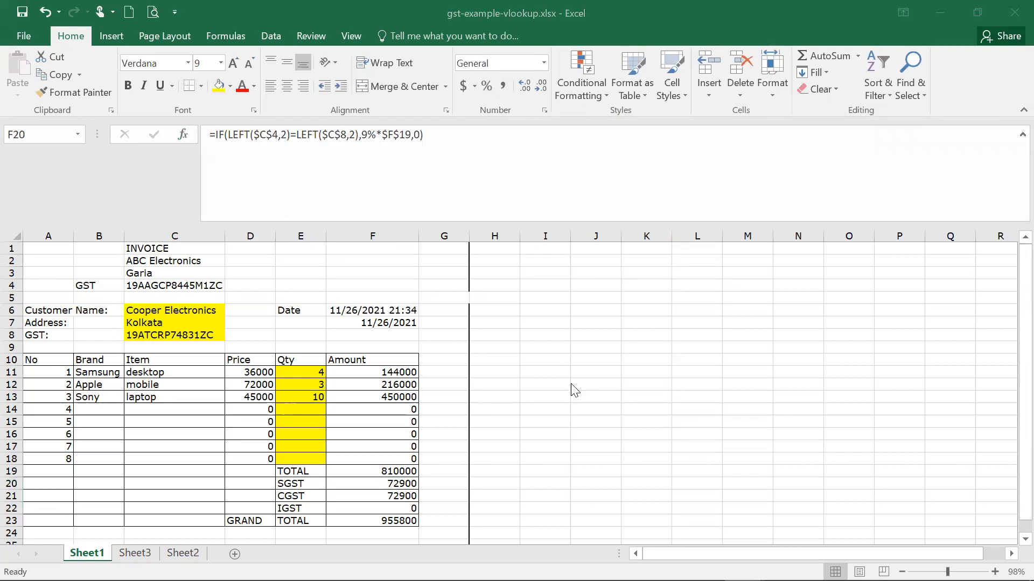
key(super)
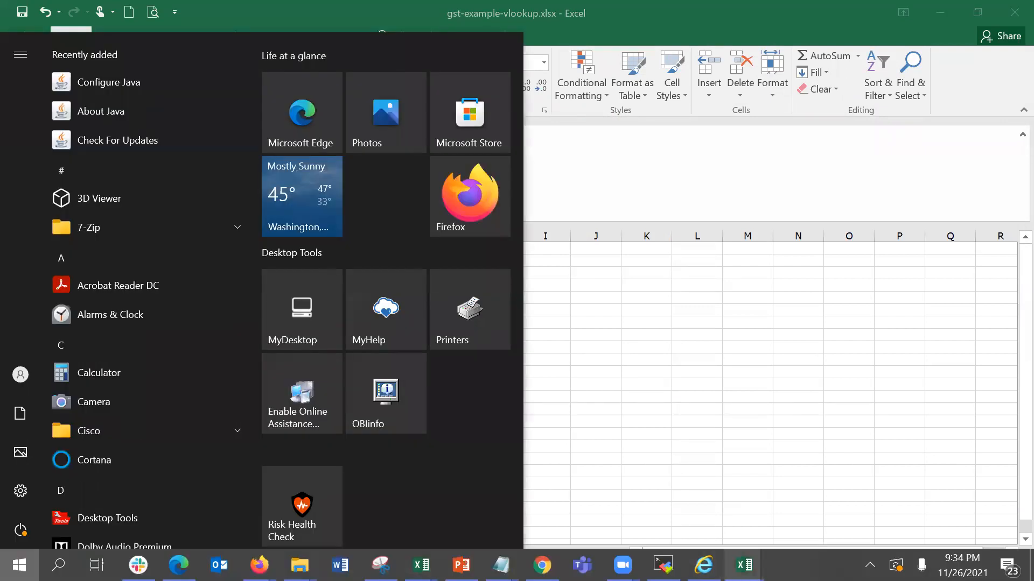
mouse_move(743, 566)
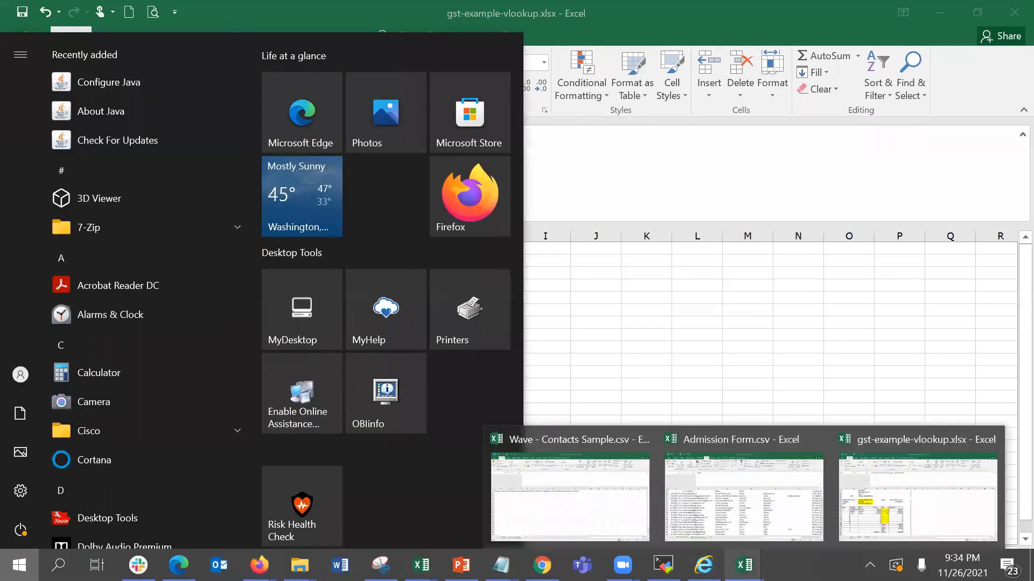
click(900, 503)
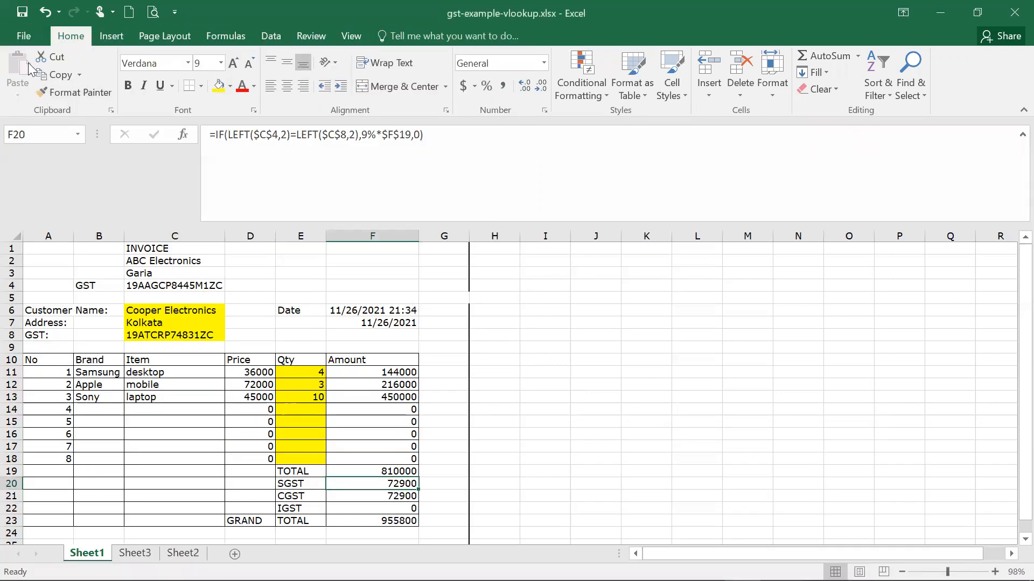
Step: Check the recent workbooks list and the UnsavedFiles folder of recoverable workbooks without opening a file
click(20, 36)
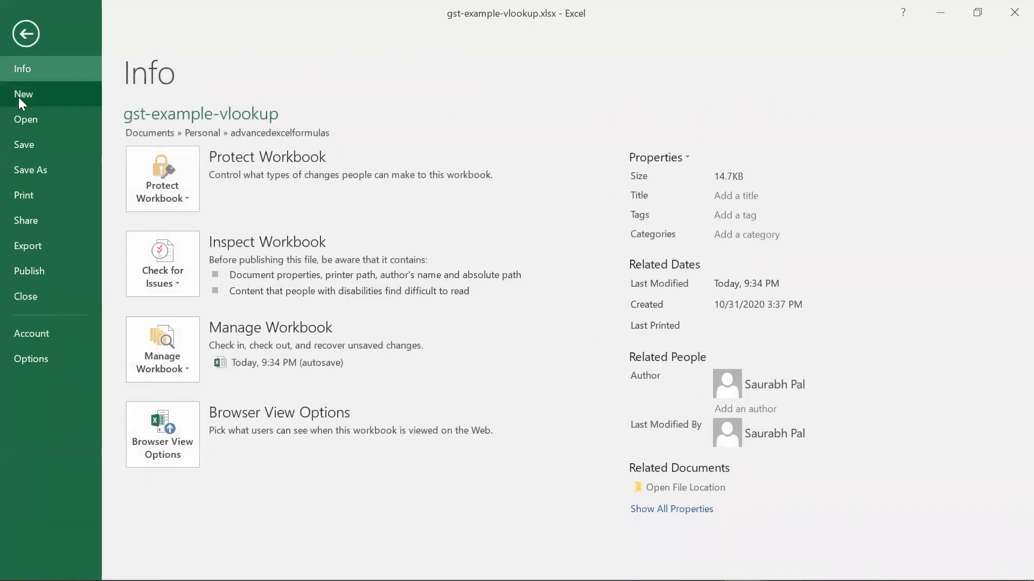
click(26, 119)
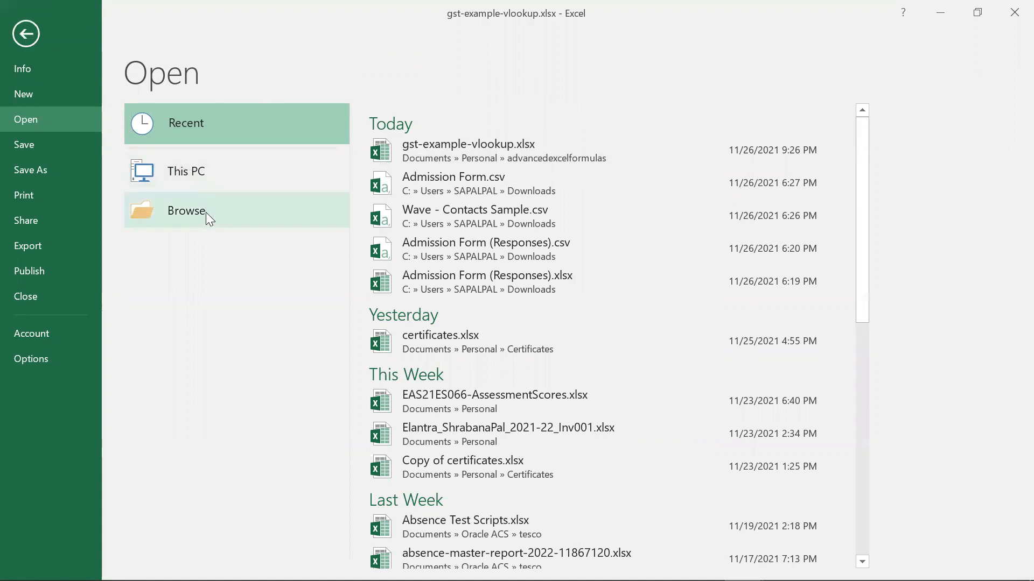
drag(862, 289, 899, 535)
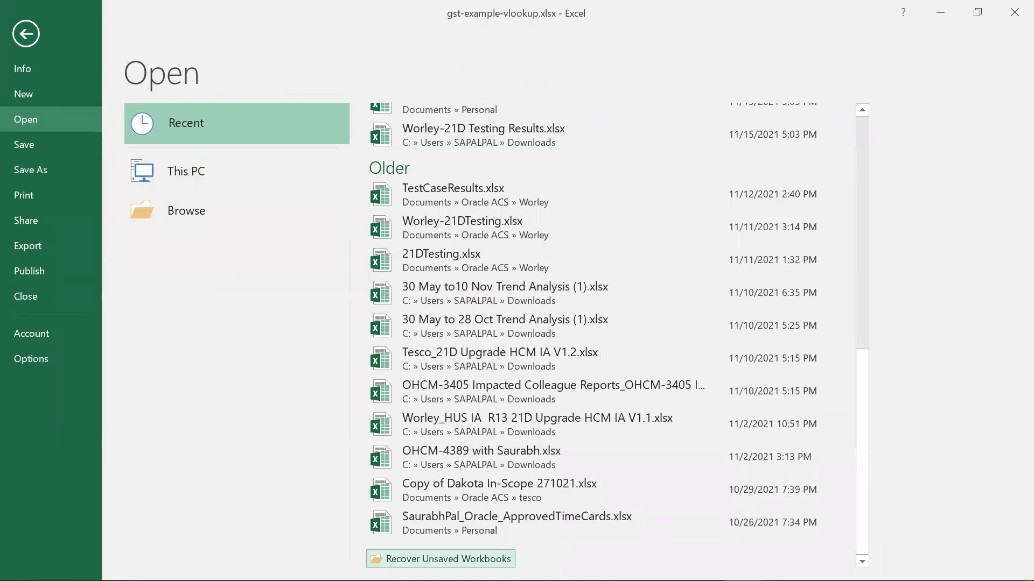
key(Escape)
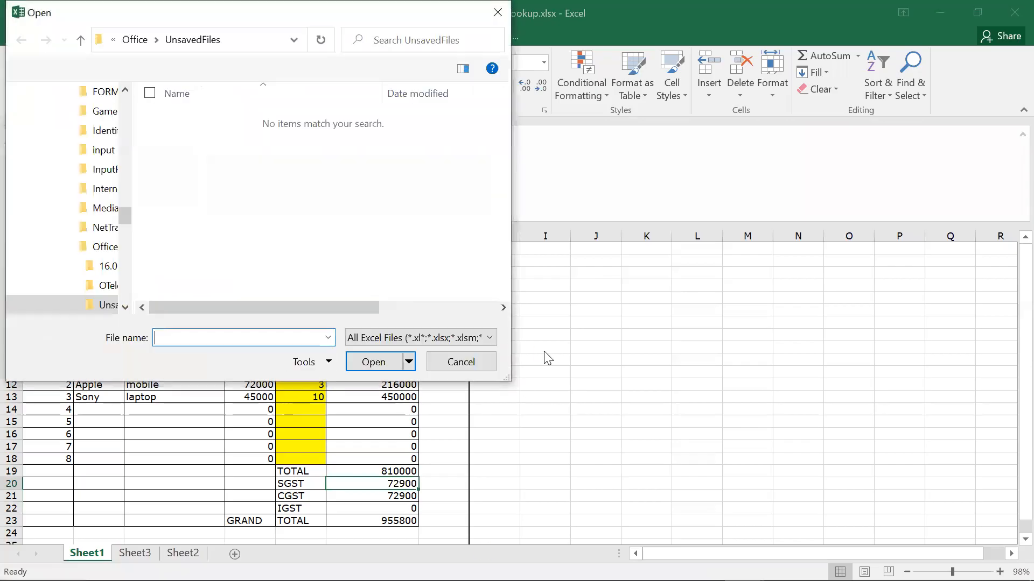
click(477, 357)
click(18, 38)
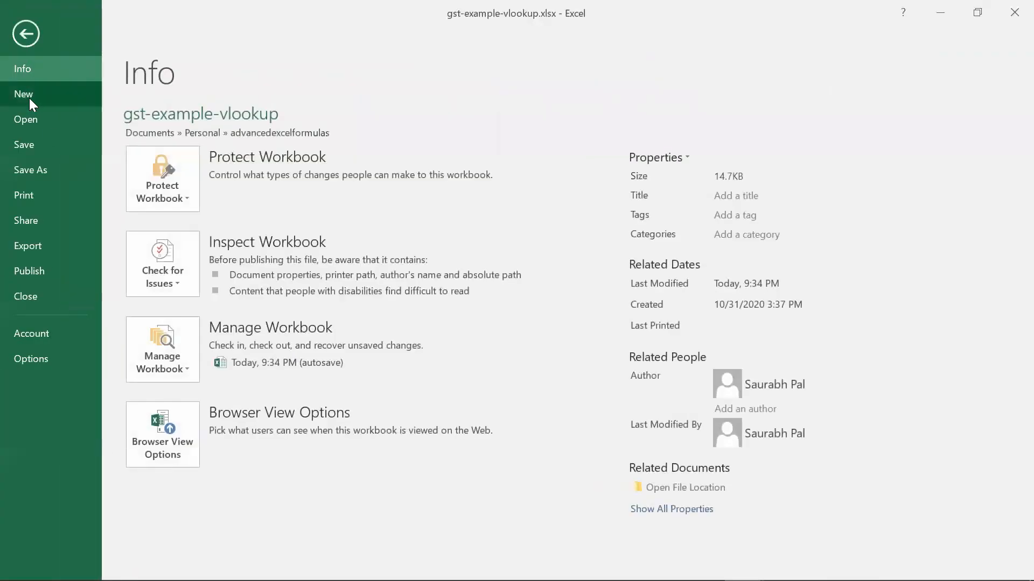
click(32, 106)
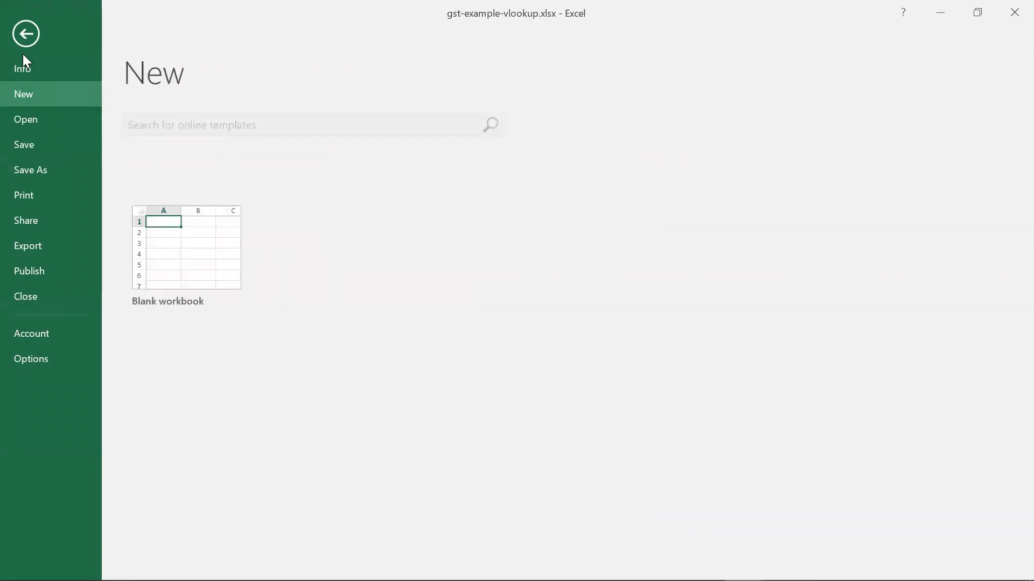
click(21, 45)
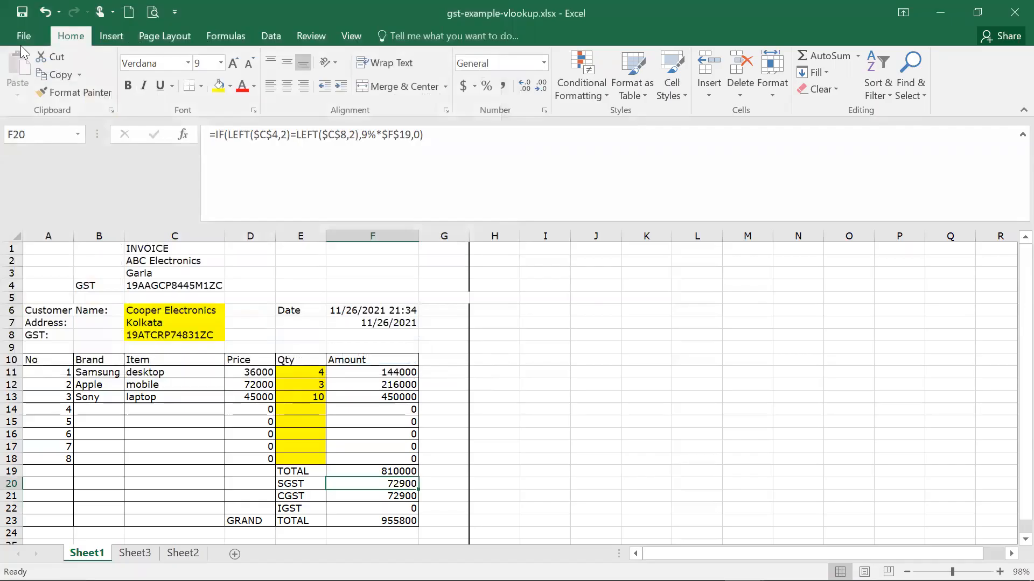
click(625, 420)
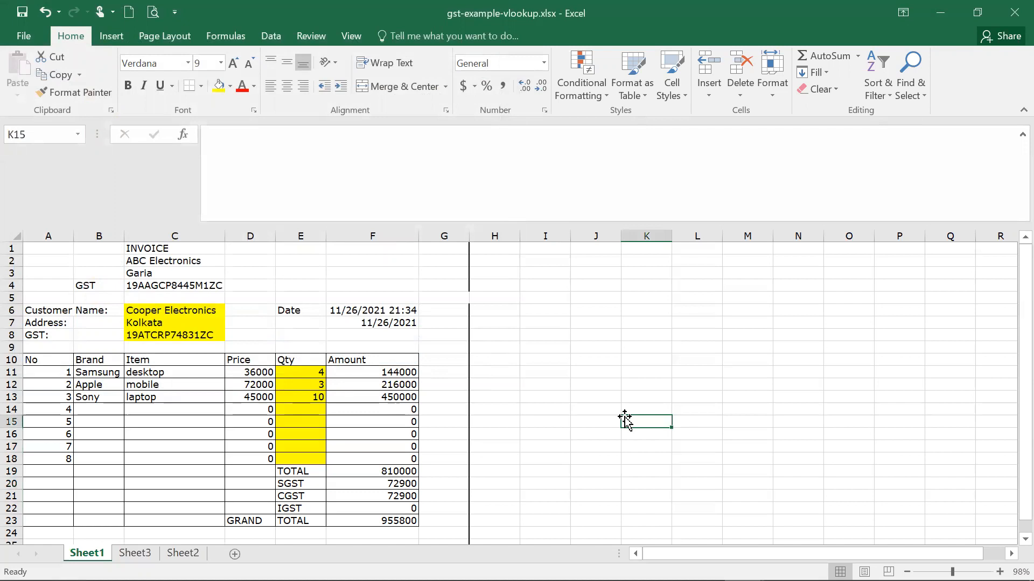
Step: Switch to the Book1 workbook and go through column B of the Functions & Formula sheet up to cell B2
key(alt+Tab)
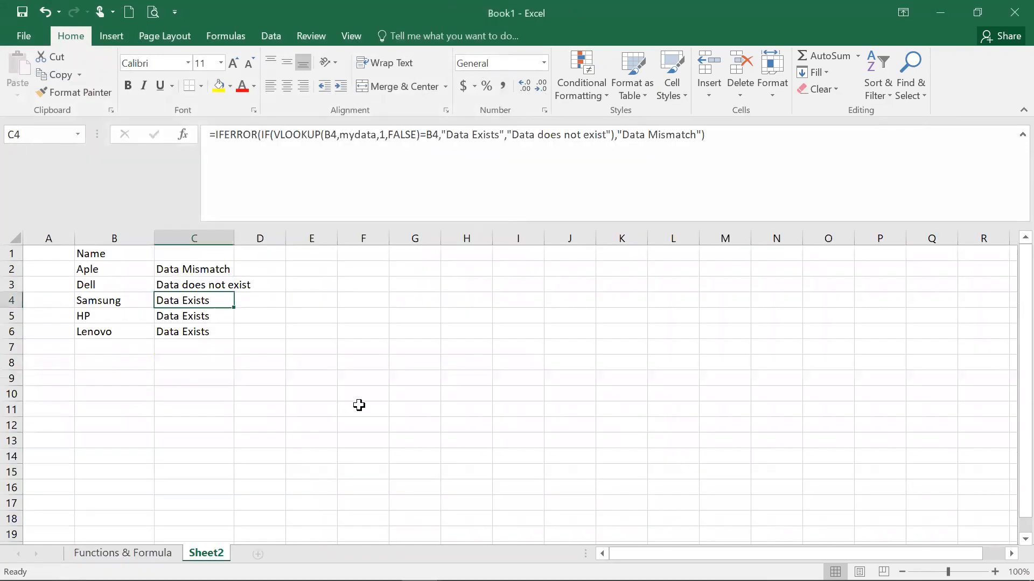
click(357, 406)
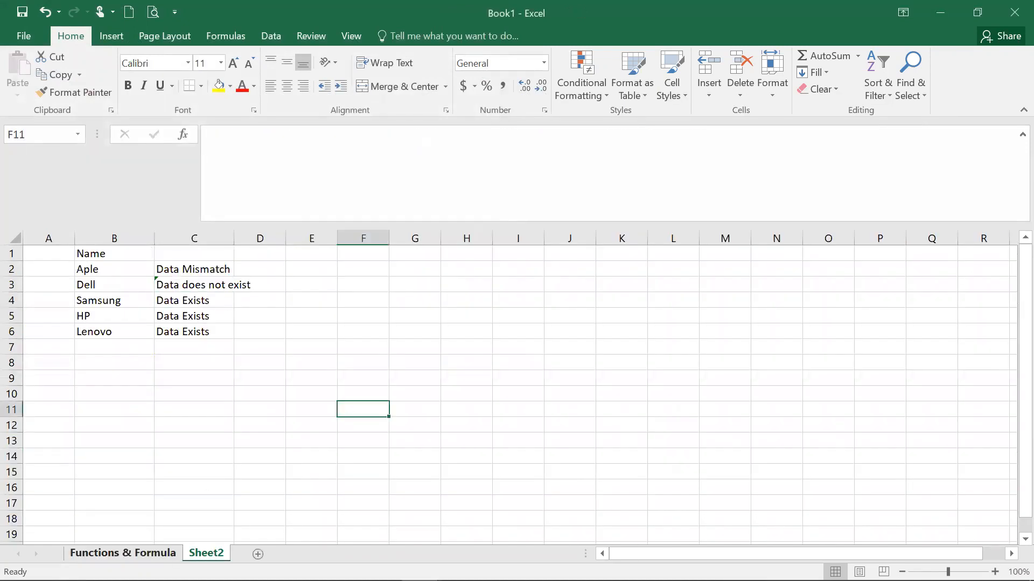
click(123, 553)
click(195, 248)
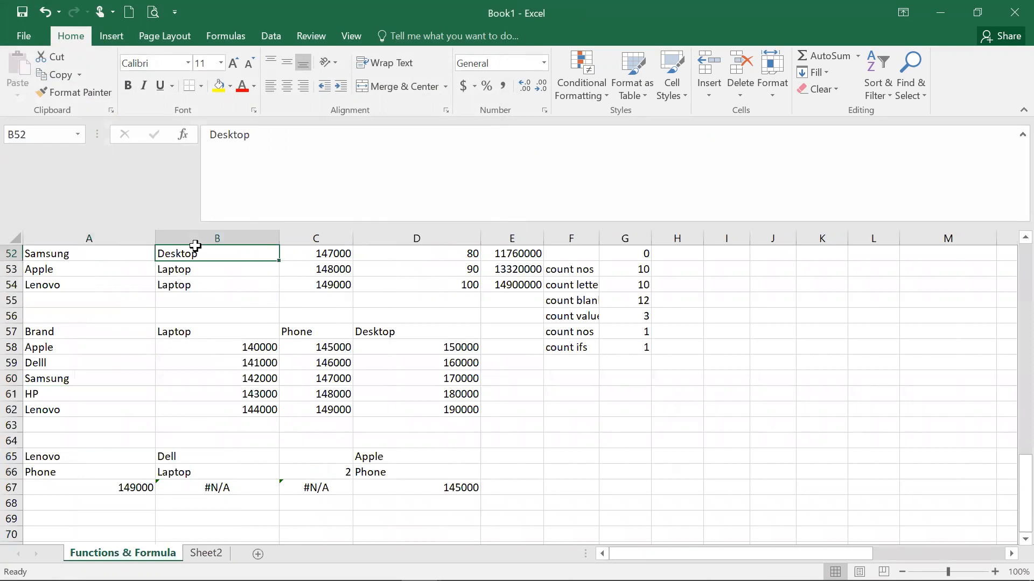
key(Up)
key(Up)
key(Up)
key(Up)
key(Up)
key(Up)
key(Up)
key(Up)
key(Up)
key(Up)
key(Up)
key(Up)
key(Up)
key(Up)
key(Up)
key(Up)
key(Up)
key(Up)
key(Up)
key(Up)
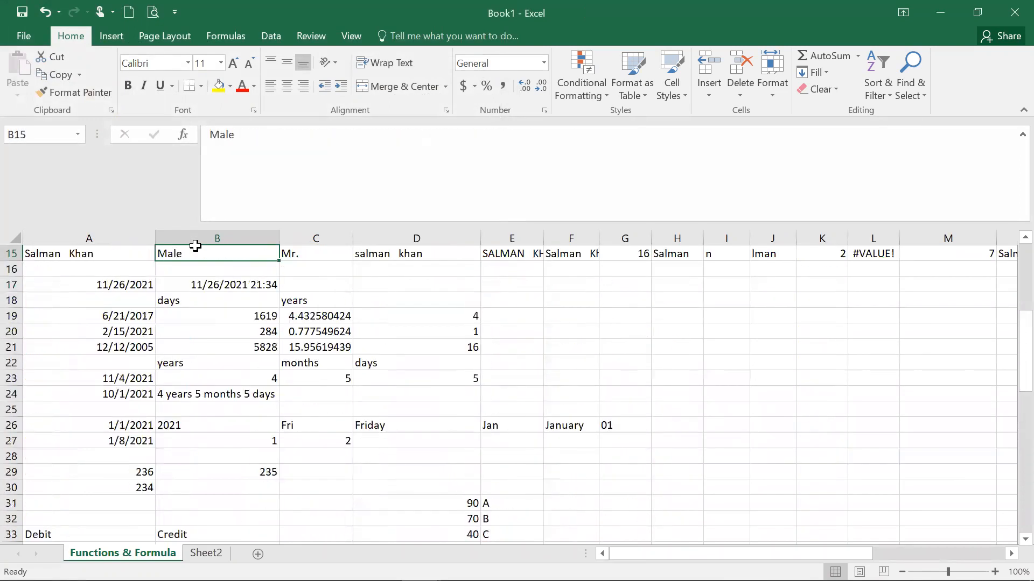
key(Up)
key(Up)
key(Up)
key(Up)
key(Up)
key(Up)
key(Up)
key(Up)
key(Up)
key(Up)
key(Up)
key(Up)
key(Up)
key(Up)
key(Down)
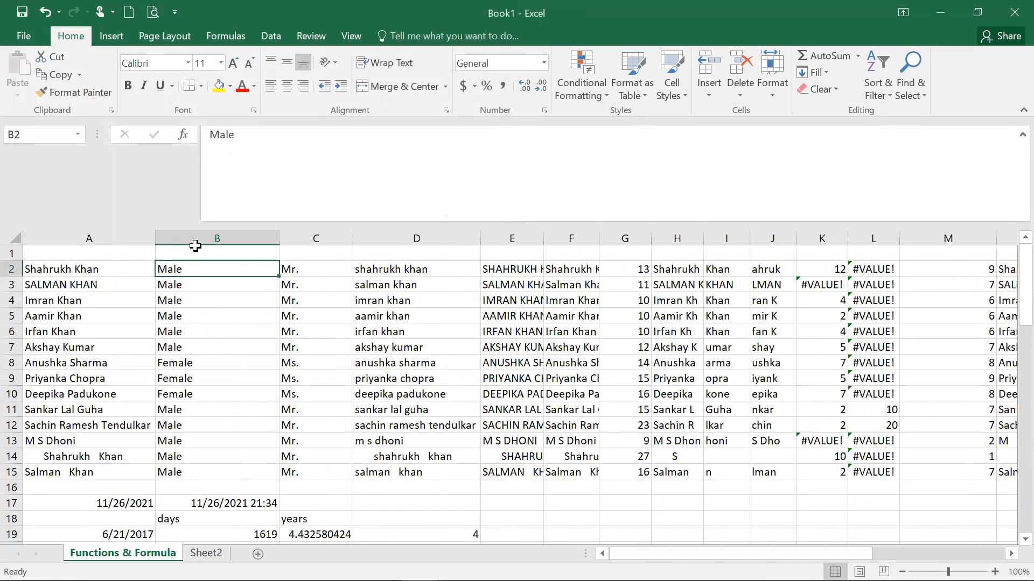
Step: Go through the row 2 formulas of the Functions & Formula sheet from column C to the LEFT formula in H2
key(Right)
key(Right)
key(Right)
key(Right)
key(Right)
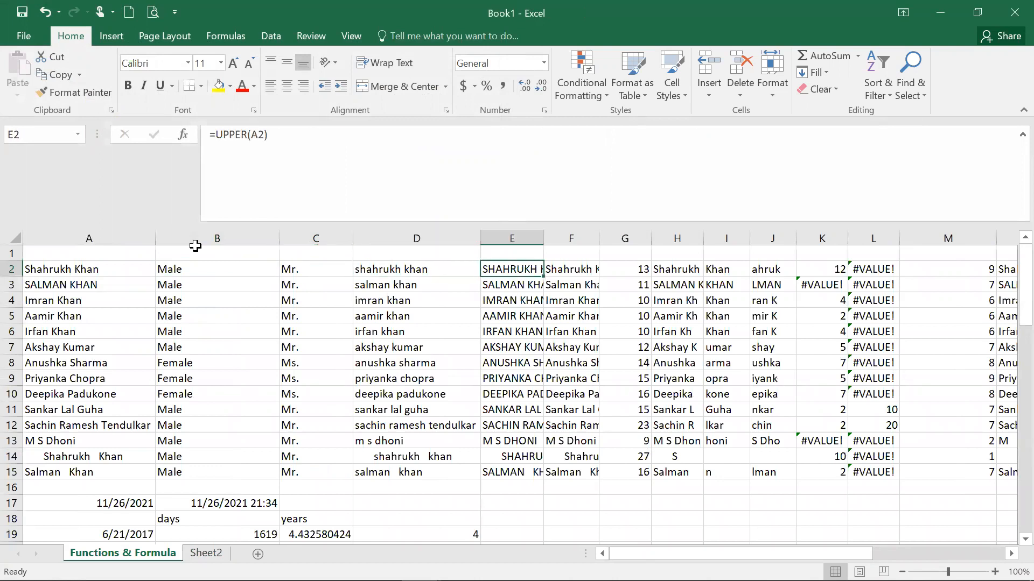
key(Right)
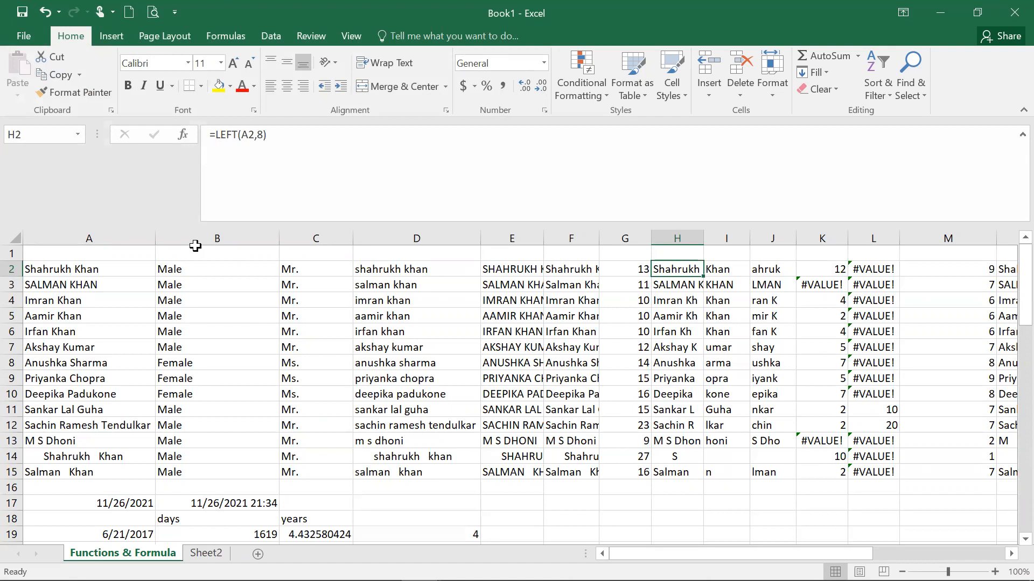
Step: Switch back to the gst-example-vlookup workbook and check the SUM formula of the invoice total in F19
key(alt+Tab)
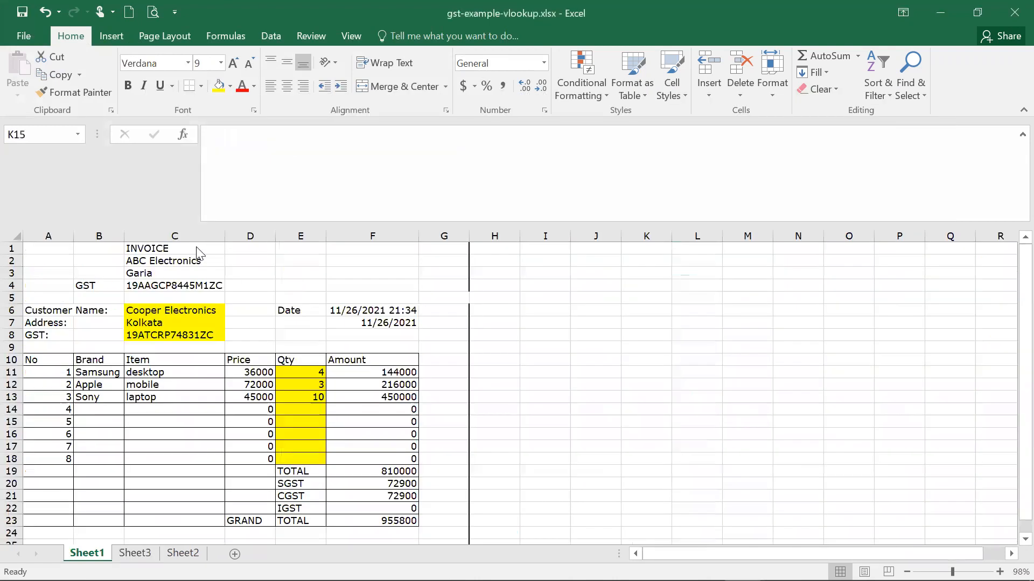
click(253, 308)
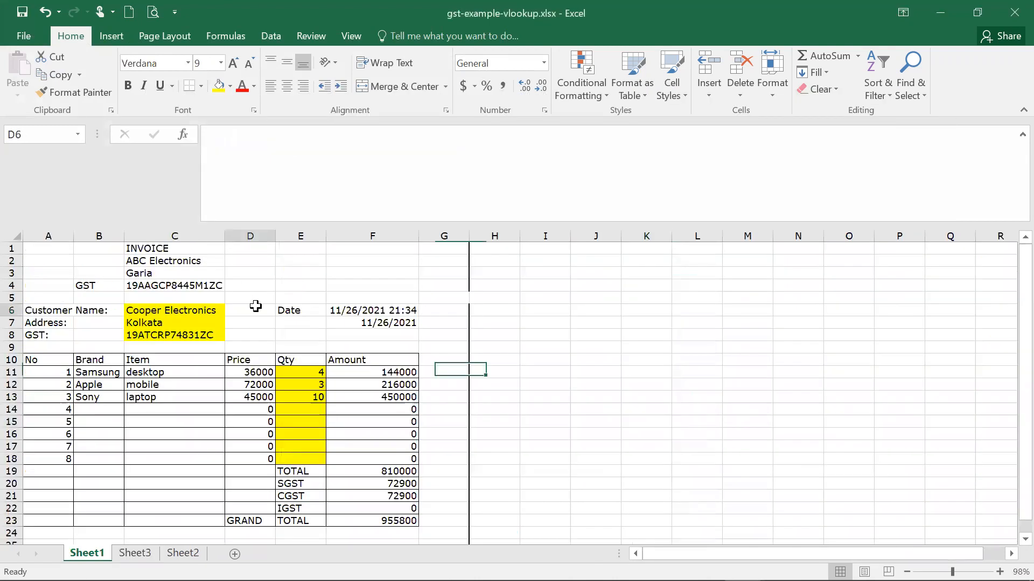
click(385, 472)
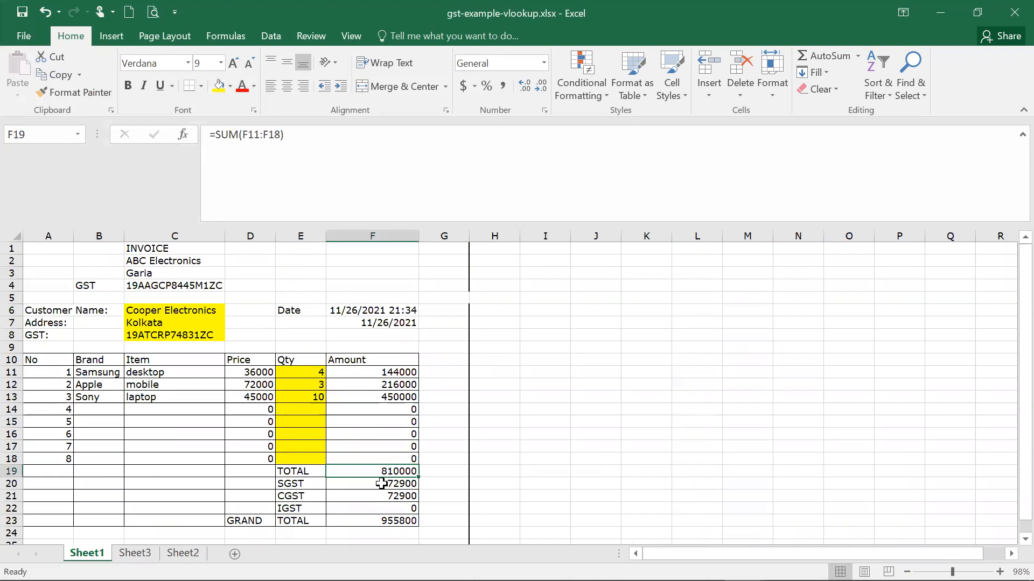
Step: Examine the logical test, true value and false value of the SGST cell's IF formula in F20, keeping the invoice cells visible
click(381, 483)
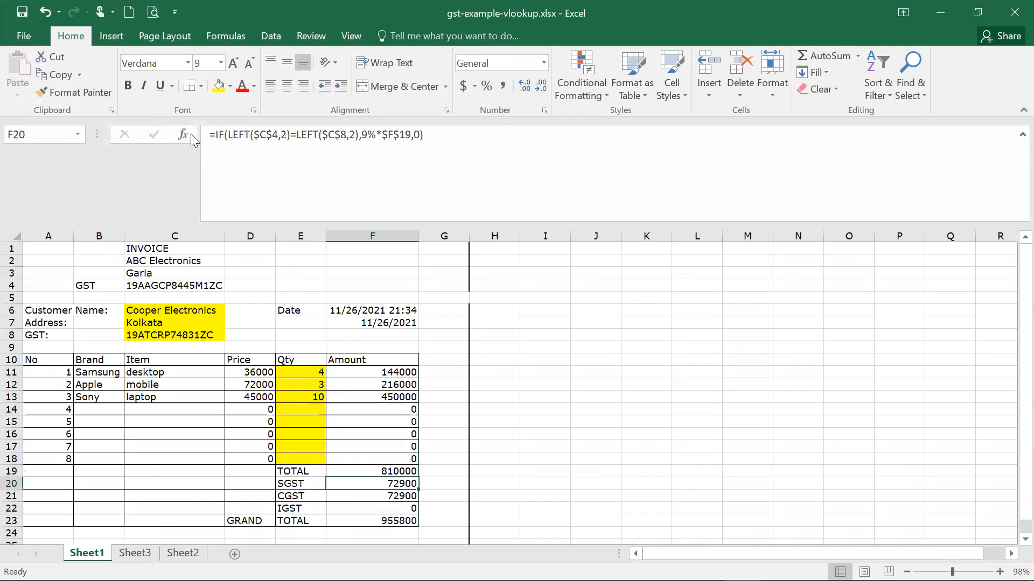
key(F2)
key(shift+F3)
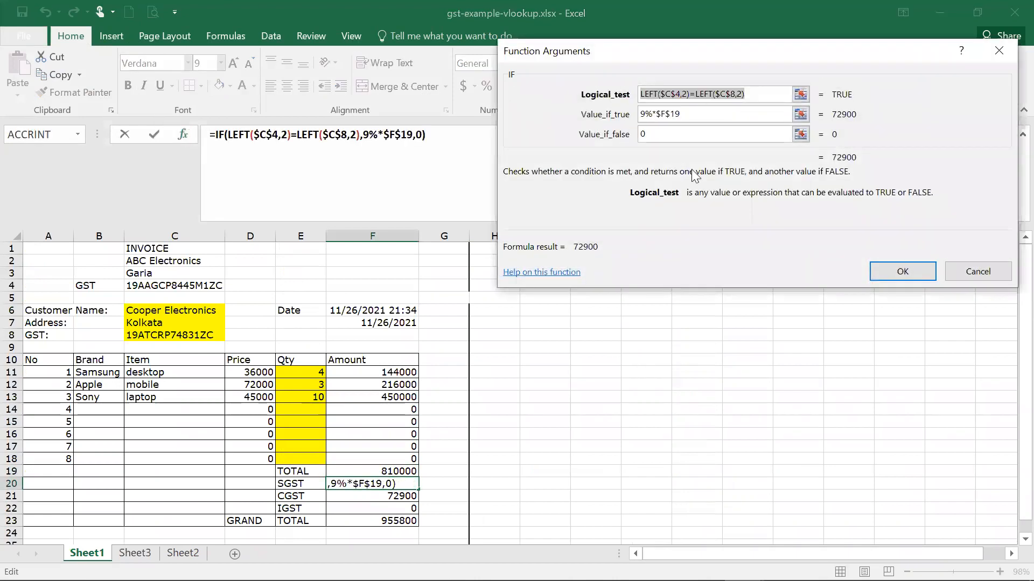
drag(685, 60, 671, 369)
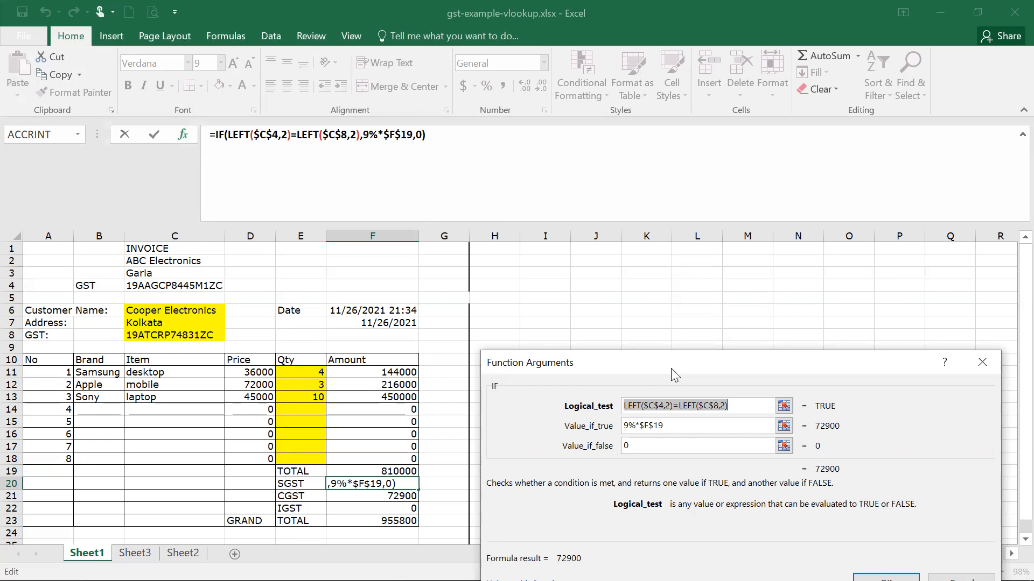
click(670, 426)
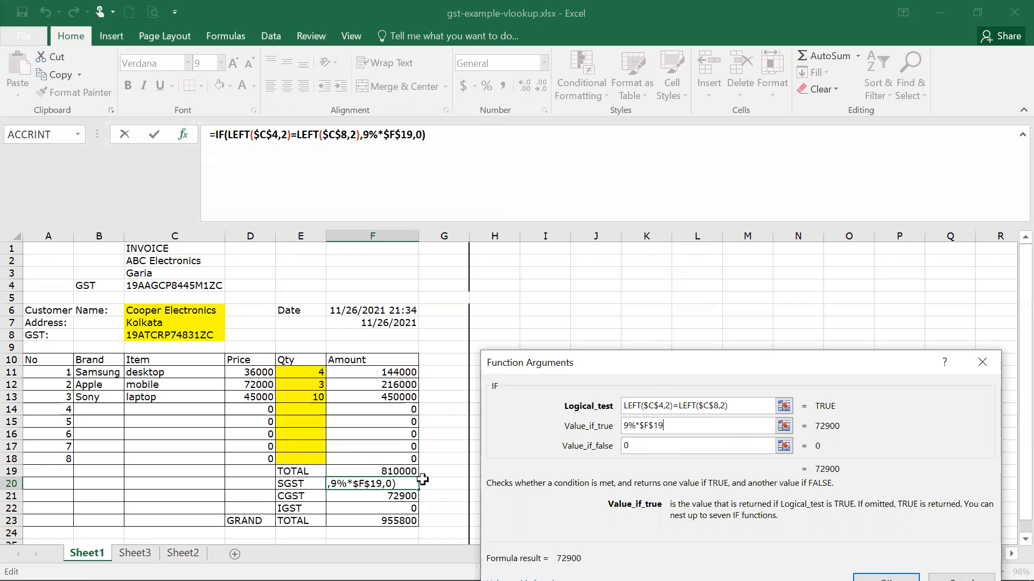
click(676, 445)
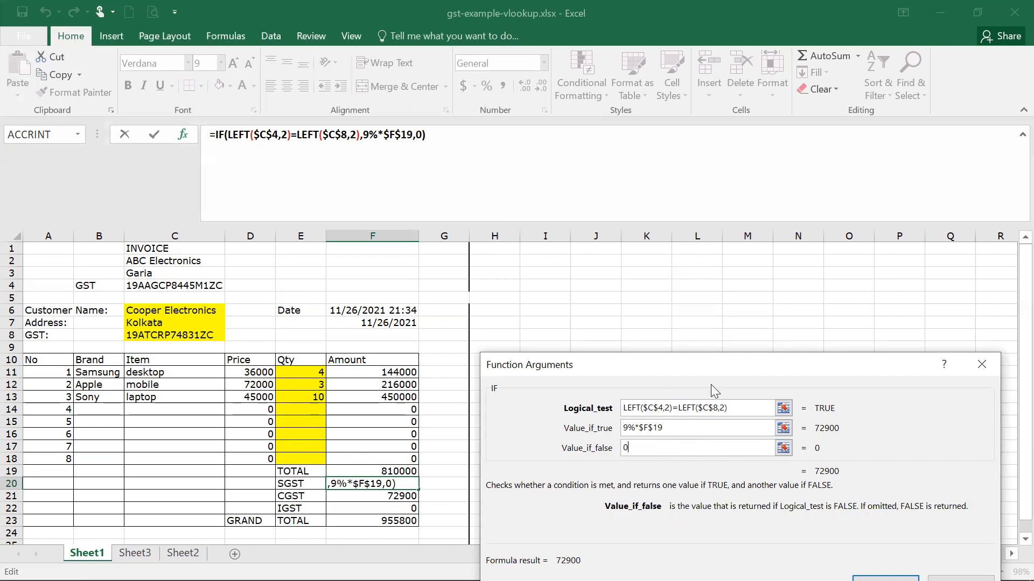
drag(686, 372, 679, 303)
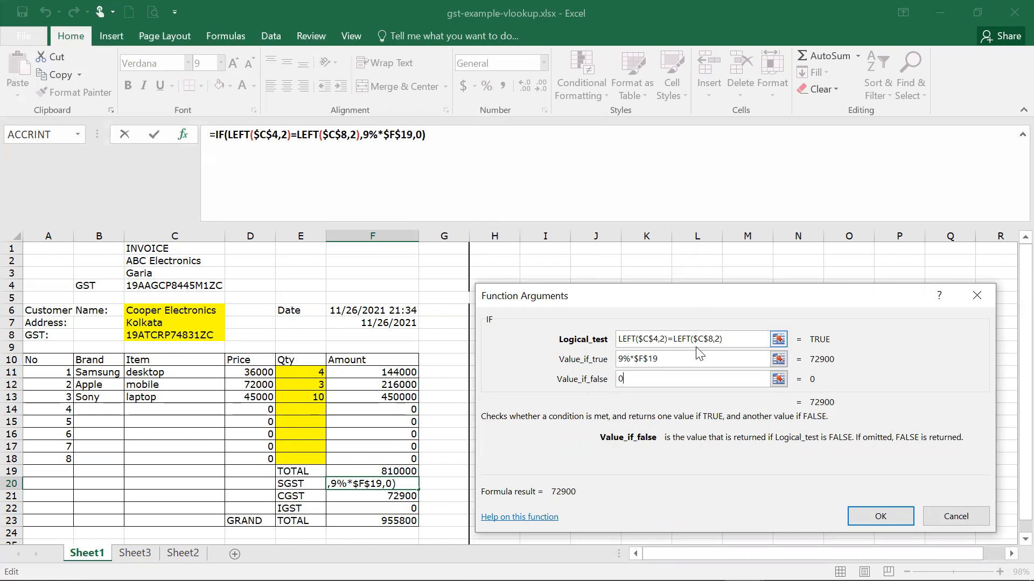
Step: Try the SGST logical test without the first LEFT function's character count, restore it to 2 and accept the arguments
click(667, 341)
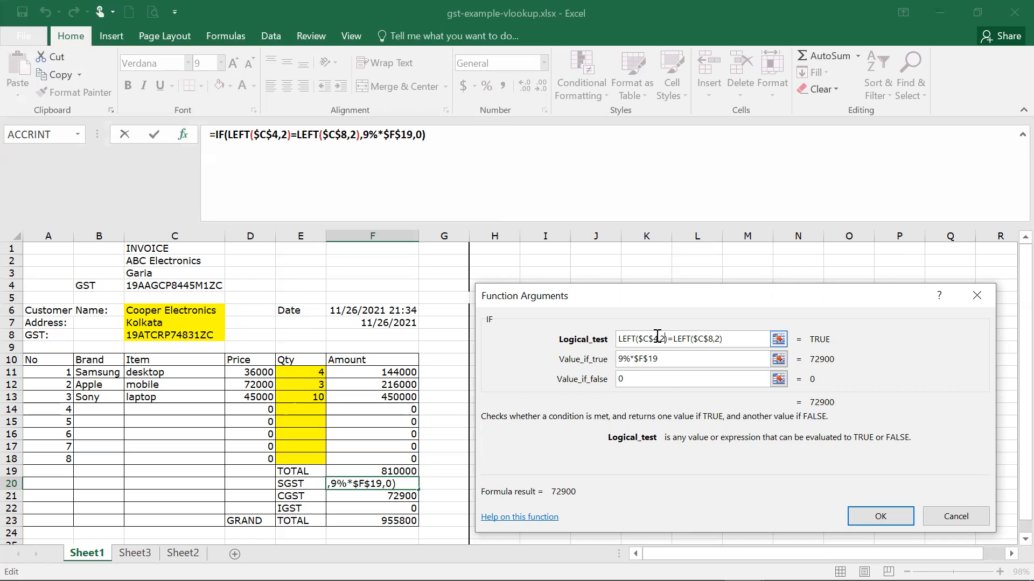
key(BackSpace)
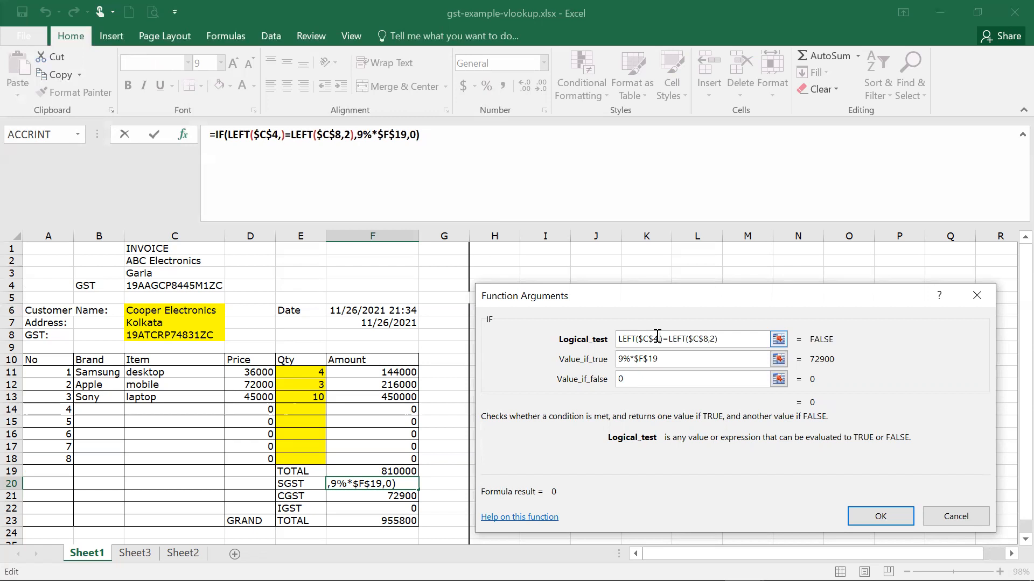
text(2)
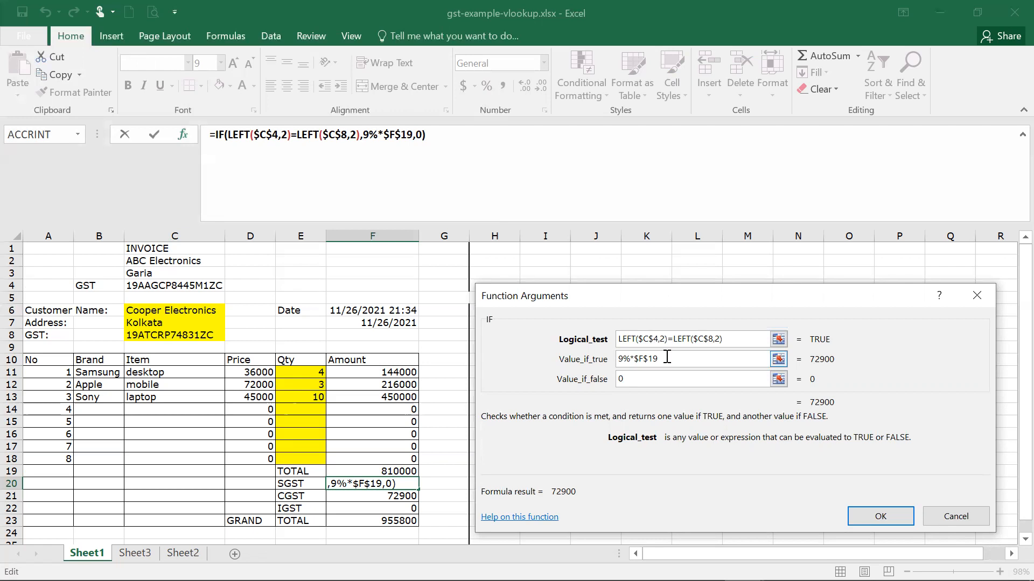
click(699, 359)
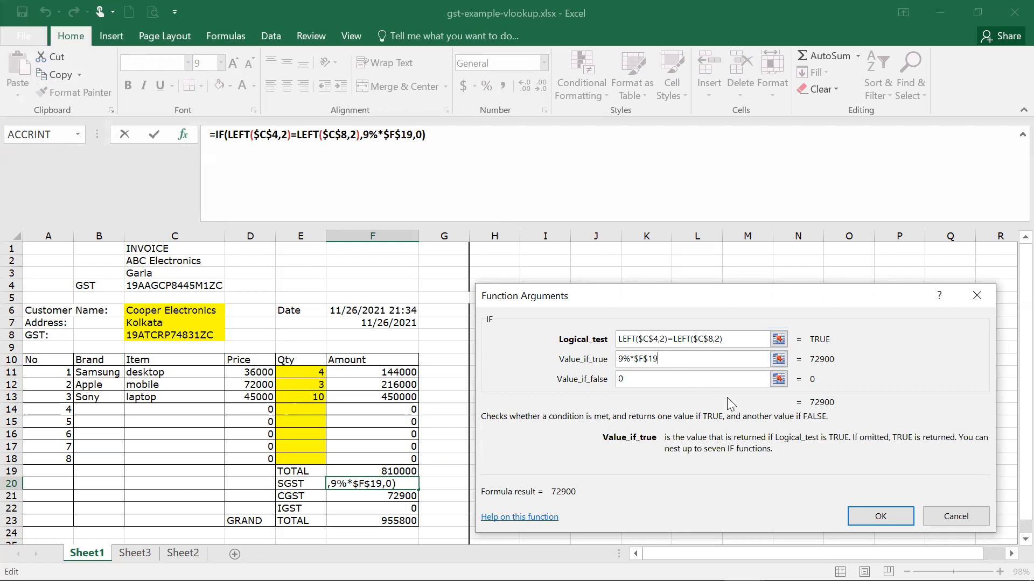
click(867, 515)
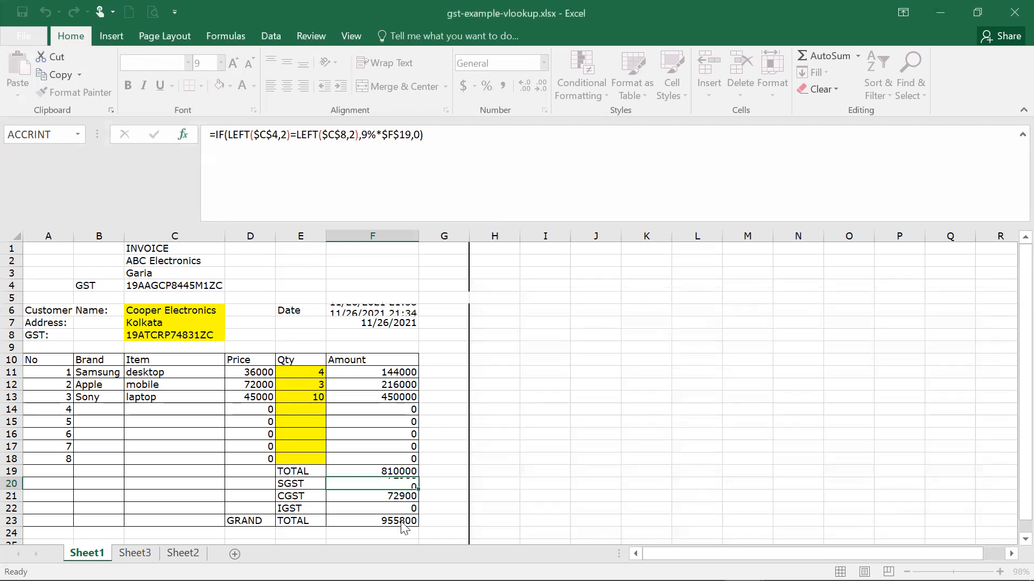
Step: Examine the IF function arguments of the CGST formula in F21, and check the IGST formula in F22
click(356, 496)
click(183, 134)
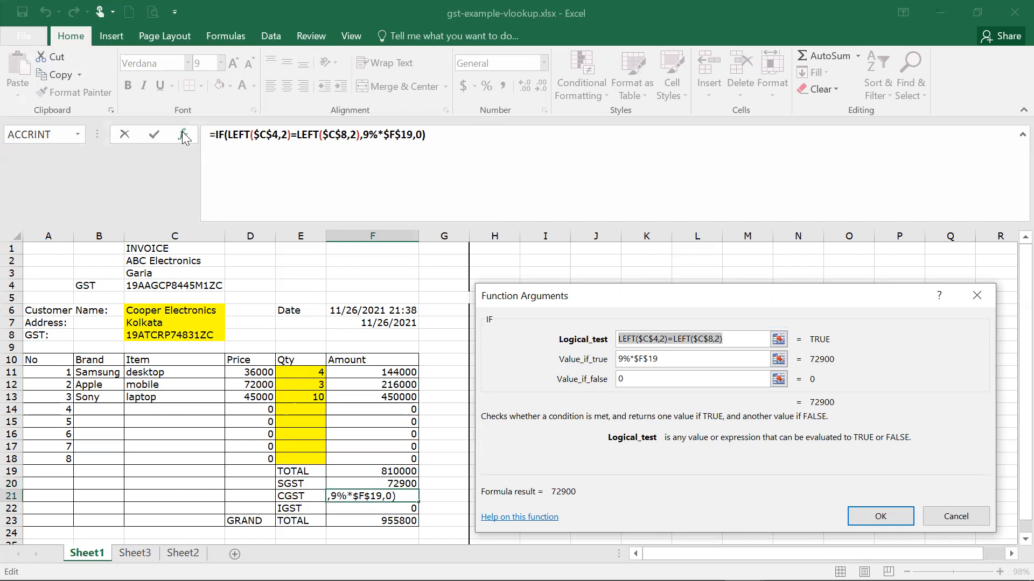
drag(902, 305, 918, 181)
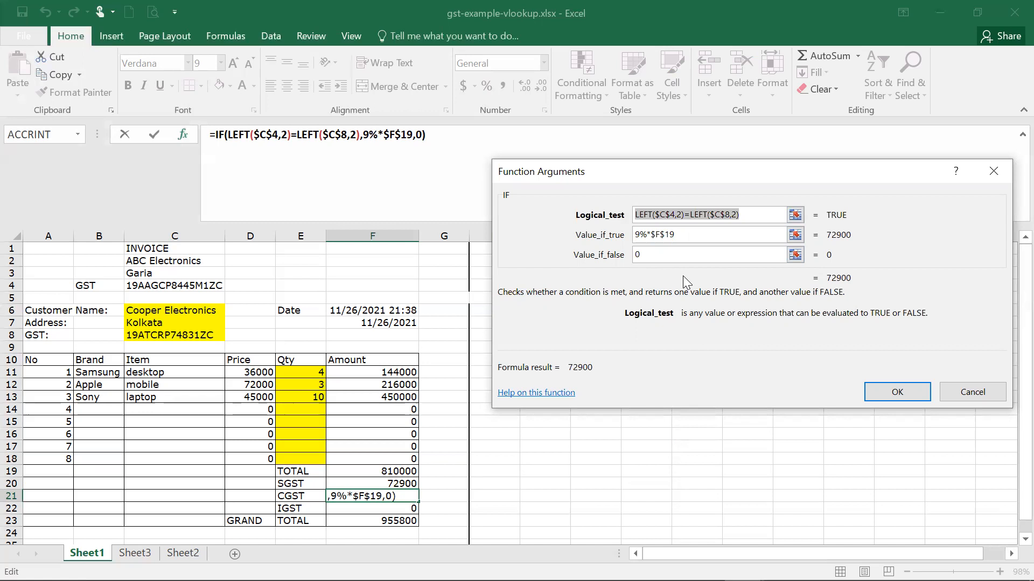
click(893, 401)
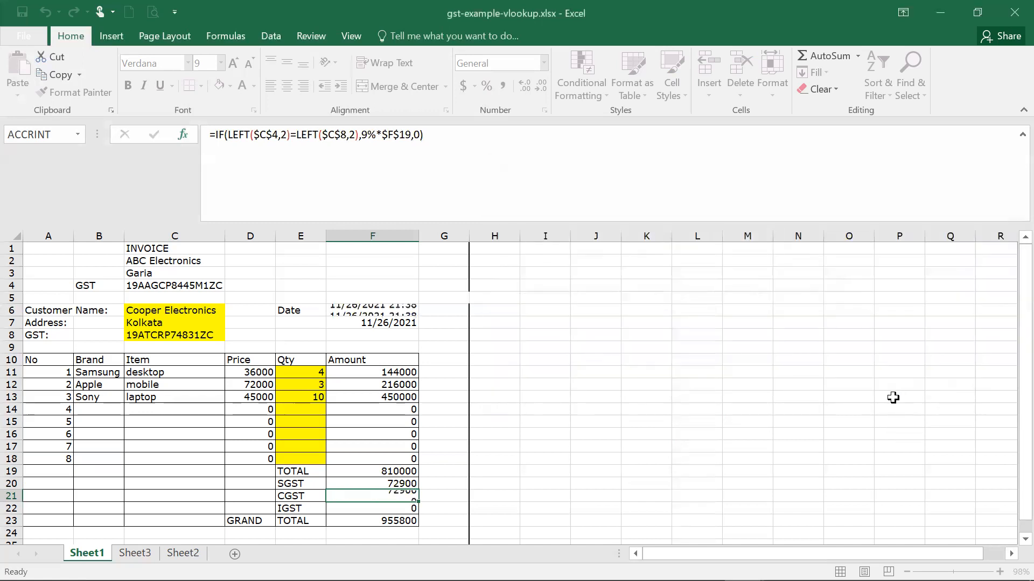
click(394, 510)
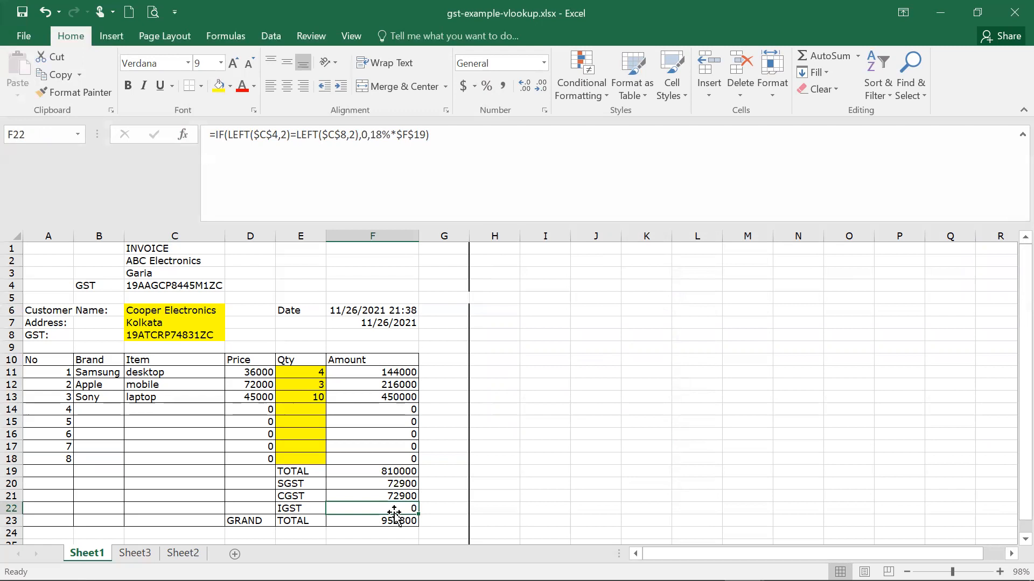
Step: Change the state code at the start of the customer's GST number in C8 to 29
click(177, 335)
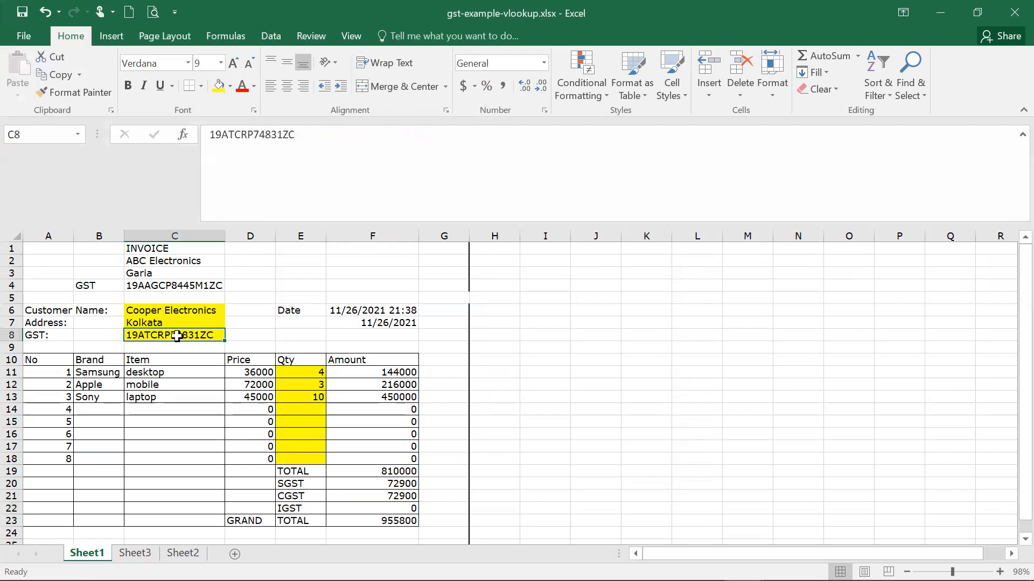
click(213, 140)
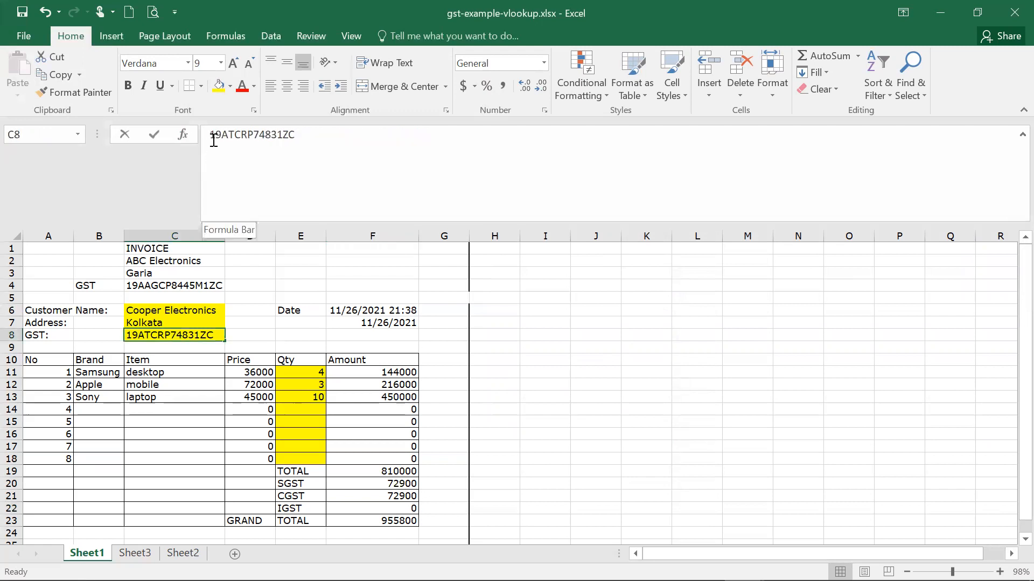
click(214, 140)
key(BackSpace)
text(2)
key(Return)
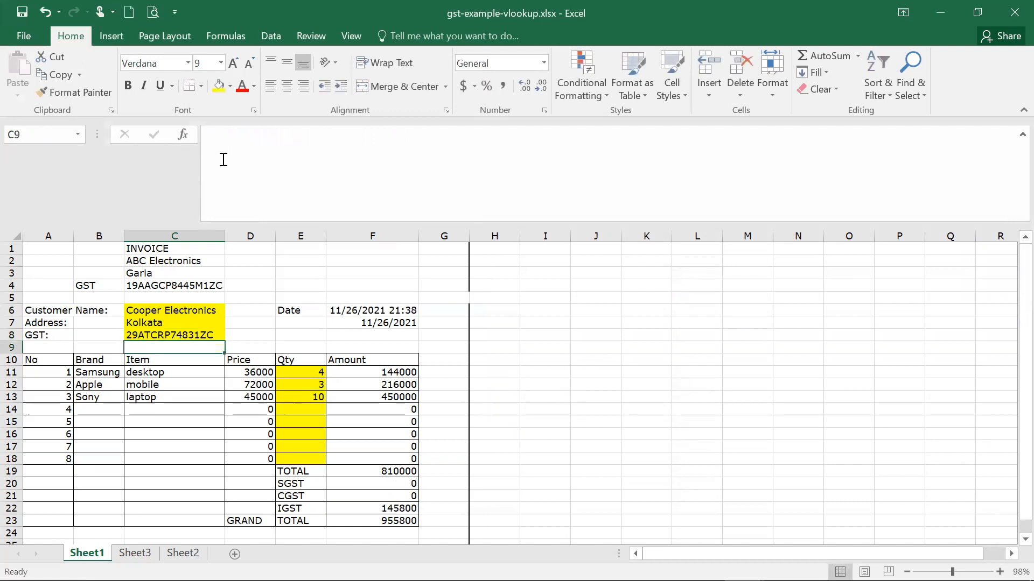
Step: Check the SGST and CGST cells, and examine the IF function arguments of the IGST formula in F22
click(350, 483)
click(349, 497)
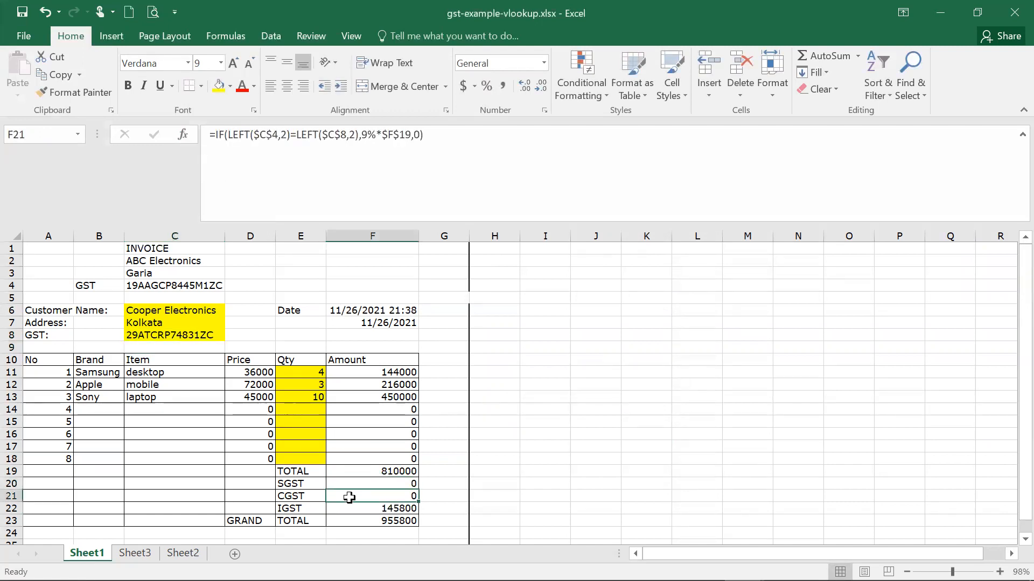
click(349, 511)
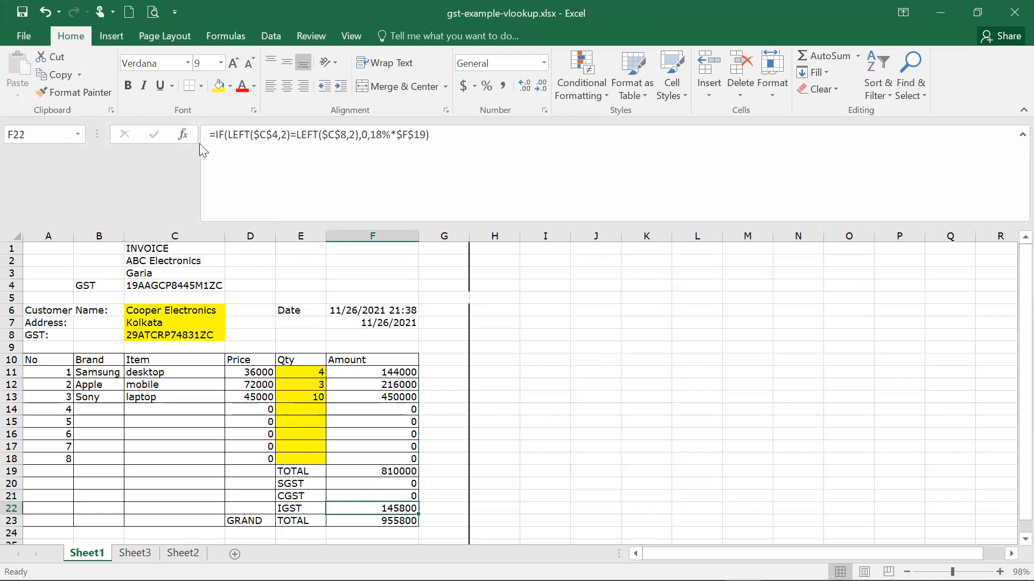
click(183, 135)
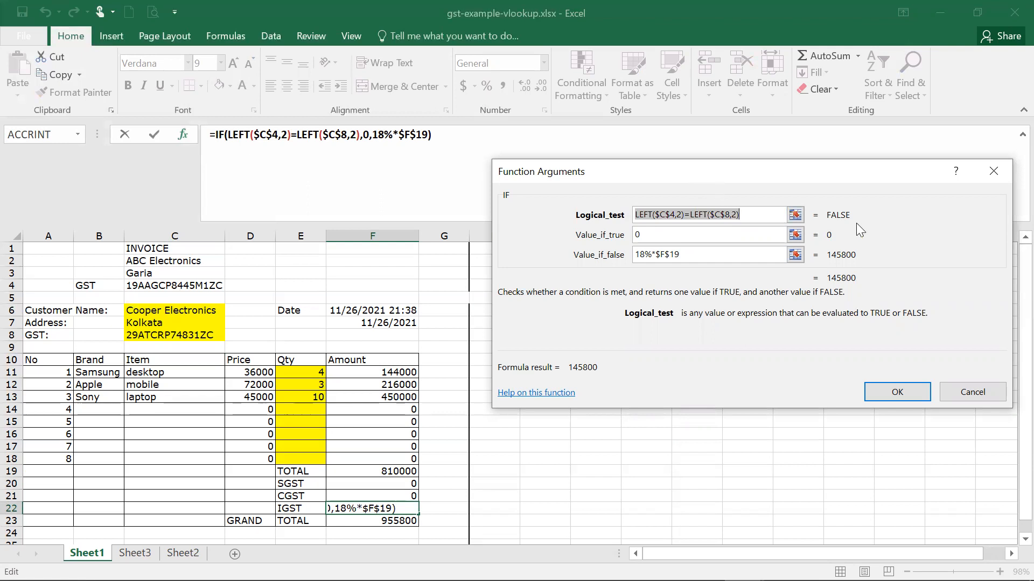
click(706, 258)
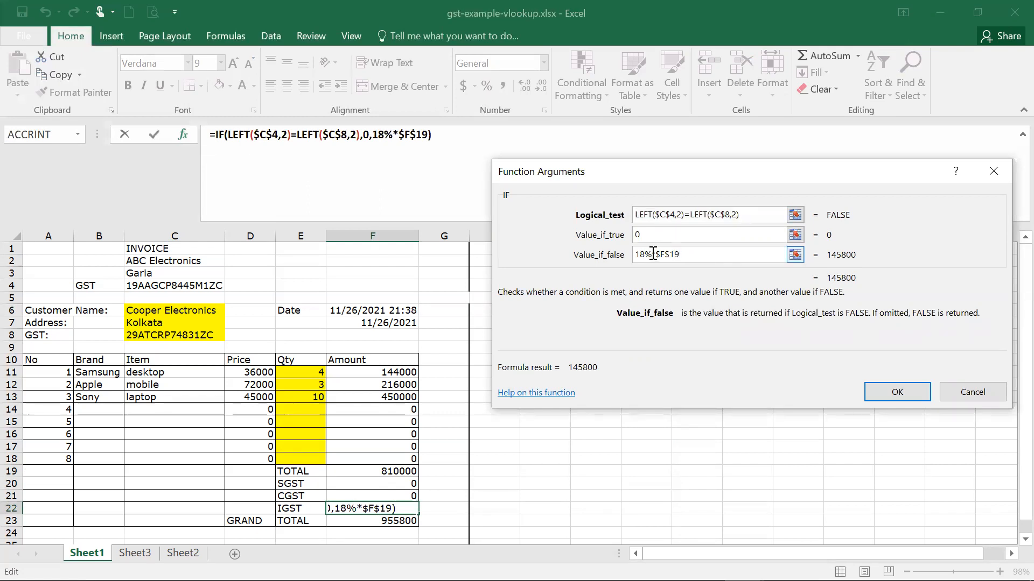
click(889, 389)
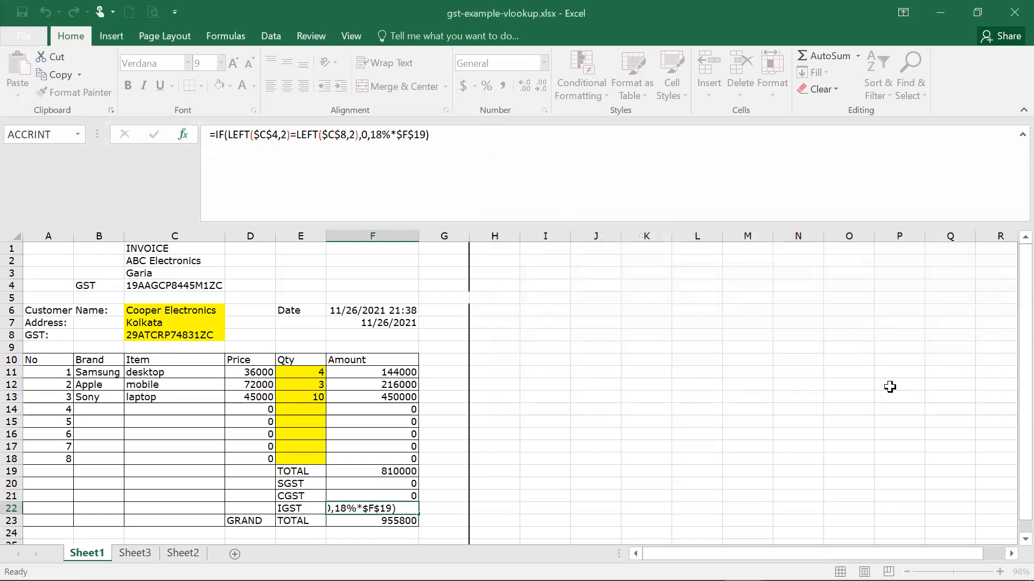
Step: Move the SGST, CGST and IGST labels from E20:E22 to D20:D22
click(312, 498)
click(317, 509)
key(Left)
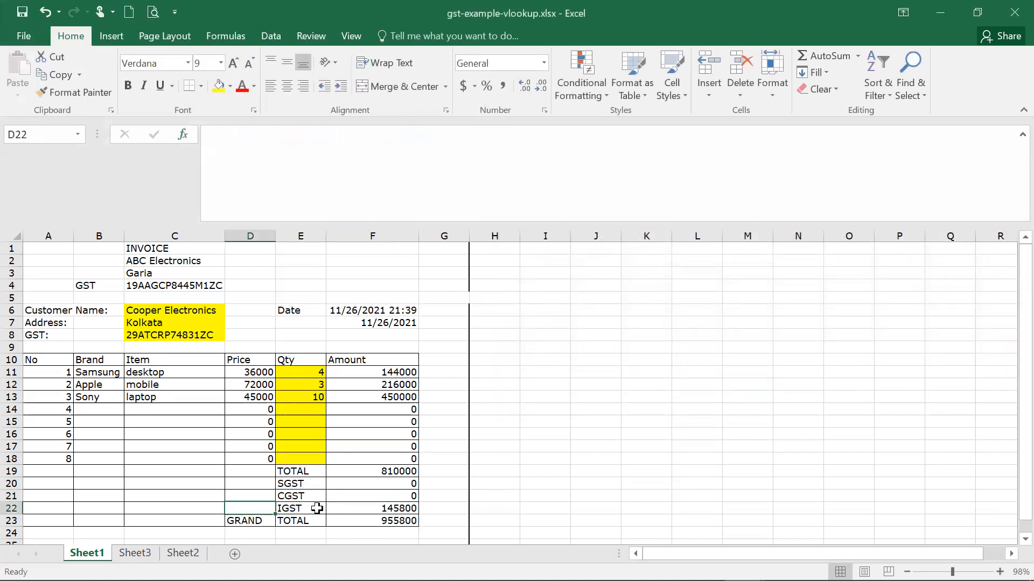
key(Right)
key(Up)
key(Up)
key(shift+Down)
key(shift+Down)
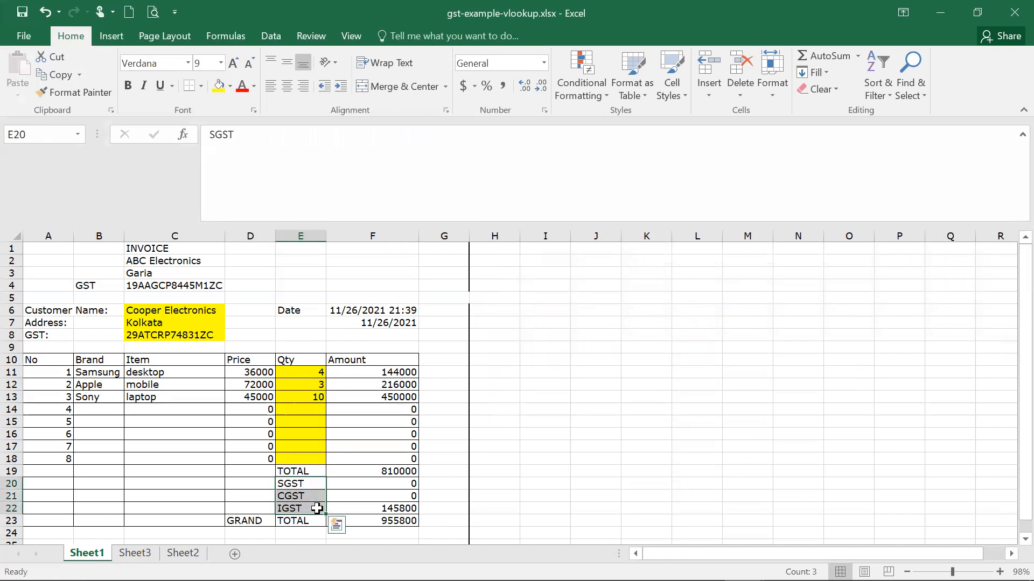
key(ctrl+x)
key(Left)
key(Return)
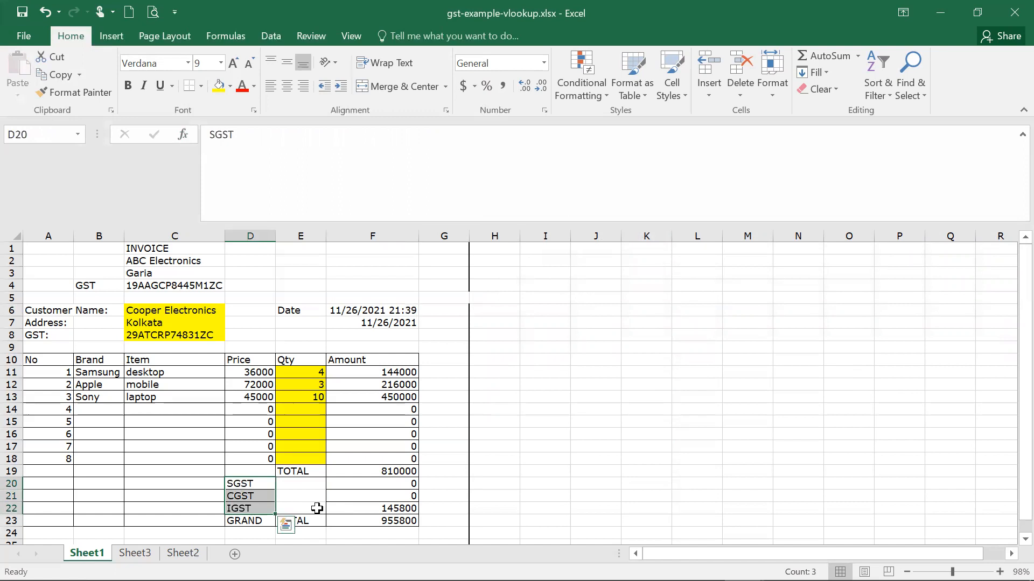
Step: Enter the tax rates 9% for SGST, 9% for CGST and 18% for IGST in E20:E22, and select the SGST amount in F20
key(Right)
text(9%)
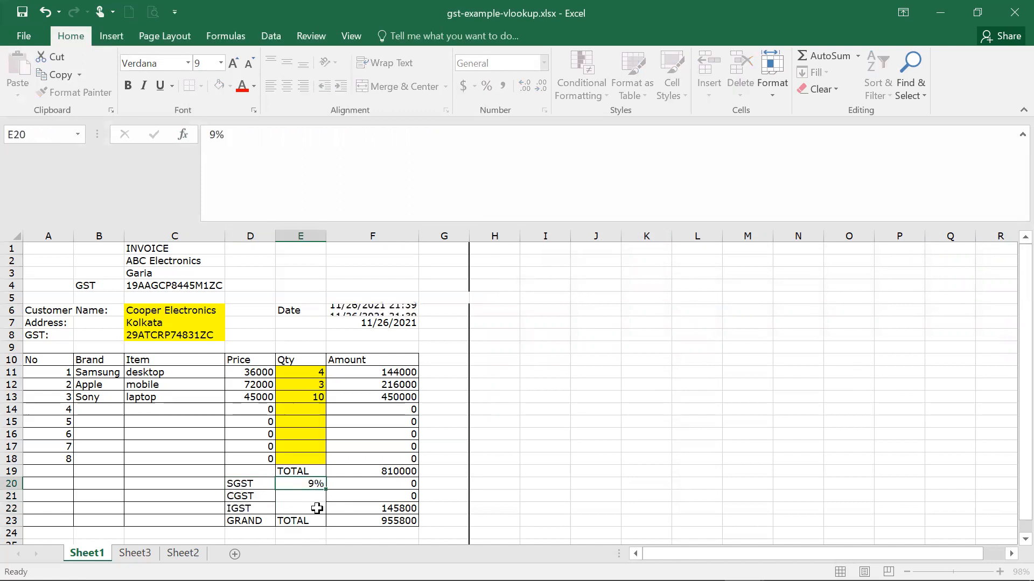
key(Return)
text(9%)
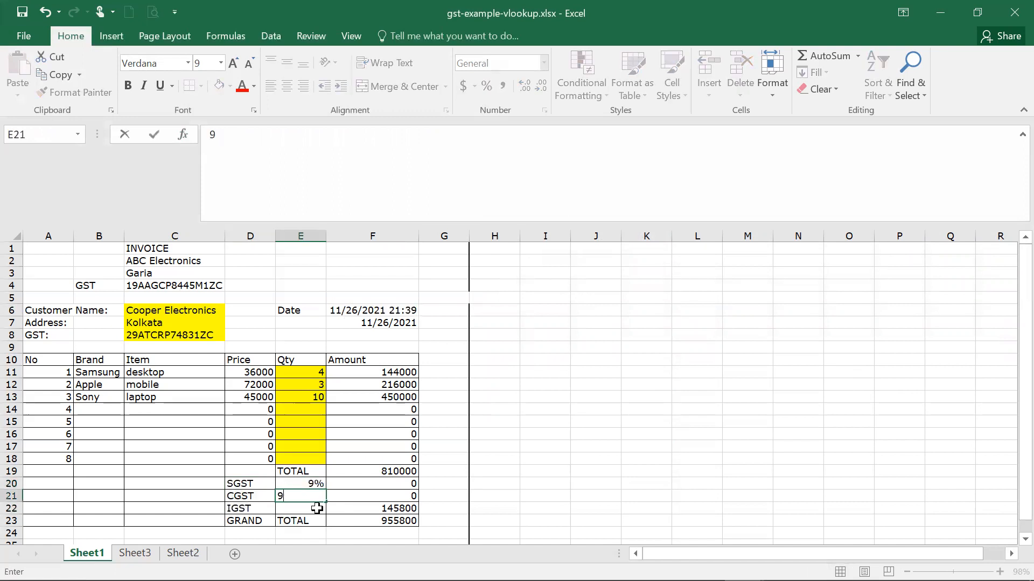
key(Return)
text(18%)
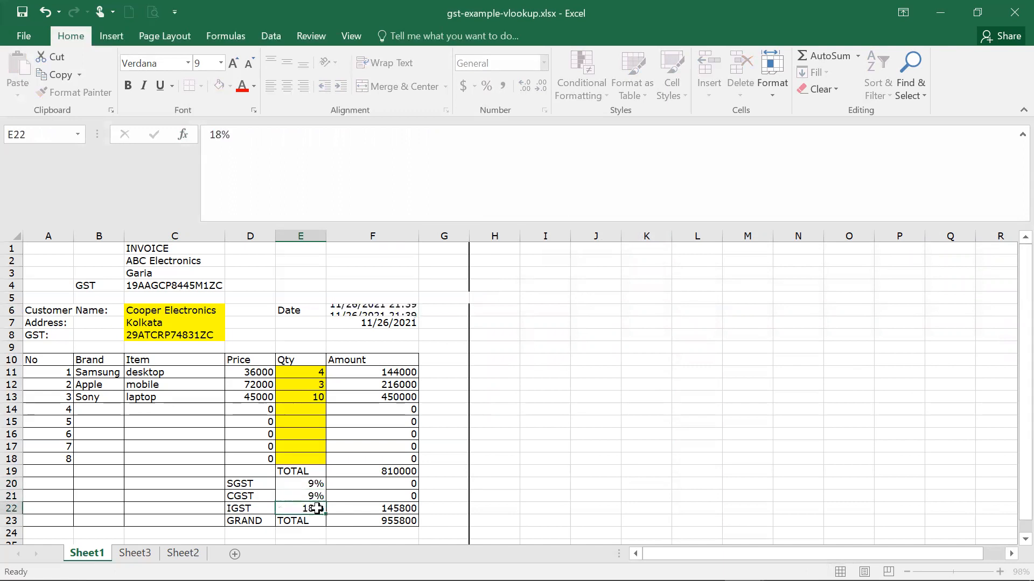
key(Return)
click(341, 483)
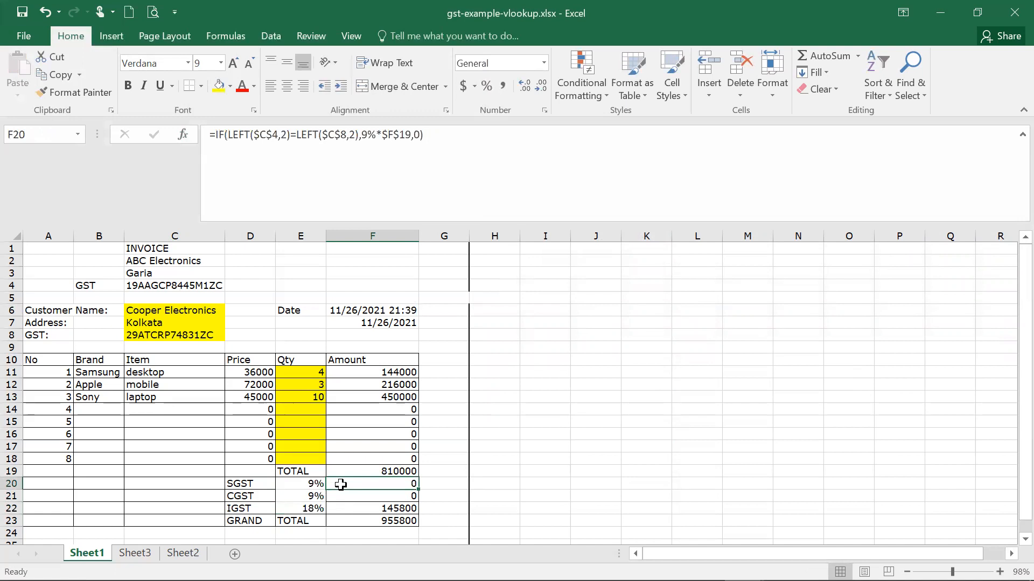
Step: Replace the fixed 9% rate in the SGST formula in F20 with a reference to rate cell E20
click(376, 134)
key(BackSpace)
key(BackSpace)
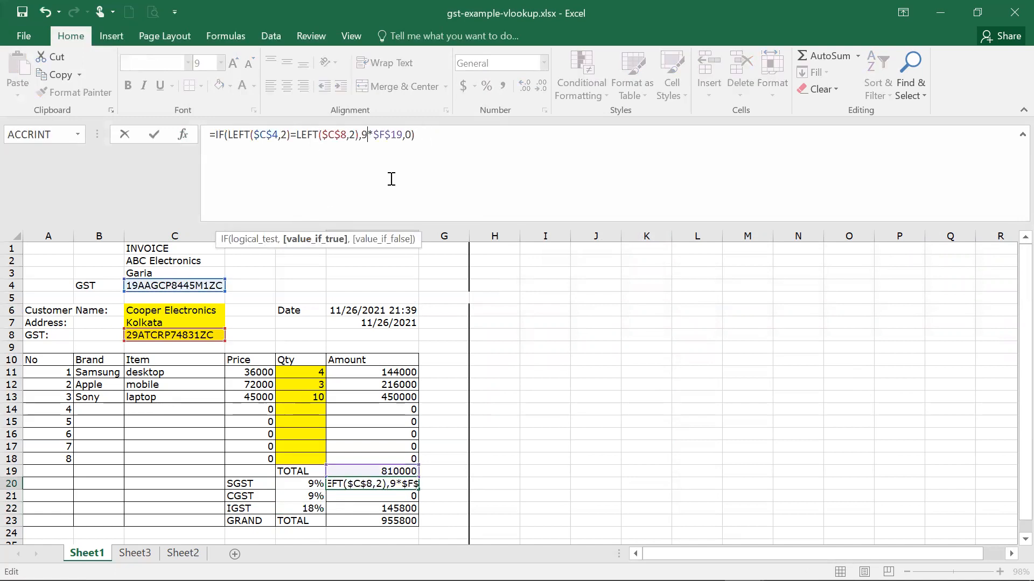
click(300, 482)
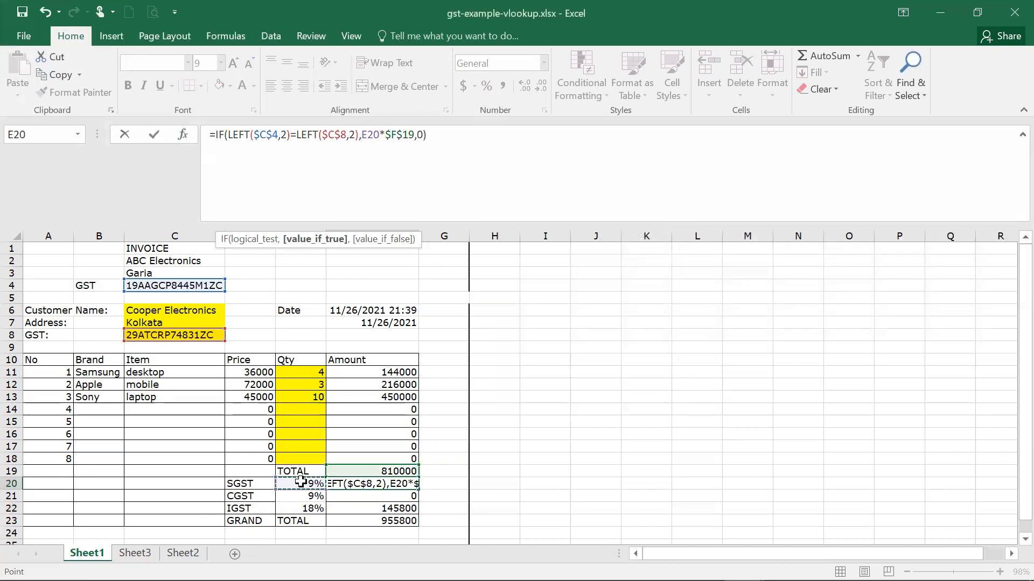
key(Return)
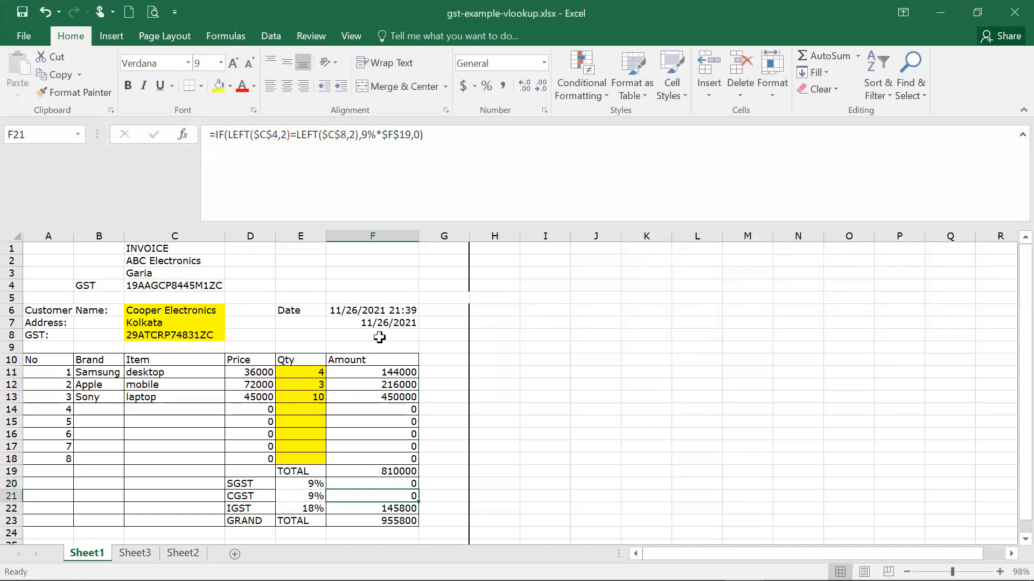
Step: Replace the fixed 9% rate in the CGST formula in F21 with a reference to rate cell E21
click(376, 141)
key(BackSpace)
key(BackSpace)
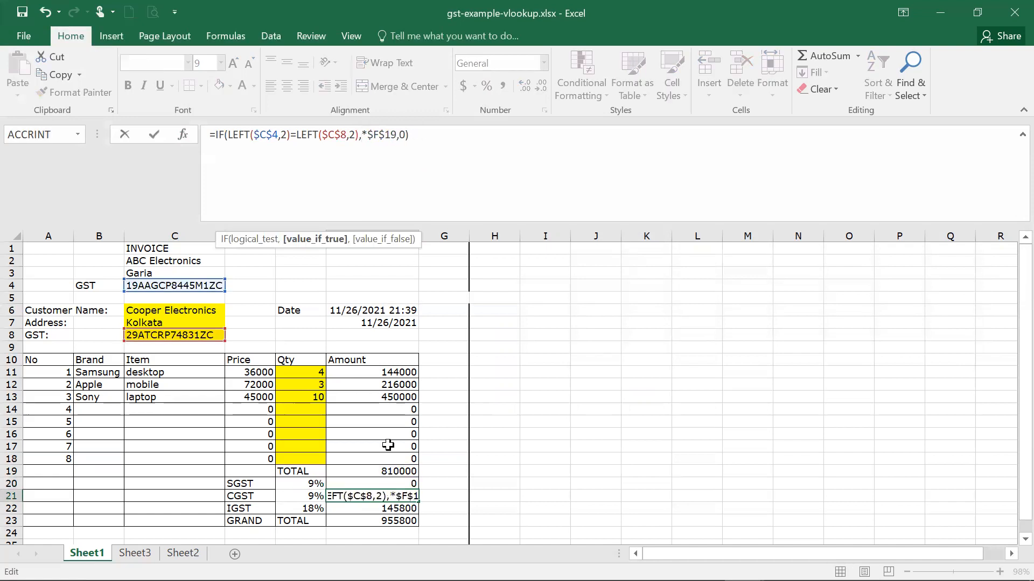
click(303, 496)
key(Return)
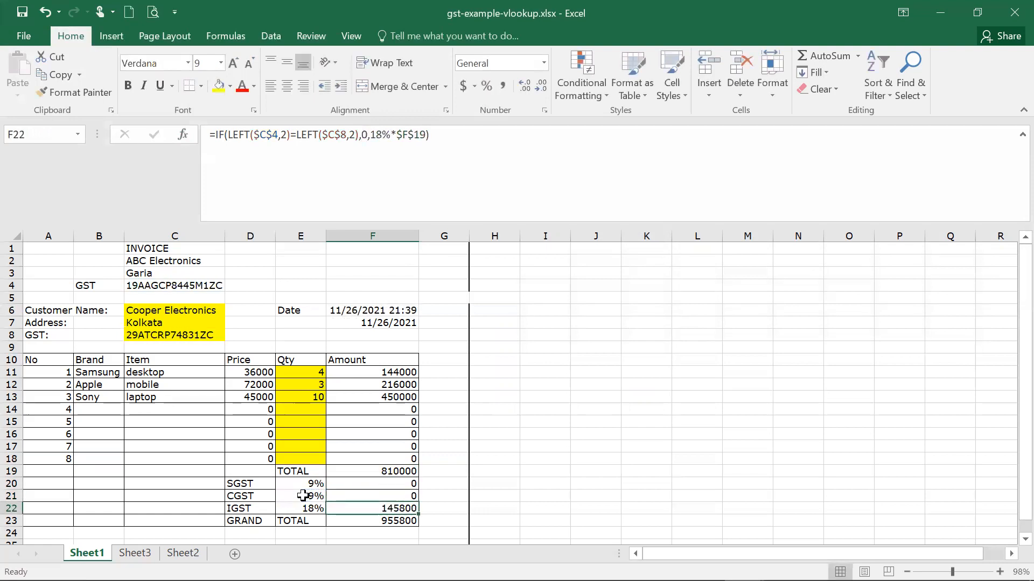
Step: Replace the fixed 18% rate in the IGST formula in F22 with a reference to E22, and check the edited formula
click(391, 136)
key(BackSpace)
key(BackSpace)
key(BackSpace)
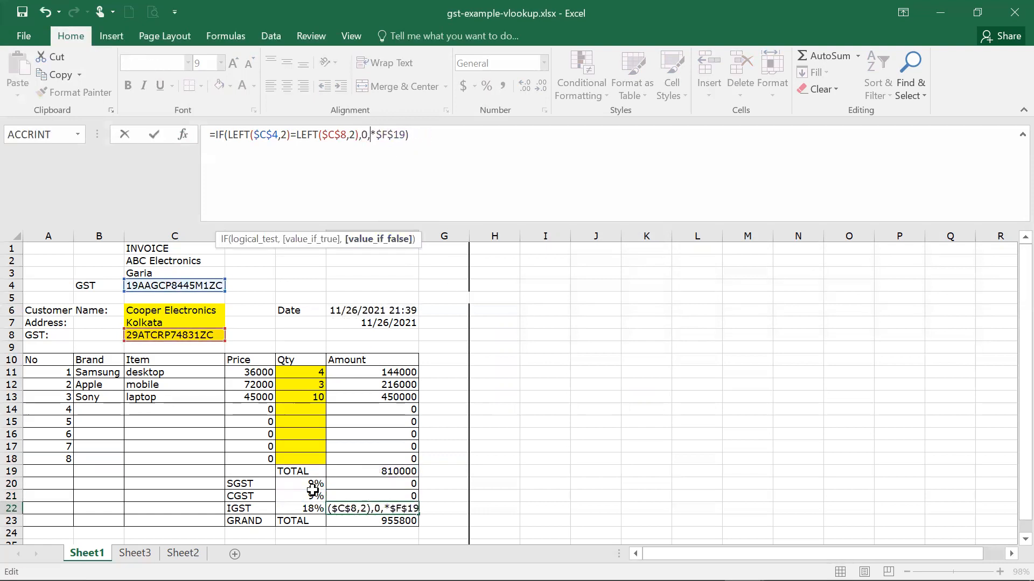
click(307, 506)
key(Return)
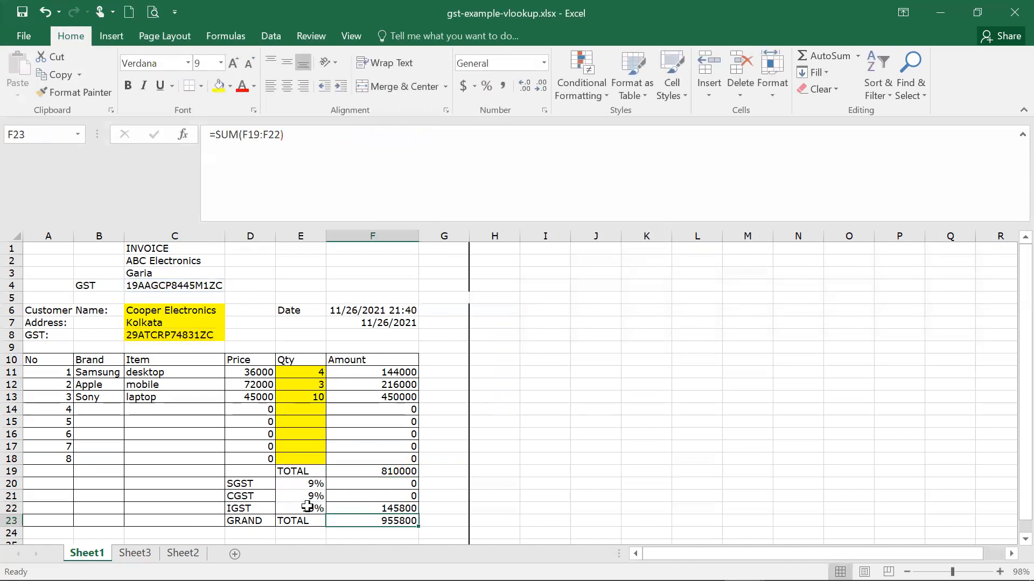
key(Up)
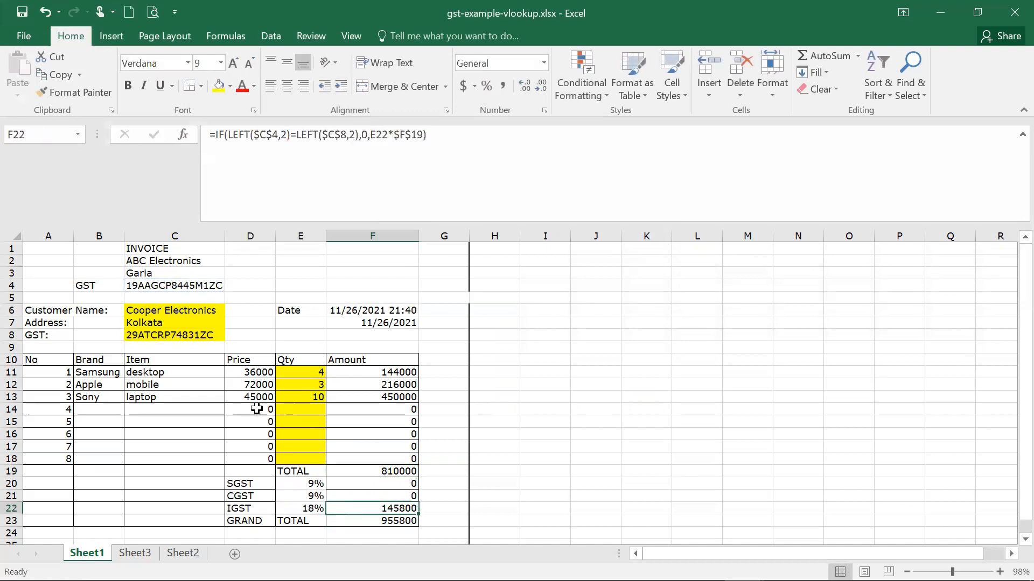
Step: Change the state code at the start of the customer's GST number in C8 to 19, and dismiss the low-battery notice
click(159, 334)
click(216, 137)
key(BackSpace)
text(1)
key(Return)
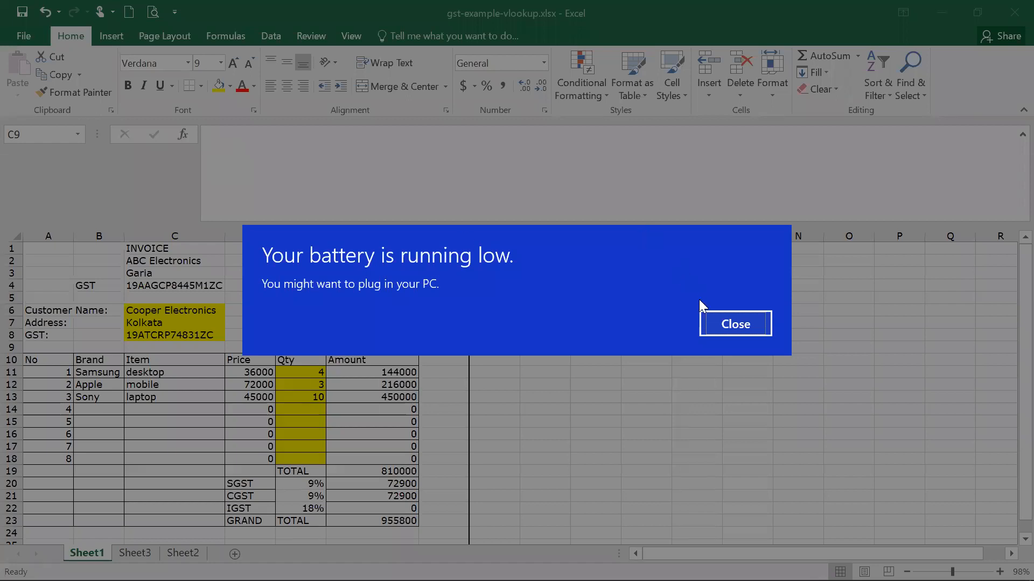
click(730, 323)
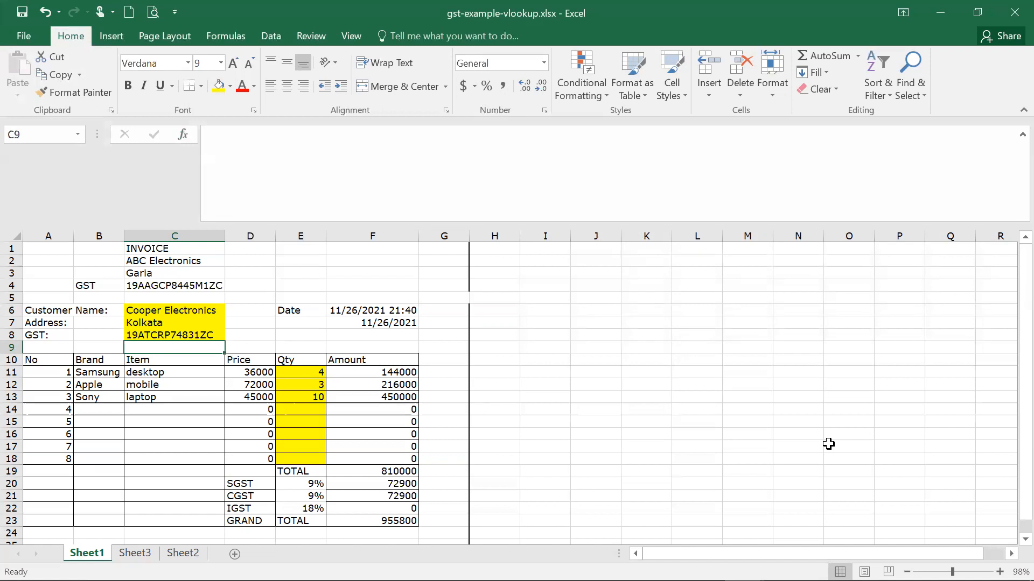
Step: Open the IF function arguments of the SGST formula in F20
click(366, 486)
click(183, 134)
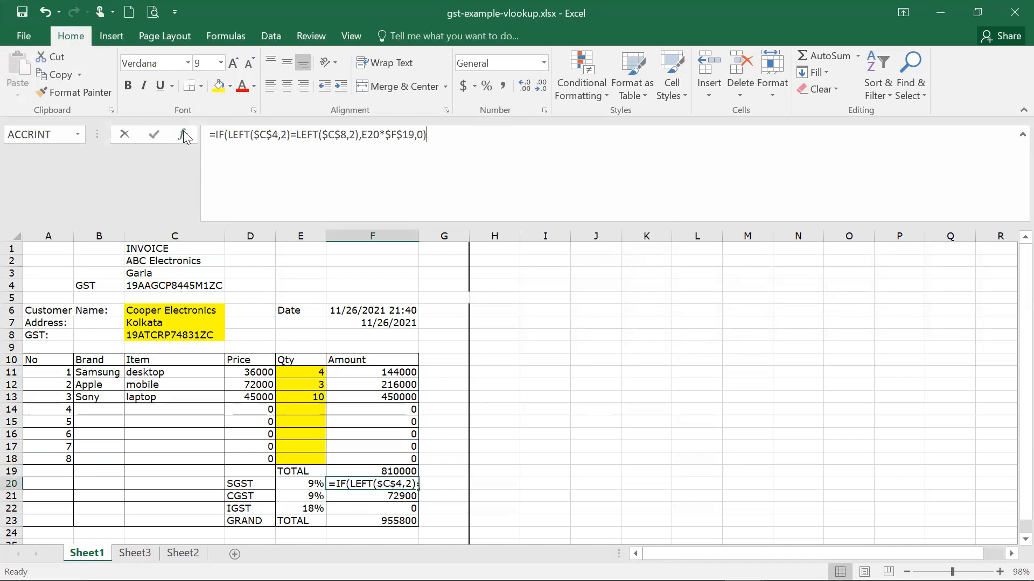